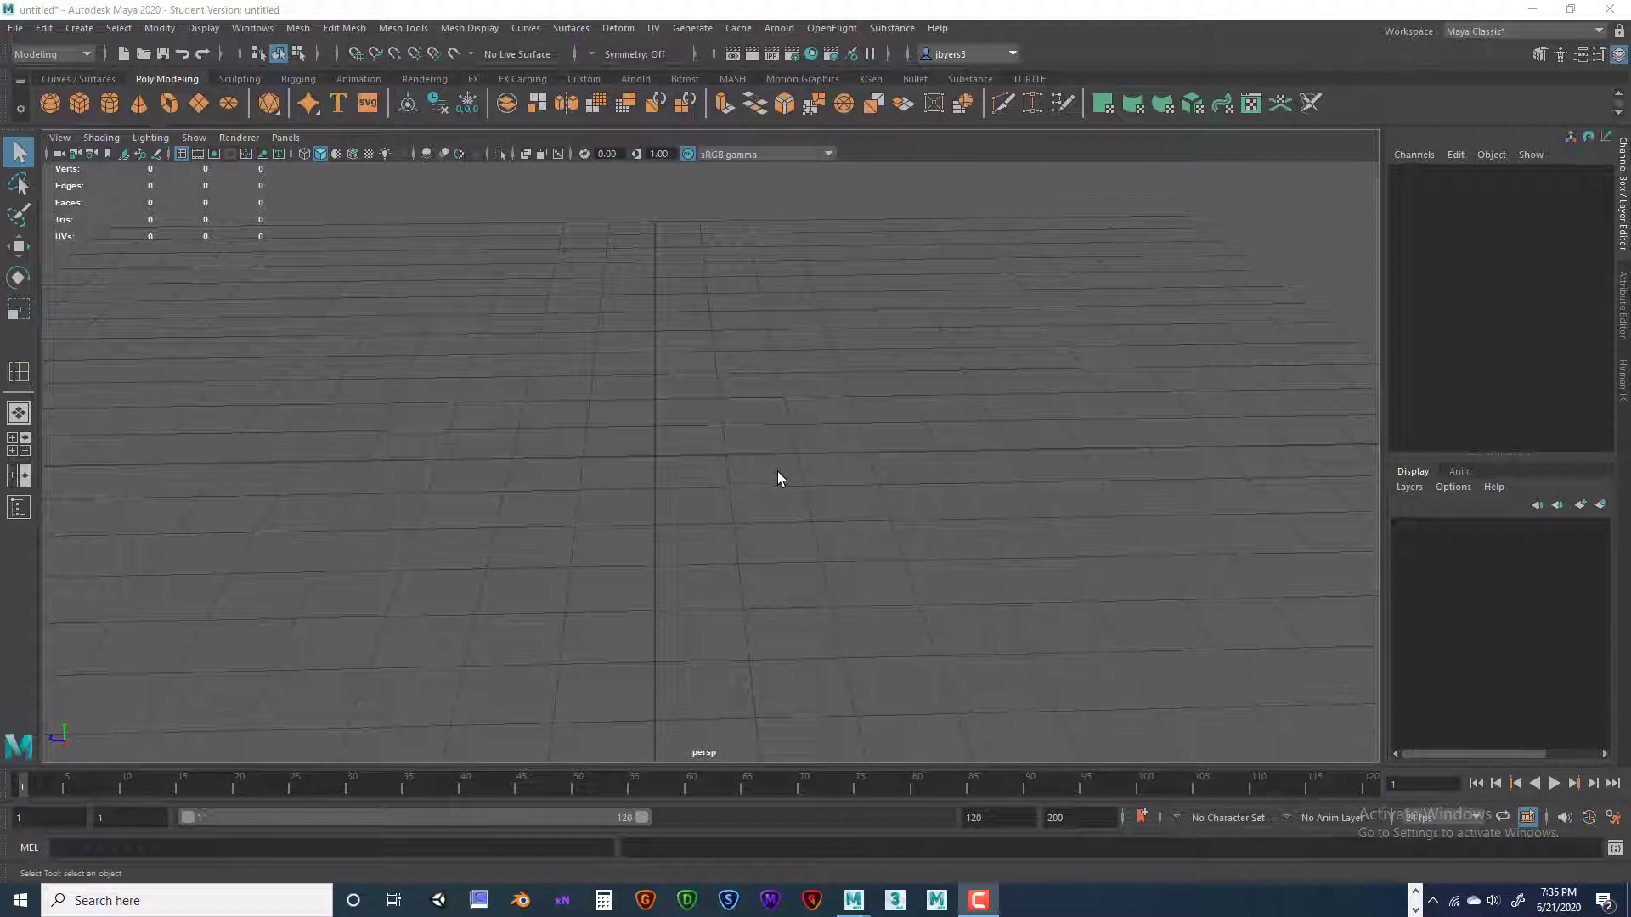
Show the Modeling Toolkit and create a polygon sphere at the centre of the grid
alt+drag(798, 476, 782, 535)
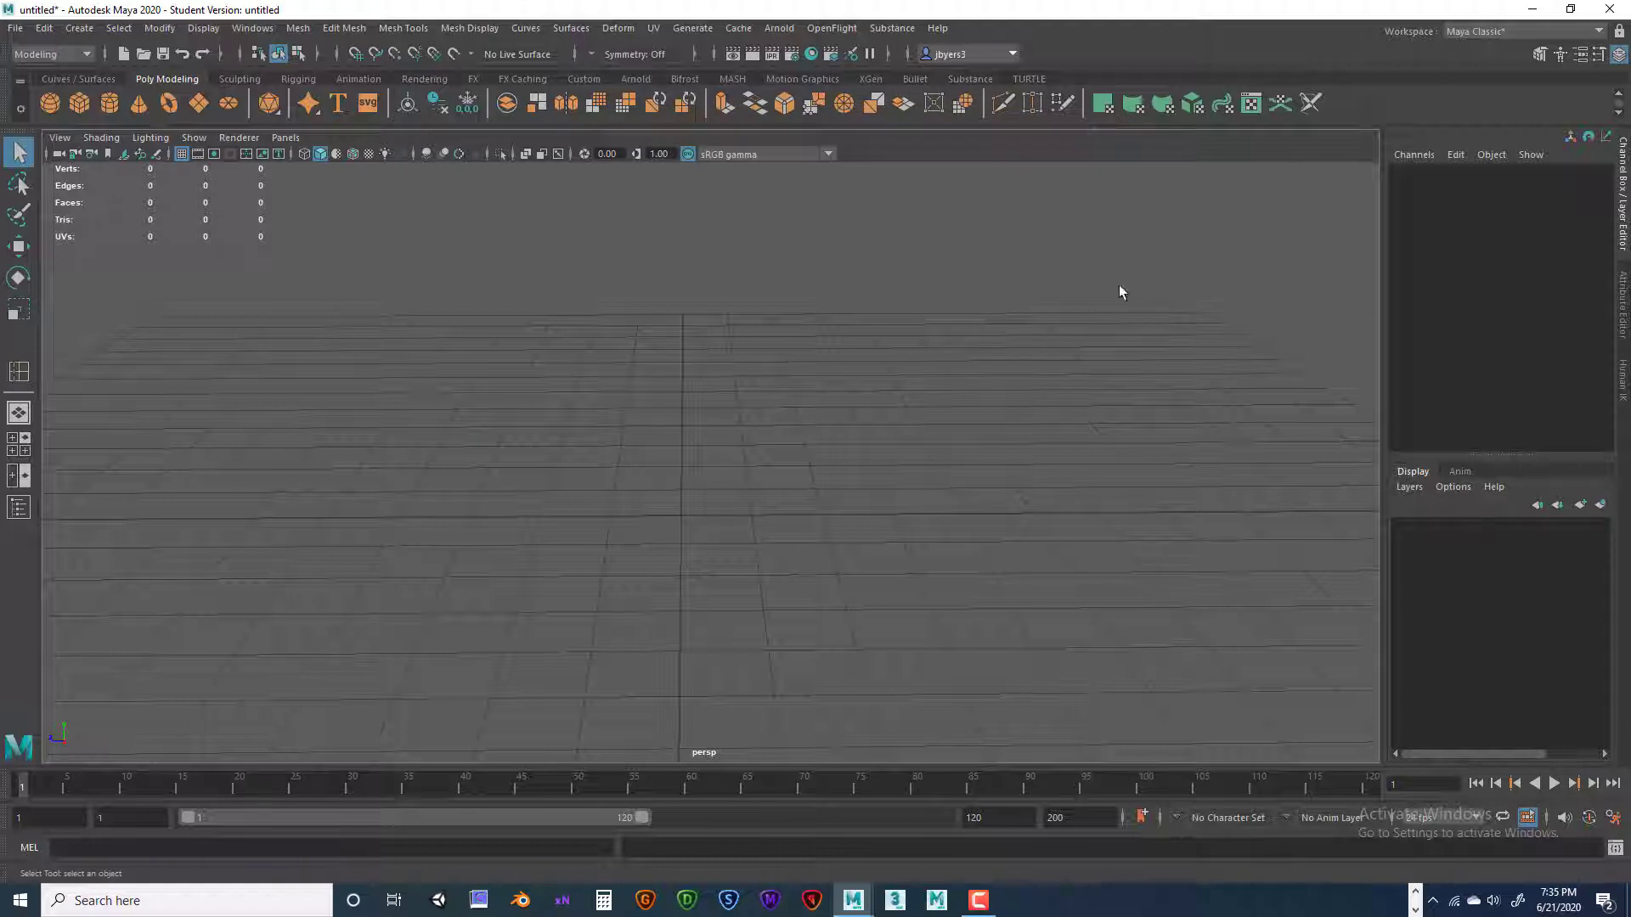
click(1542, 55)
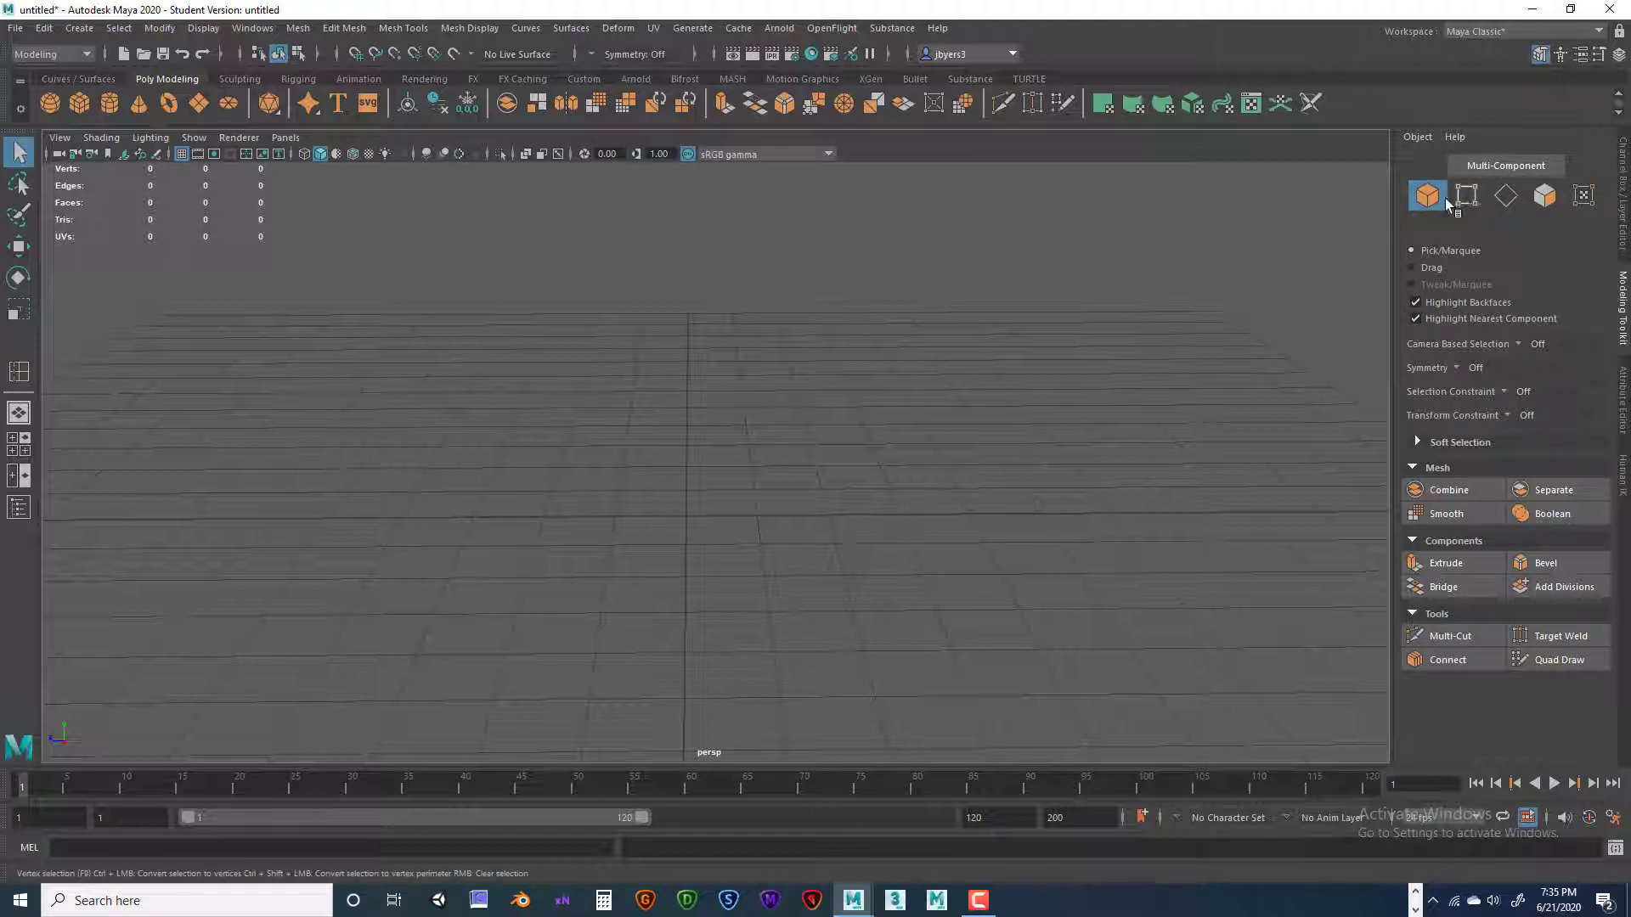
click(50, 103)
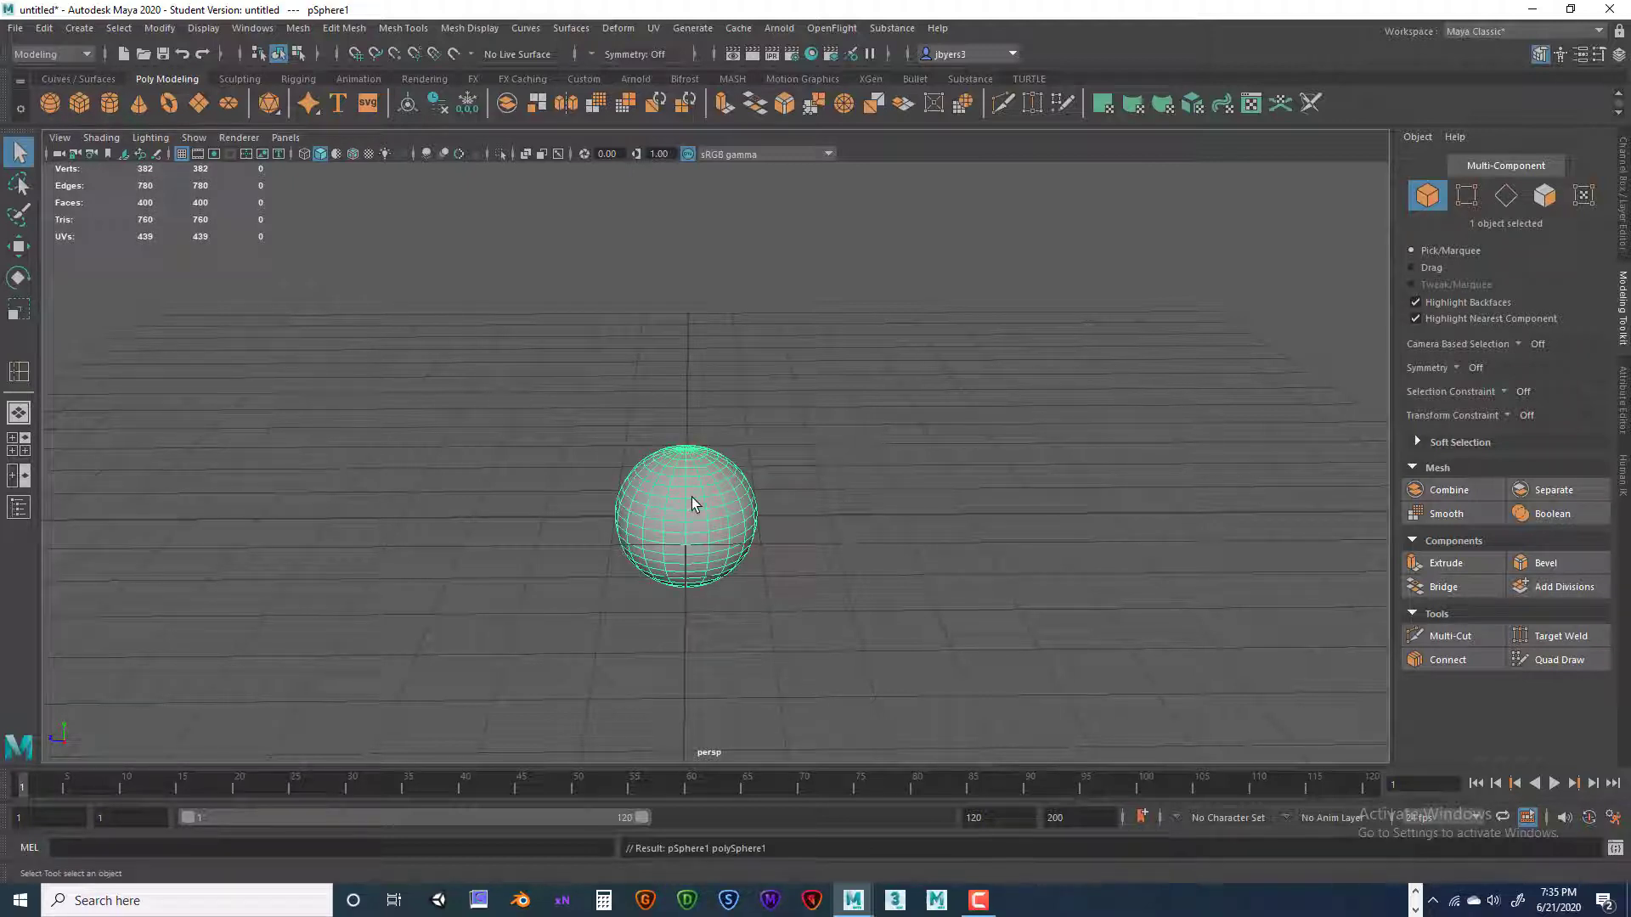
View the sphere's transform attributes in the Channel Box and bring back the Modeling Toolkit
shift+right_drag(692, 497, 696, 459)
click(1619, 53)
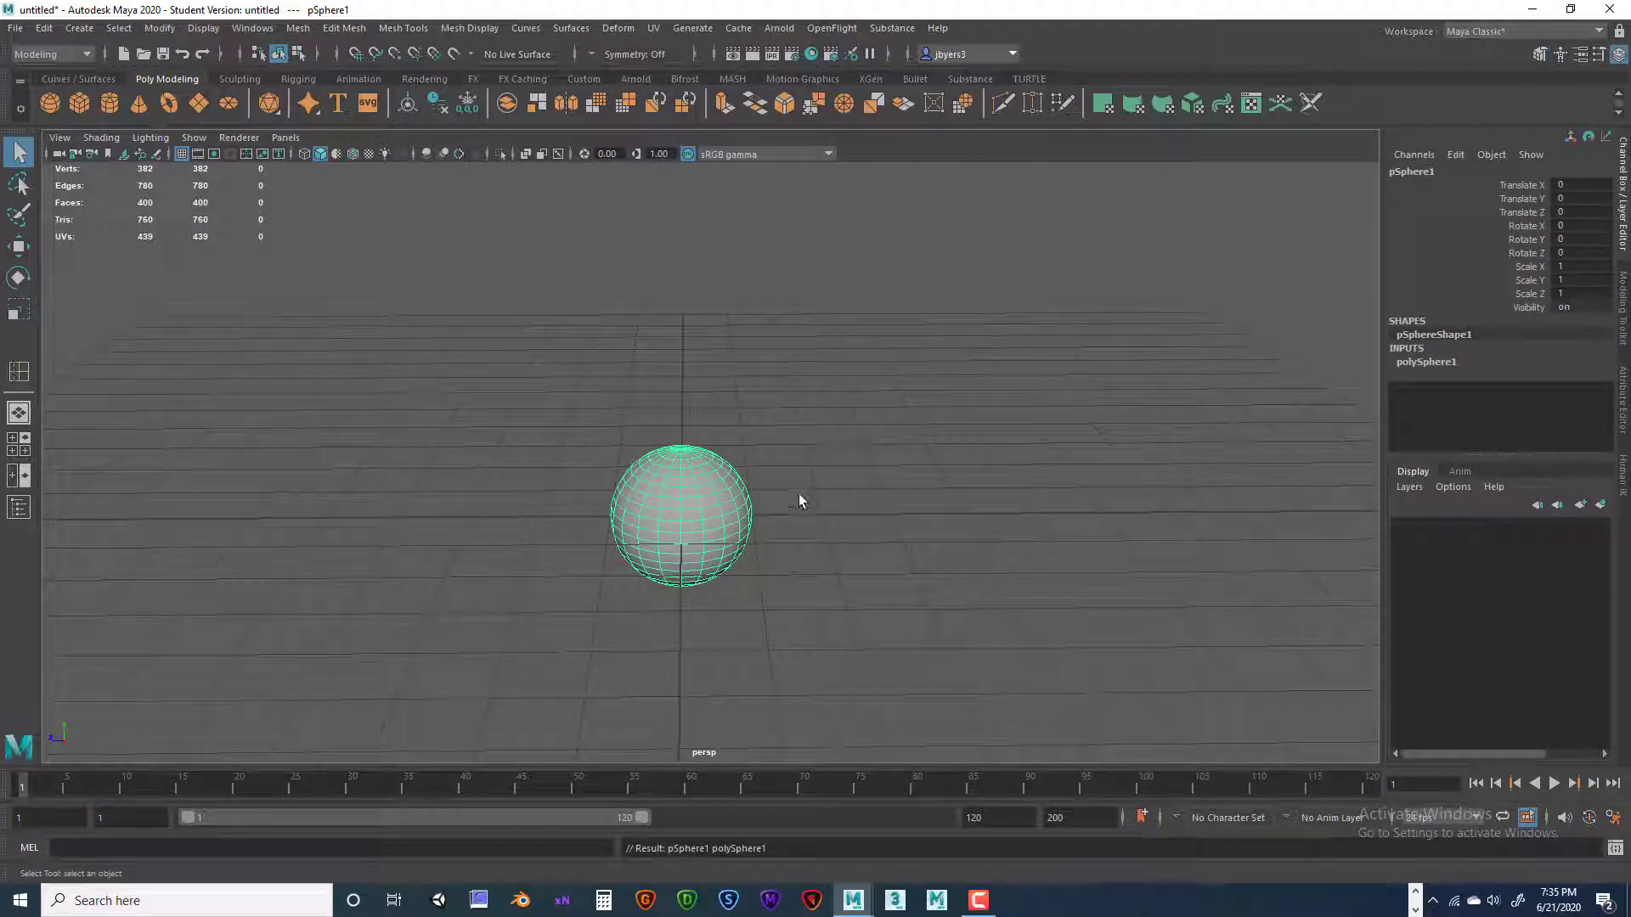
mouse_move(693, 451)
shift+right_down()
mouse_move(694, 485)
mouse_move(612, 412)
mouse_move(586, 471)
mouse_move(696, 449)
shift+right_up()
click(1539, 54)
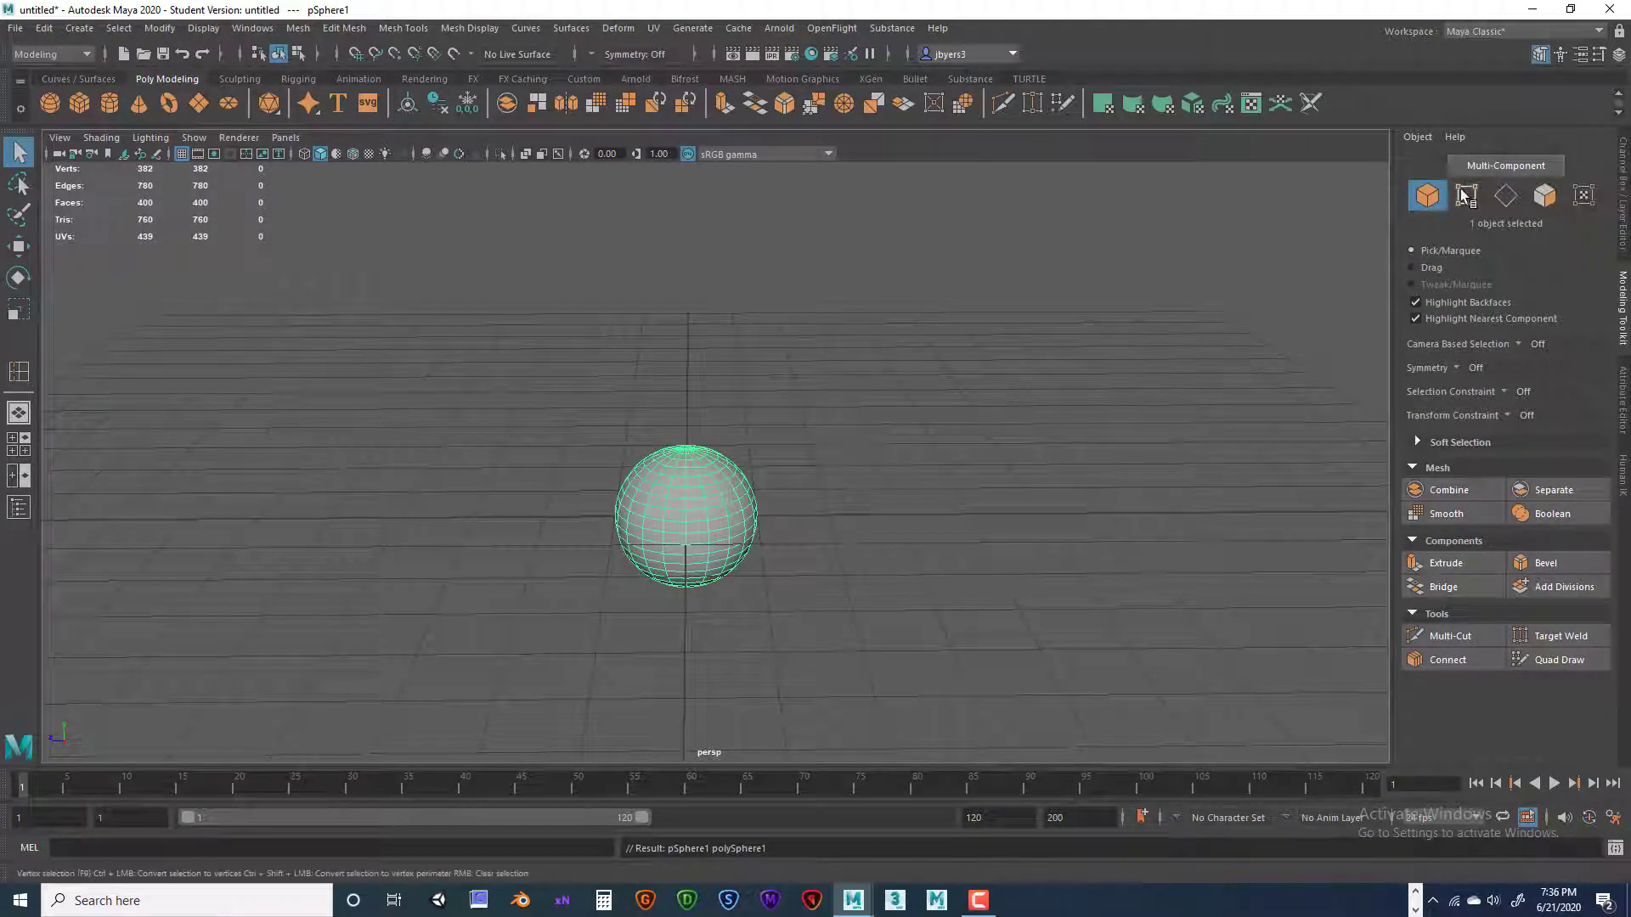
Switch the sphere to Multi-Component selection and examine the edge modelling commands available for it
click(1499, 167)
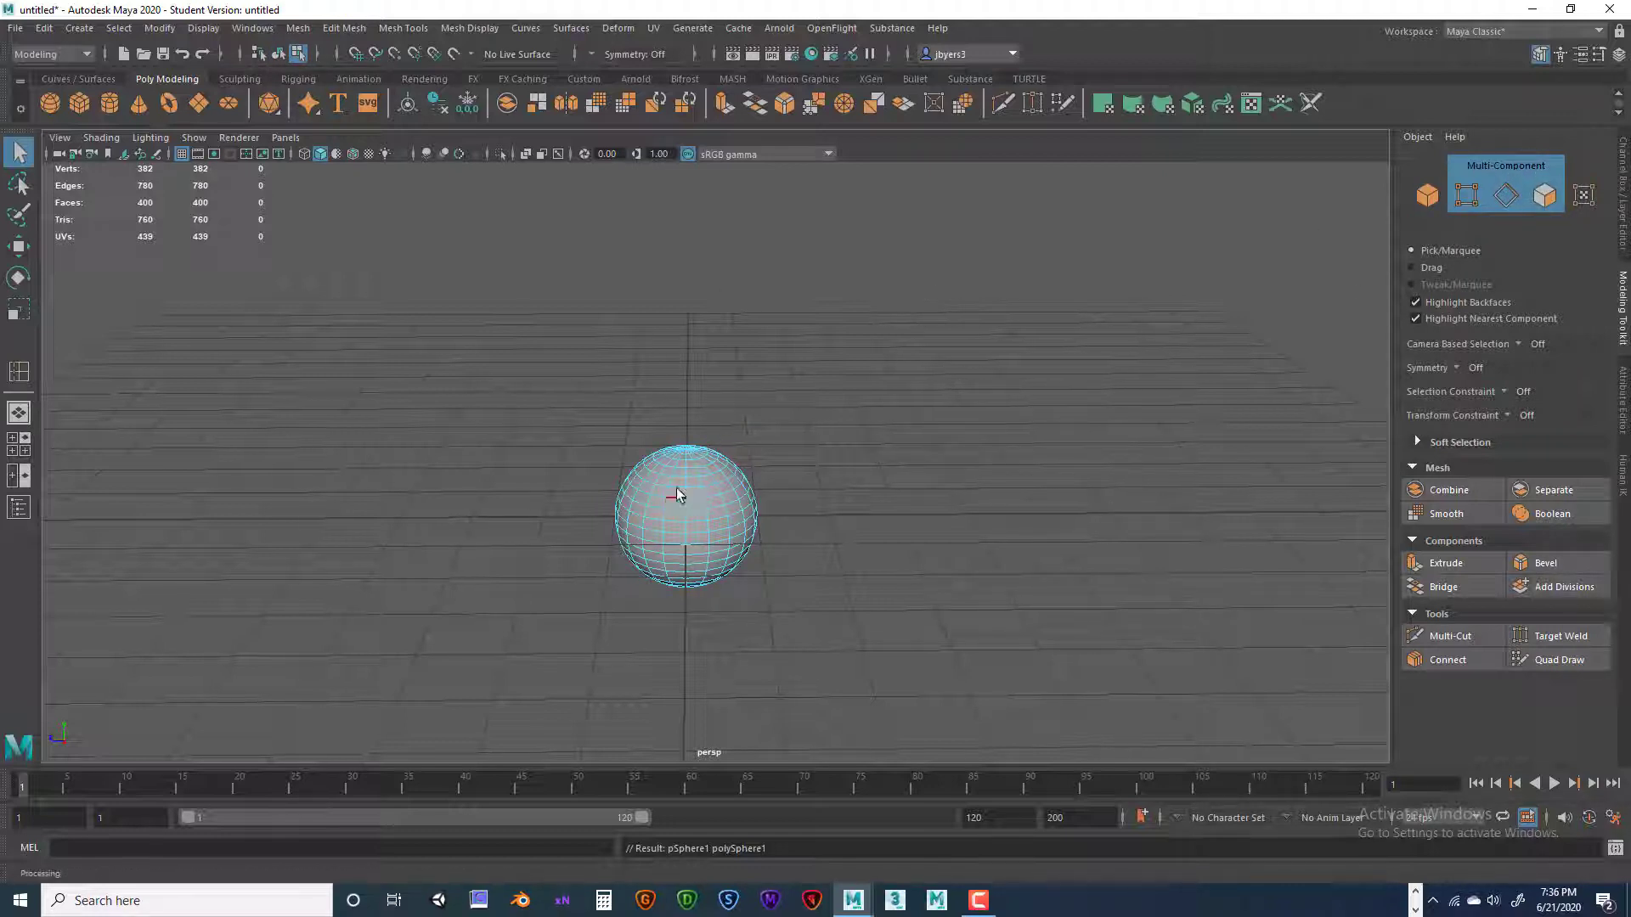
mouse_move(680, 431)
right_down()
mouse_move(682, 487)
mouse_move(739, 465)
mouse_move(682, 481)
mouse_move(738, 462)
mouse_move(695, 491)
mouse_move(682, 435)
right_up()
shift+right_drag(692, 501, 682, 466)
shift+right_click(686, 489)
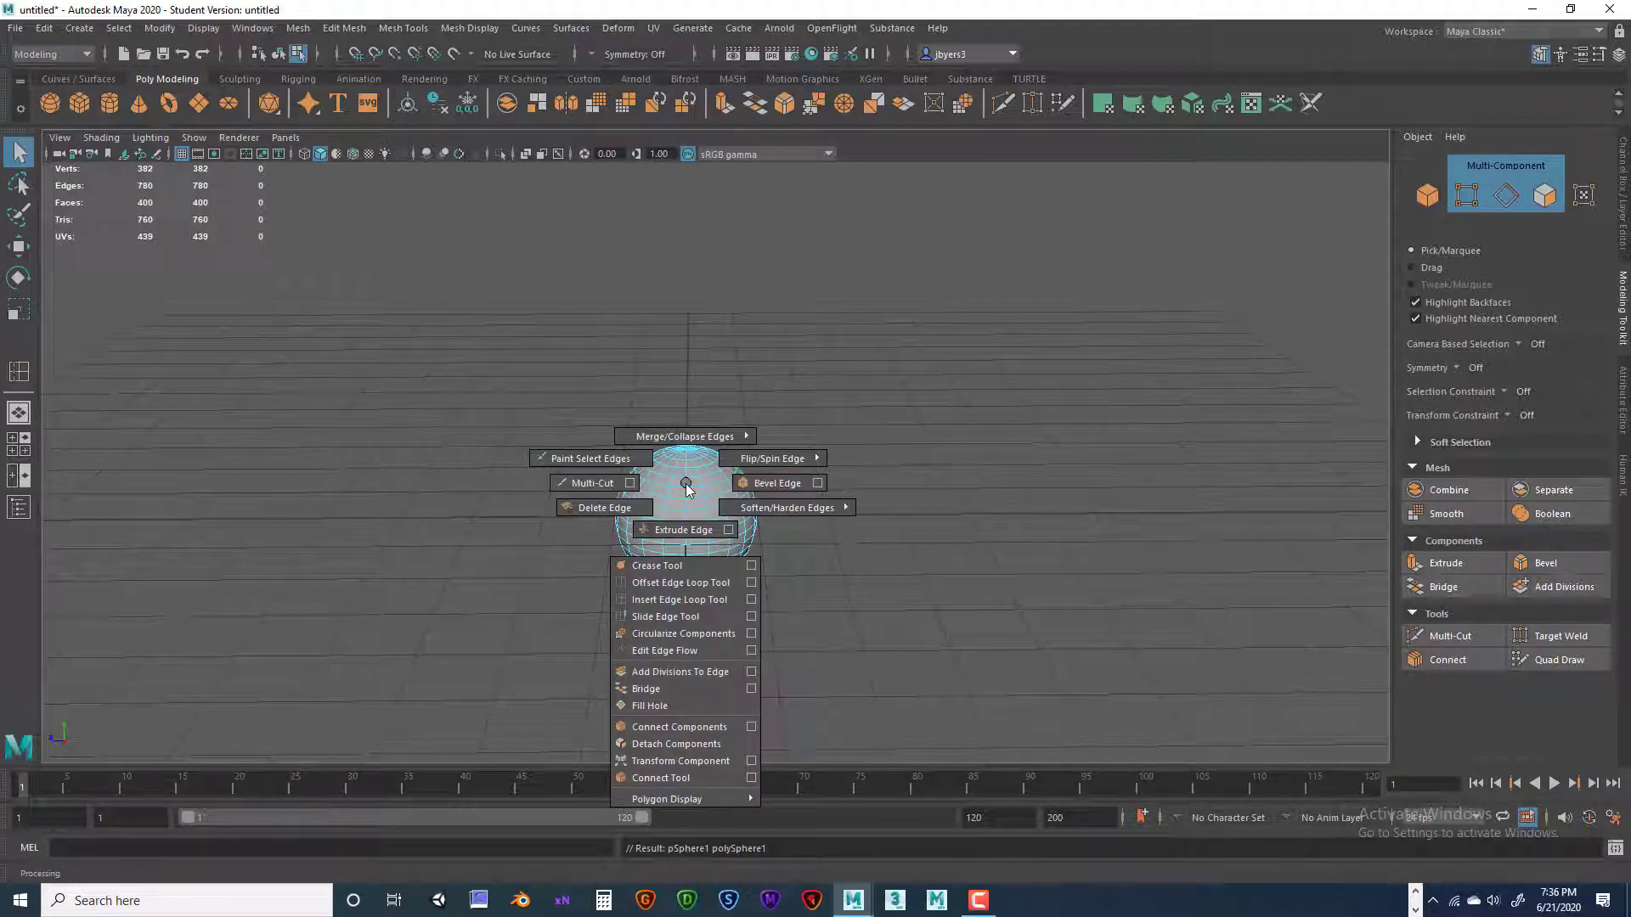
mouse_move(686, 484)
shift+right_down()
mouse_move(682, 439)
mouse_move(687, 519)
mouse_move(686, 438)
mouse_move(689, 526)
mouse_move(771, 501)
mouse_move(688, 526)
mouse_move(616, 502)
mouse_move(639, 512)
mouse_move(687, 478)
mouse_move(698, 433)
mouse_move(683, 535)
mouse_move(710, 537)
mouse_move(684, 581)
mouse_move(653, 784)
mouse_move(654, 671)
mouse_move(673, 639)
mouse_move(659, 699)
mouse_move(705, 492)
mouse_move(688, 534)
shift+right_up()
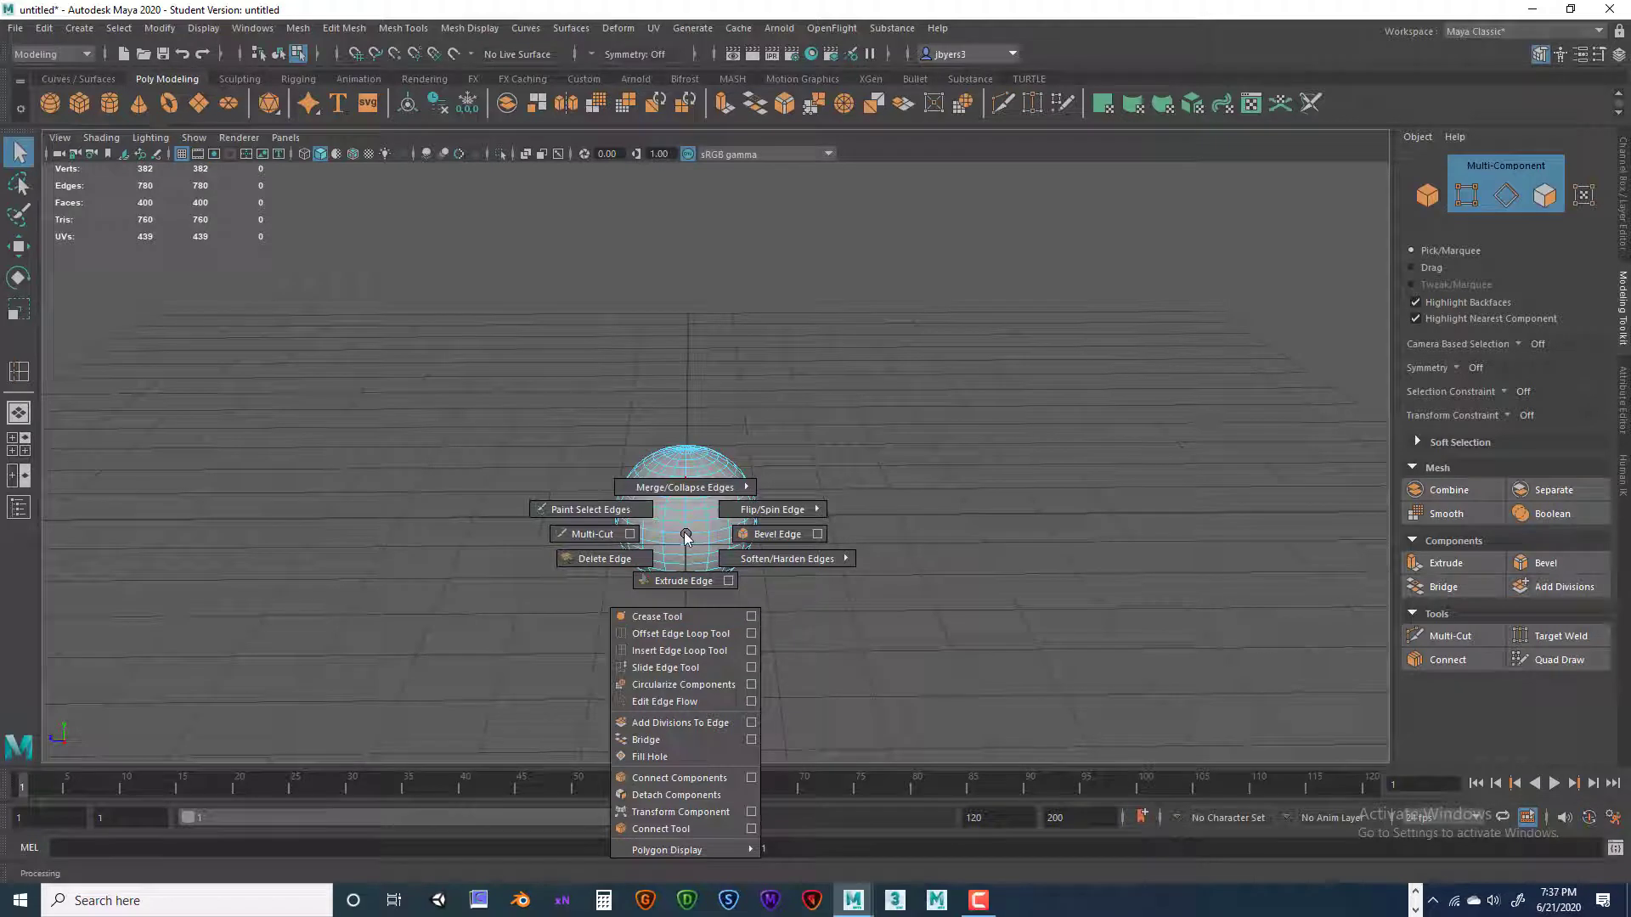
mouse_move(686, 533)
shift+right_down()
mouse_move(685, 517)
mouse_move(680, 532)
shift+right_up()
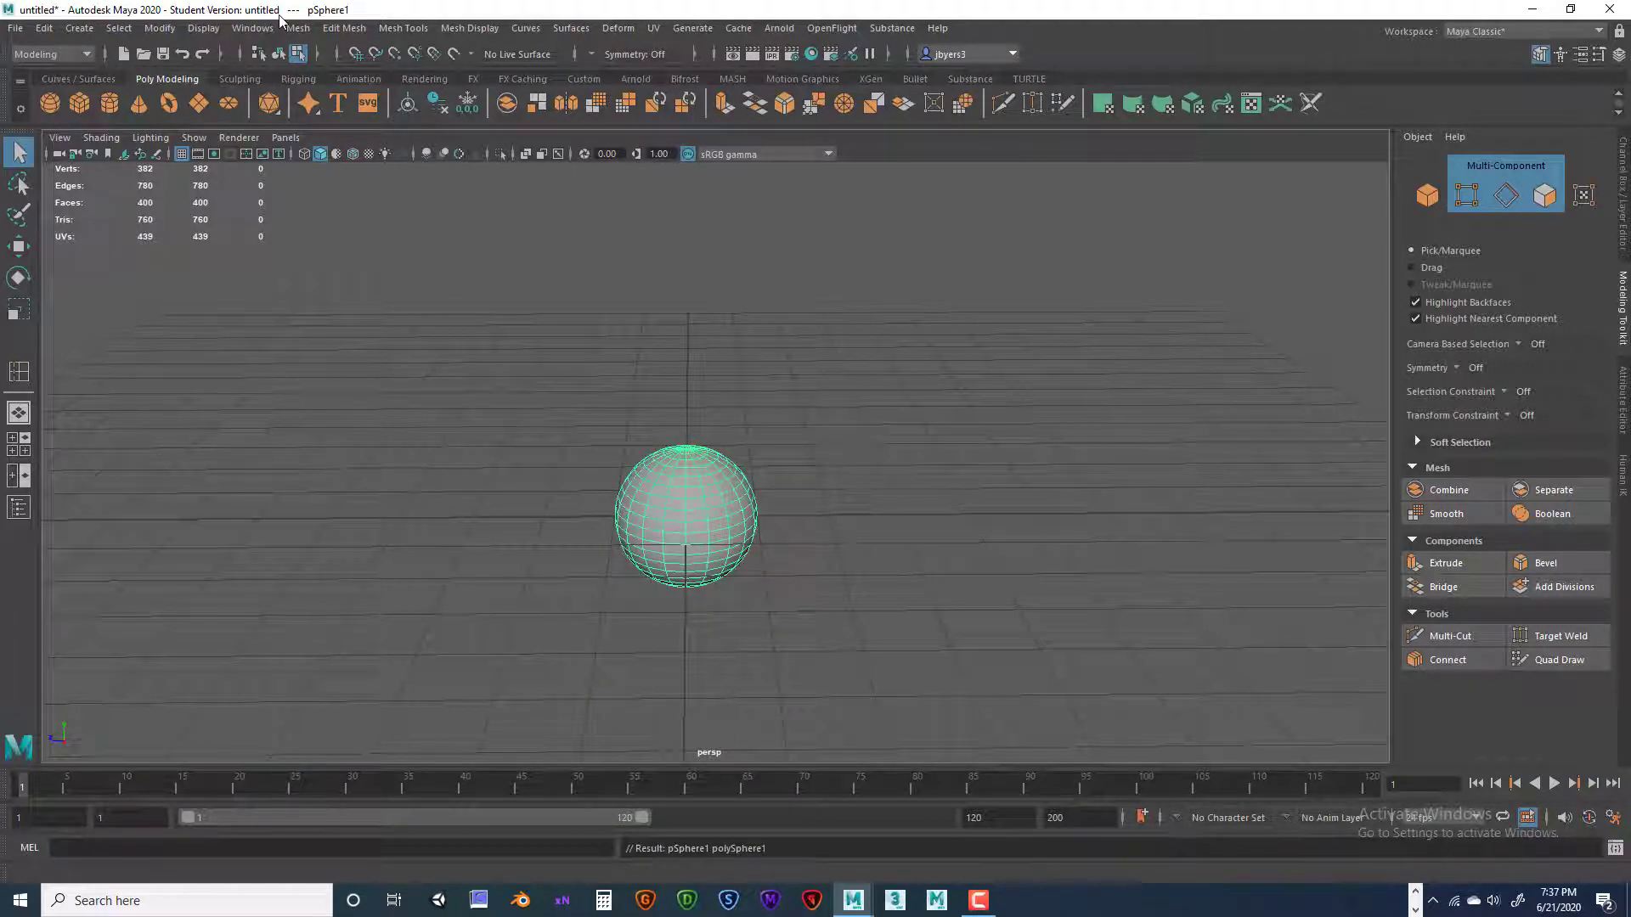
Switch to object selection, try moving the whole sphere slightly along Z, and undo the move
click(275, 54)
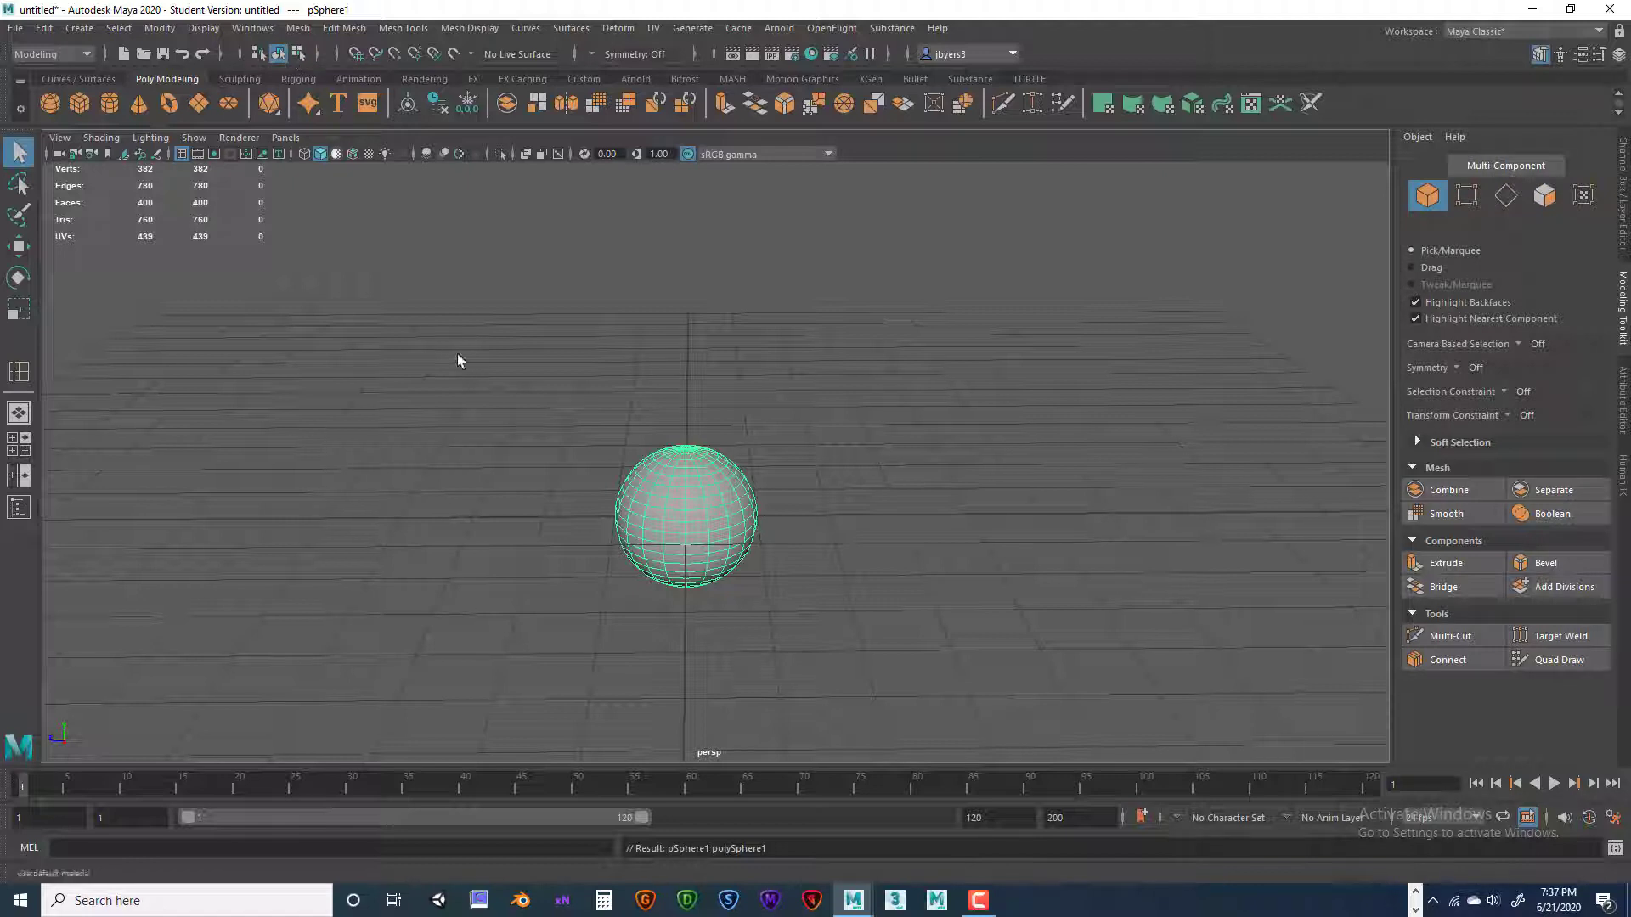
key(w)
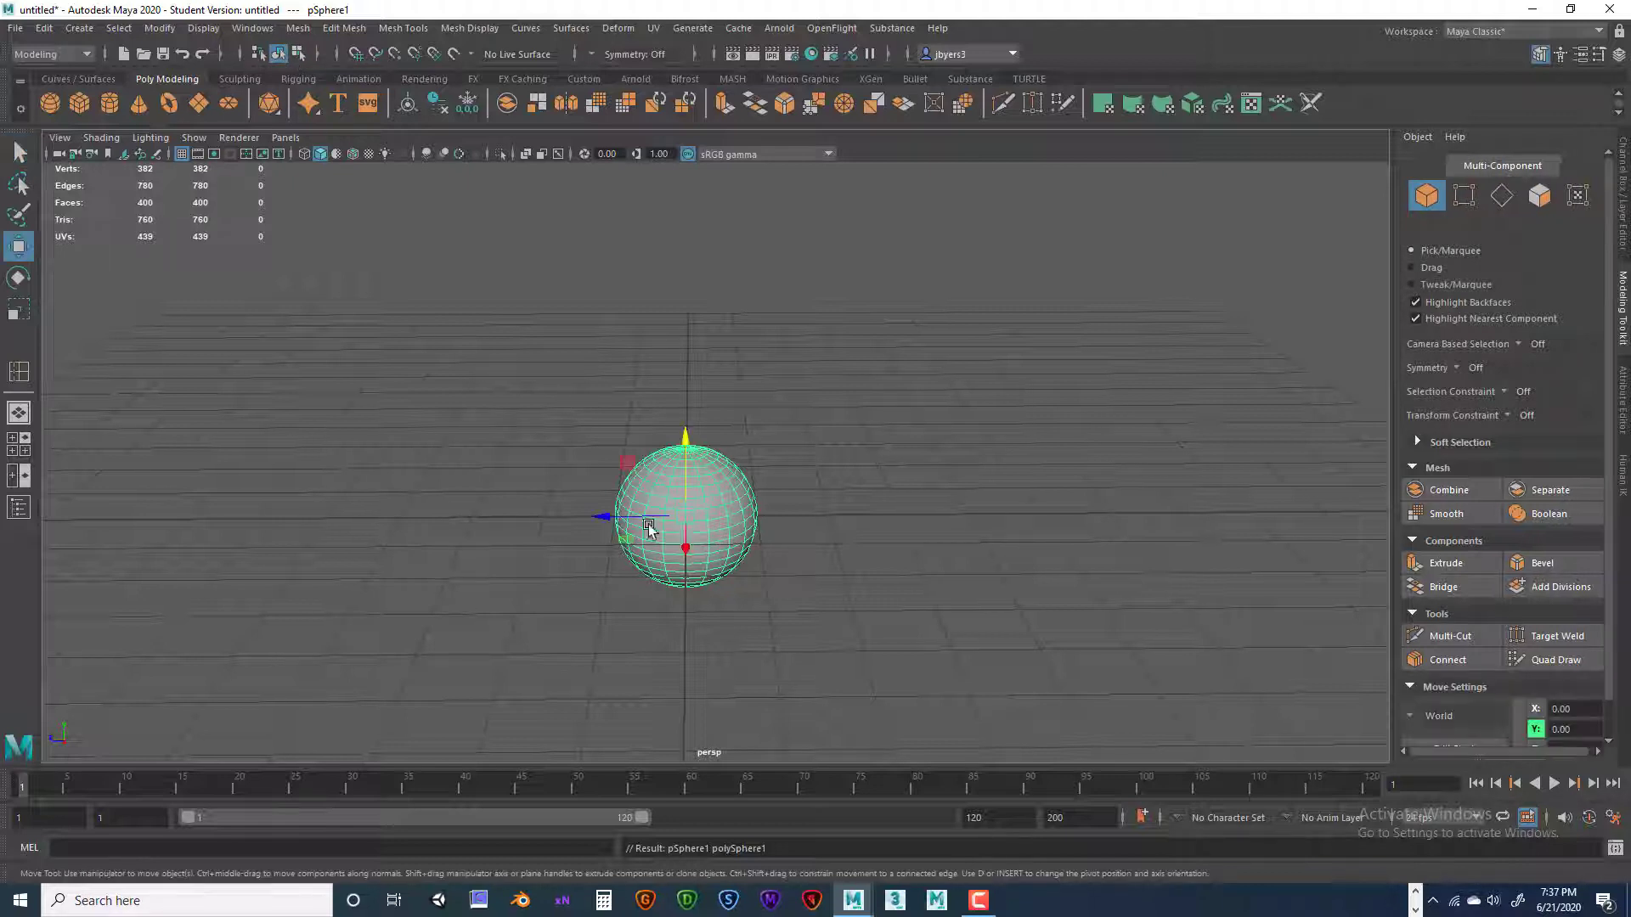
mouse_move(622, 518)
mouse_down()
mouse_move(680, 518)
mouse_move(645, 525)
mouse_up()
key(ctrl+z)
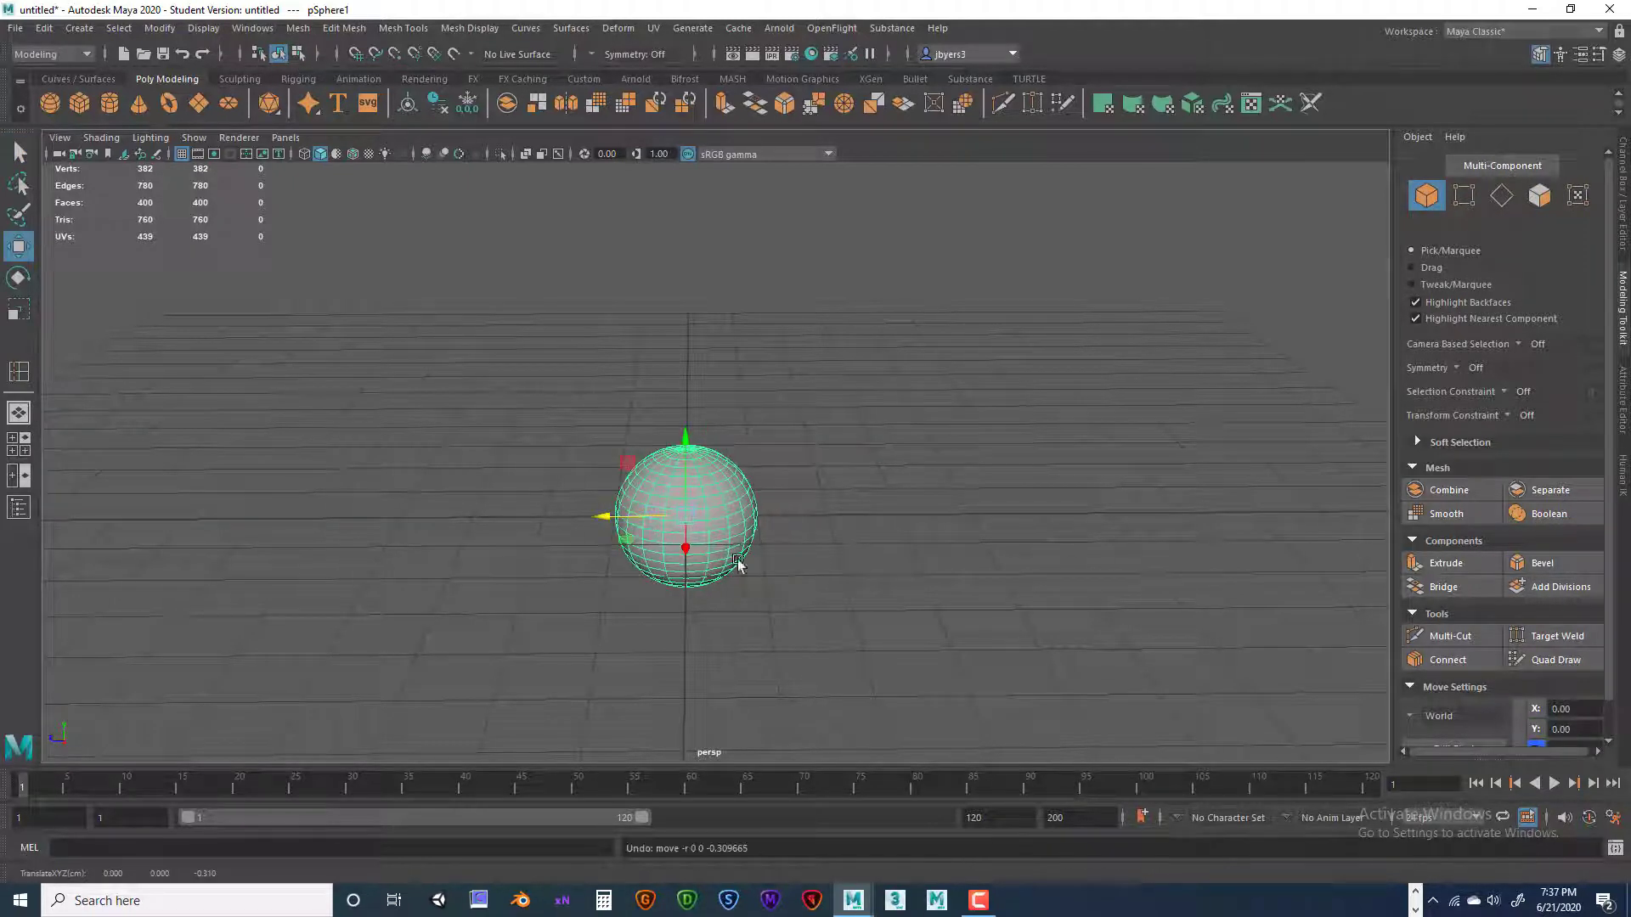
Return to Multi-Component selection and select a single face, followed by a single edge, on the sphere's front
click(297, 53)
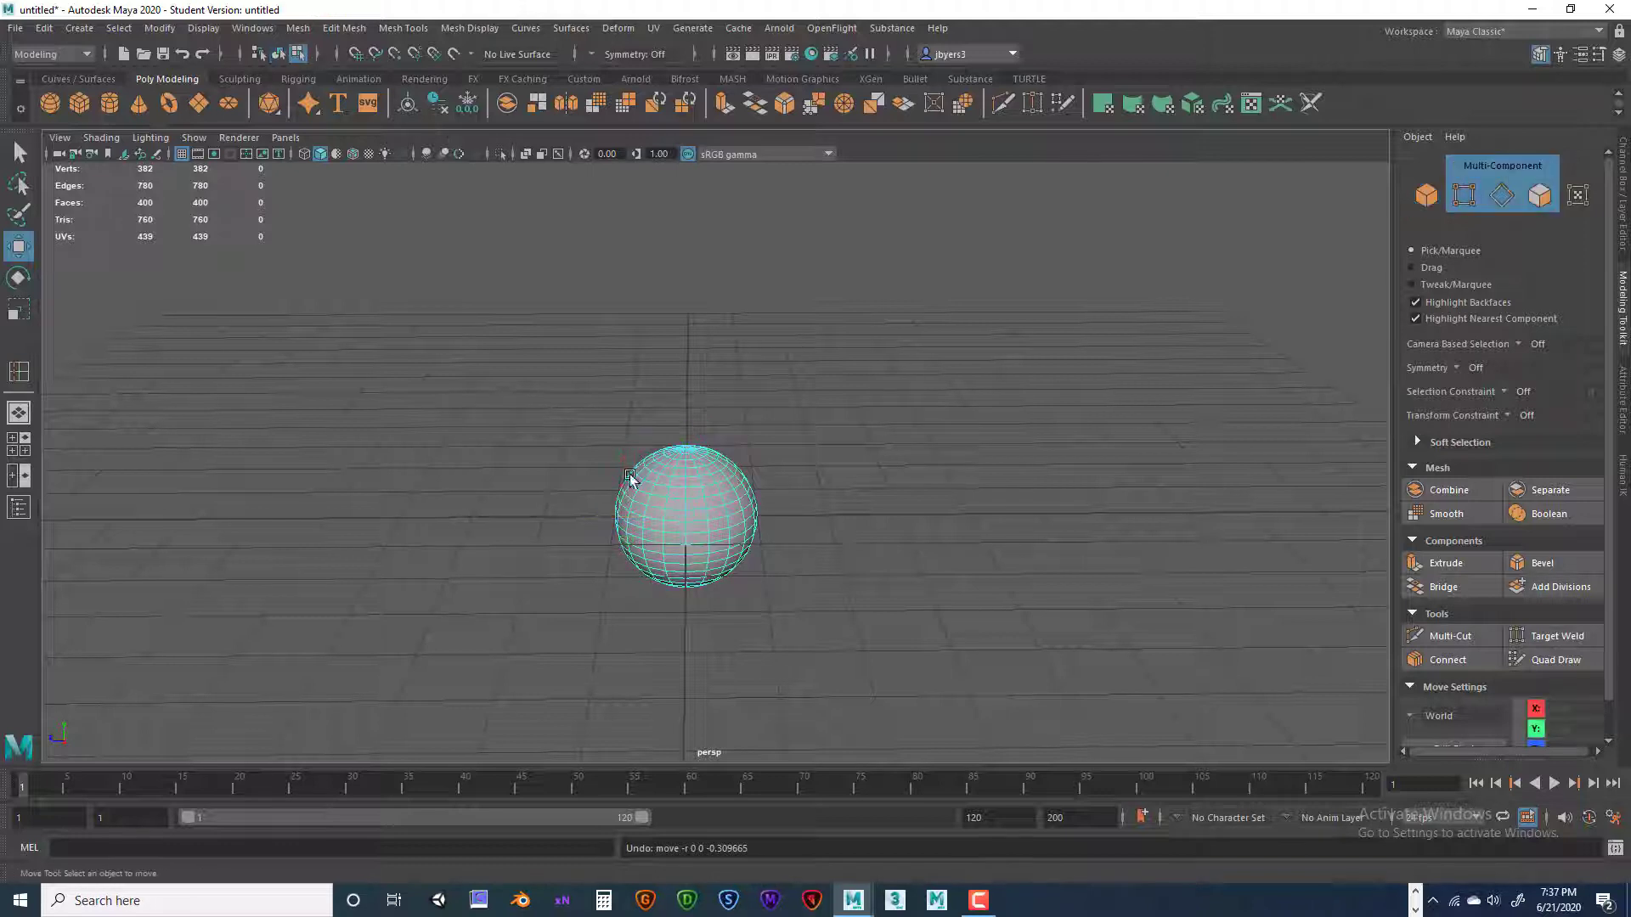
right_drag(676, 433, 724, 459)
click(687, 481)
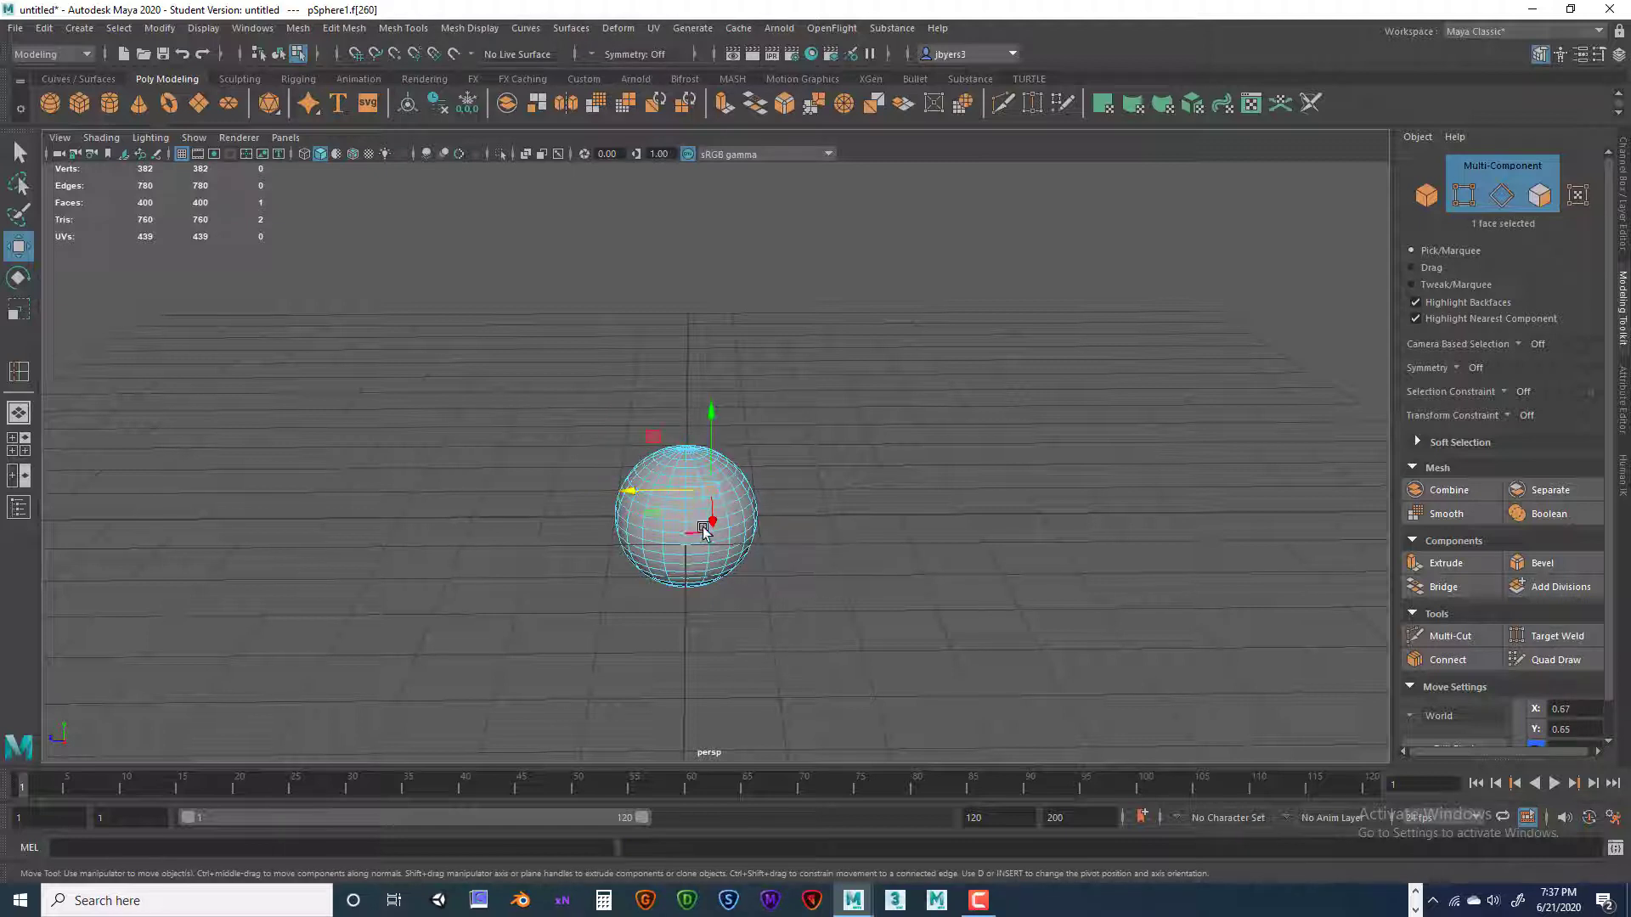
click(750, 544)
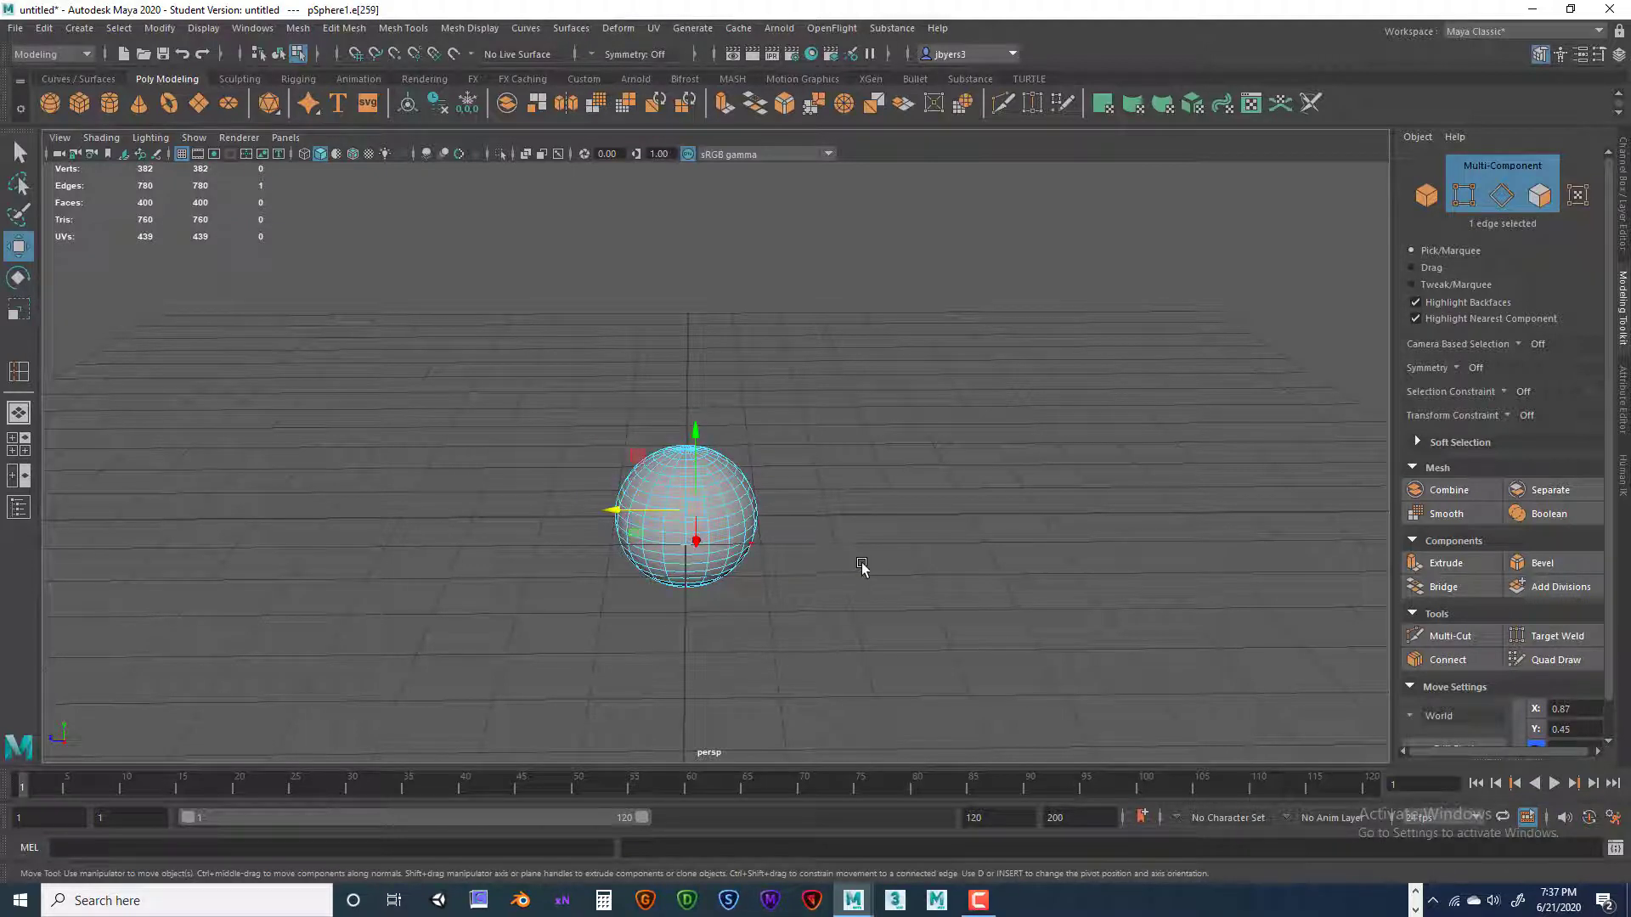
Switch to vertex selection, try selecting vertices on the sphere's front, and undo the vertex selection
scroll(721, 499, up, 4)
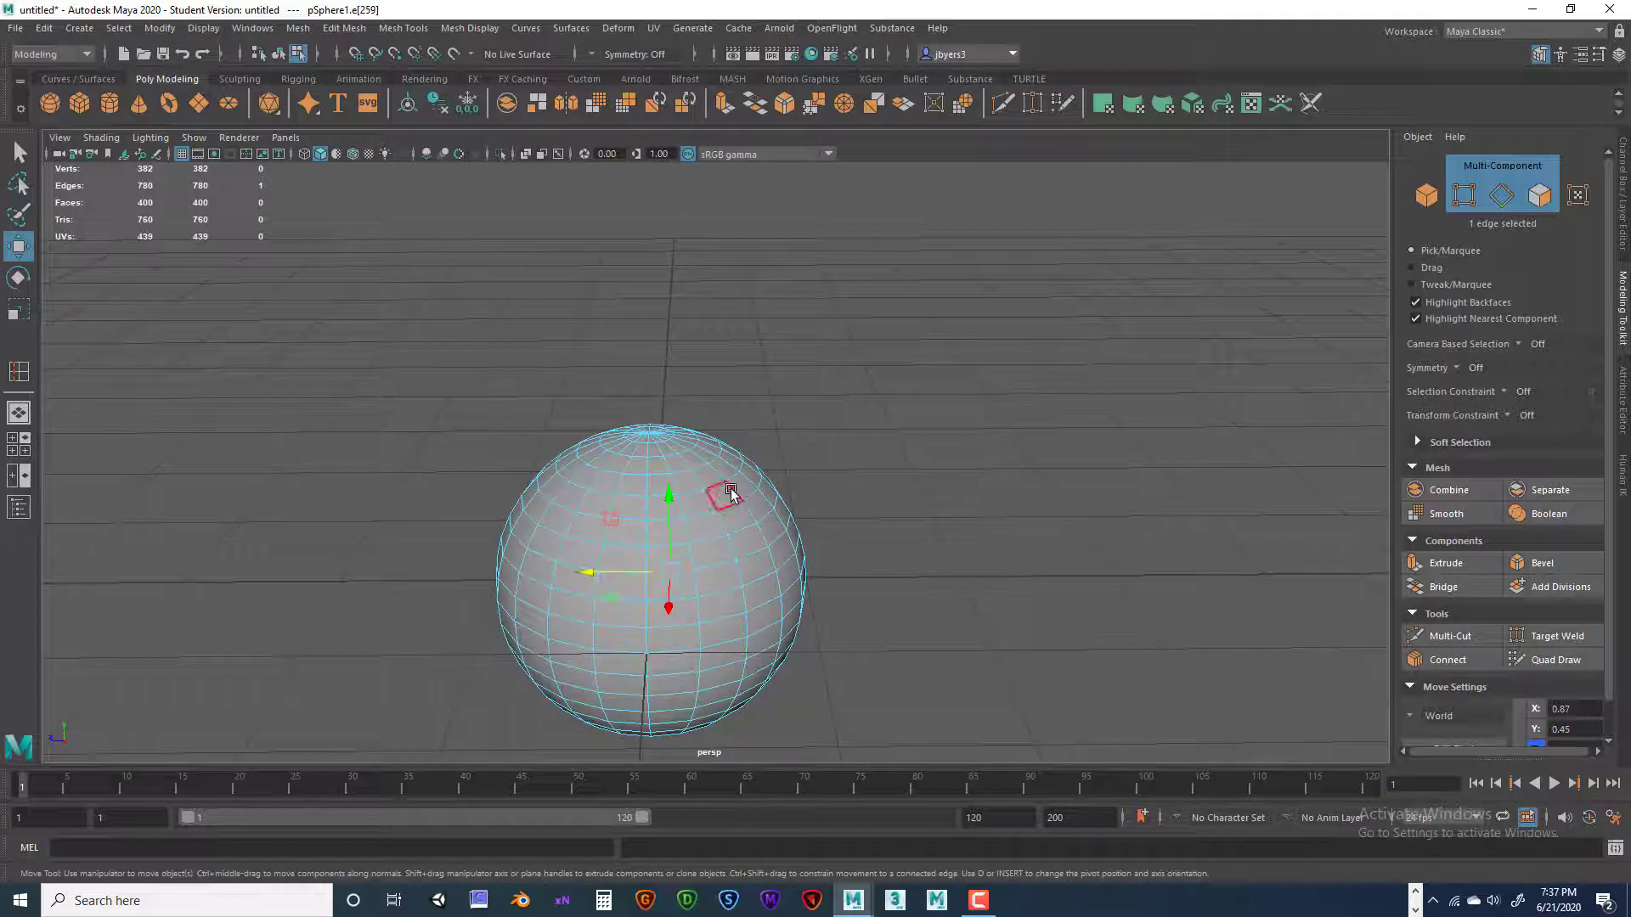
alt+middle_drag(732, 491, 765, 408)
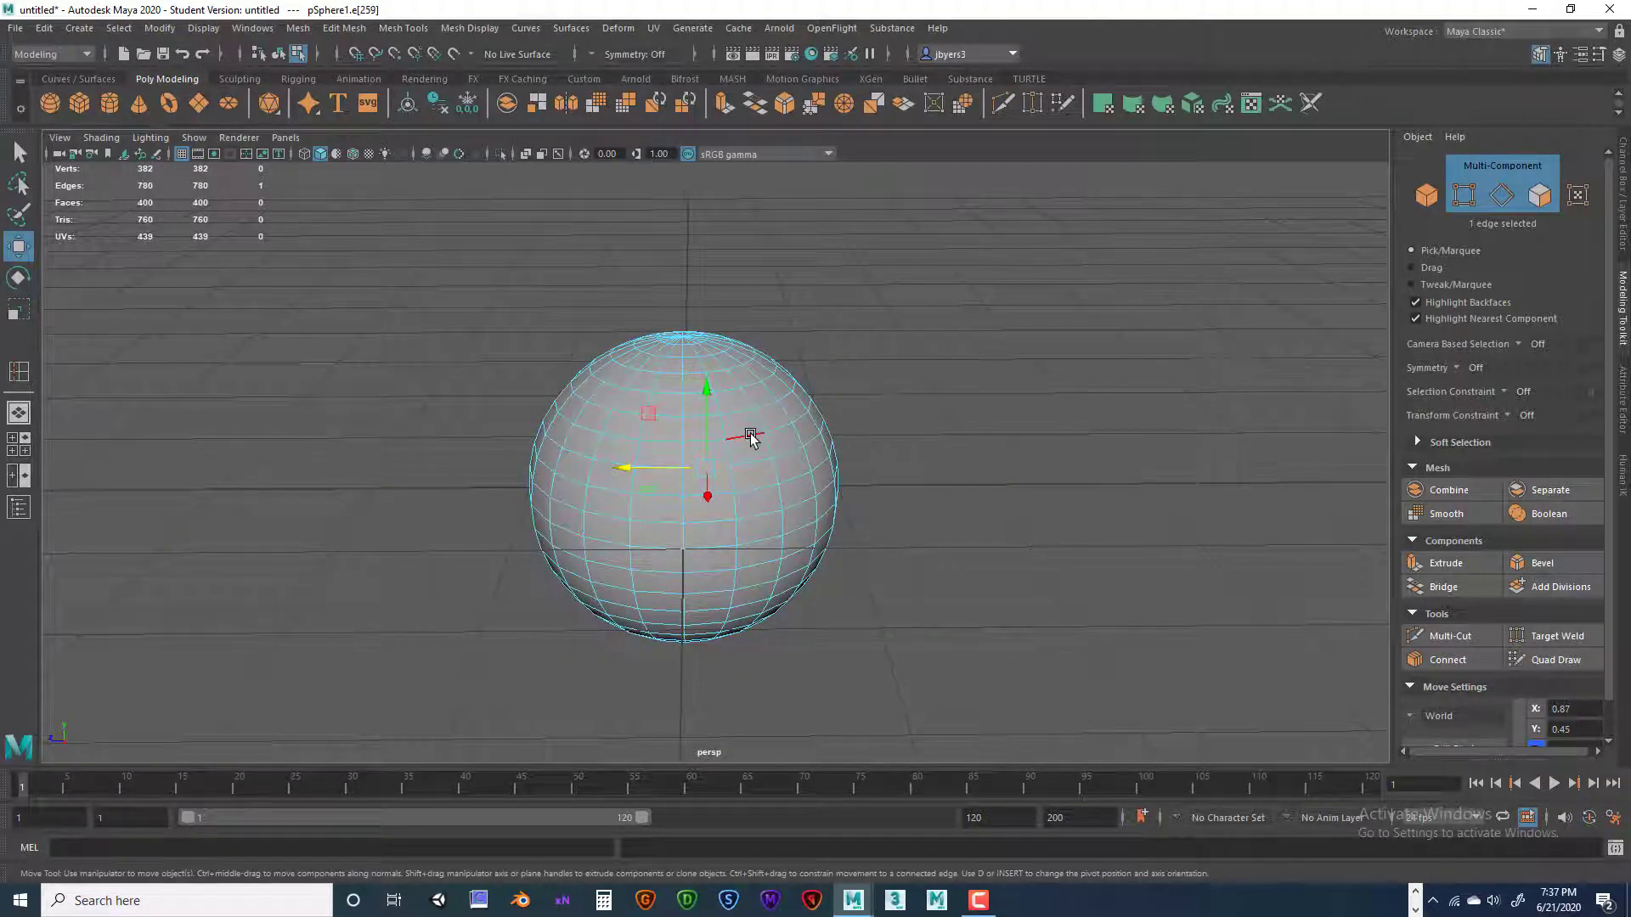
right_drag(747, 437, 657, 438)
click(656, 439)
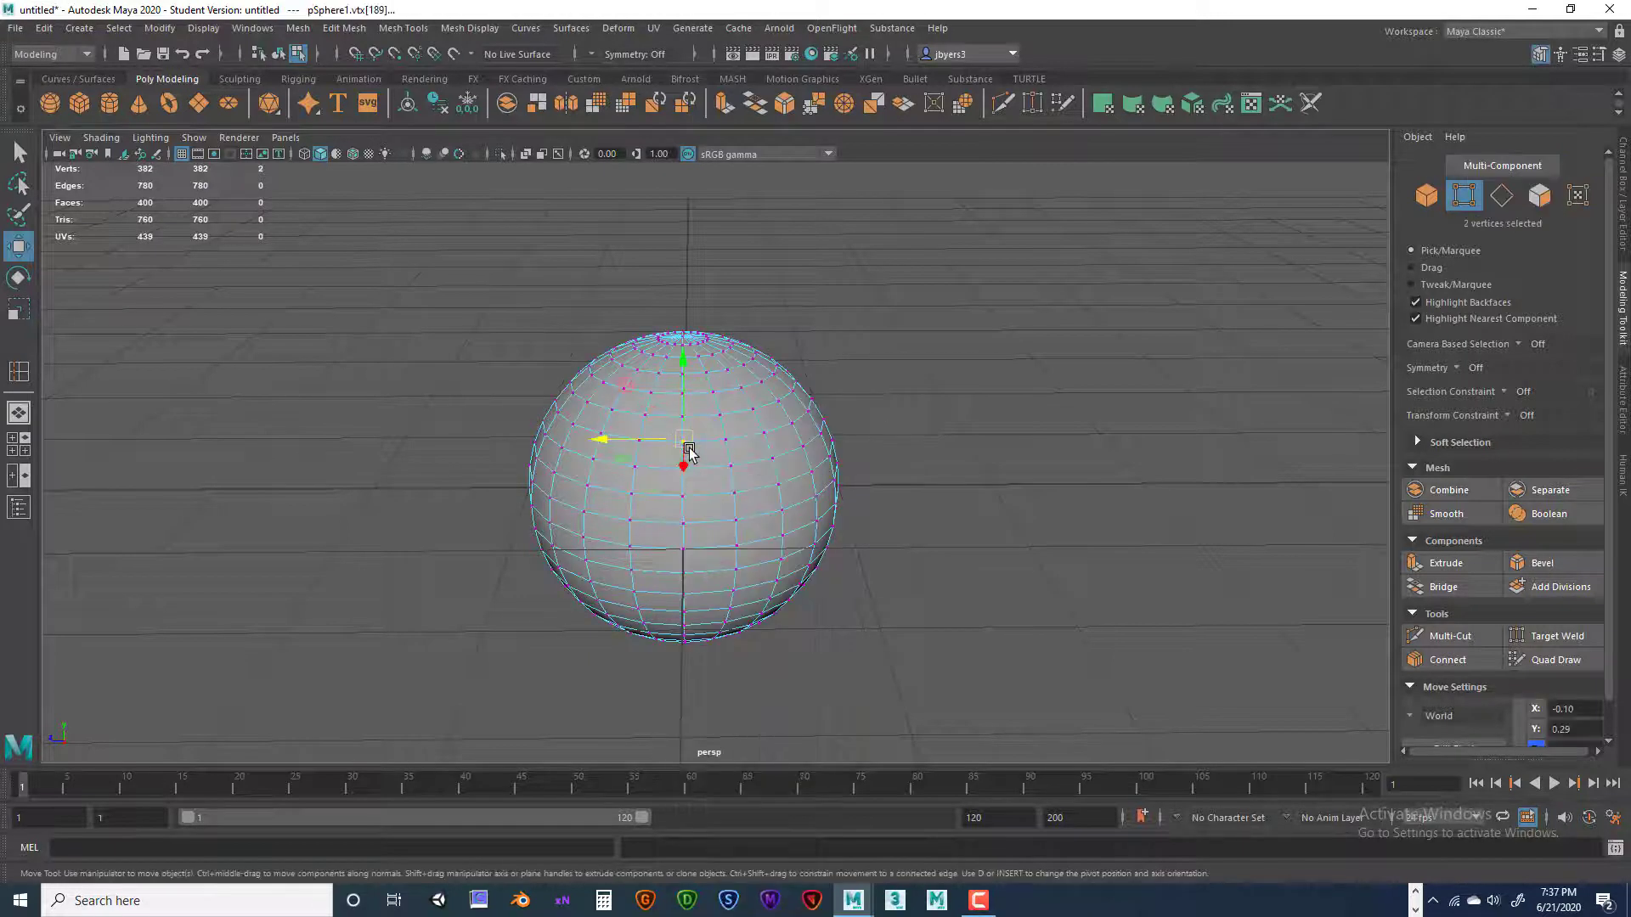
shift+click(709, 451)
key(ctrl+z)
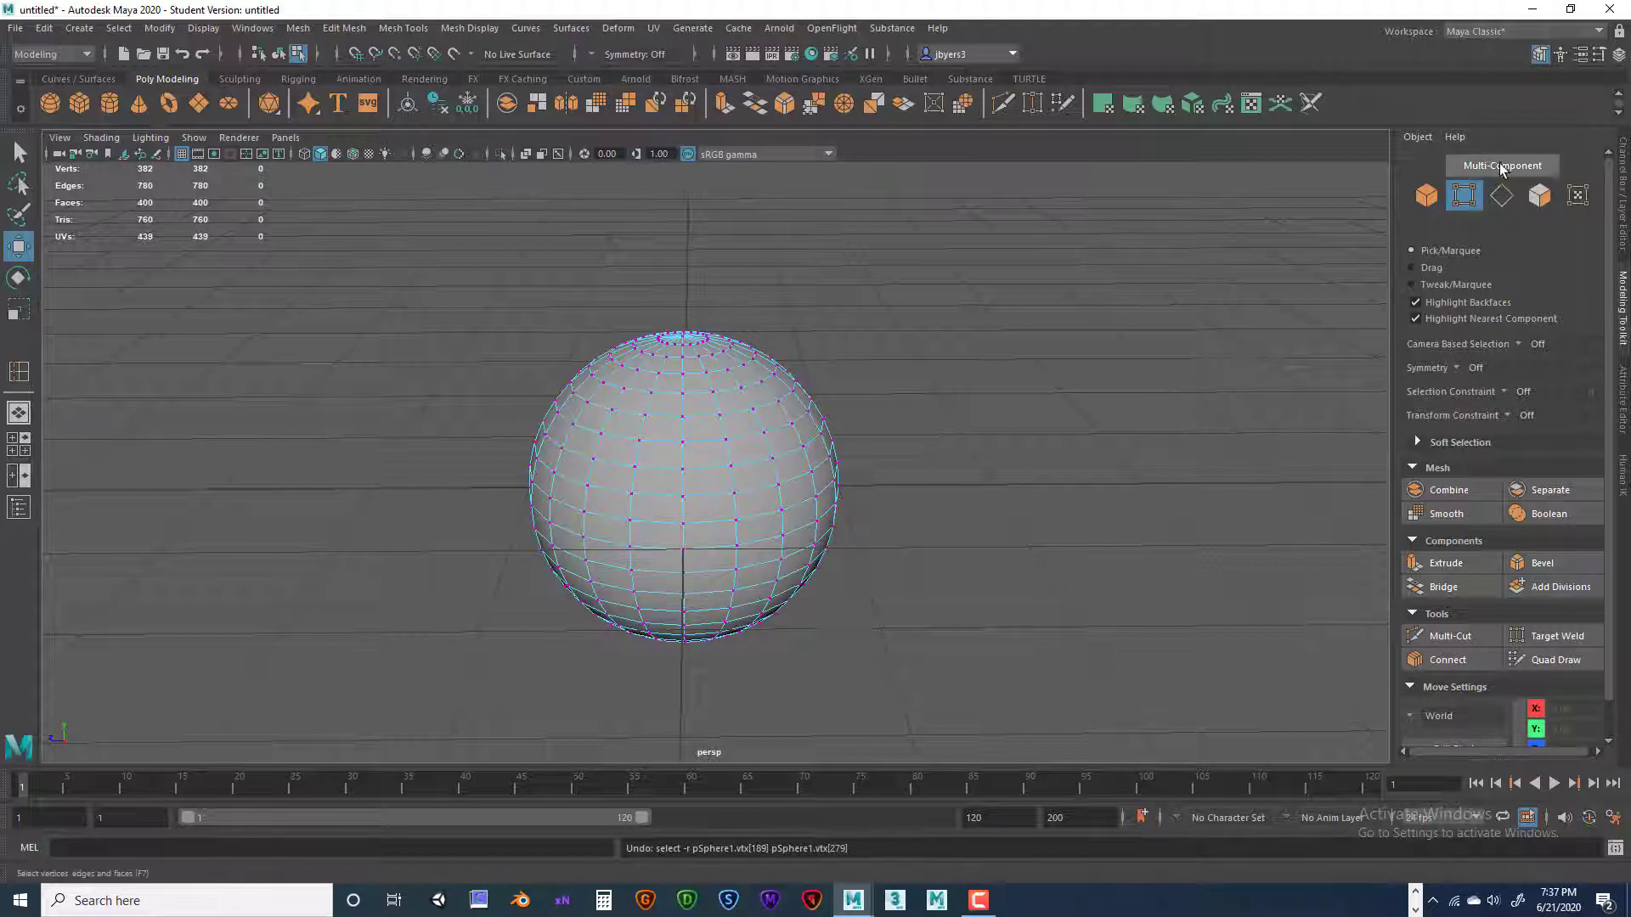
Cycle through the object, vertex and edge selection modes and finish in face selection
click(1474, 166)
click(1465, 204)
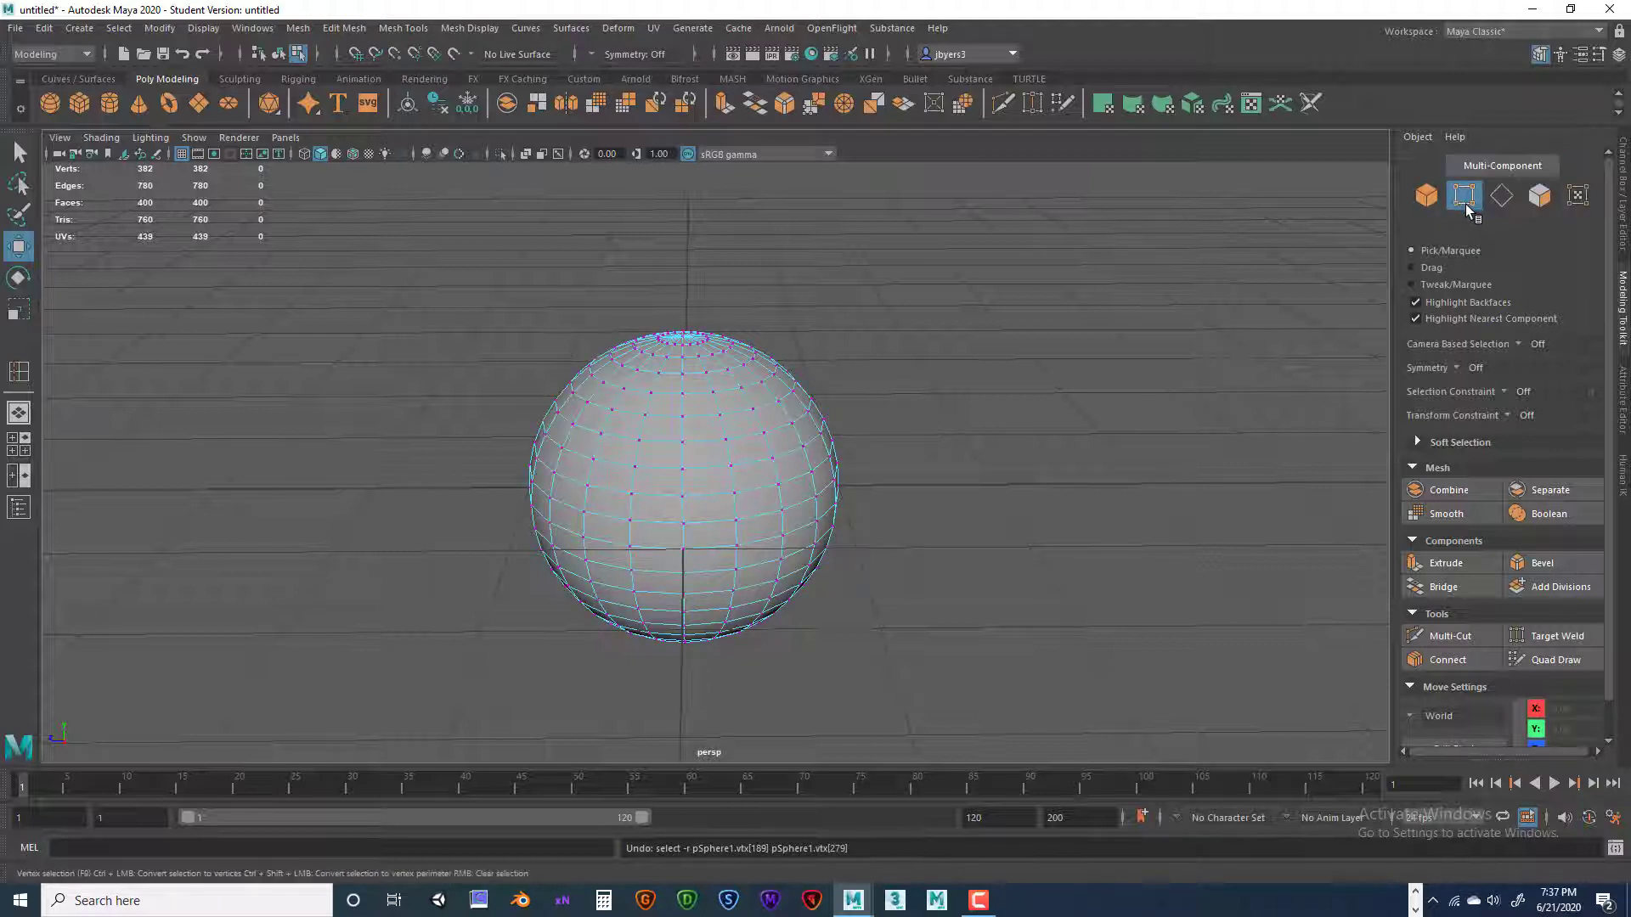
click(1429, 194)
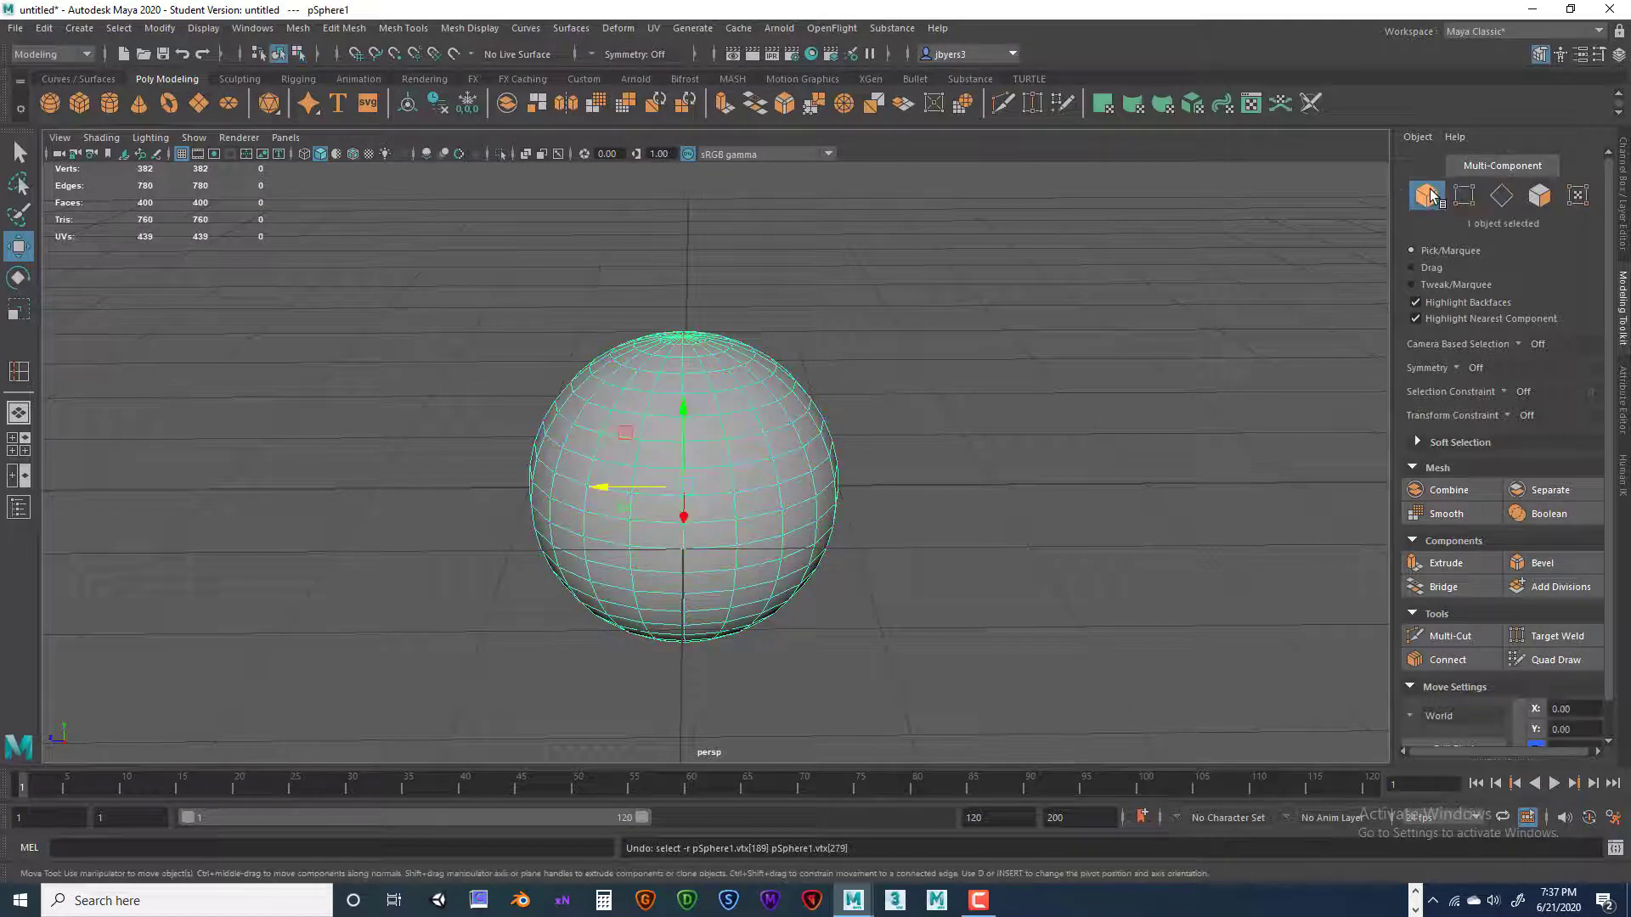
click(1465, 197)
click(1501, 200)
click(1540, 195)
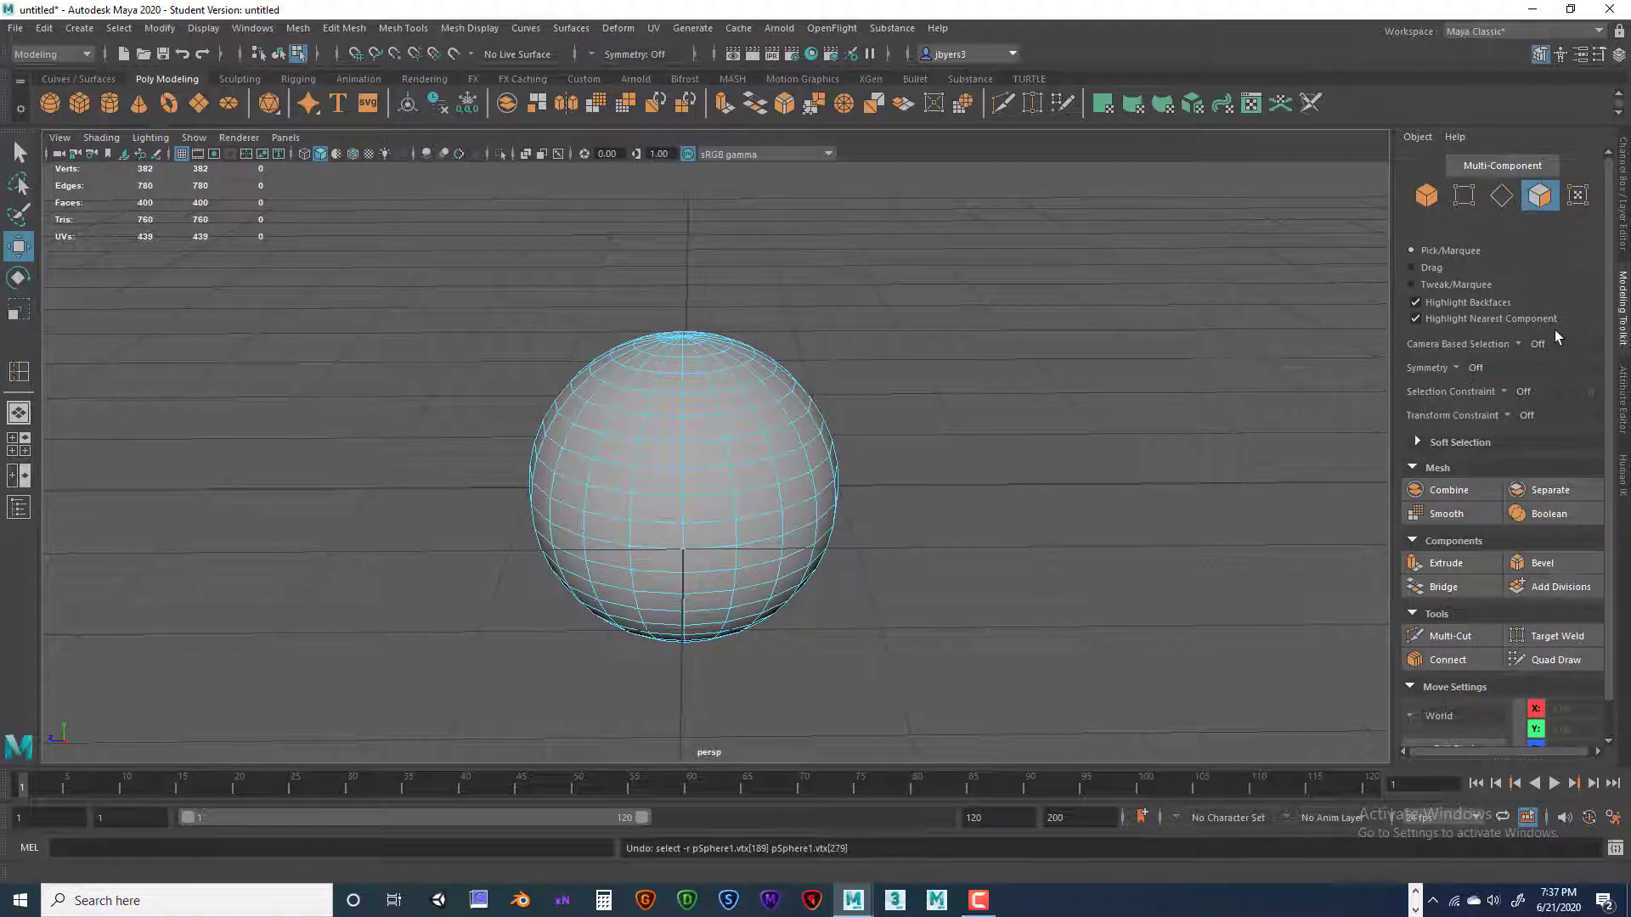
Set symmetry to Object Z and select several mirrored face pairs, ending with the pair near the sphere's sides
click(1455, 367)
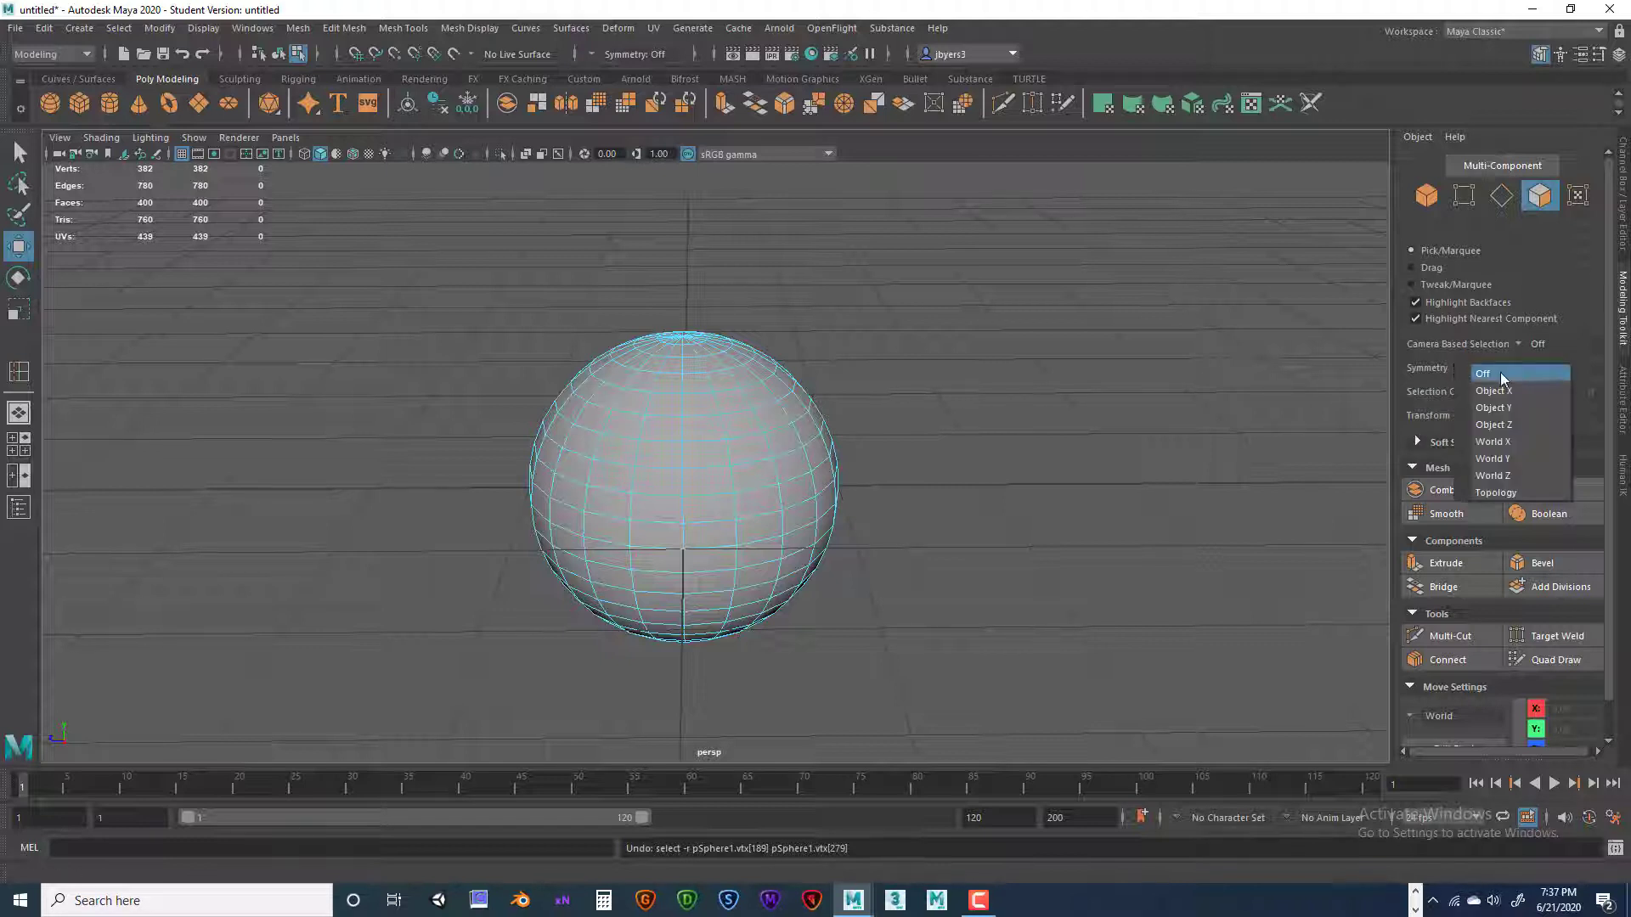
click(1497, 424)
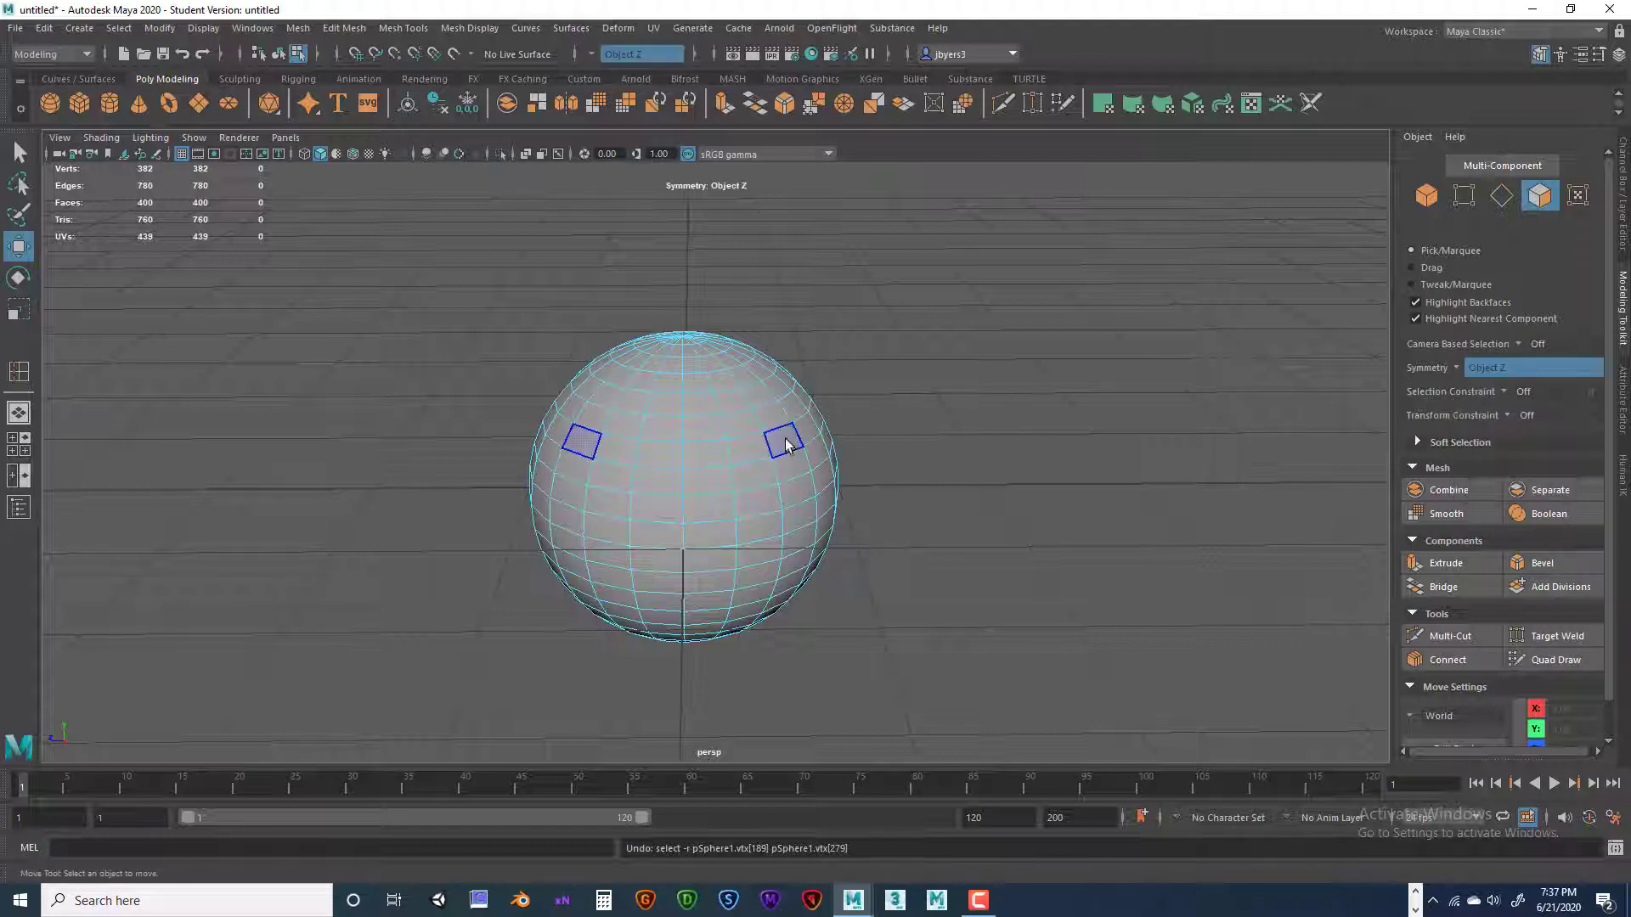
click(773, 484)
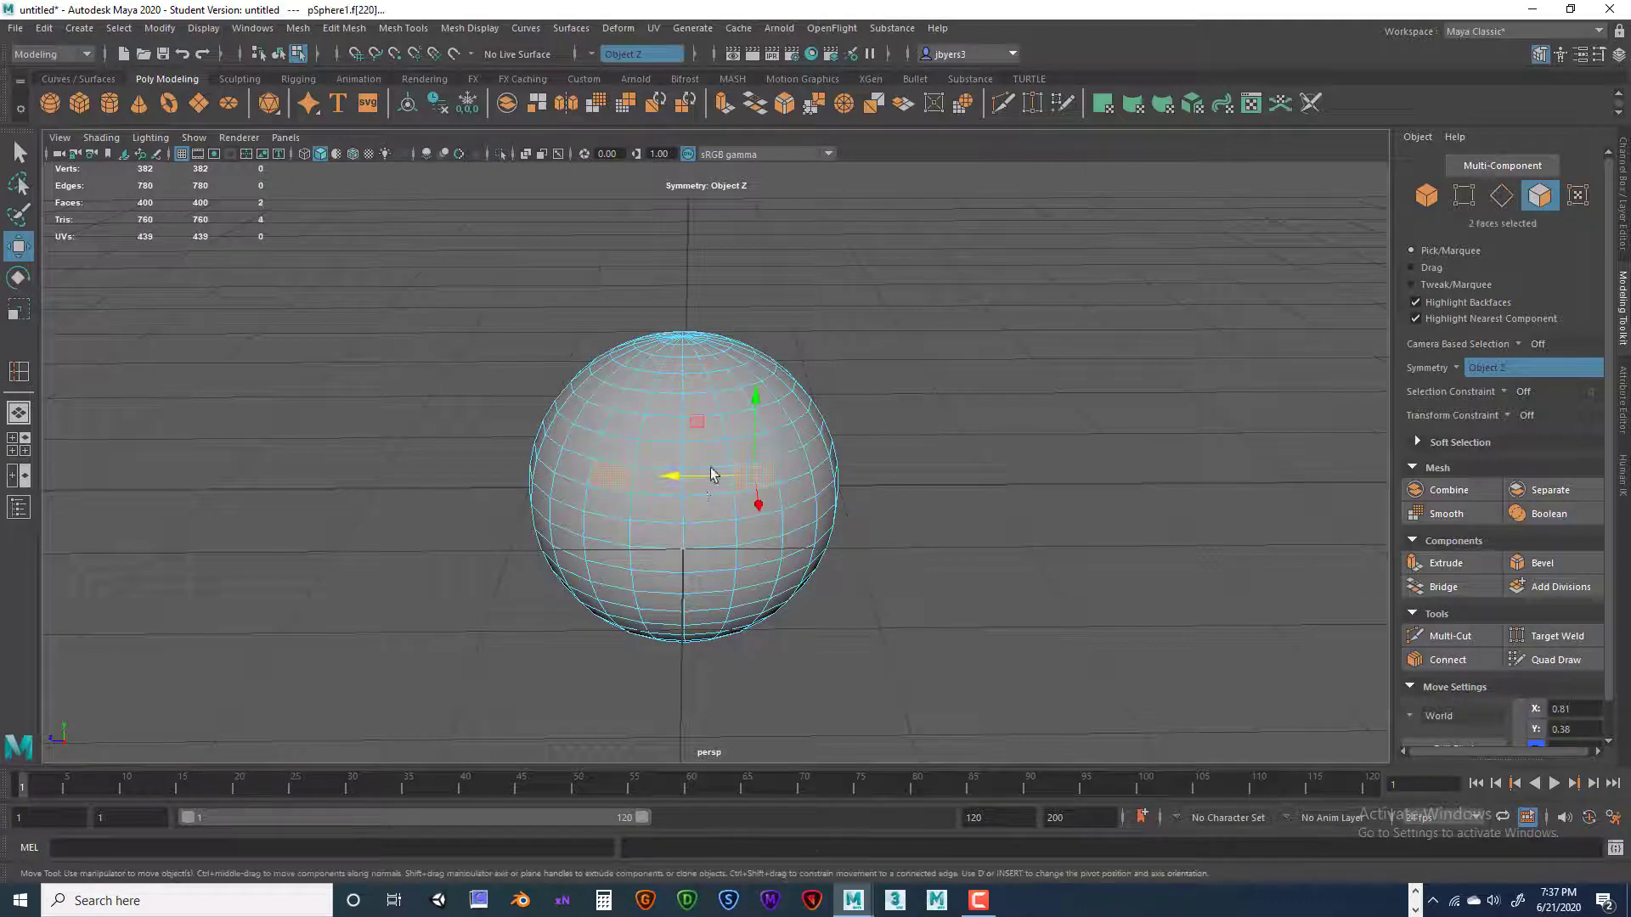
click(817, 452)
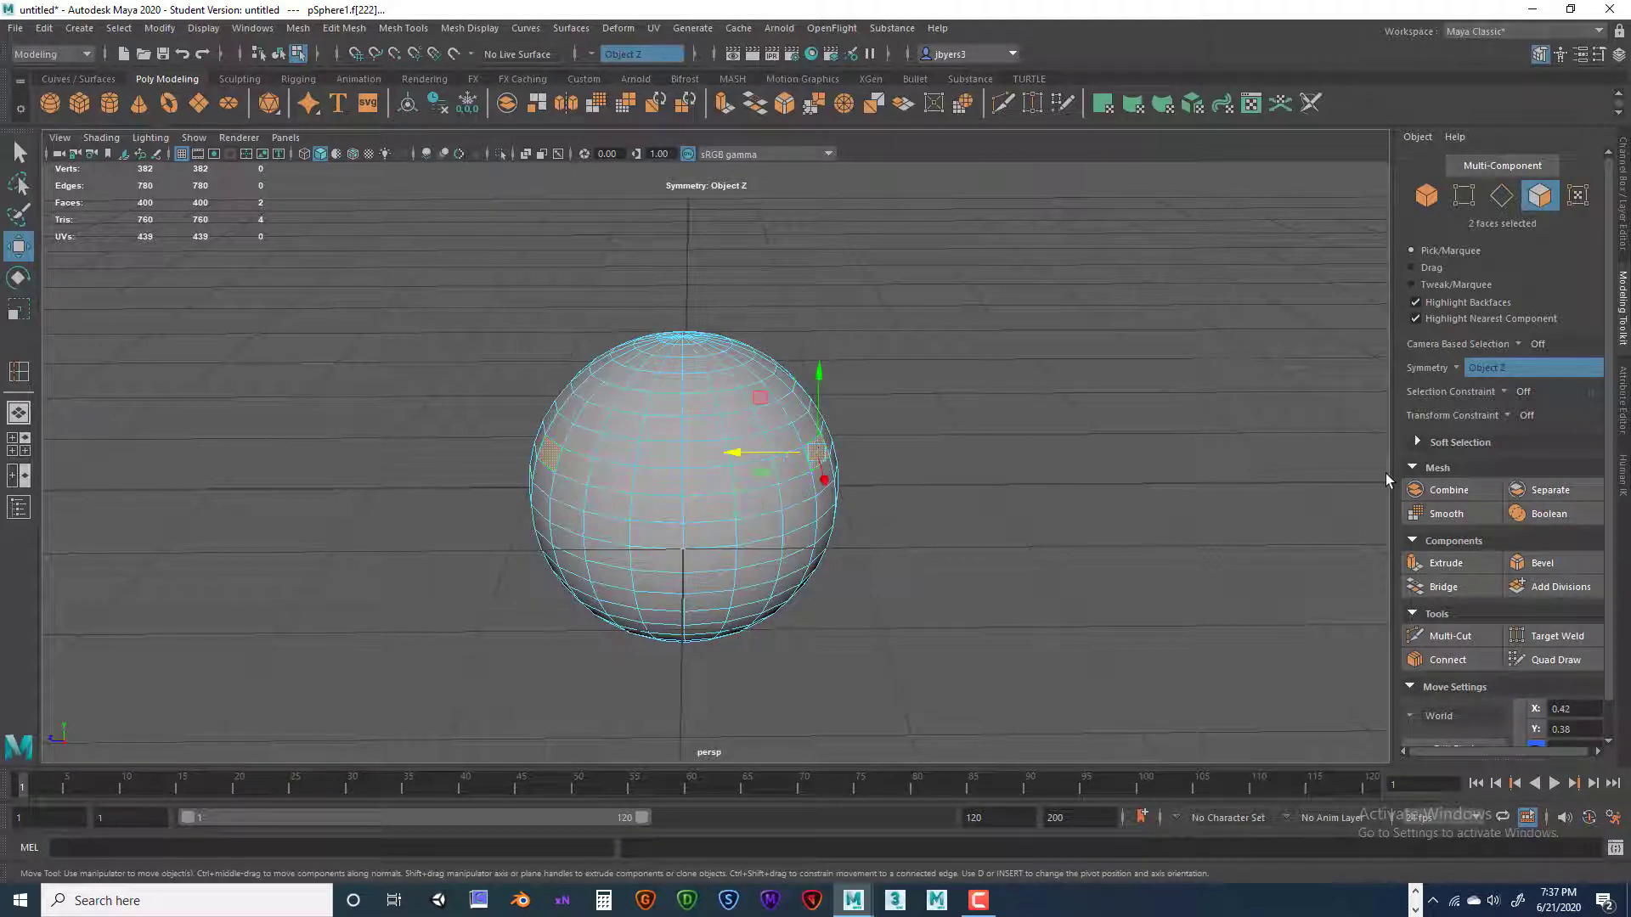
click(756, 501)
click(713, 536)
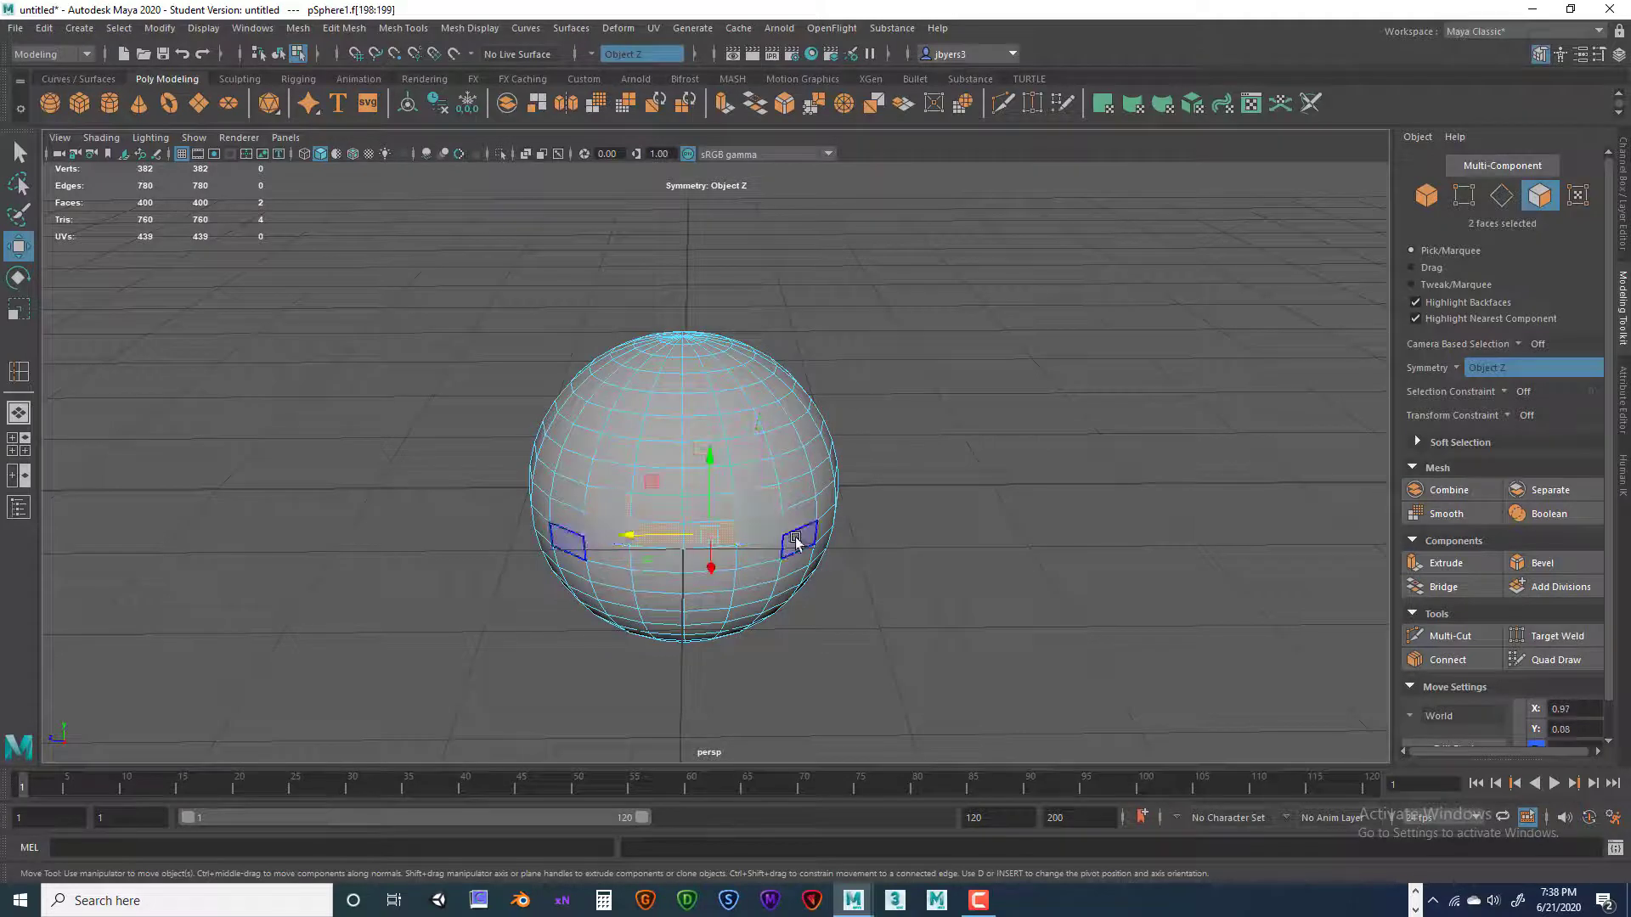
click(695, 432)
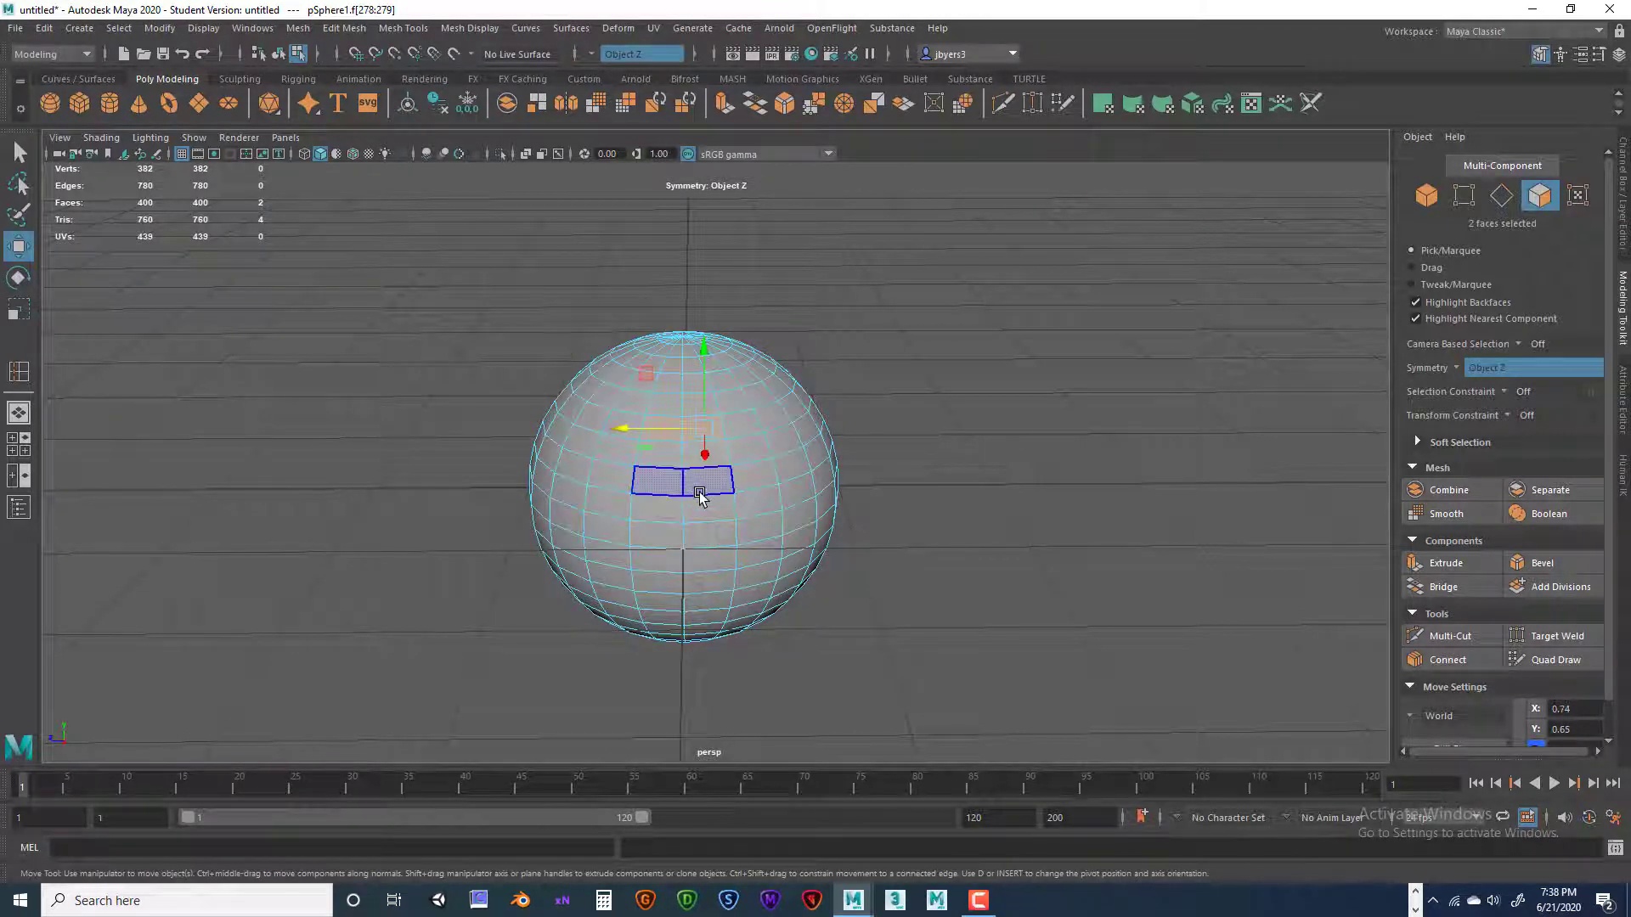
click(699, 489)
click(817, 452)
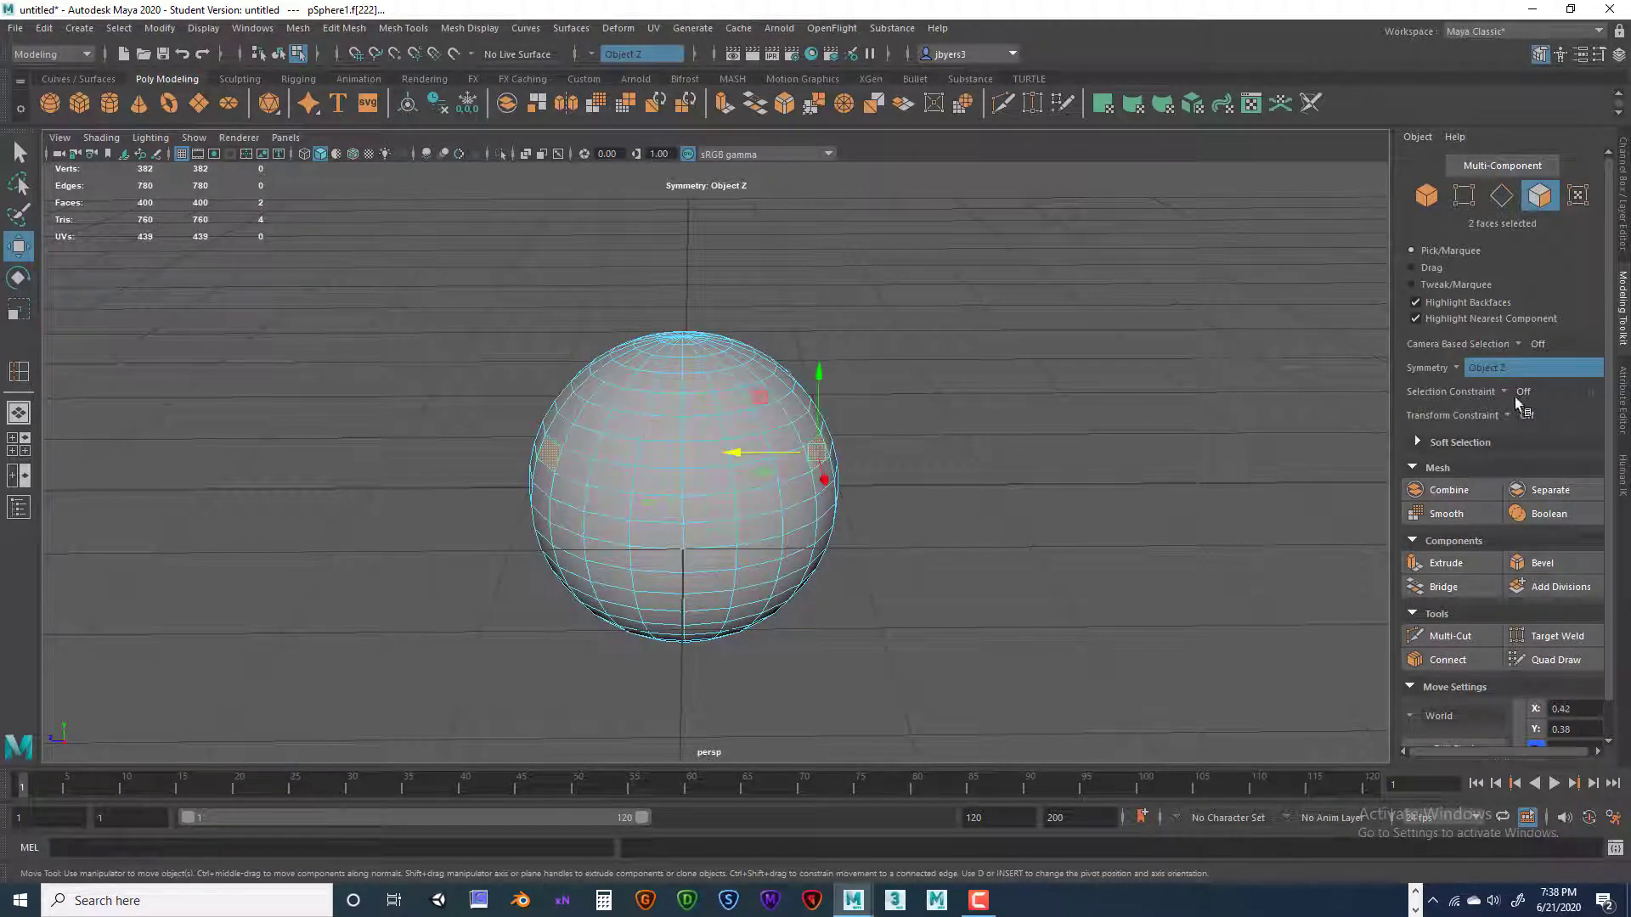
Turn symmetry off and review the selection and transform constraint options, leaving both constraints off
click(1459, 364)
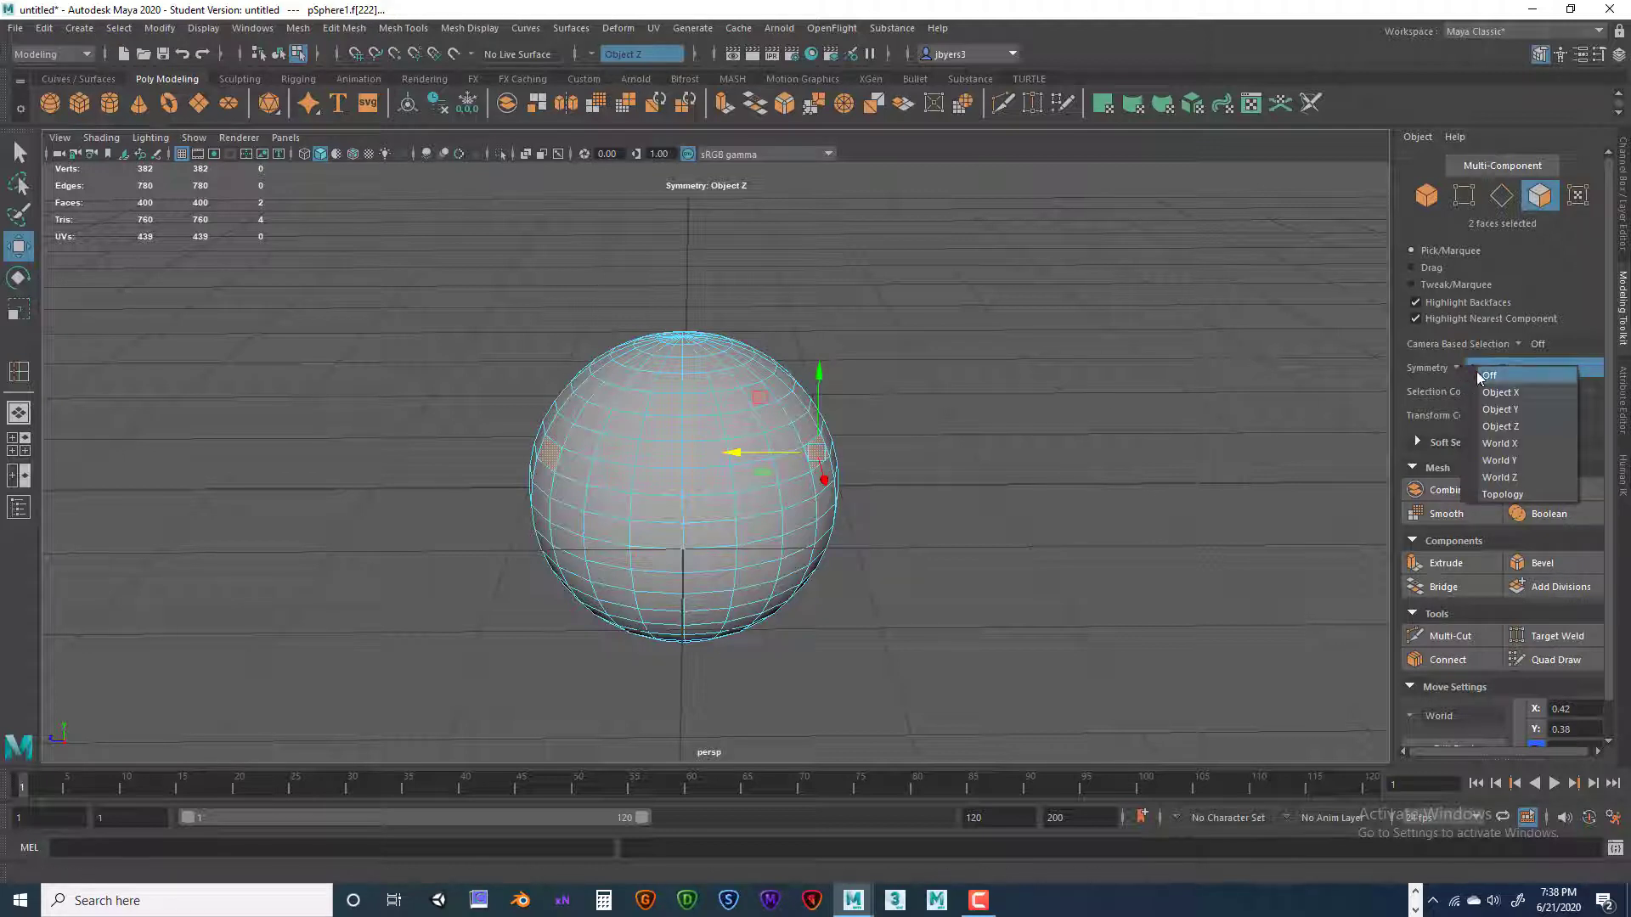
click(1476, 371)
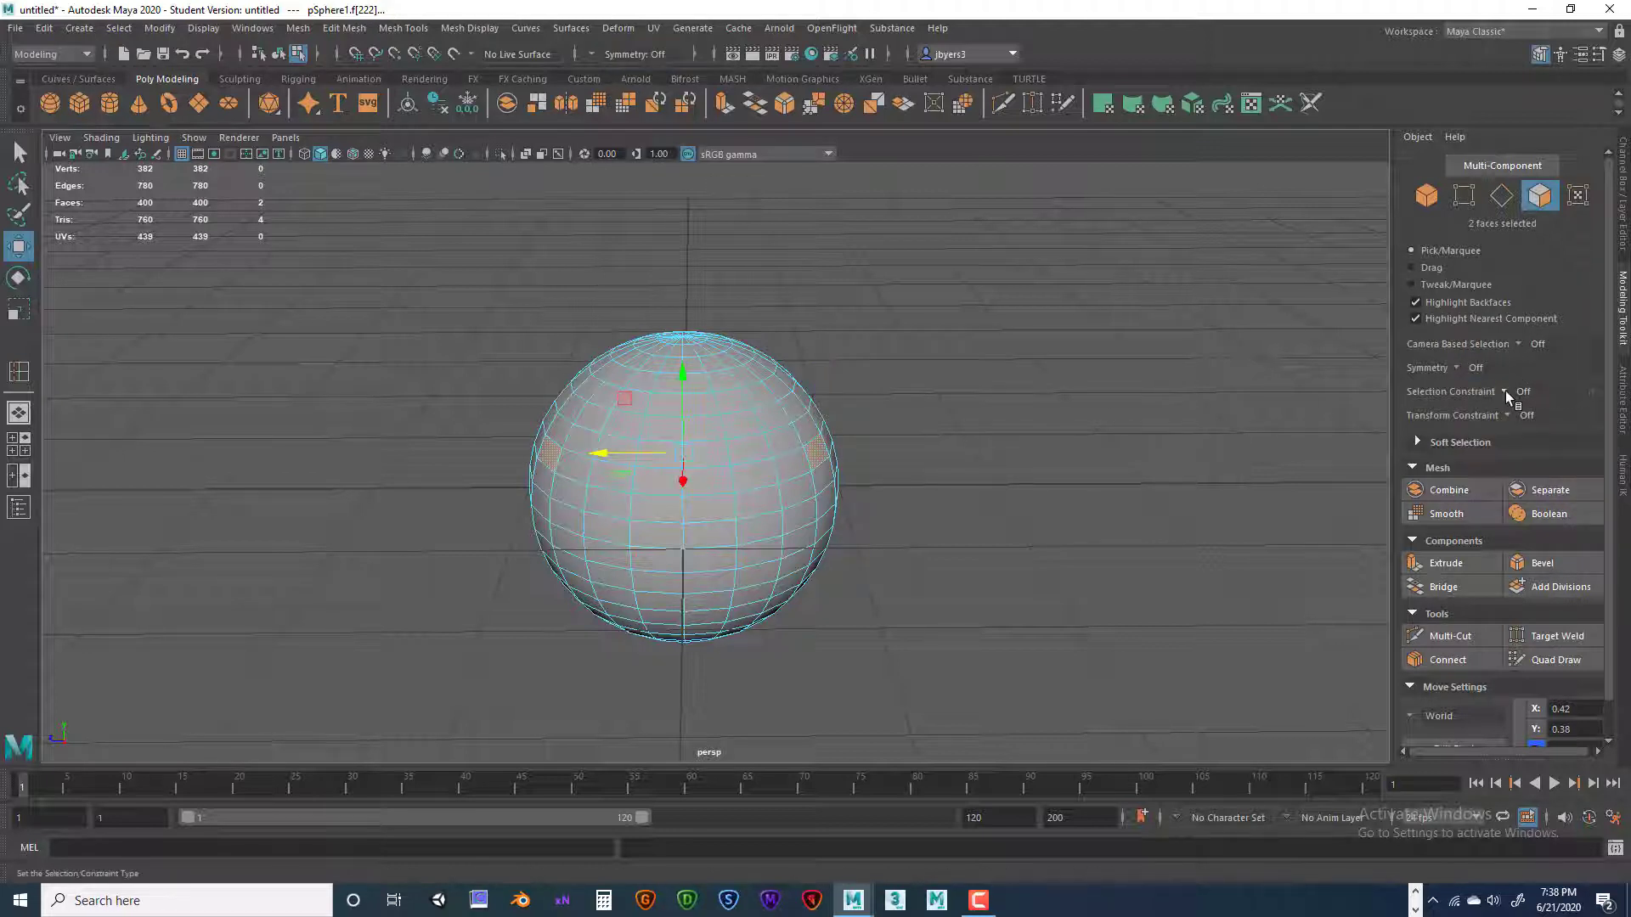
click(1505, 390)
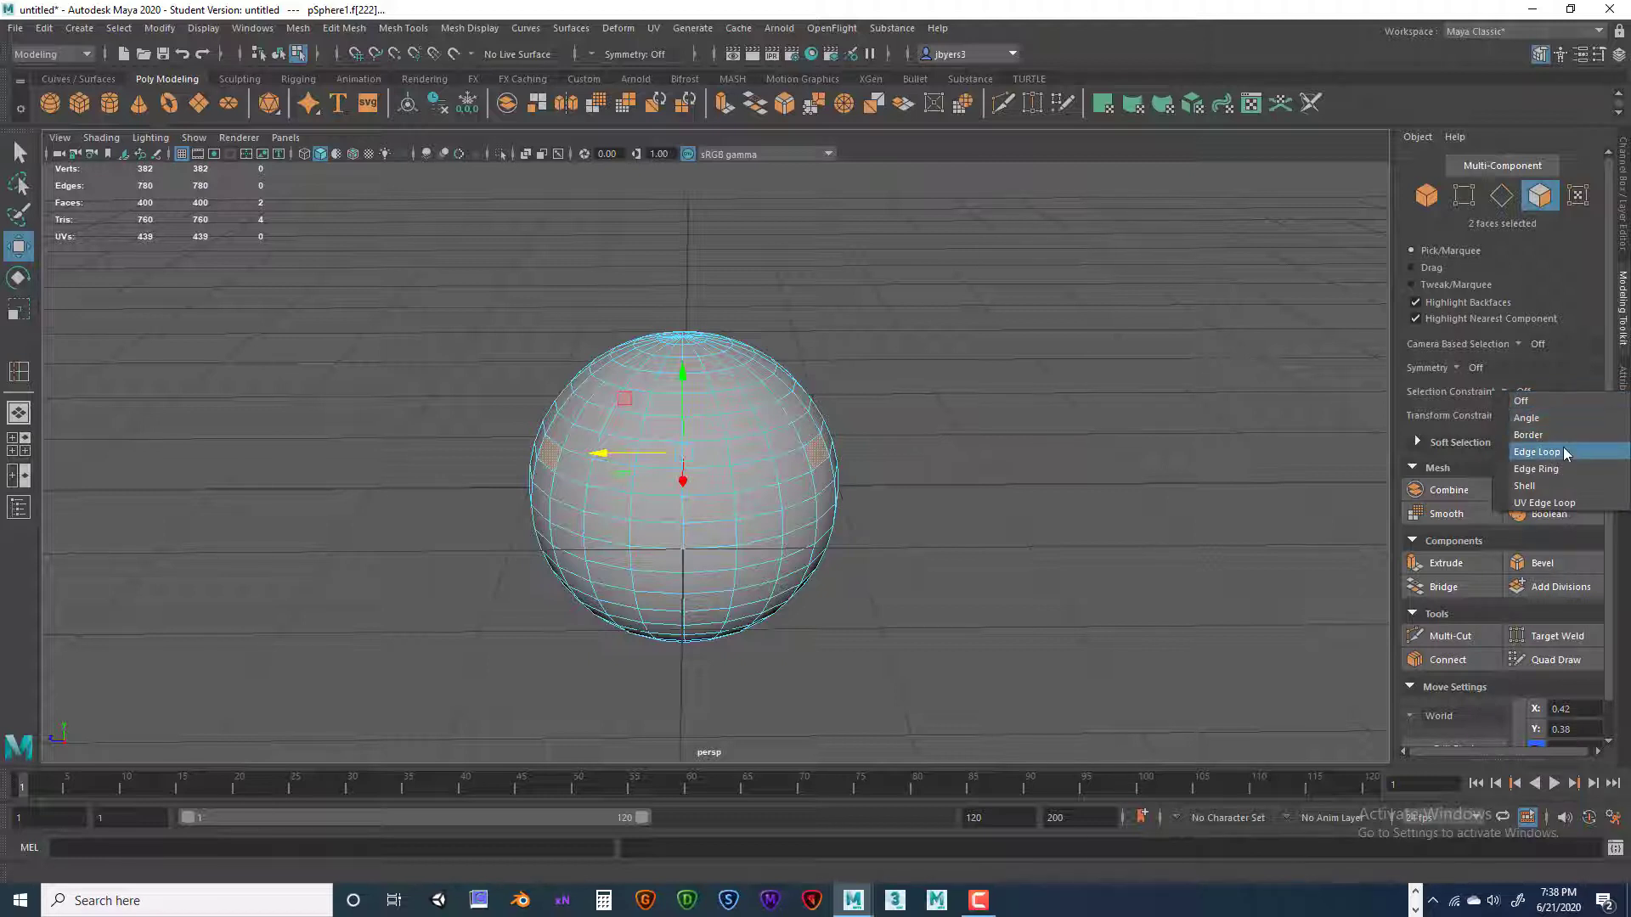
click(1446, 390)
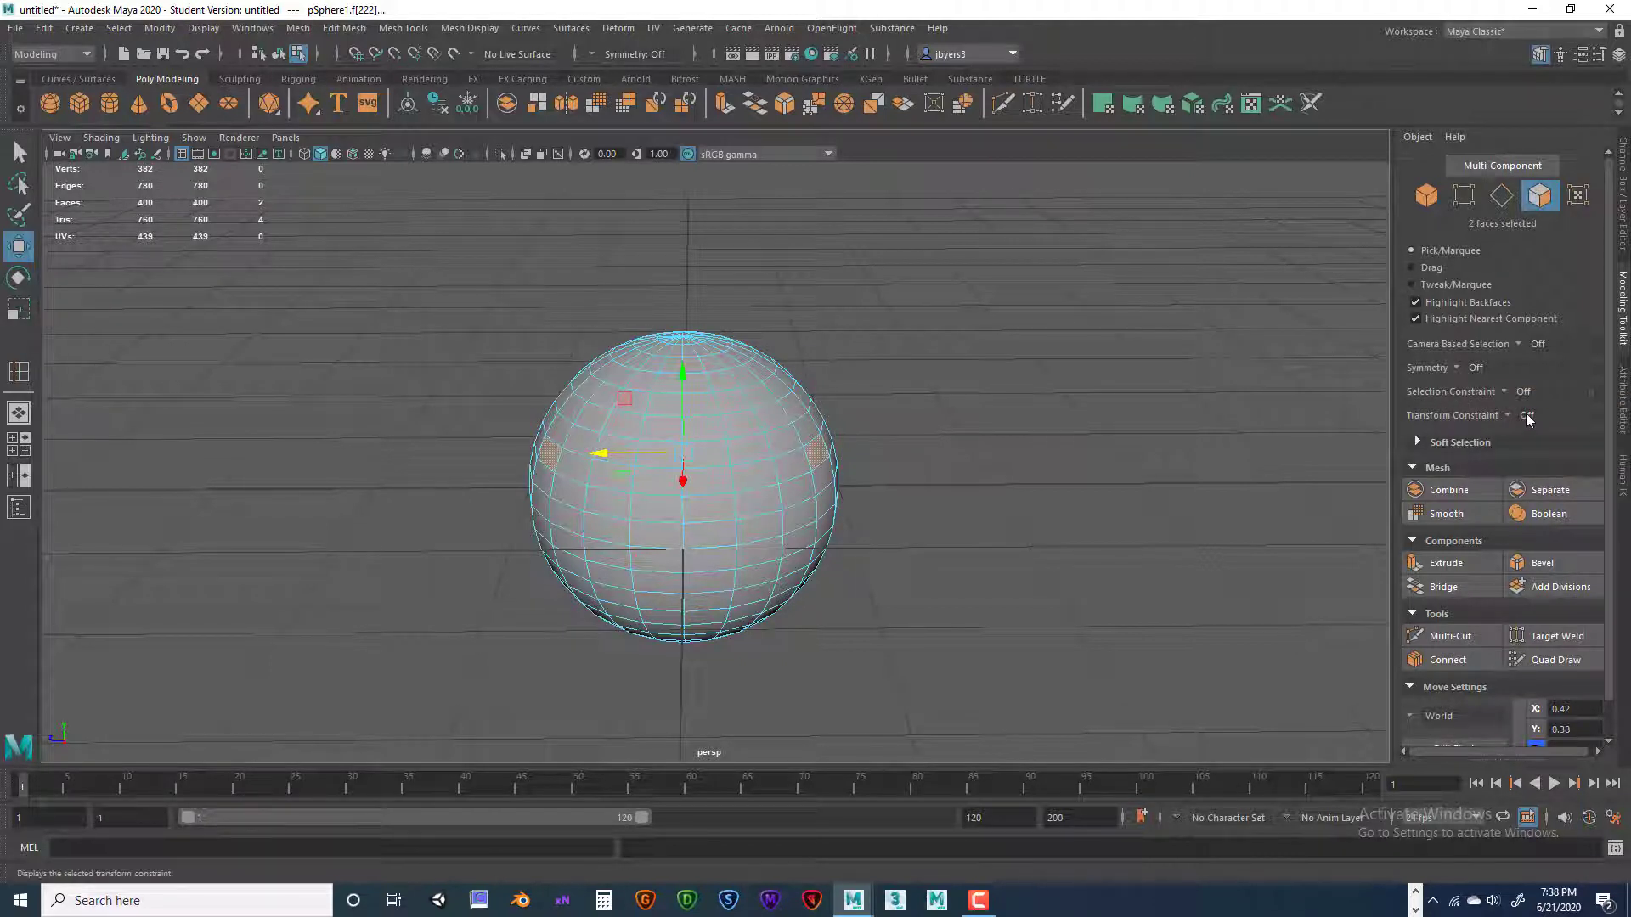
click(1510, 414)
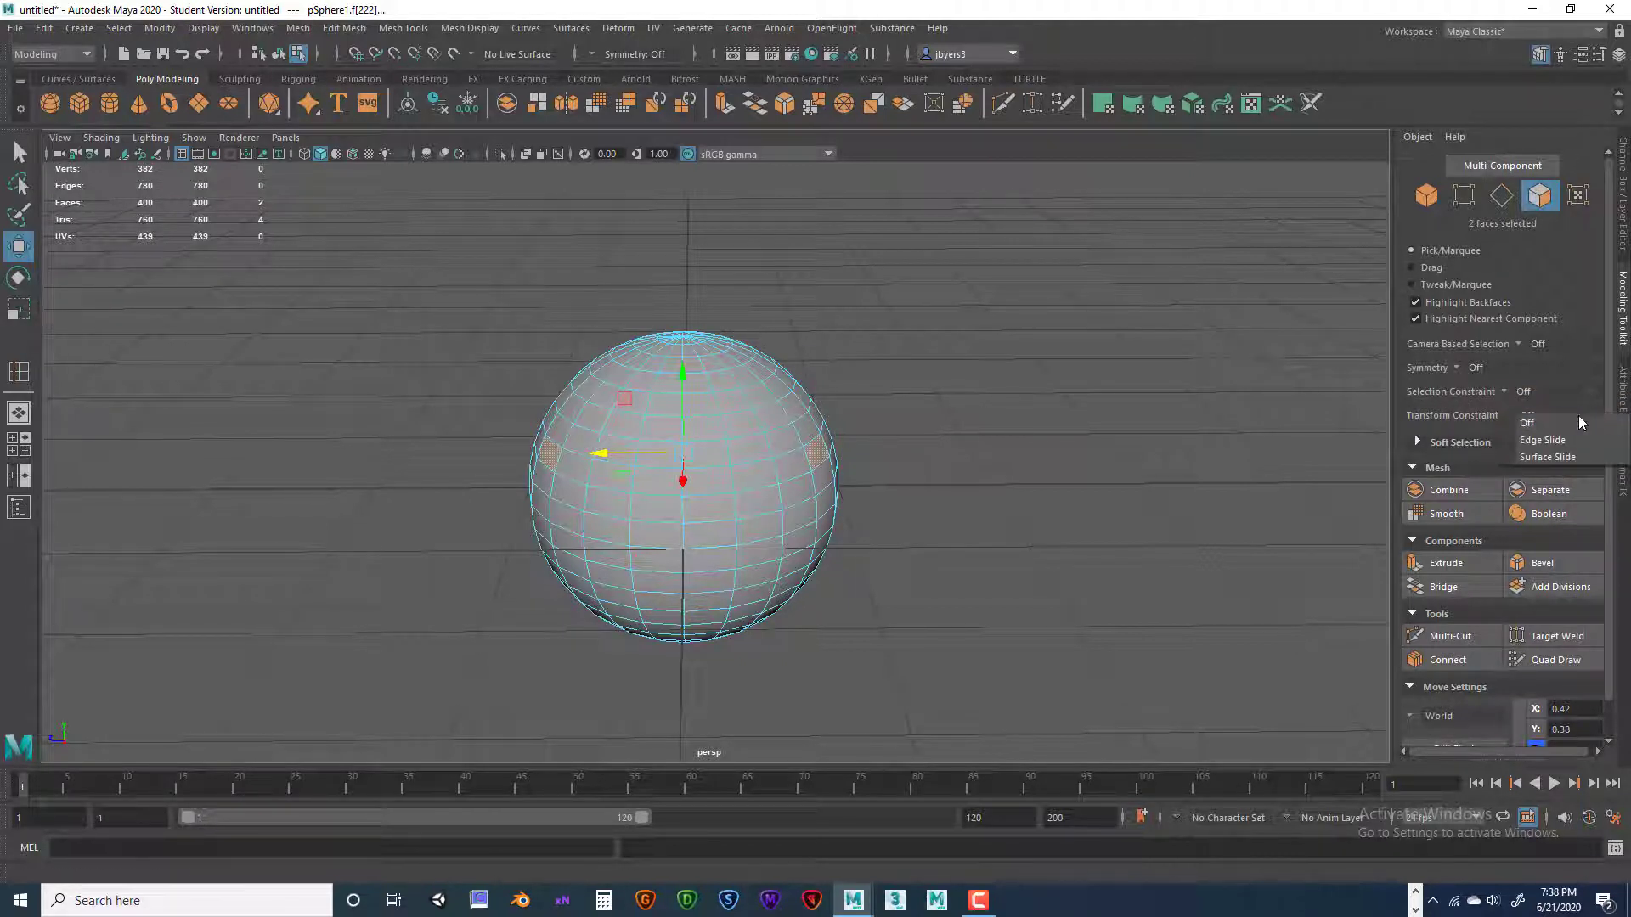
click(1525, 423)
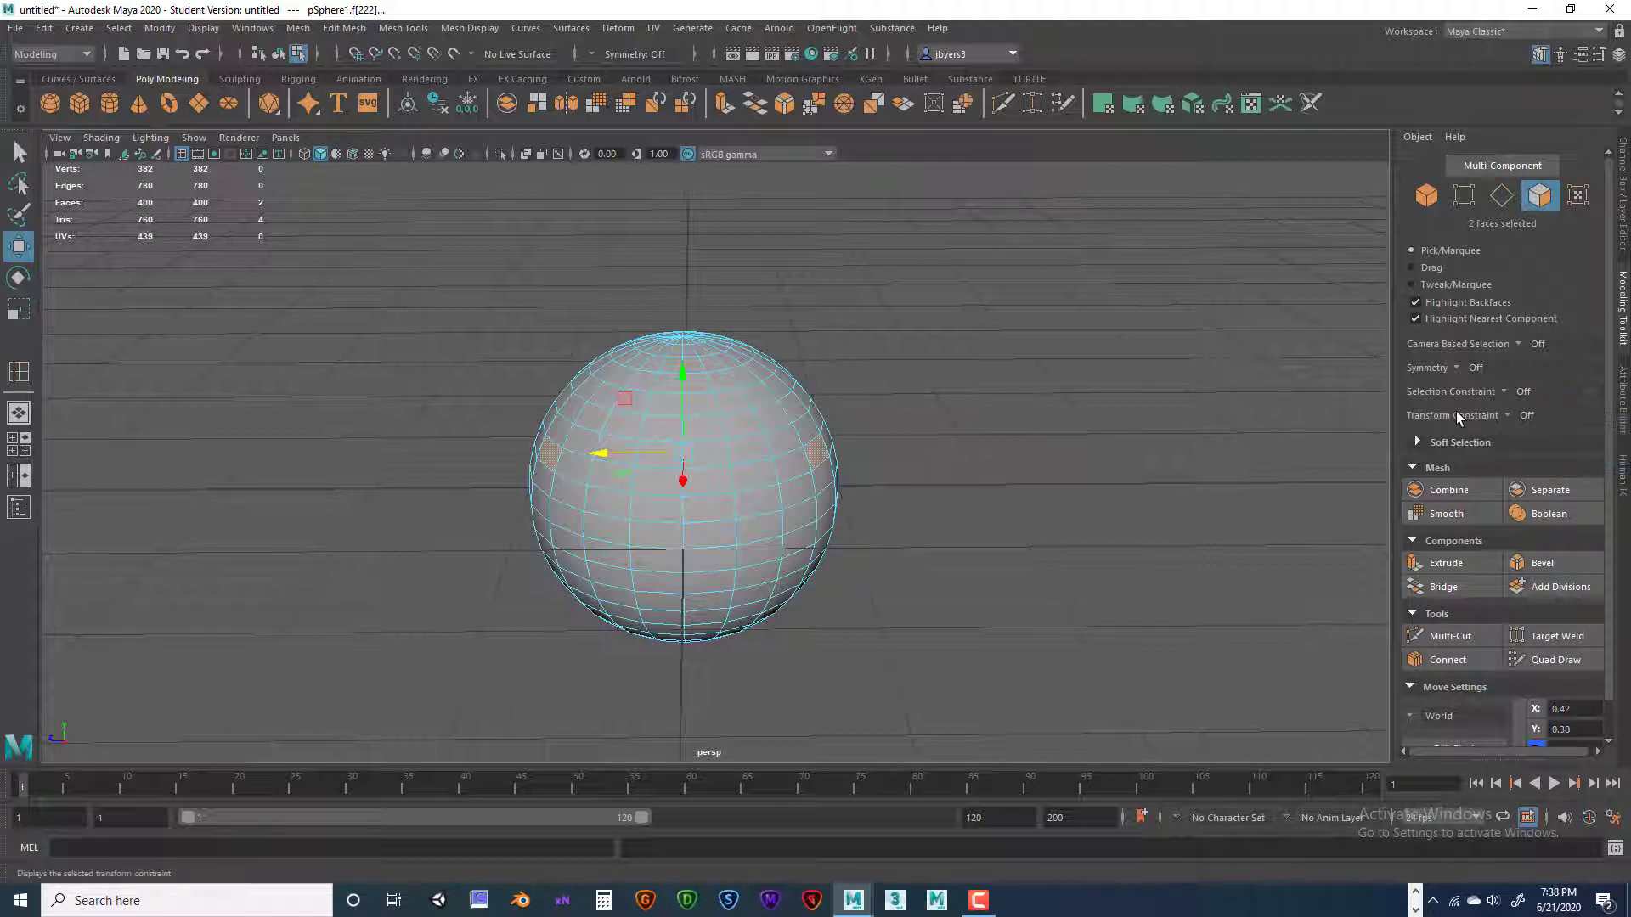
Expand the Soft Selection options and turn on Soft Select for the sphere
click(1417, 442)
click(1479, 464)
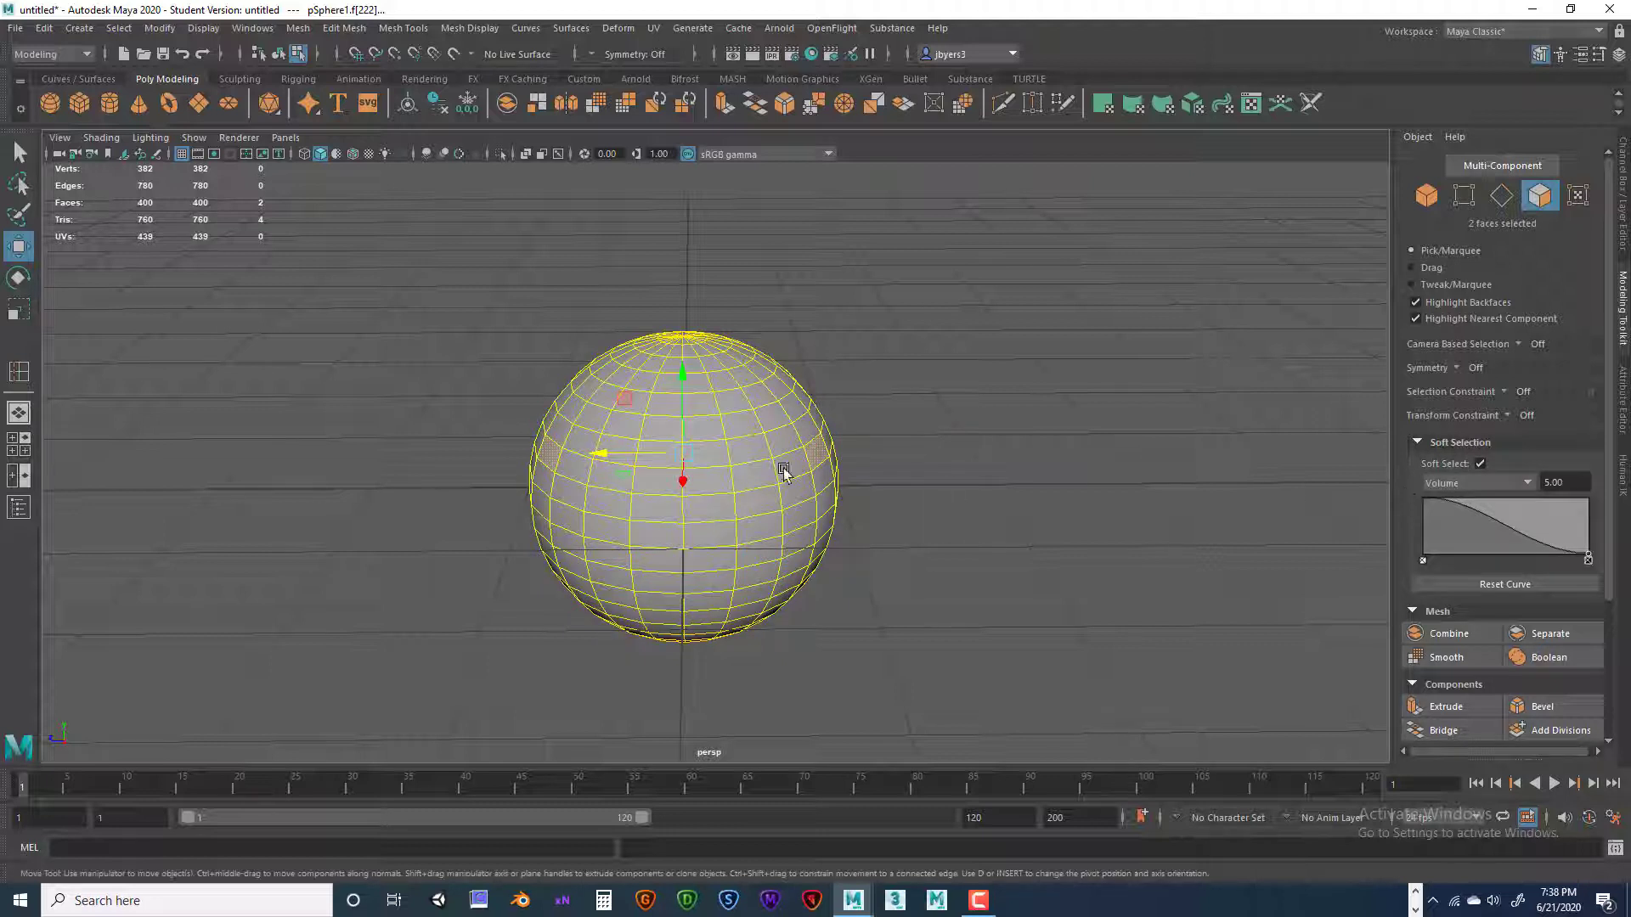
click(751, 474)
Switch to vertex selection, pick the vertex at the centre of the sphere's front and reduce the soft-selection falloff radius to 0.76
right_drag(722, 431, 659, 435)
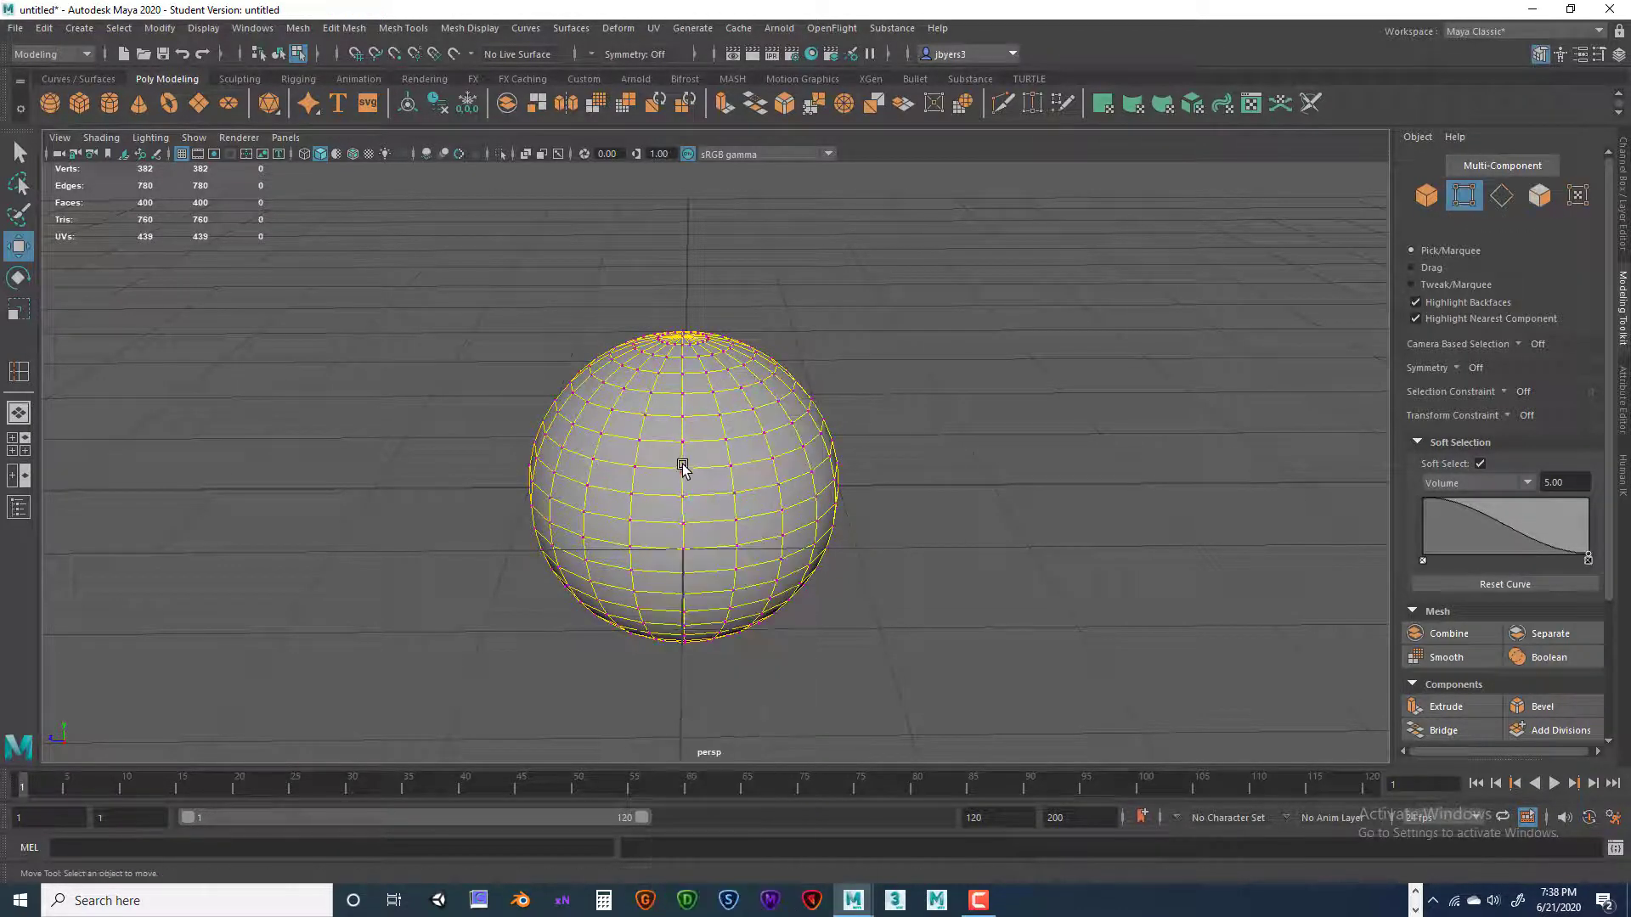
click(733, 467)
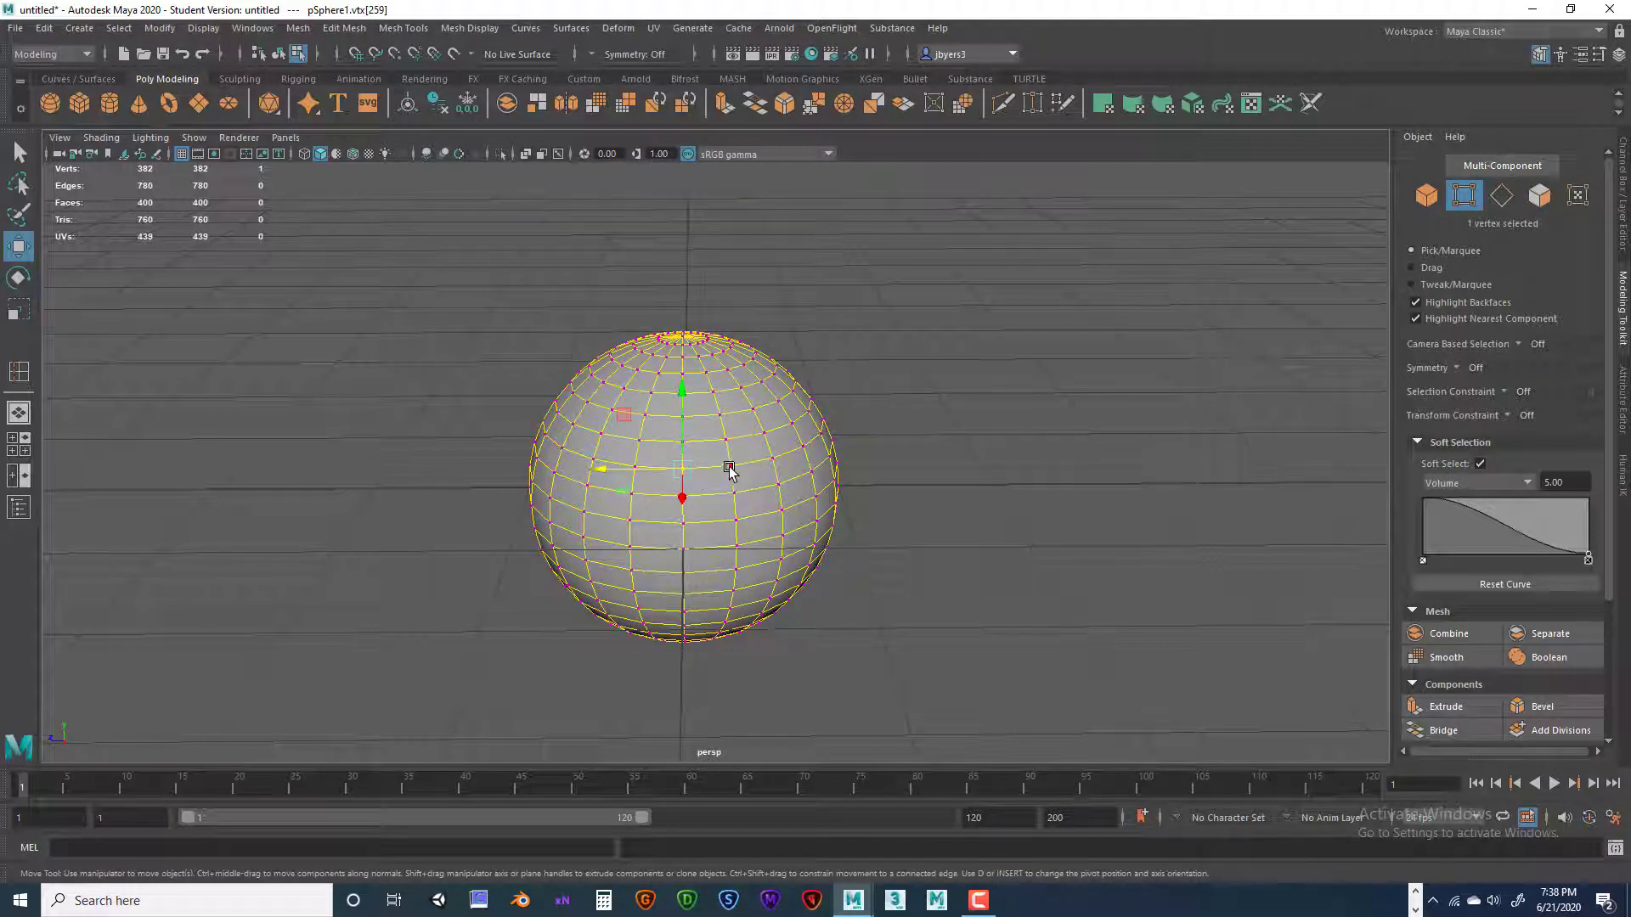
drag(728, 467, 520, 483)
drag(780, 474, 627, 479)
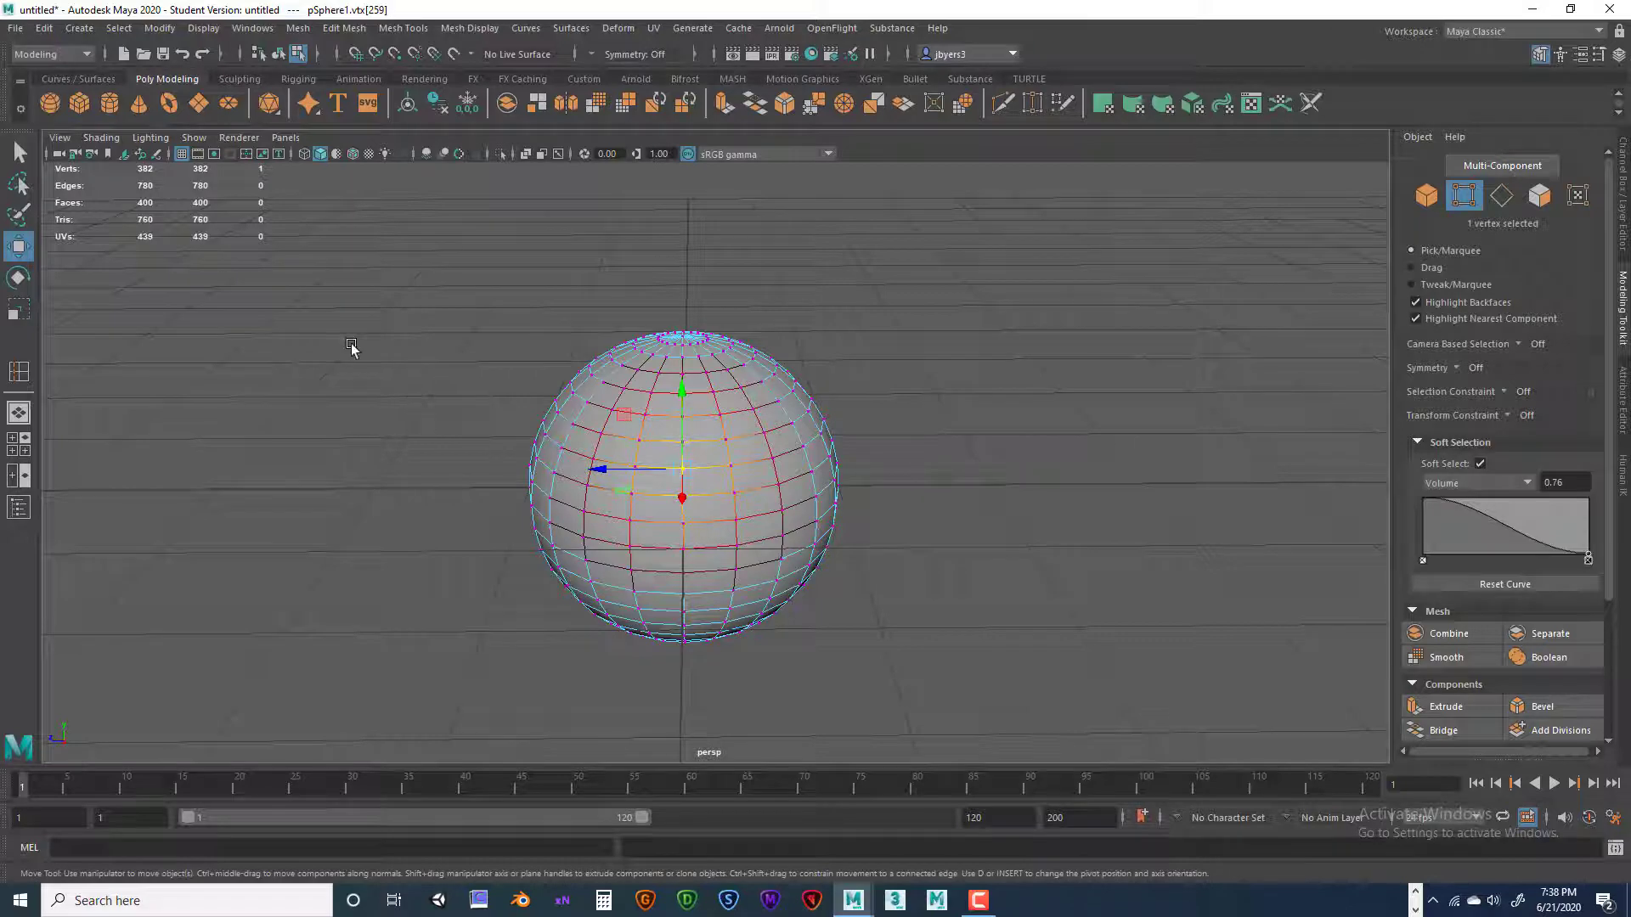
Open the Move tool's settings, expand the soft selection options and toggle Soft Select off and back on
double_click(18, 248)
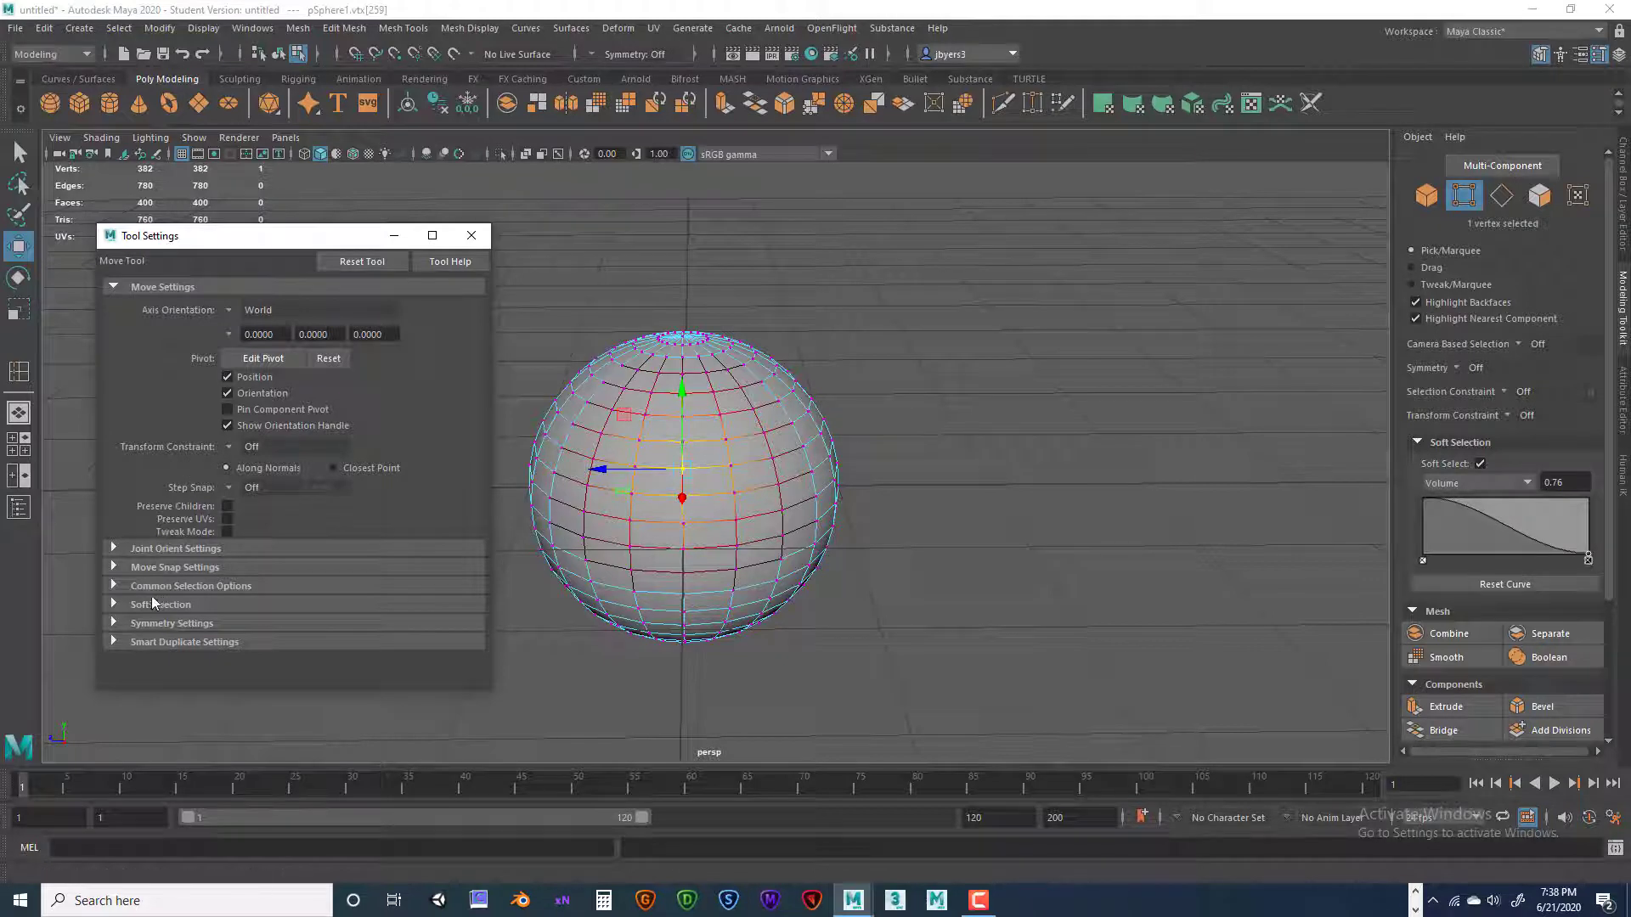
click(115, 605)
scroll(314, 552, down, 3)
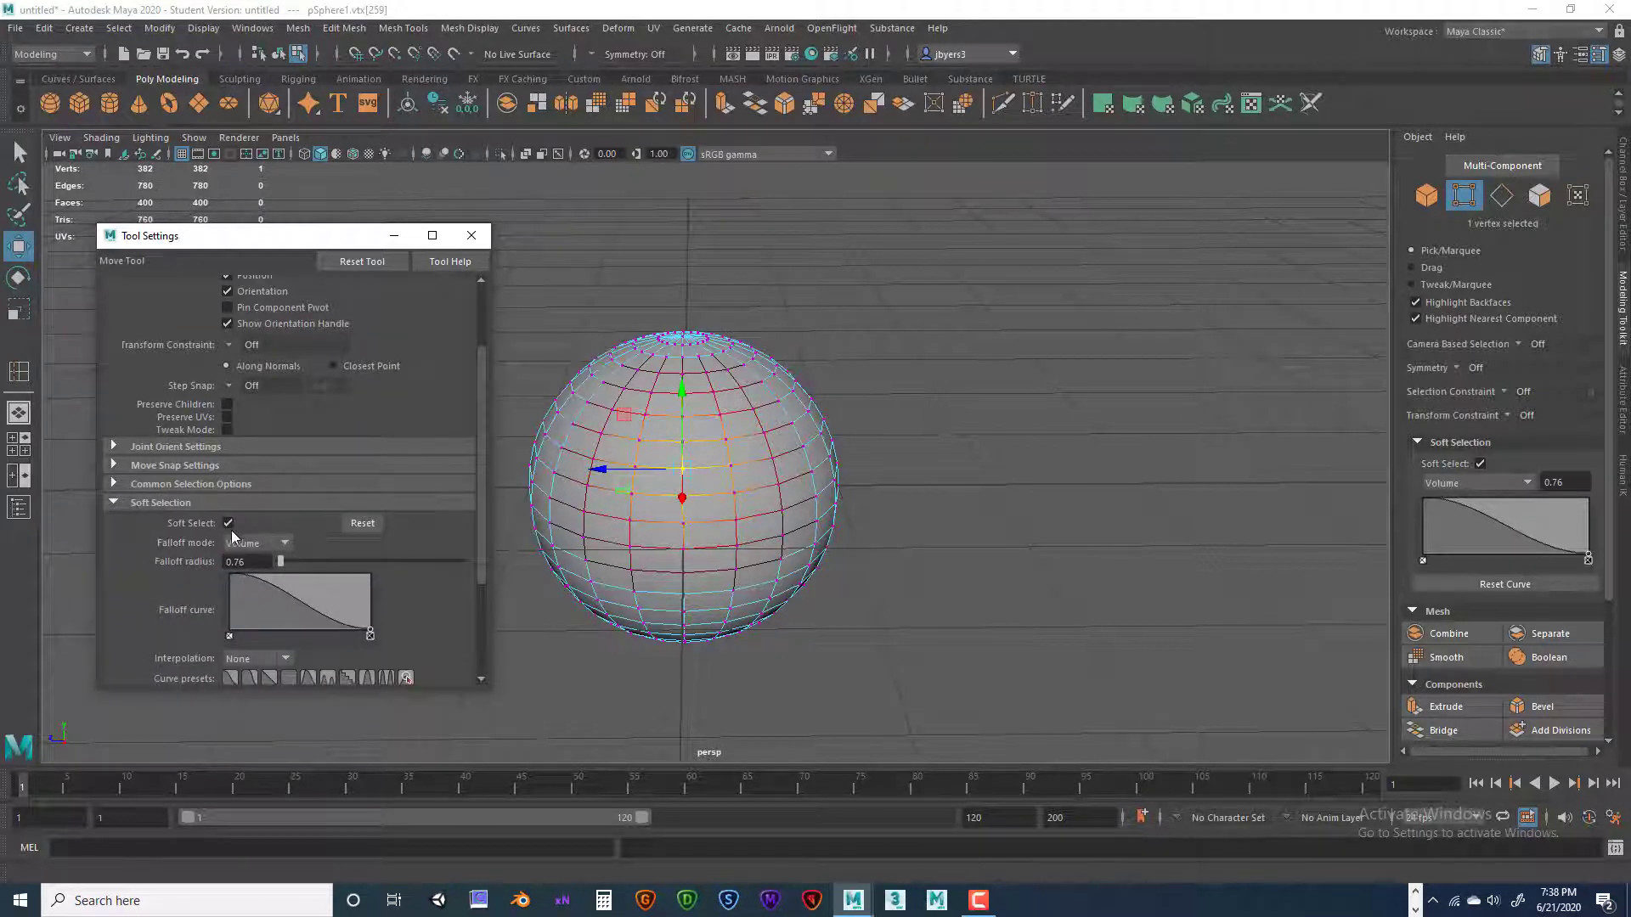
click(227, 524)
click(228, 523)
Toggle soft selection off and on repeatedly for the selected front vertex, leaving it on
key(b)
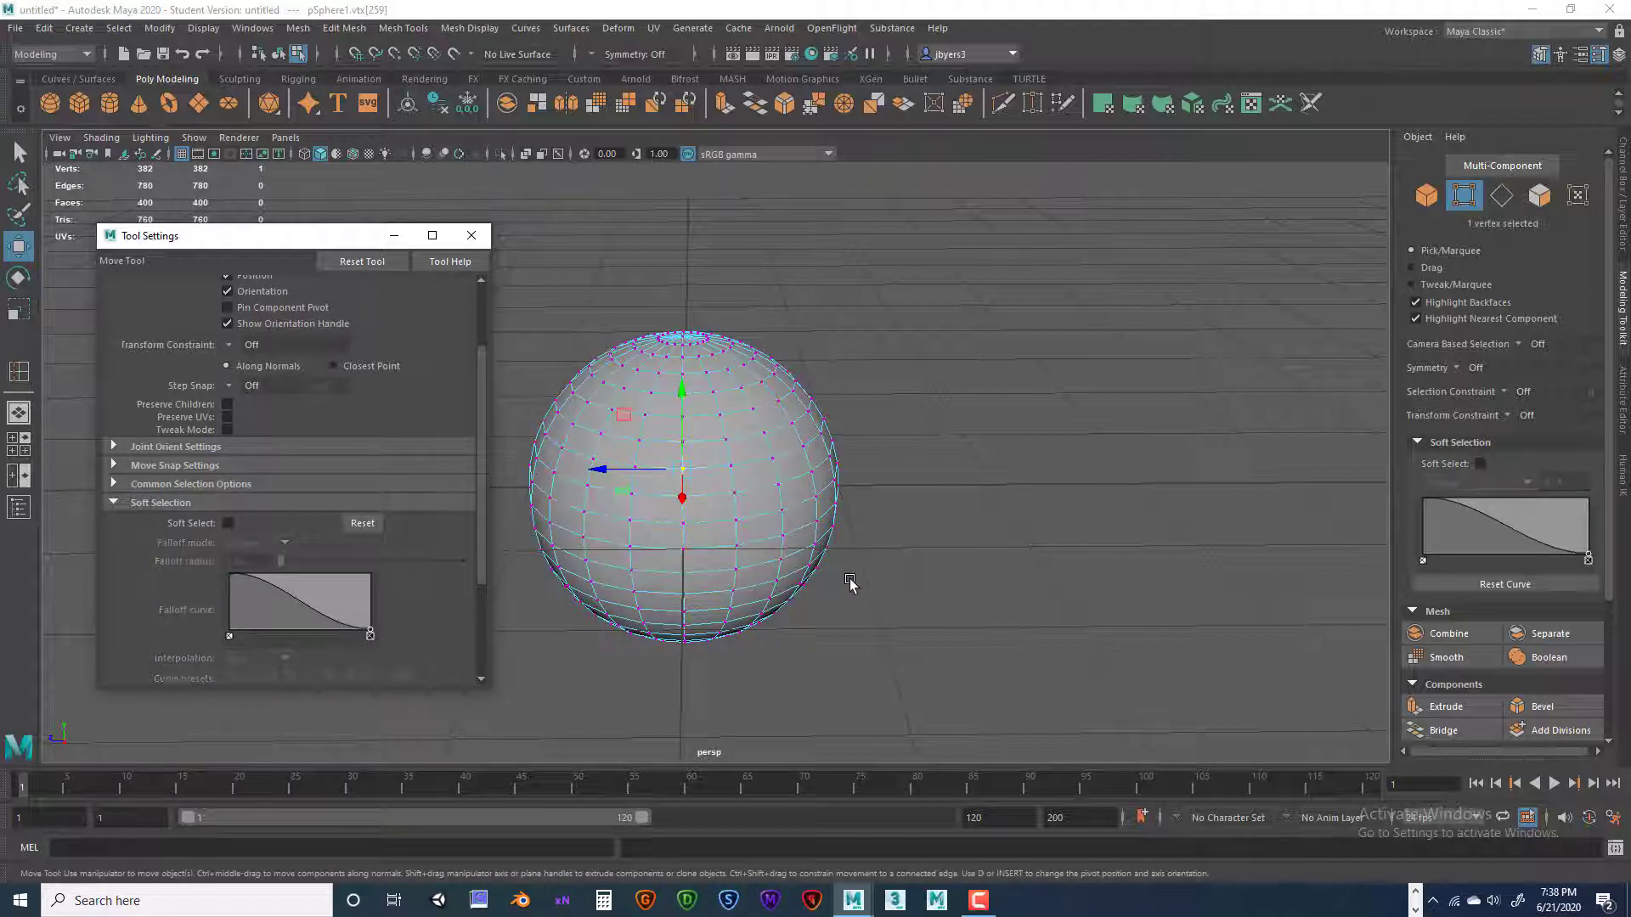
key(b)
key(b)
key(b)
key(b)
key(b)
Set the soft-selection falloff radius to about 0.43 with Soft Select on and close the Move tool's settings
drag(770, 473, 710, 490)
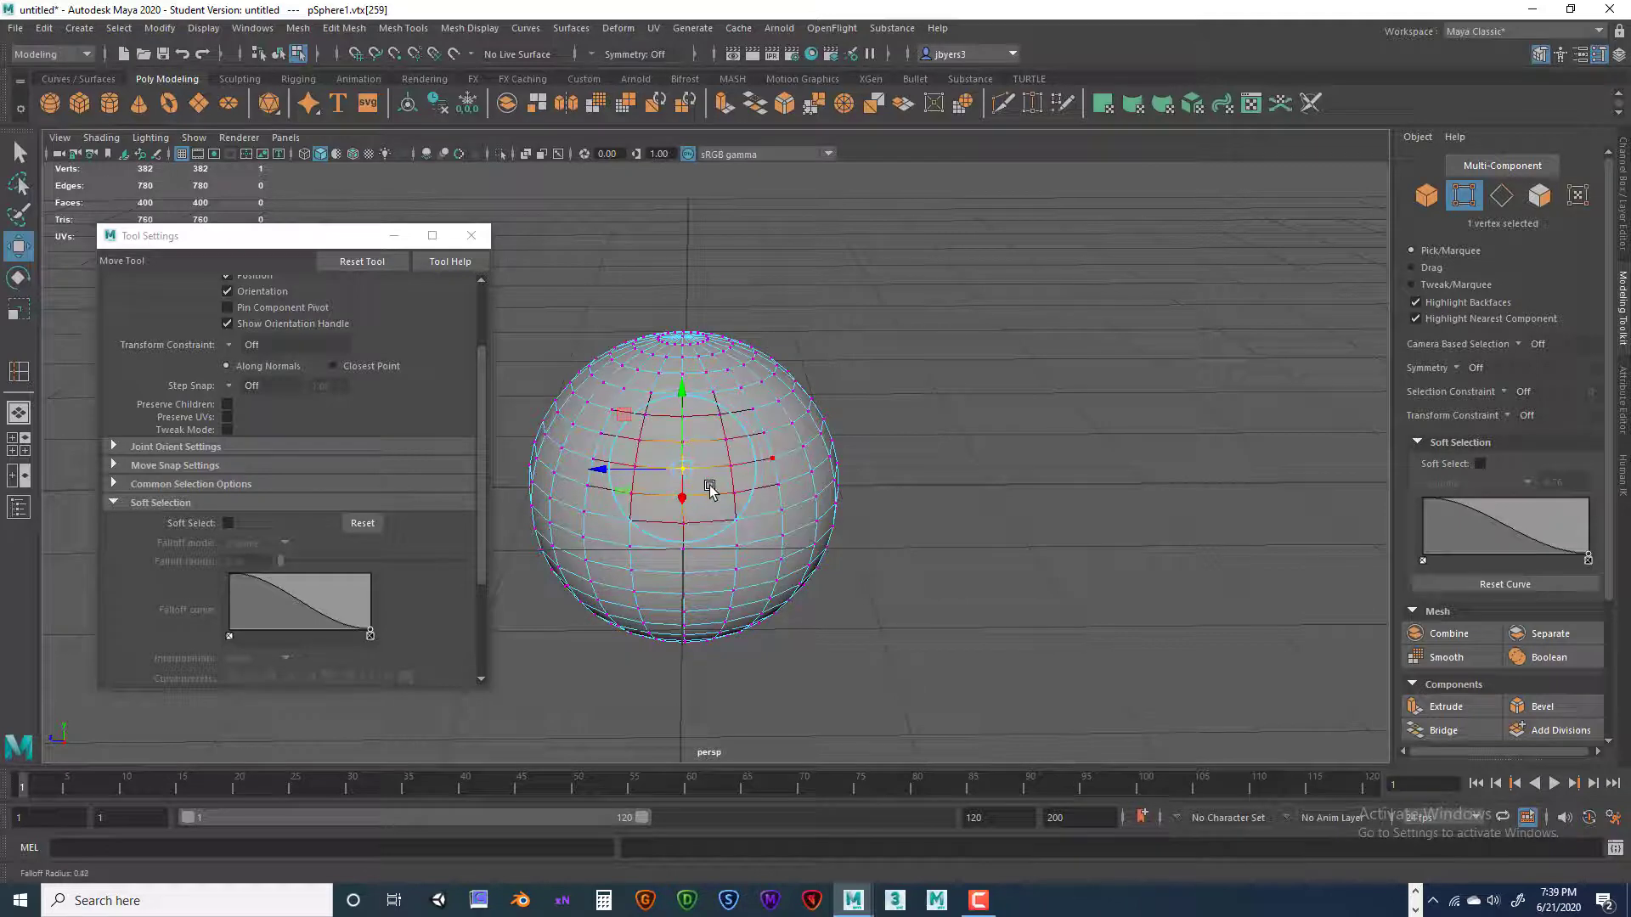
key(b)
alt+drag(874, 575, 803, 514)
scroll(1541, 568, down, 3)
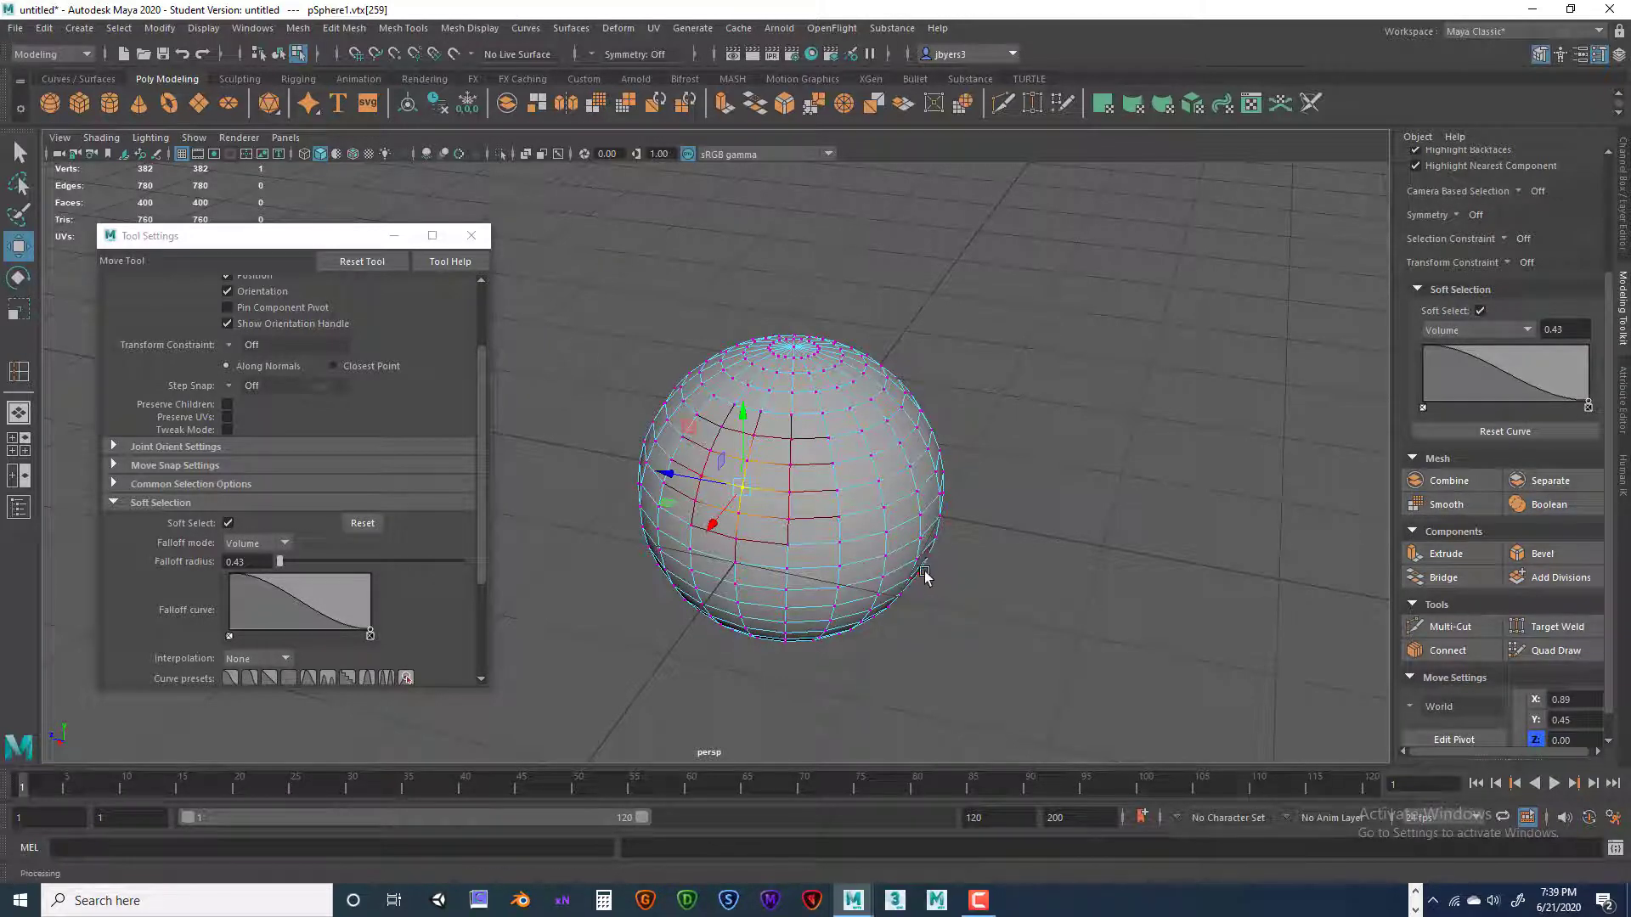
click(472, 235)
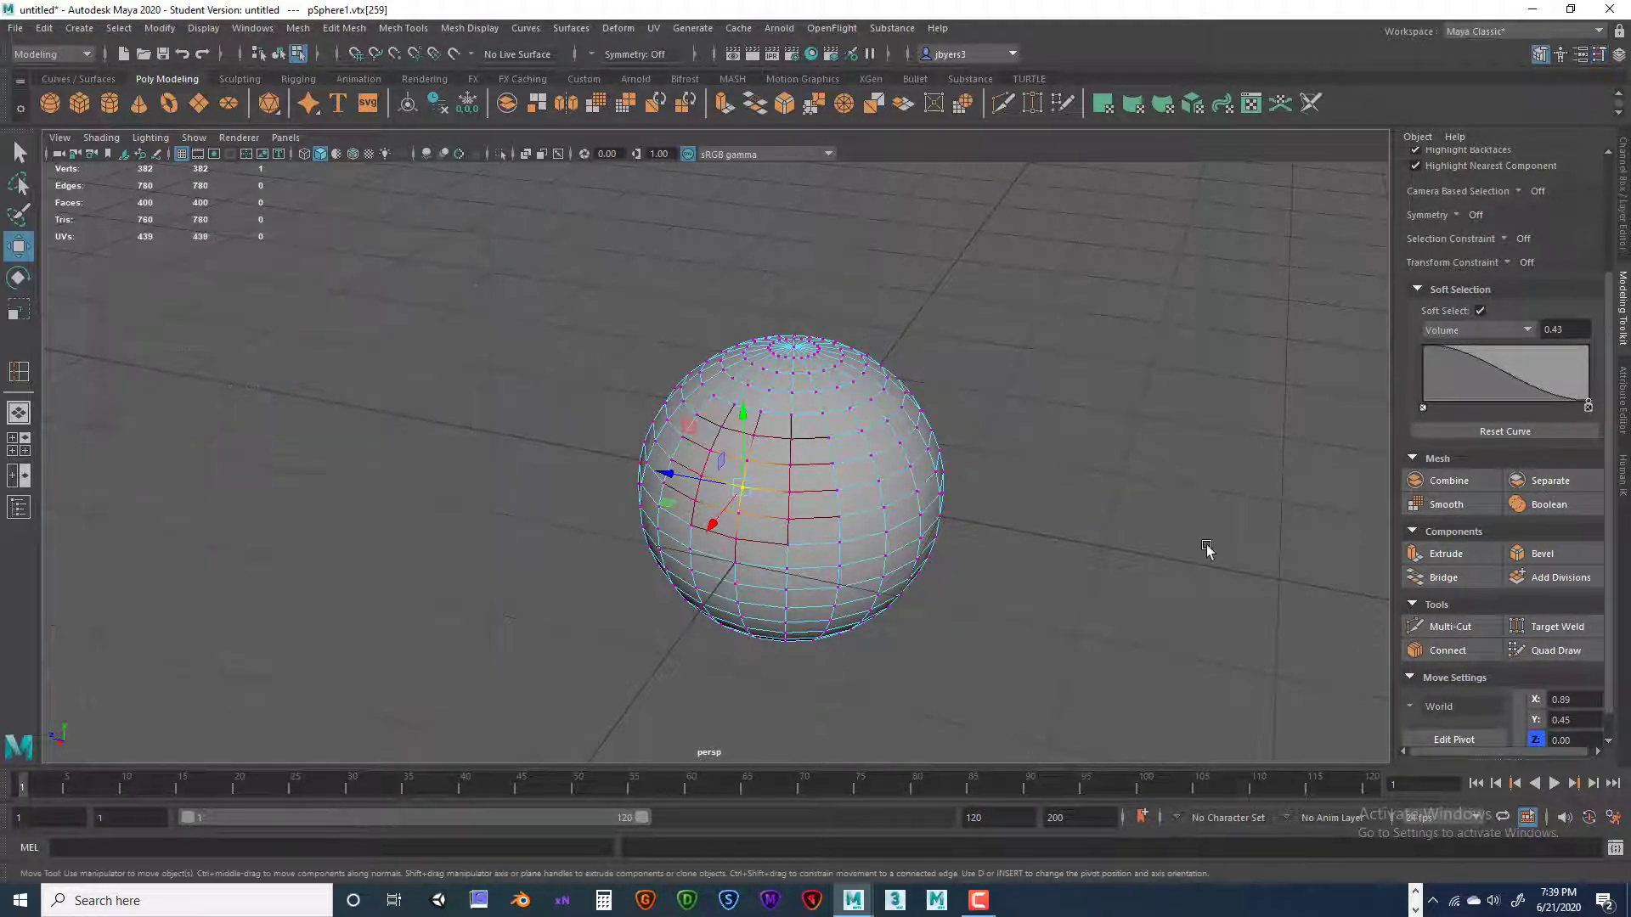
Select a different vertex near the sphere's right side, switching briefly to object mode and back to vertex mode
right_drag(848, 431, 847, 478)
drag(710, 525, 730, 517)
alt+drag(879, 559, 870, 524)
click(820, 504)
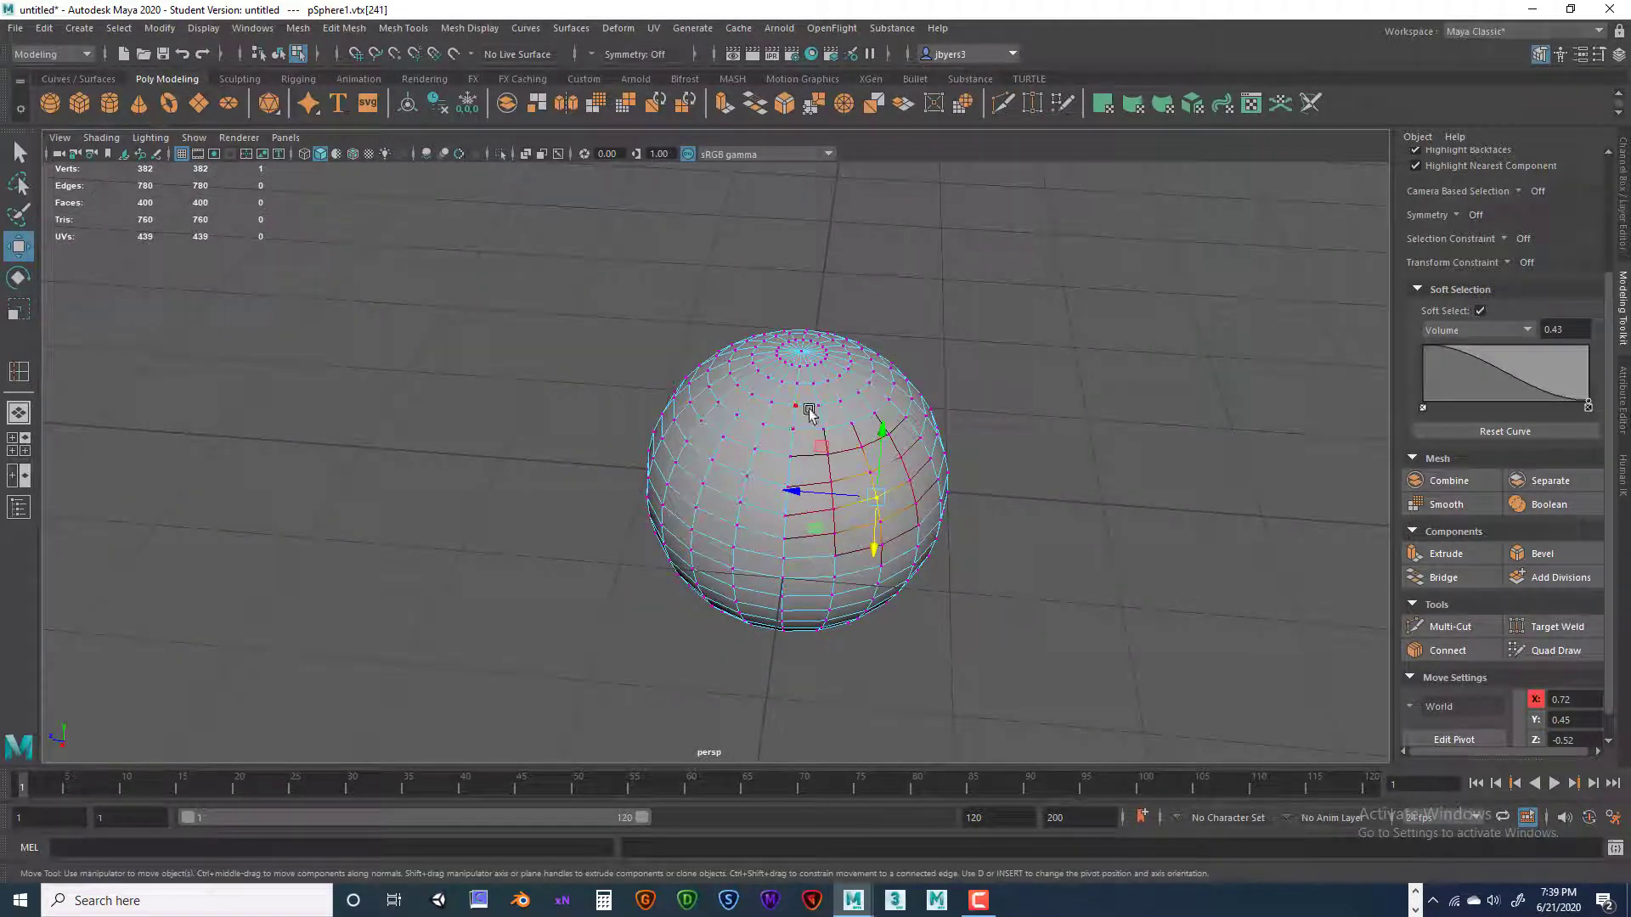
right_drag(798, 459, 773, 514)
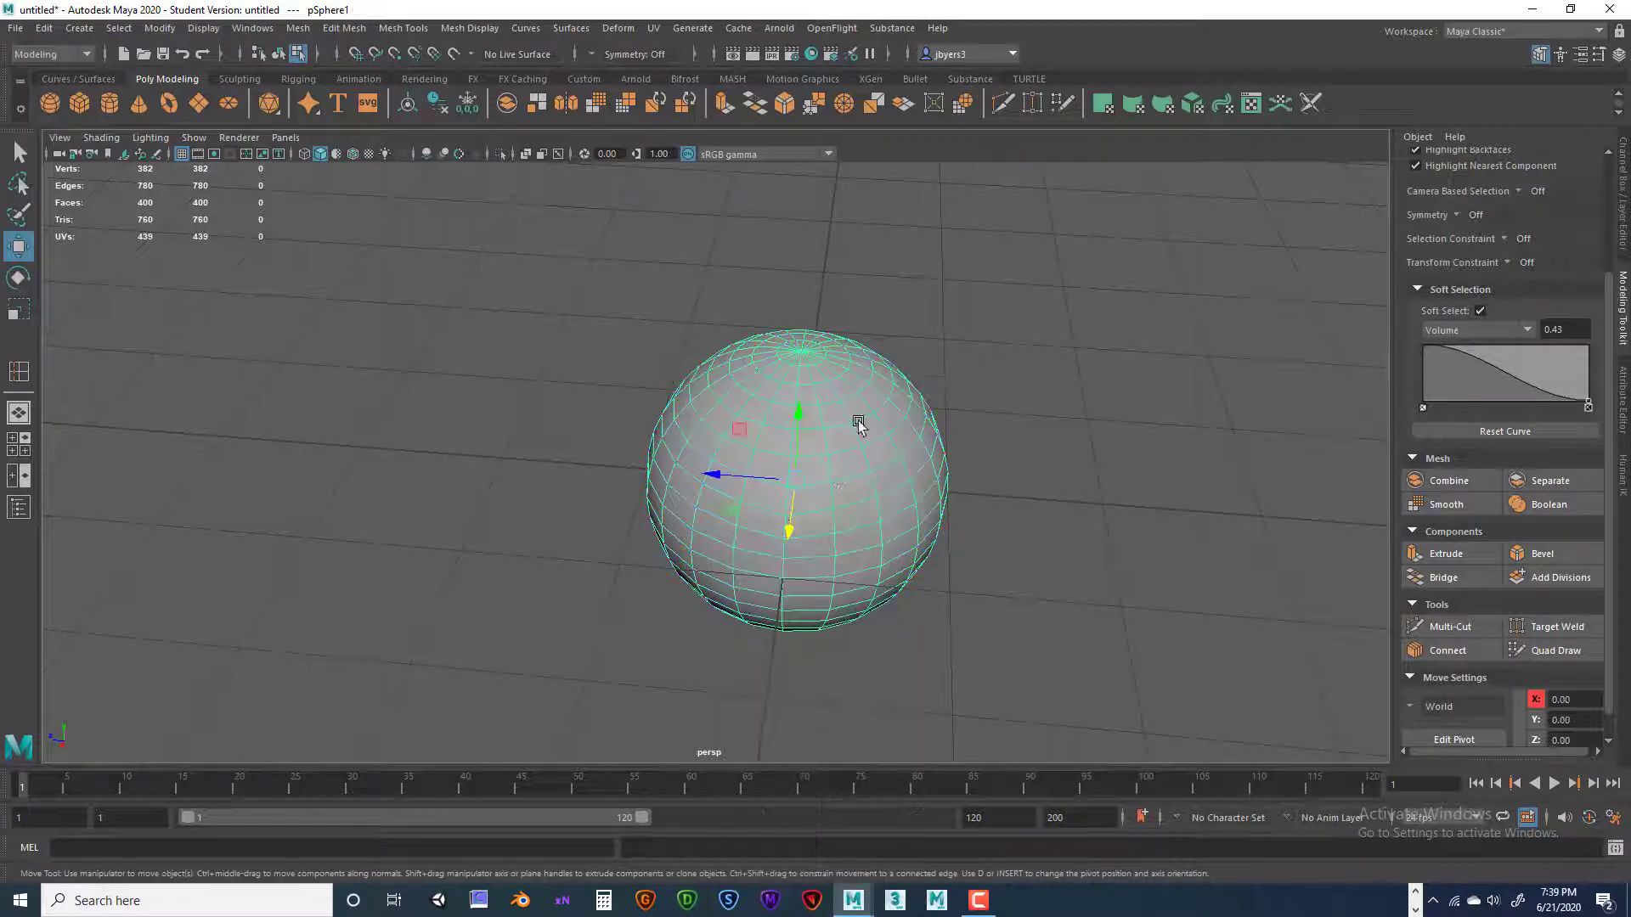
right_drag(857, 422, 780, 422)
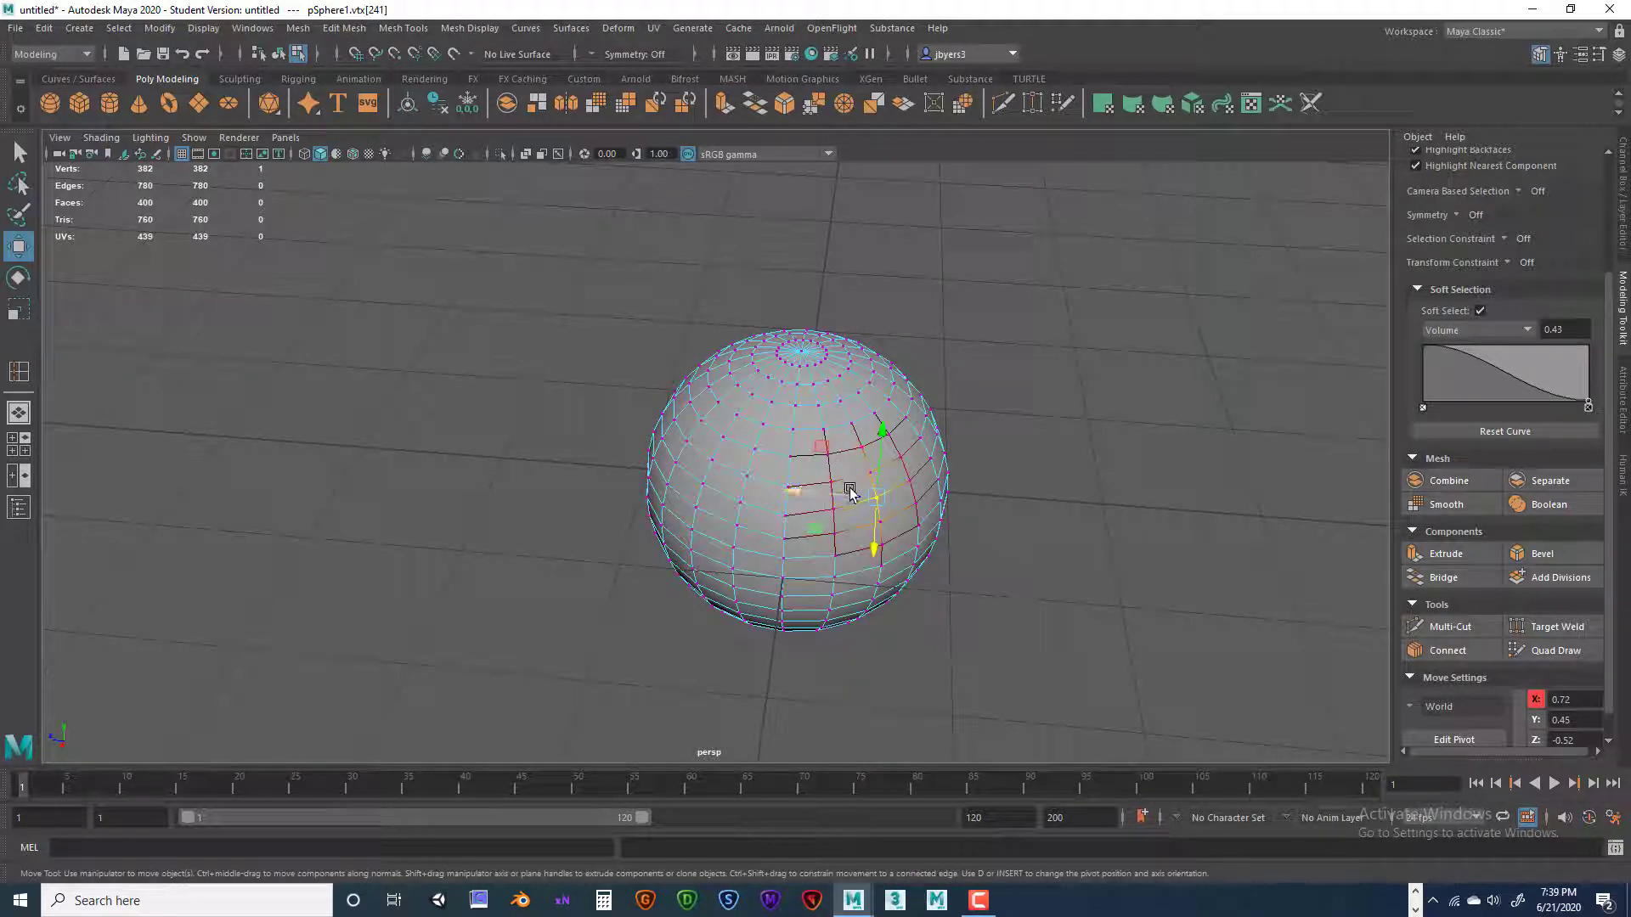
Turn soft selection off and pull the selected right-side vertex outward along X into a sharp spike
key(b)
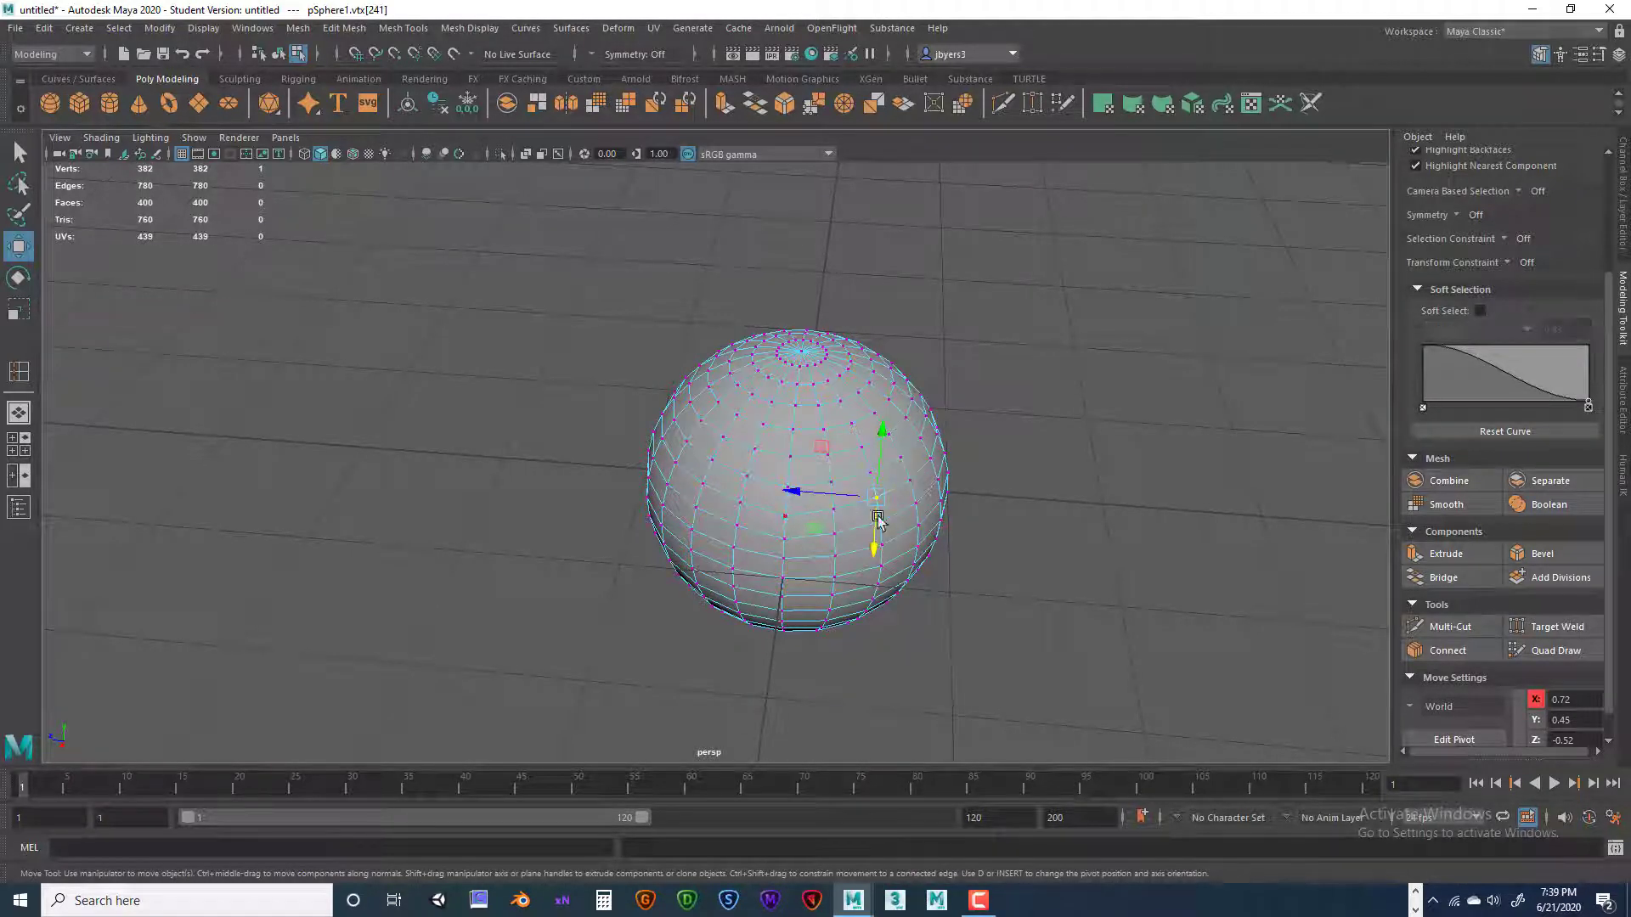
drag(873, 528, 833, 499)
Select a vertex on the sphere's upper left, turn soft selection on and move it about 0.22 along Z
click(751, 432)
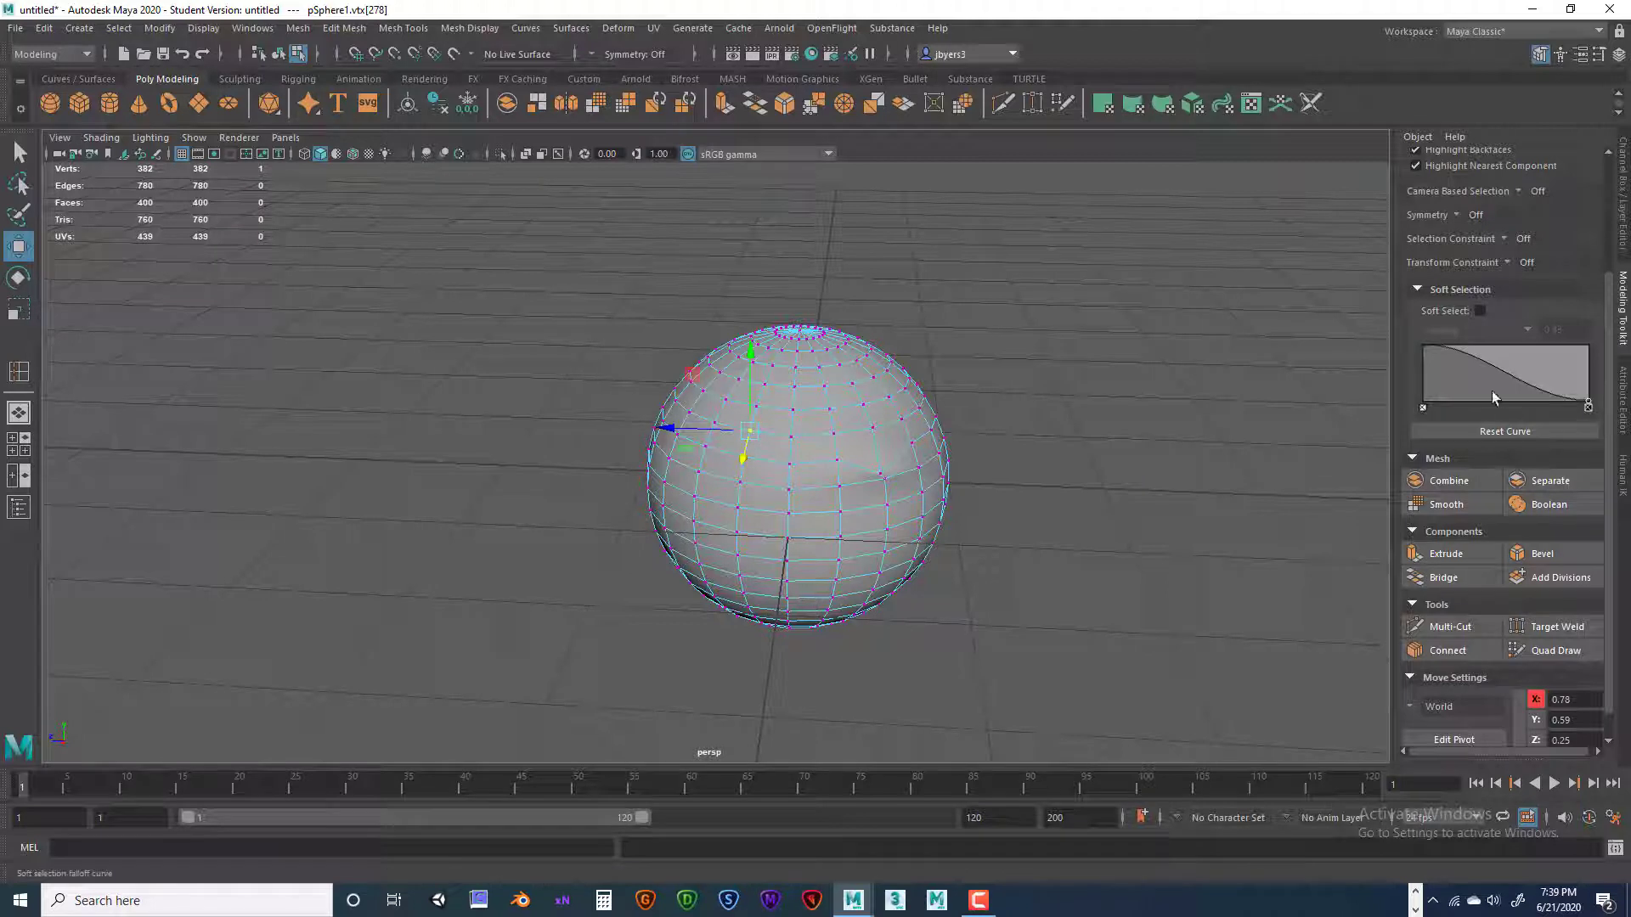
click(1479, 311)
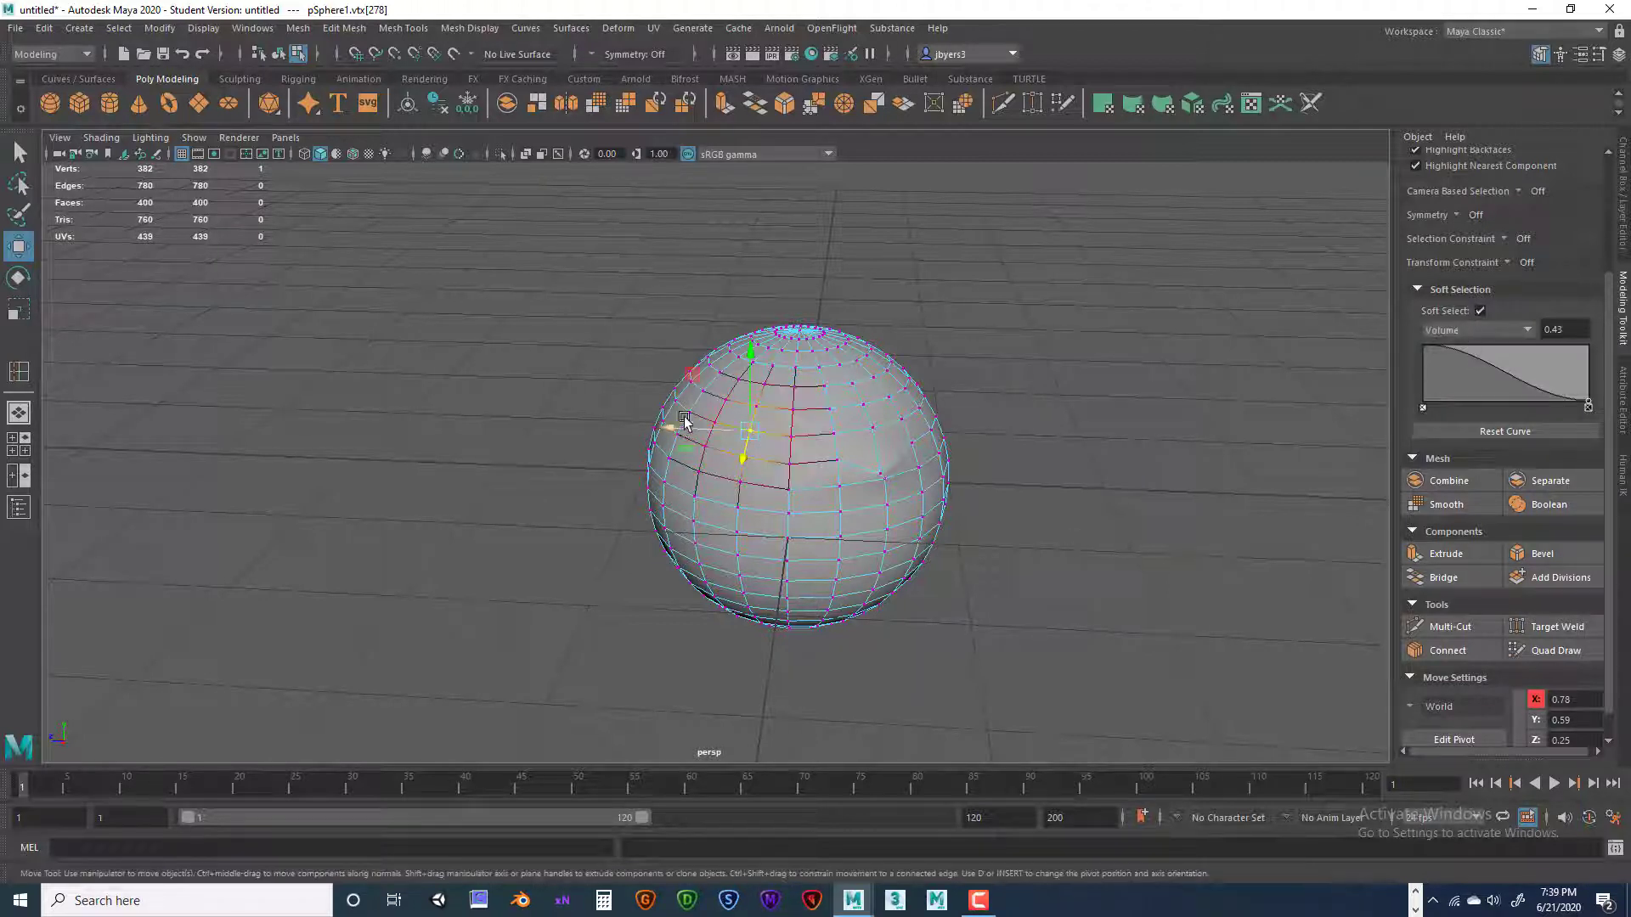
drag(680, 435, 814, 410)
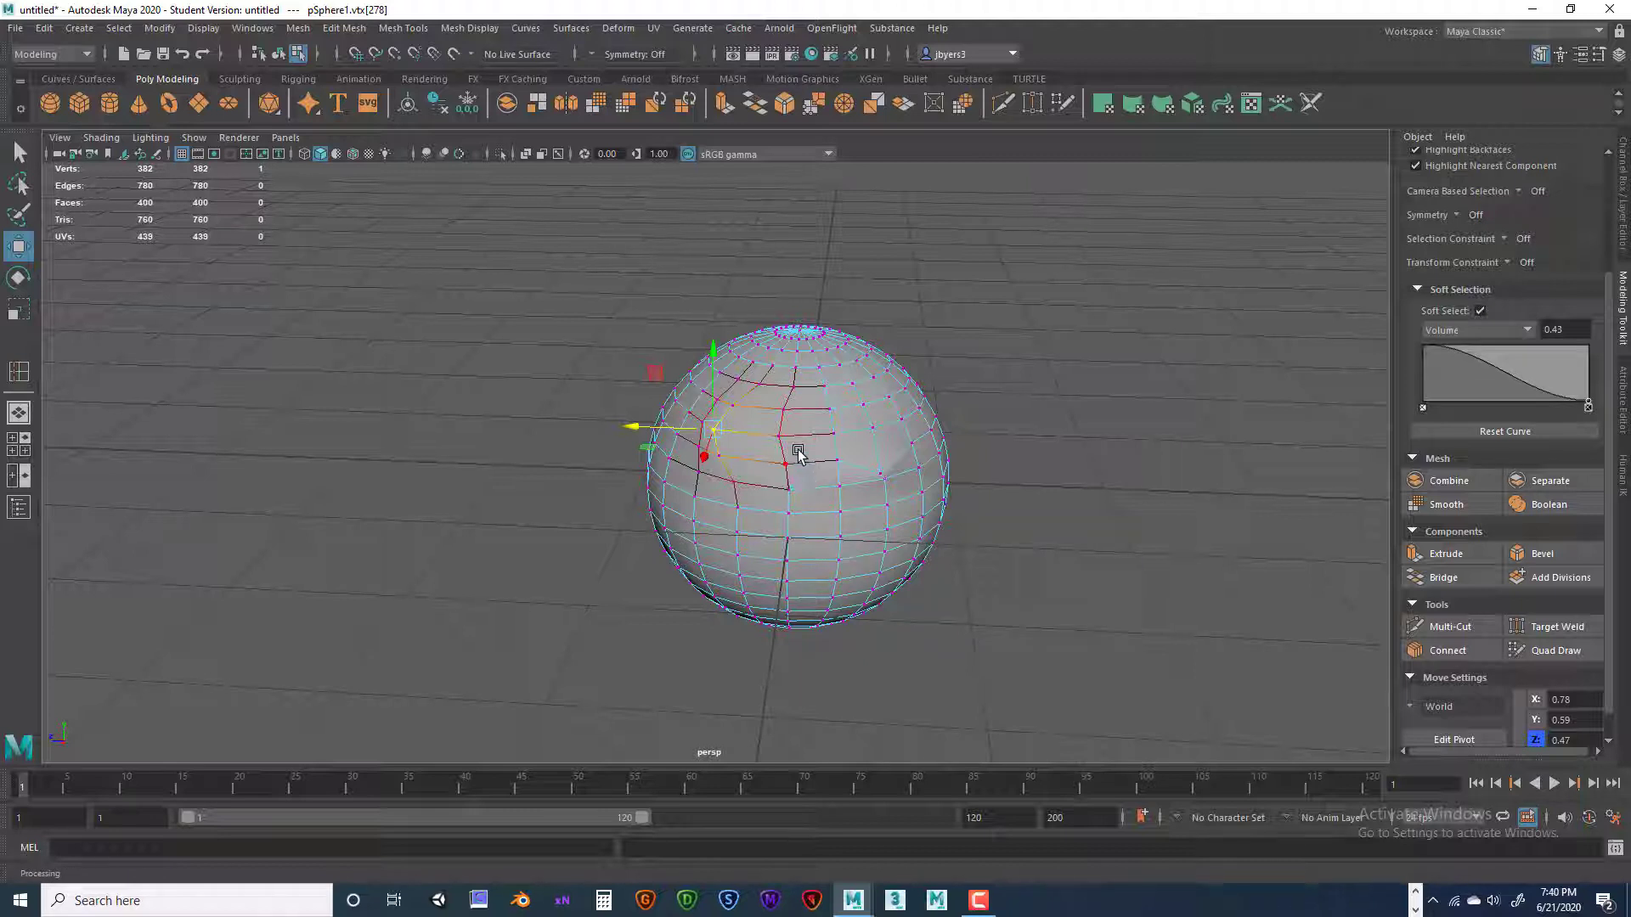
Widen the soft-selection falloff radius to about 1.01 and try pulling the larger area of the sphere
drag(808, 455, 894, 449)
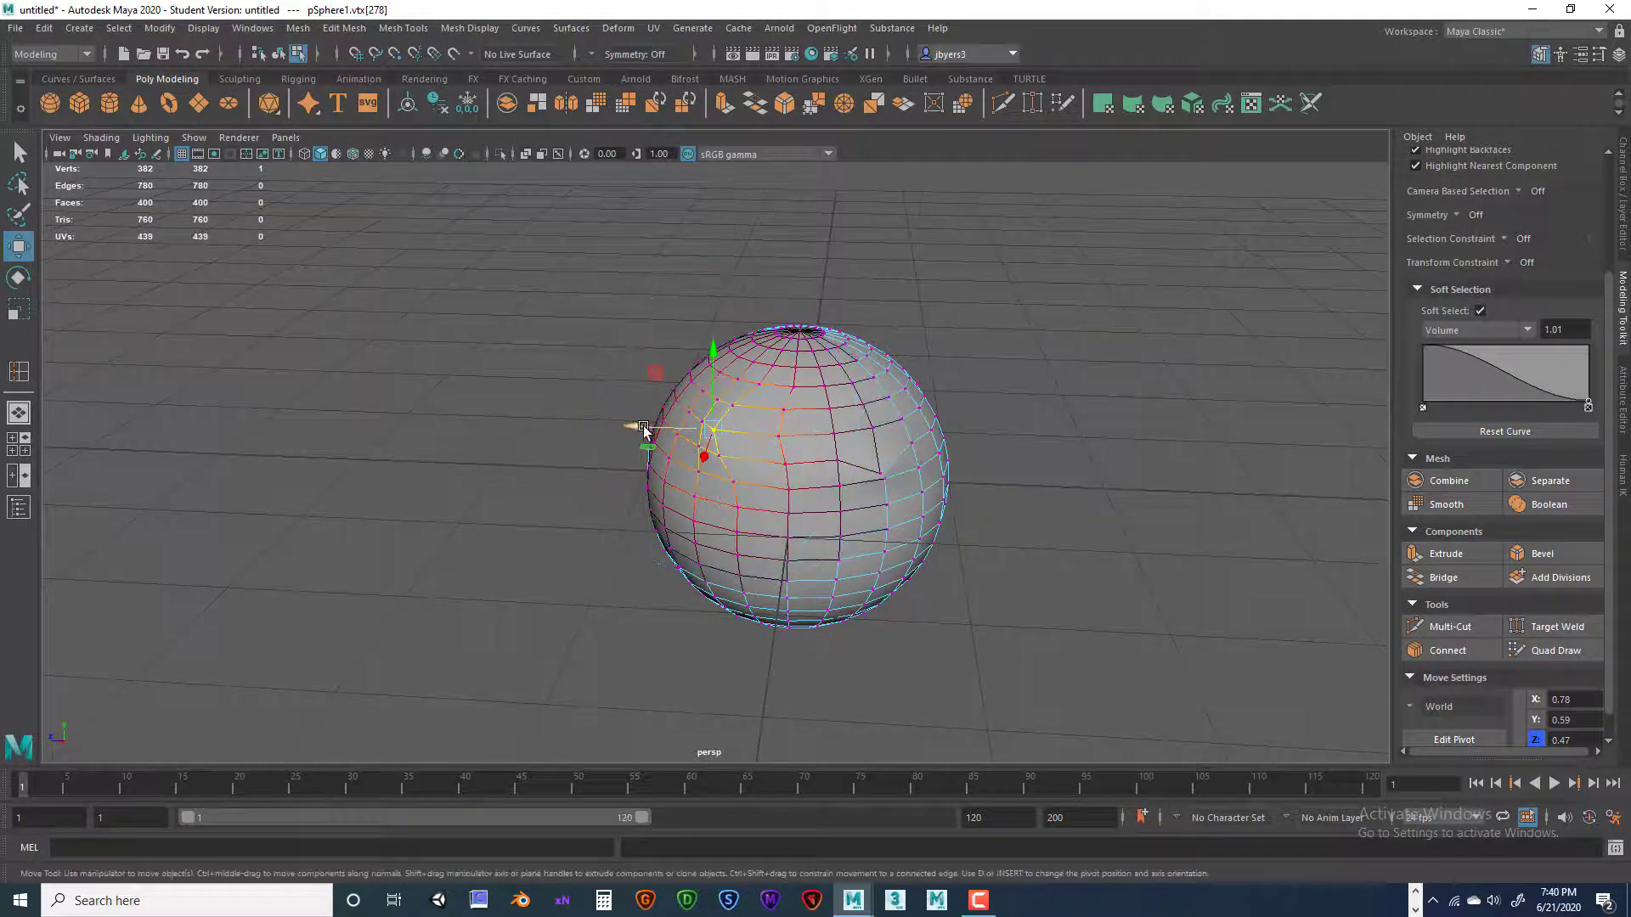
drag(640, 430, 929, 526)
Undo the vertex moves to restore the round sphere, and clear the vertex selection with soft selection off
key(ctrl+z)
key(ctrl+z)
key(ctrl+z)
key(ctrl+z)
key(ctrl+z)
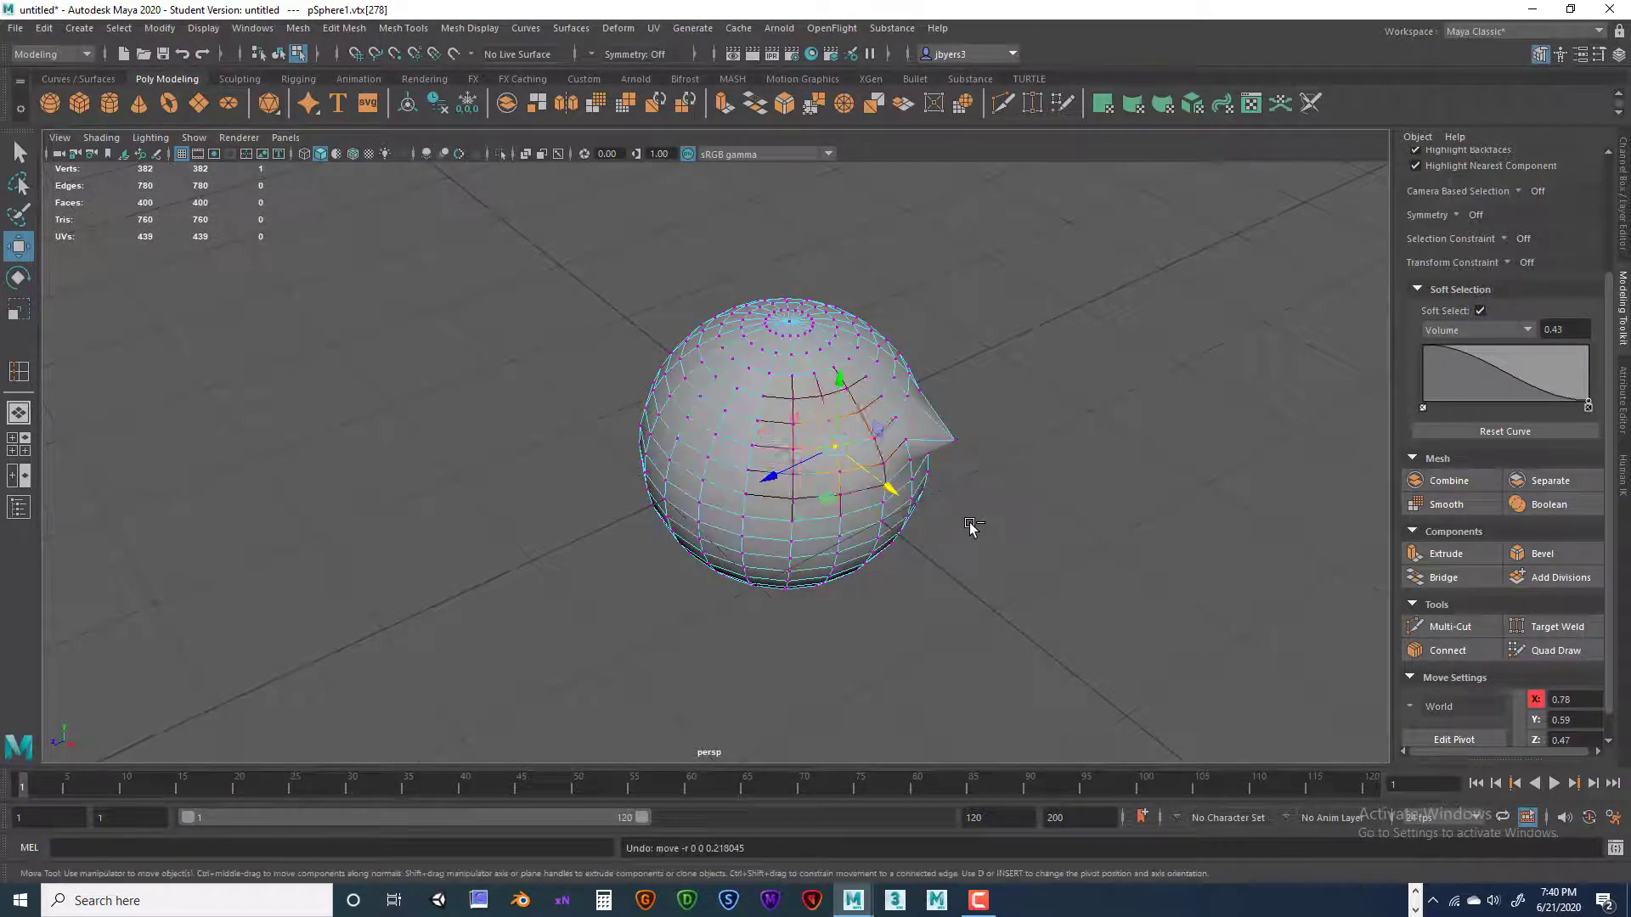
alt+drag(1003, 533, 892, 521)
click(983, 532)
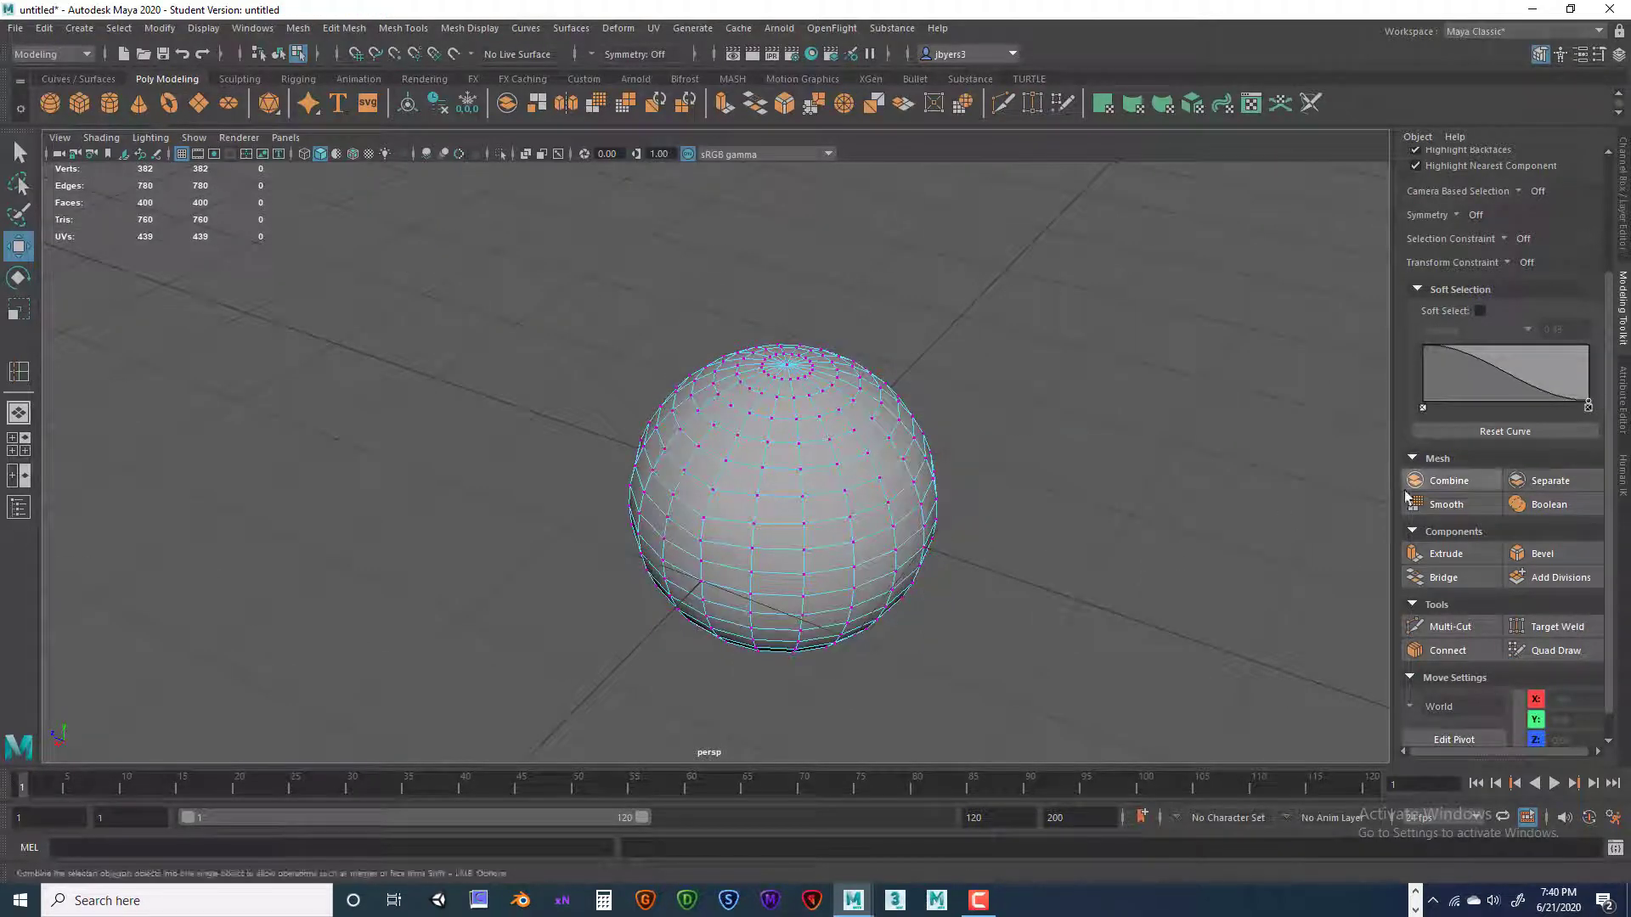
Duplicate the sphere in object mode and move the copy about 1.20 along X so the two spheres overlap
right_drag(878, 431, 873, 537)
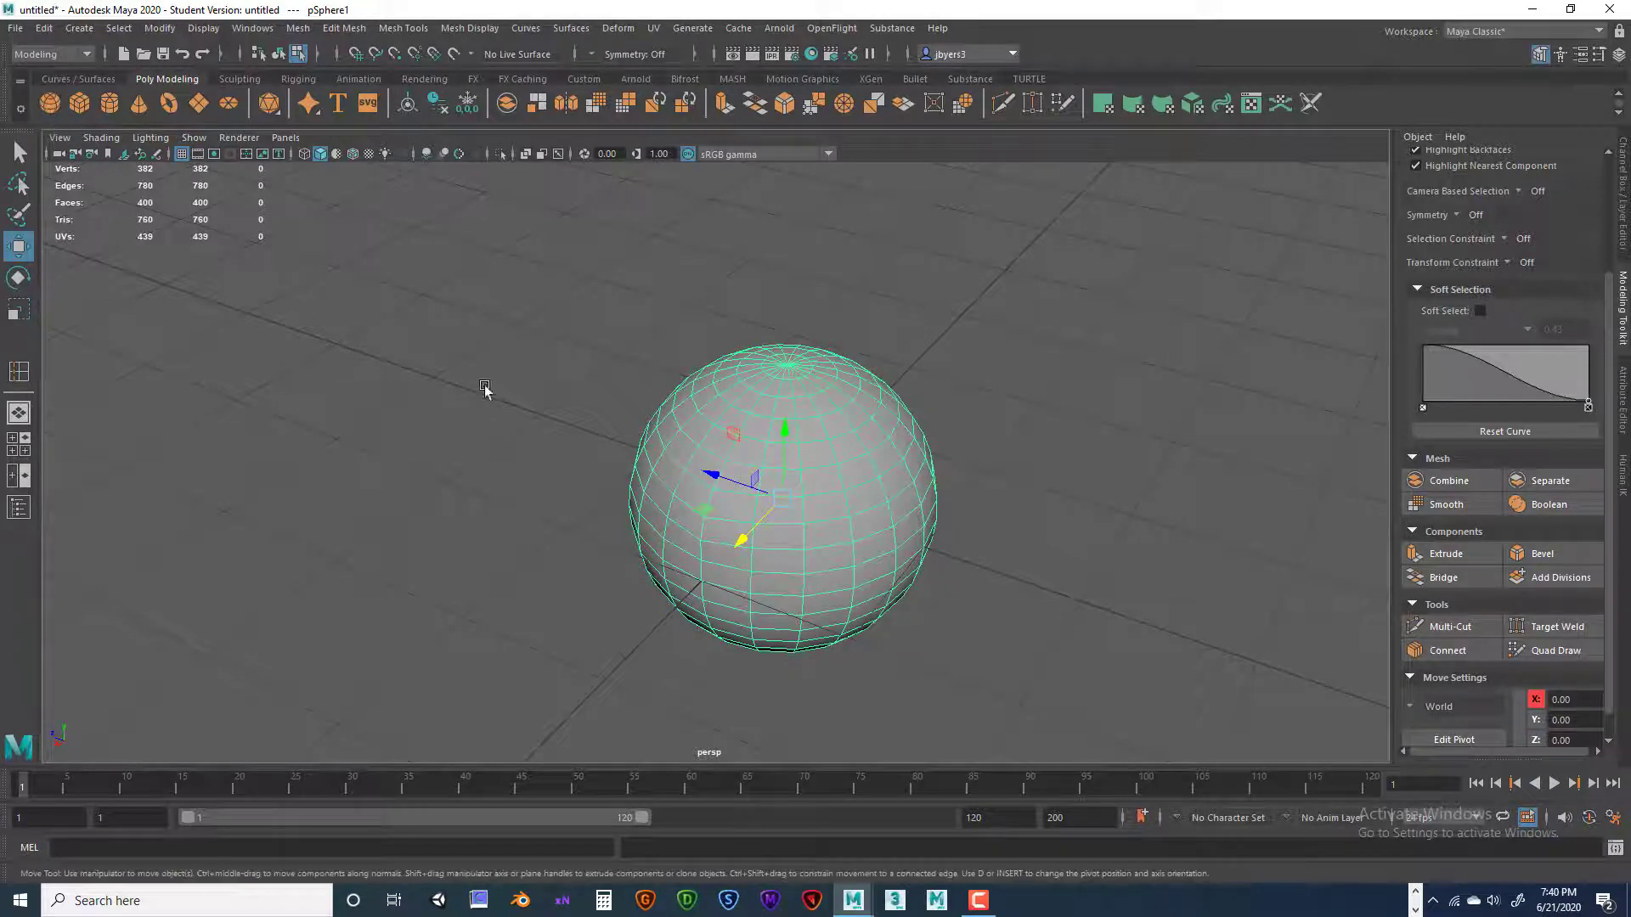
key(ctrl+d)
drag(737, 538, 590, 602)
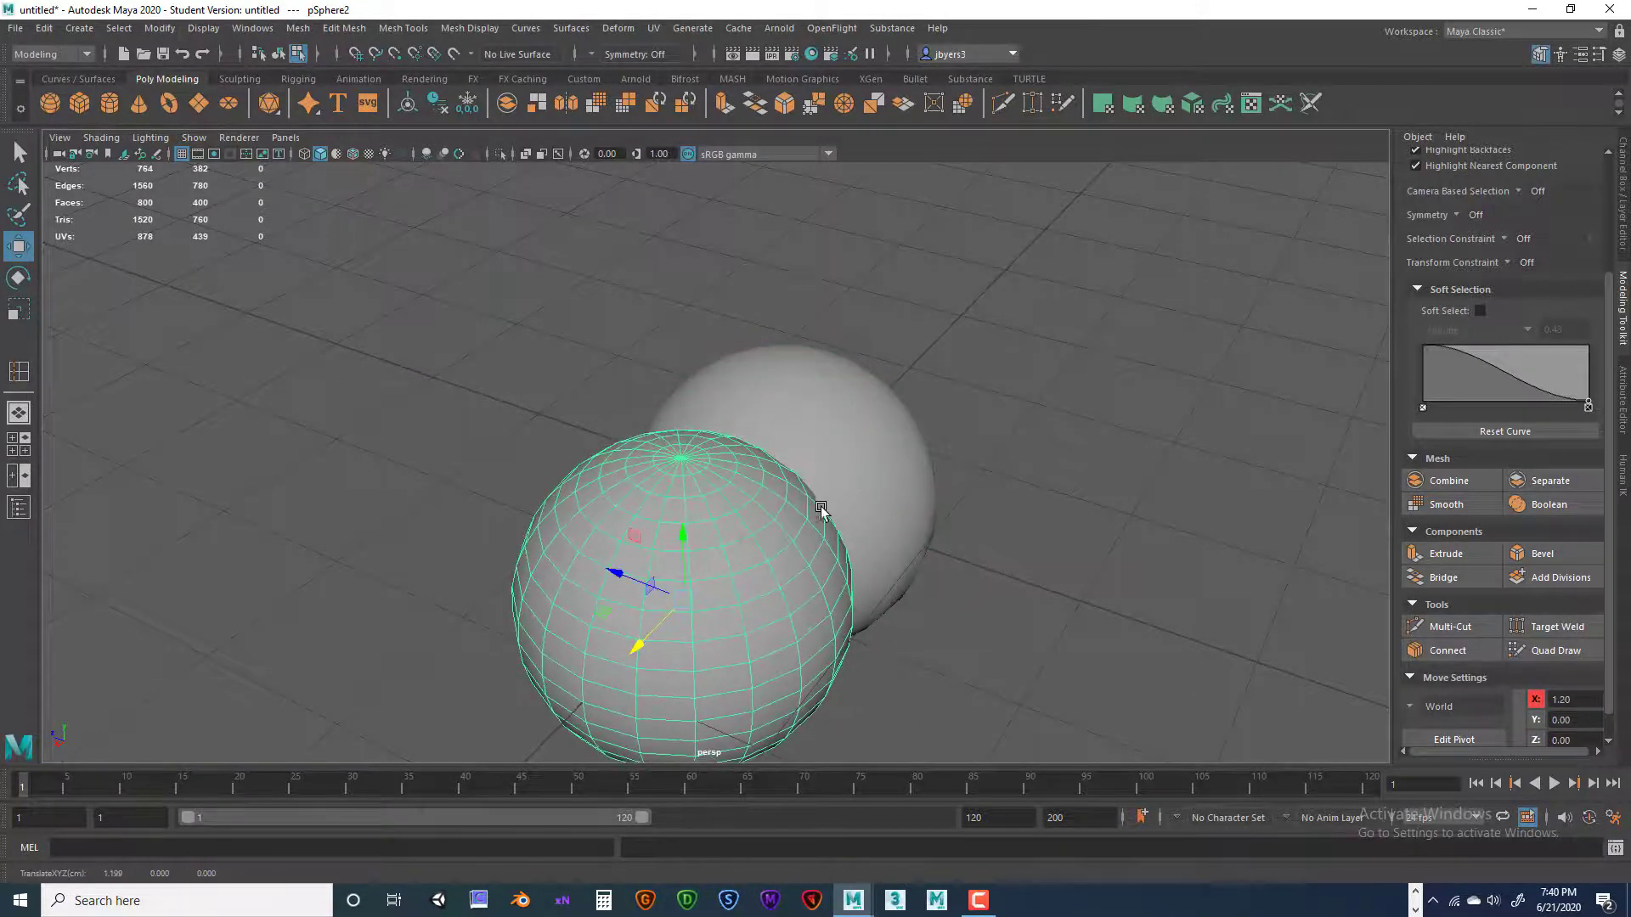
Select both overlapping spheres in object selection mode and combine them into one mesh
alt+drag(819, 510, 772, 484)
shift+click(773, 492)
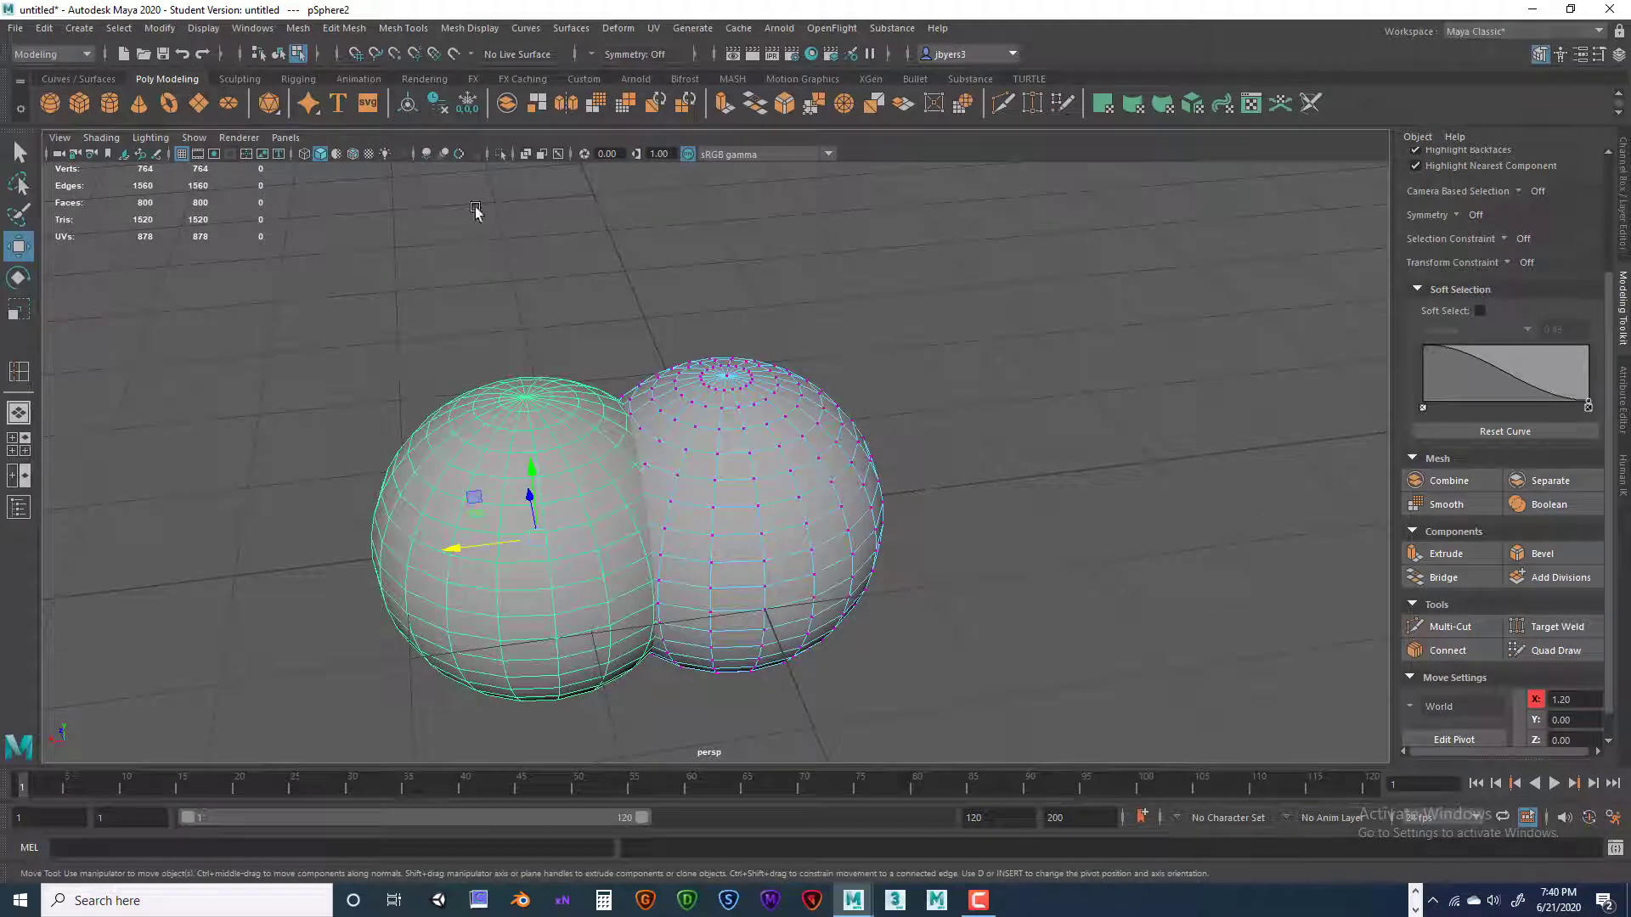
click(278, 54)
click(550, 578)
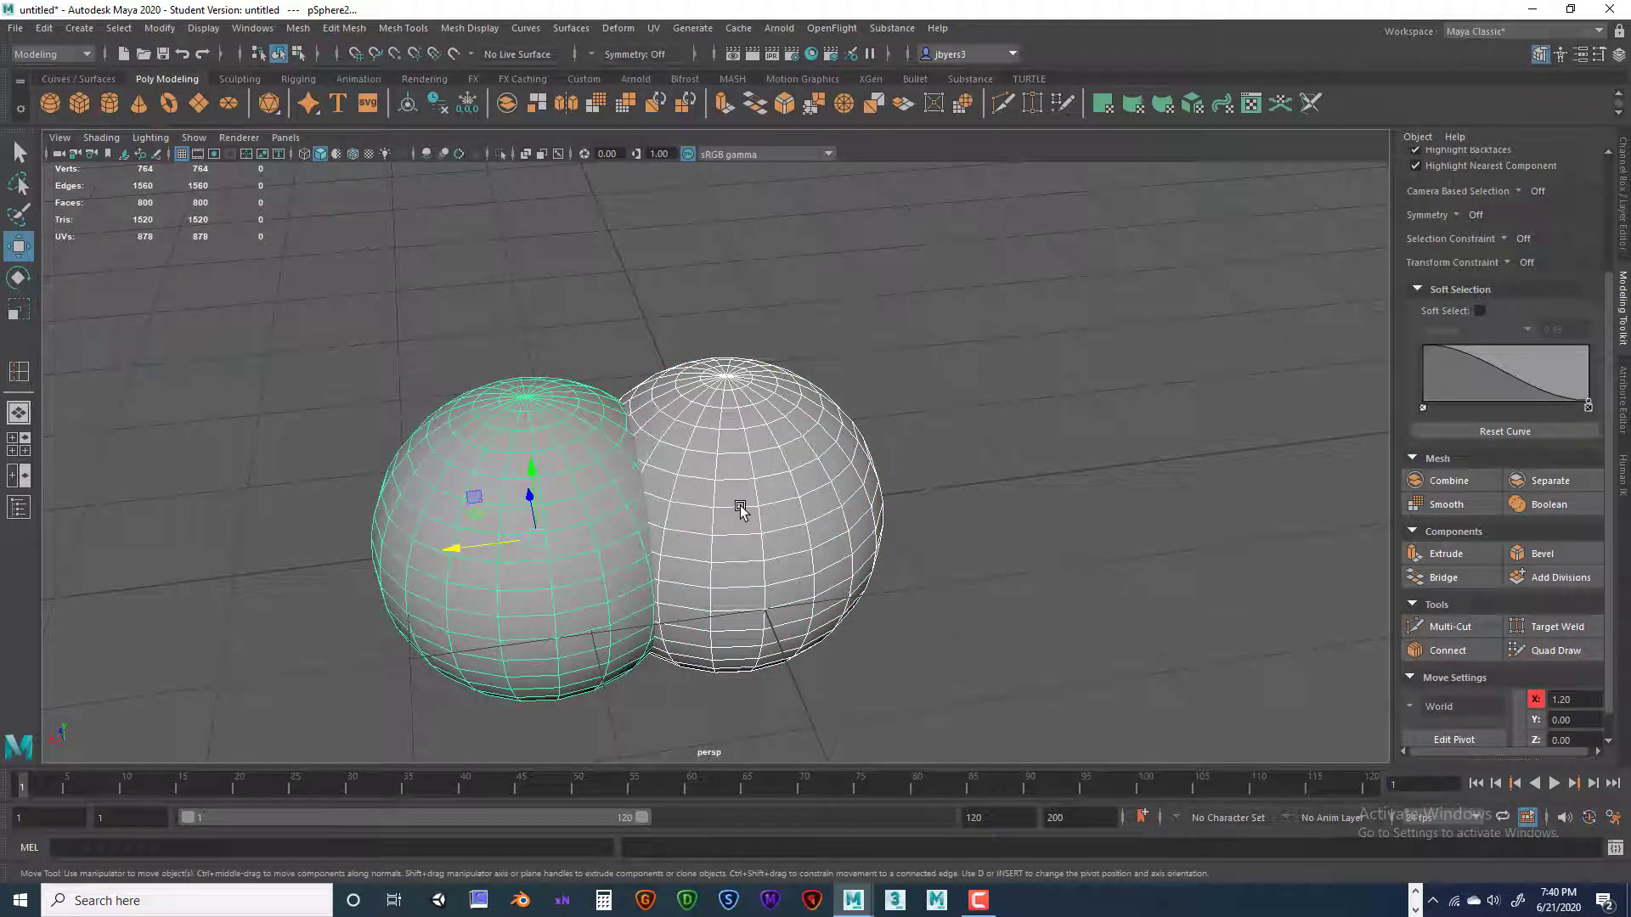
click(1455, 480)
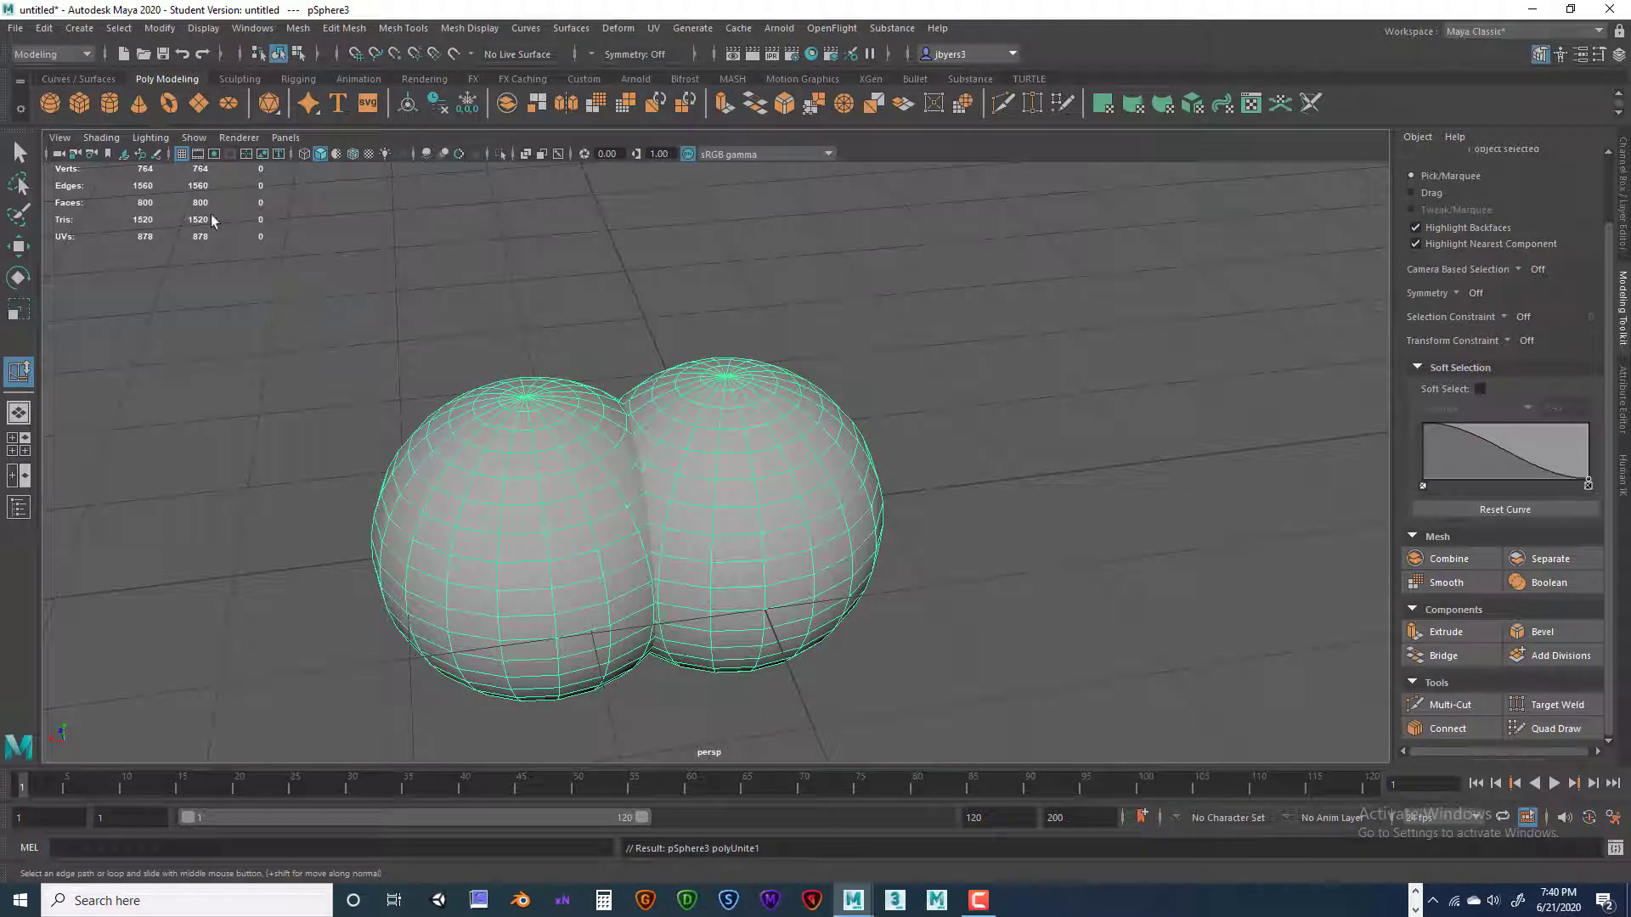
Review the mesh Combine command and the Boolean operations Union, Difference and Intersection without applying any
key(space)
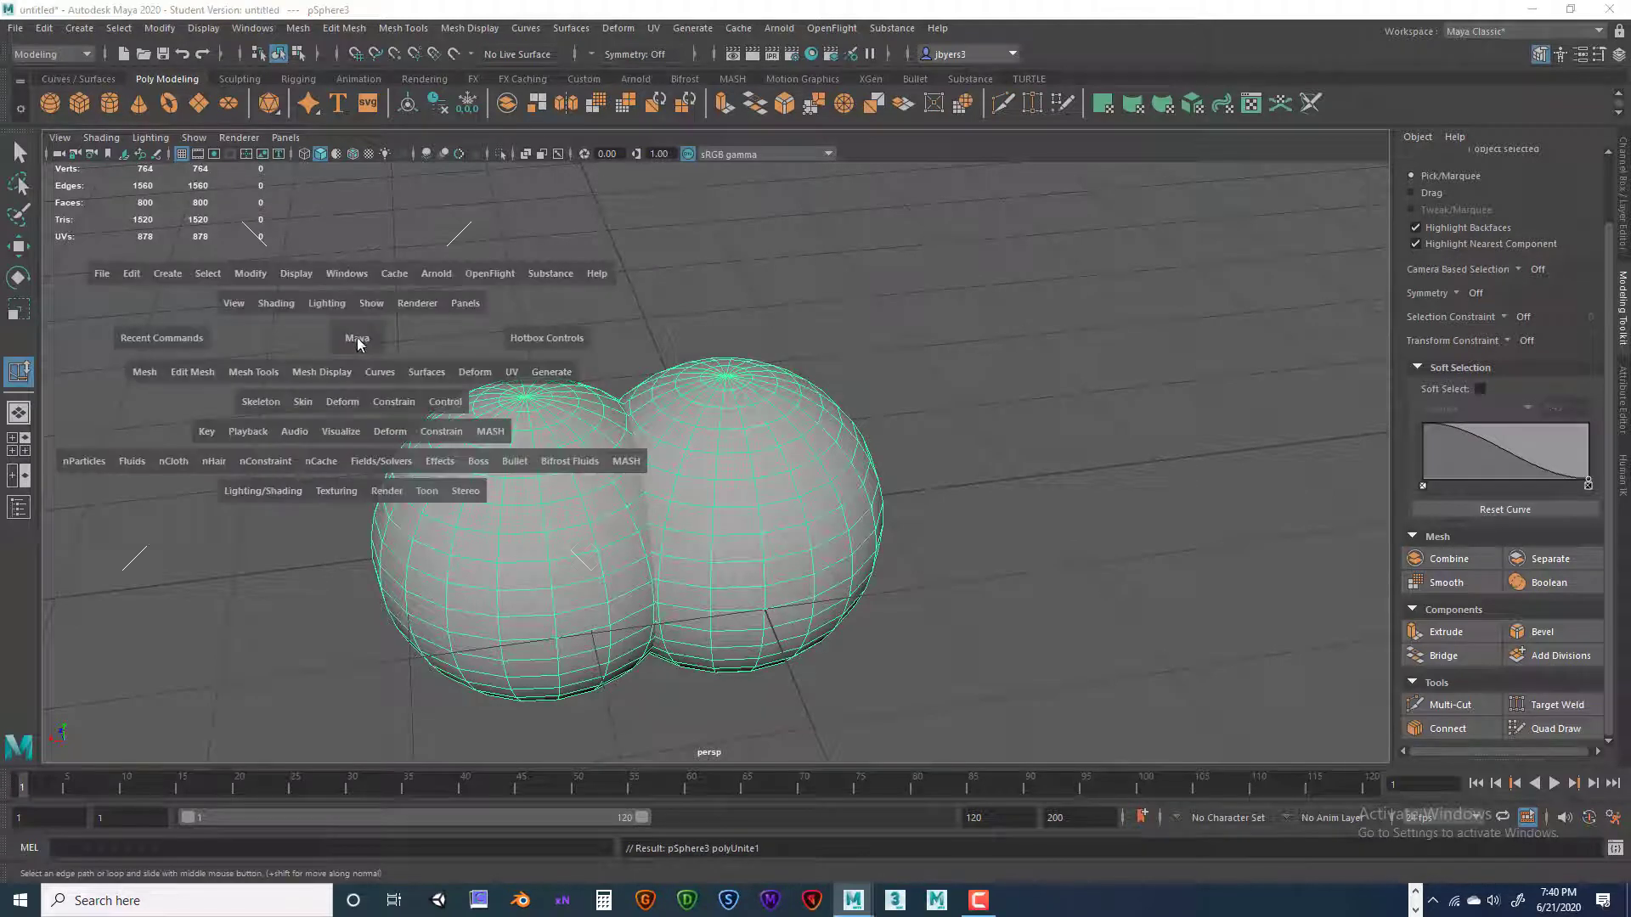
click(140, 374)
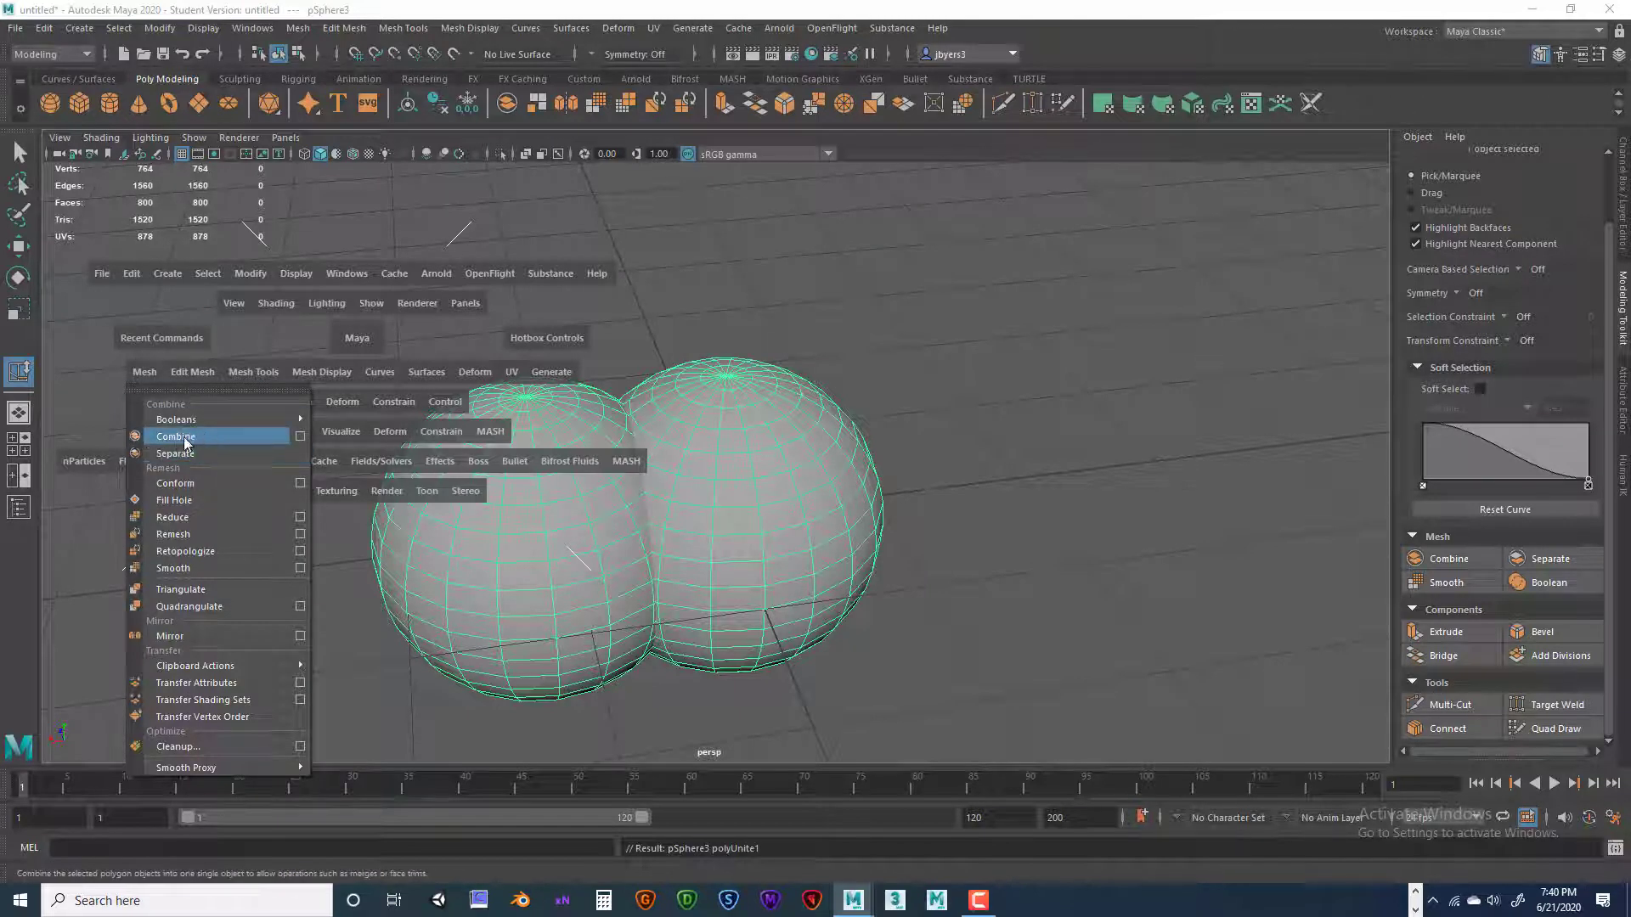
mouse_move(181, 422)
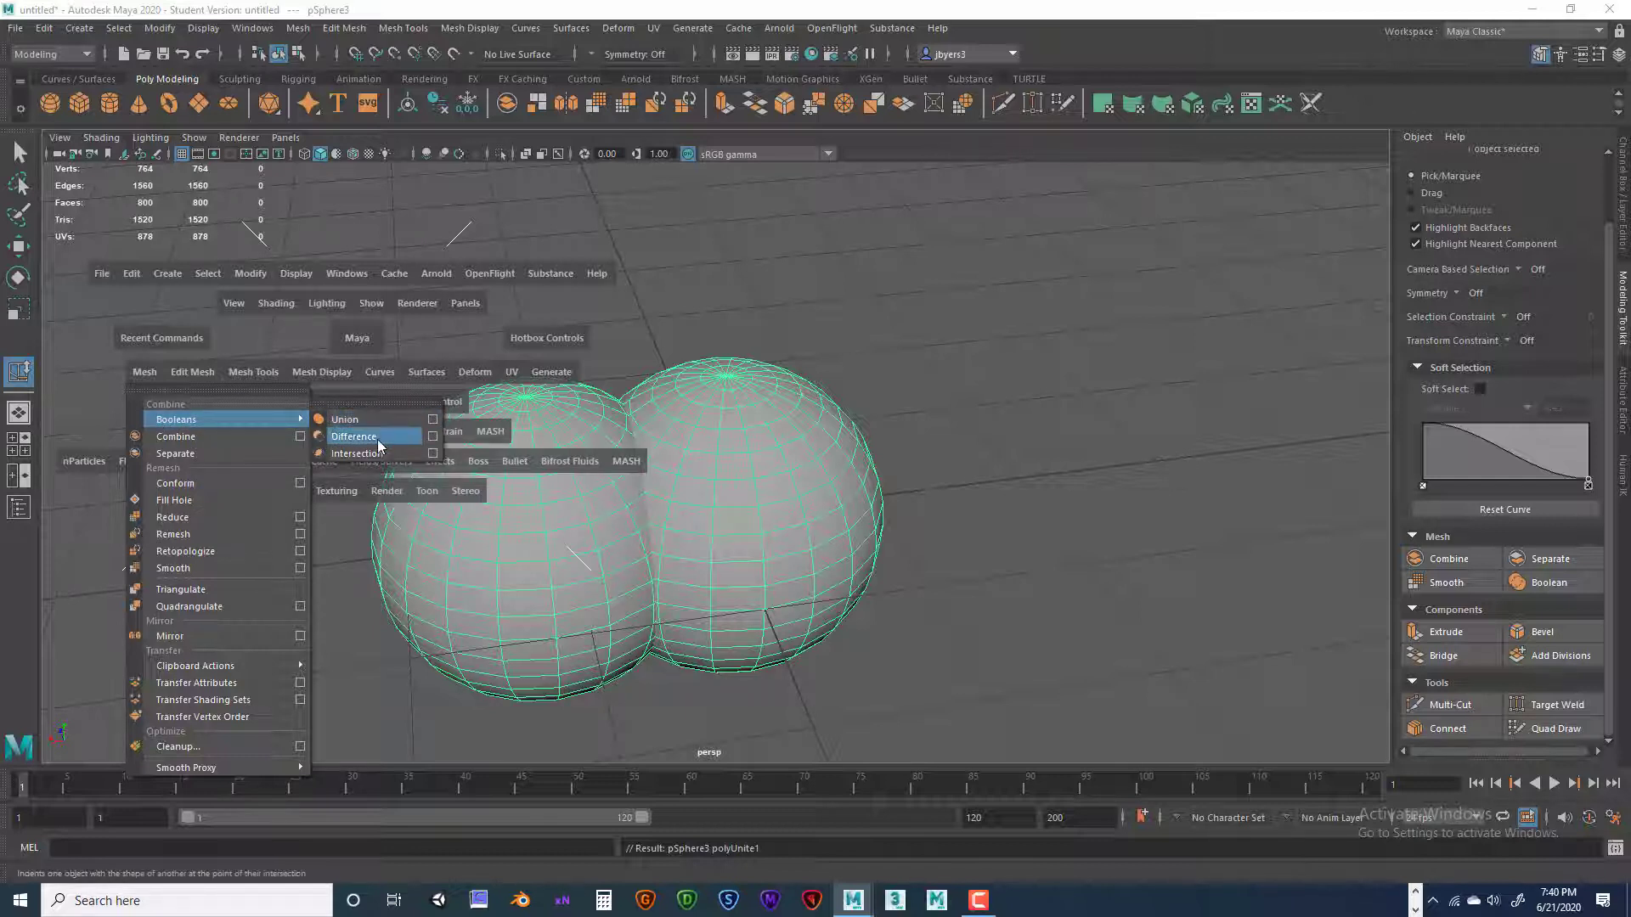
click(1097, 554)
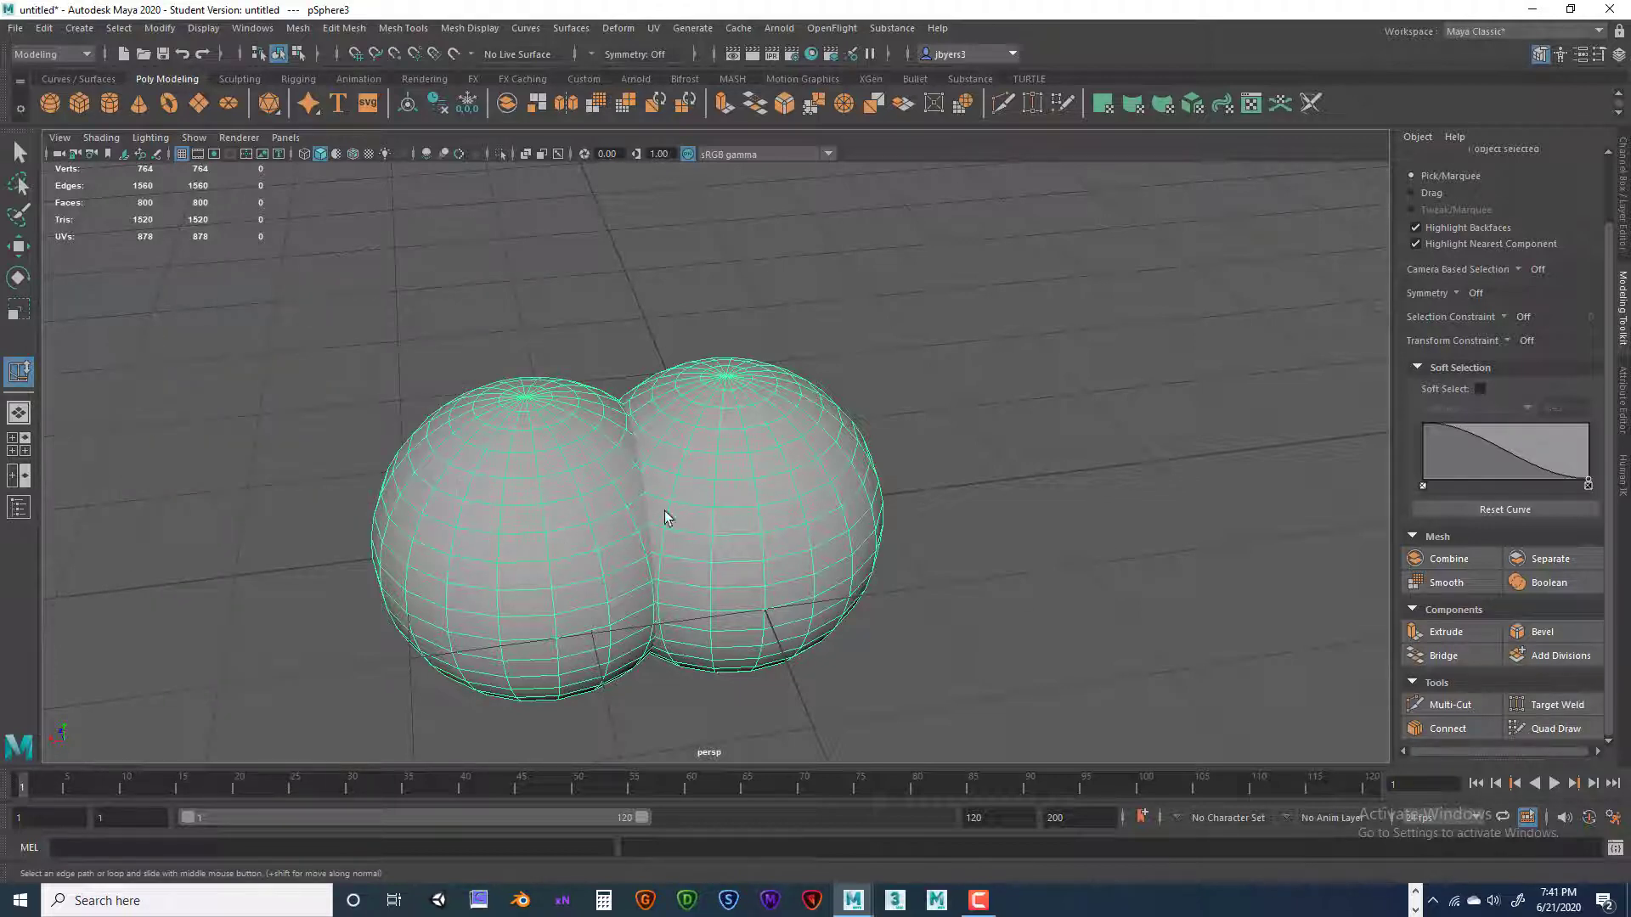
Separate the combined mesh into two spheres and select each one in turn
alt+drag(748, 477, 768, 445)
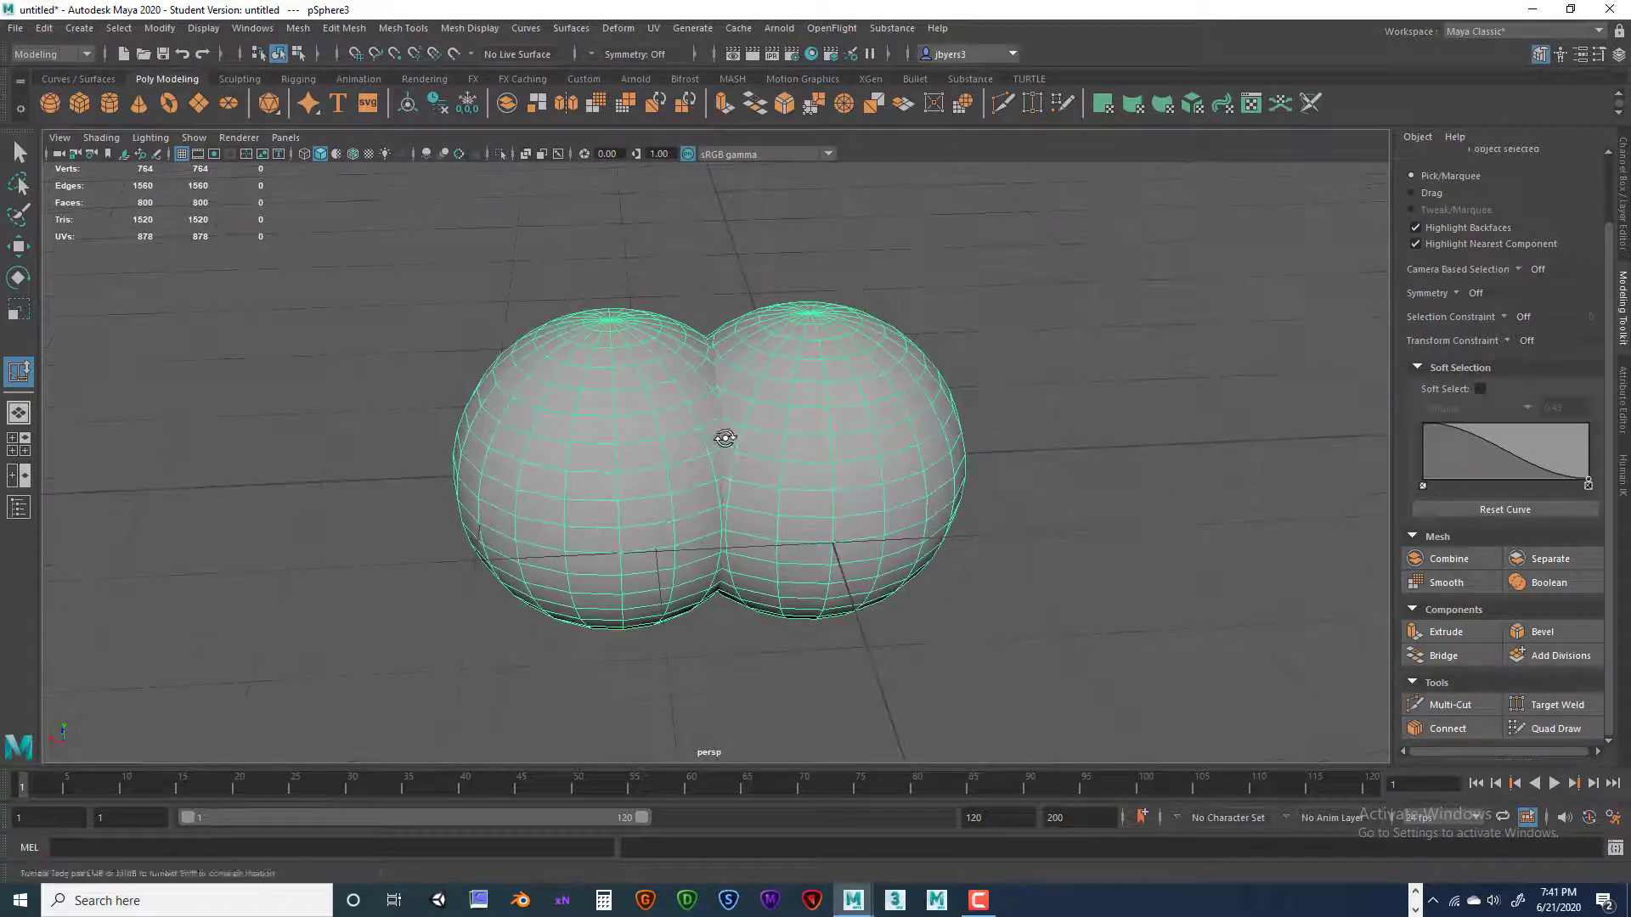
click(1542, 558)
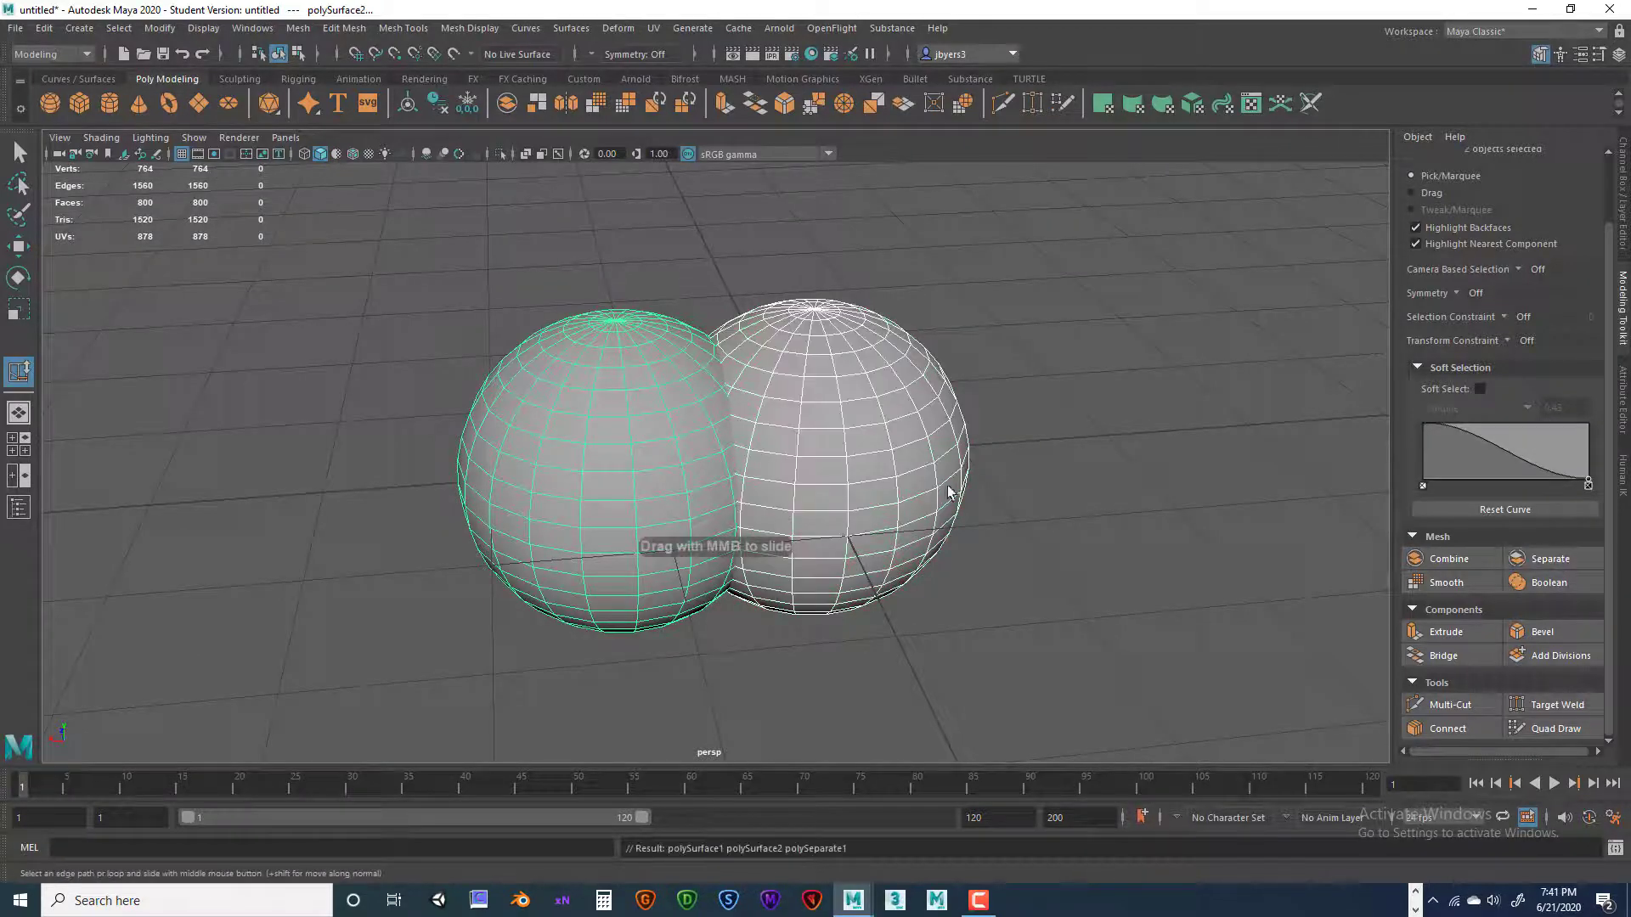
click(875, 430)
click(584, 431)
Move the right-hand sphere along negative X, clear of the other one, and smooth it with 1 division
click(829, 451)
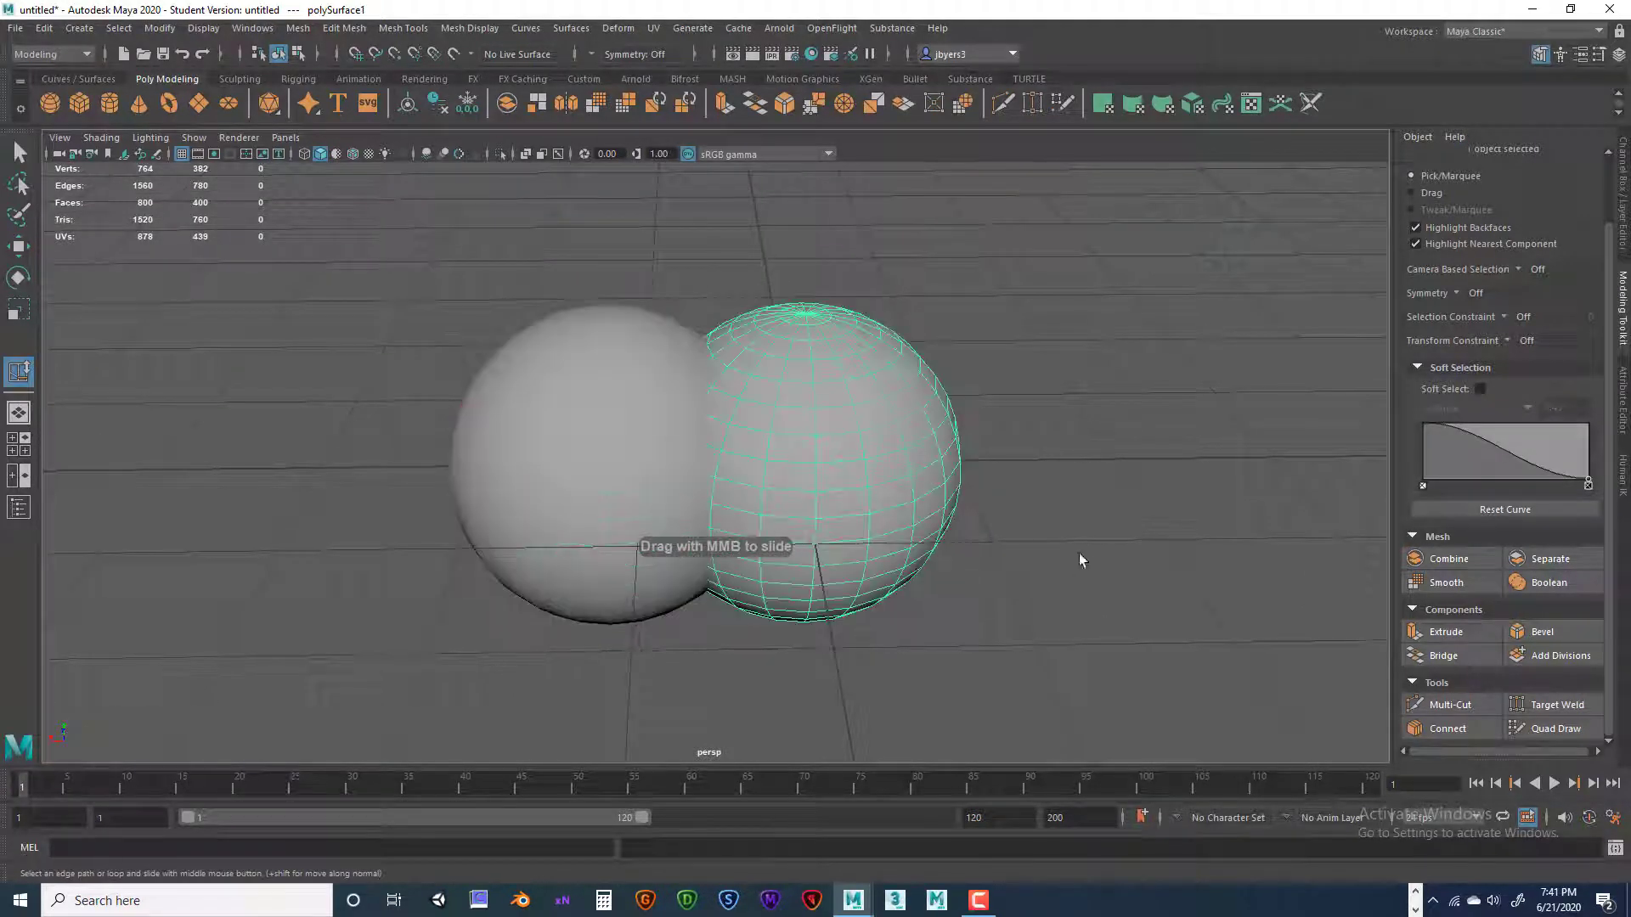
key(w)
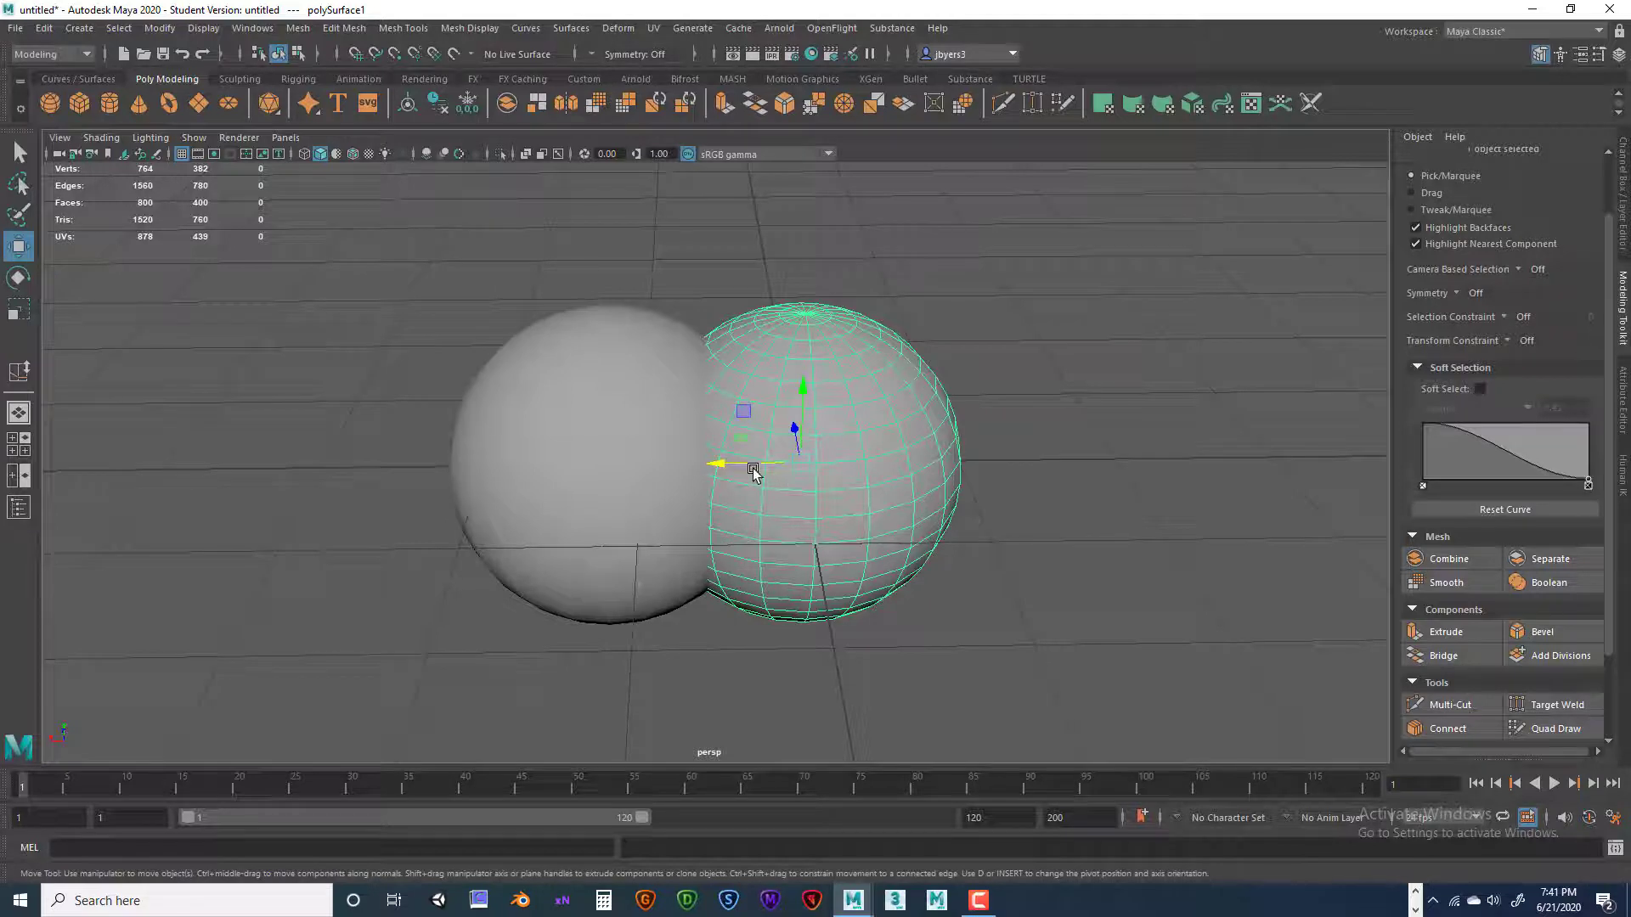
drag(747, 463, 954, 462)
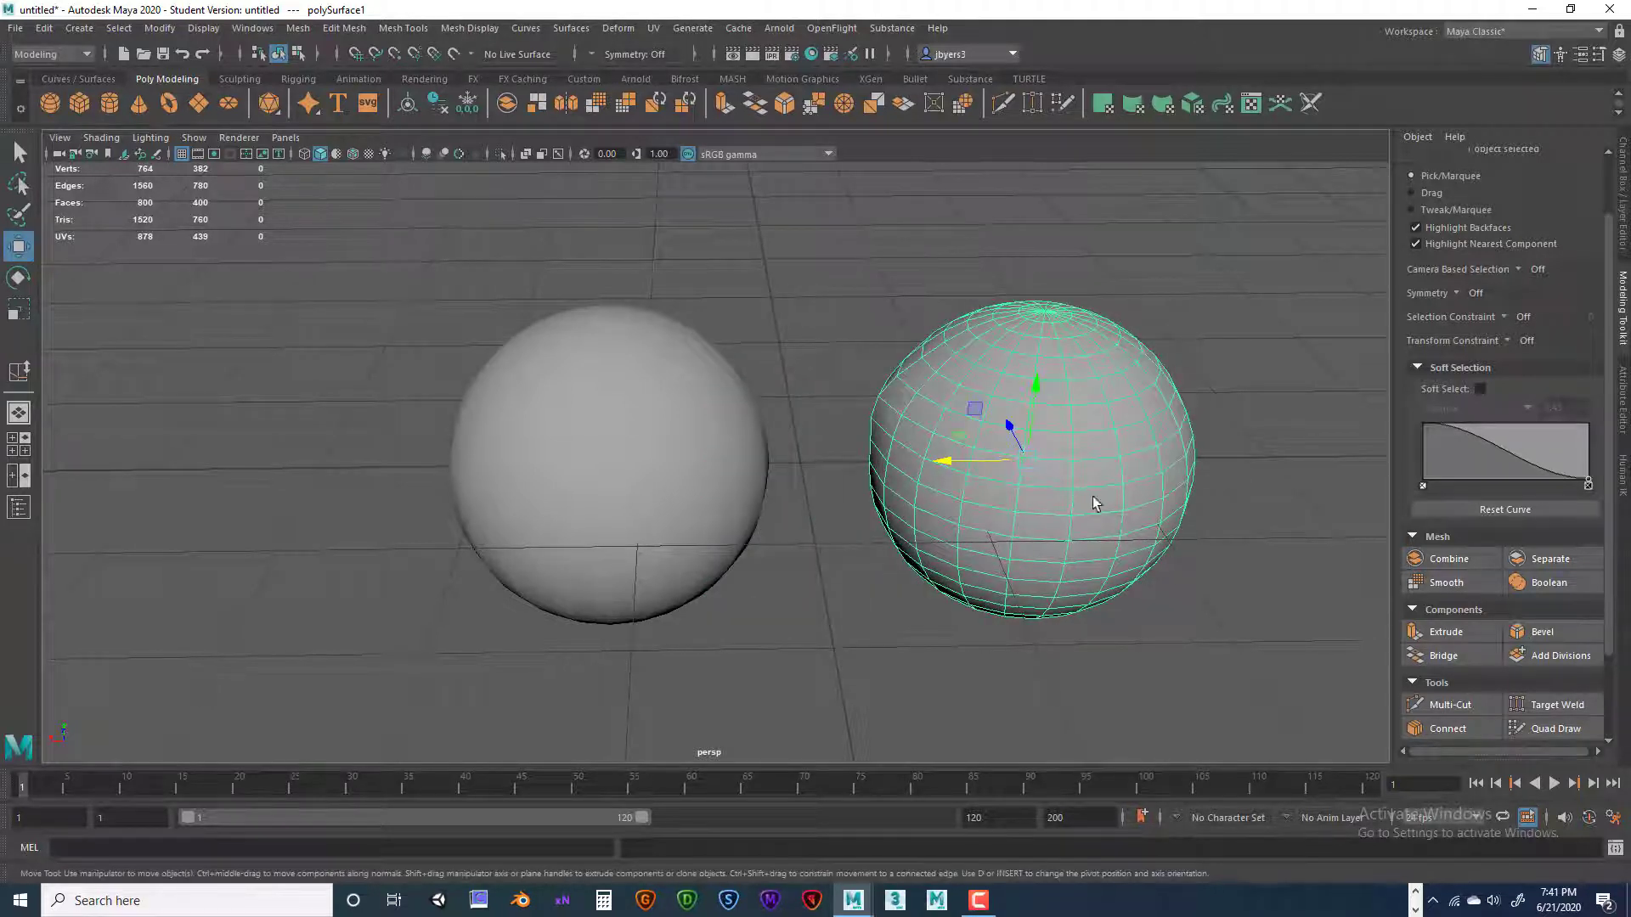
click(1453, 586)
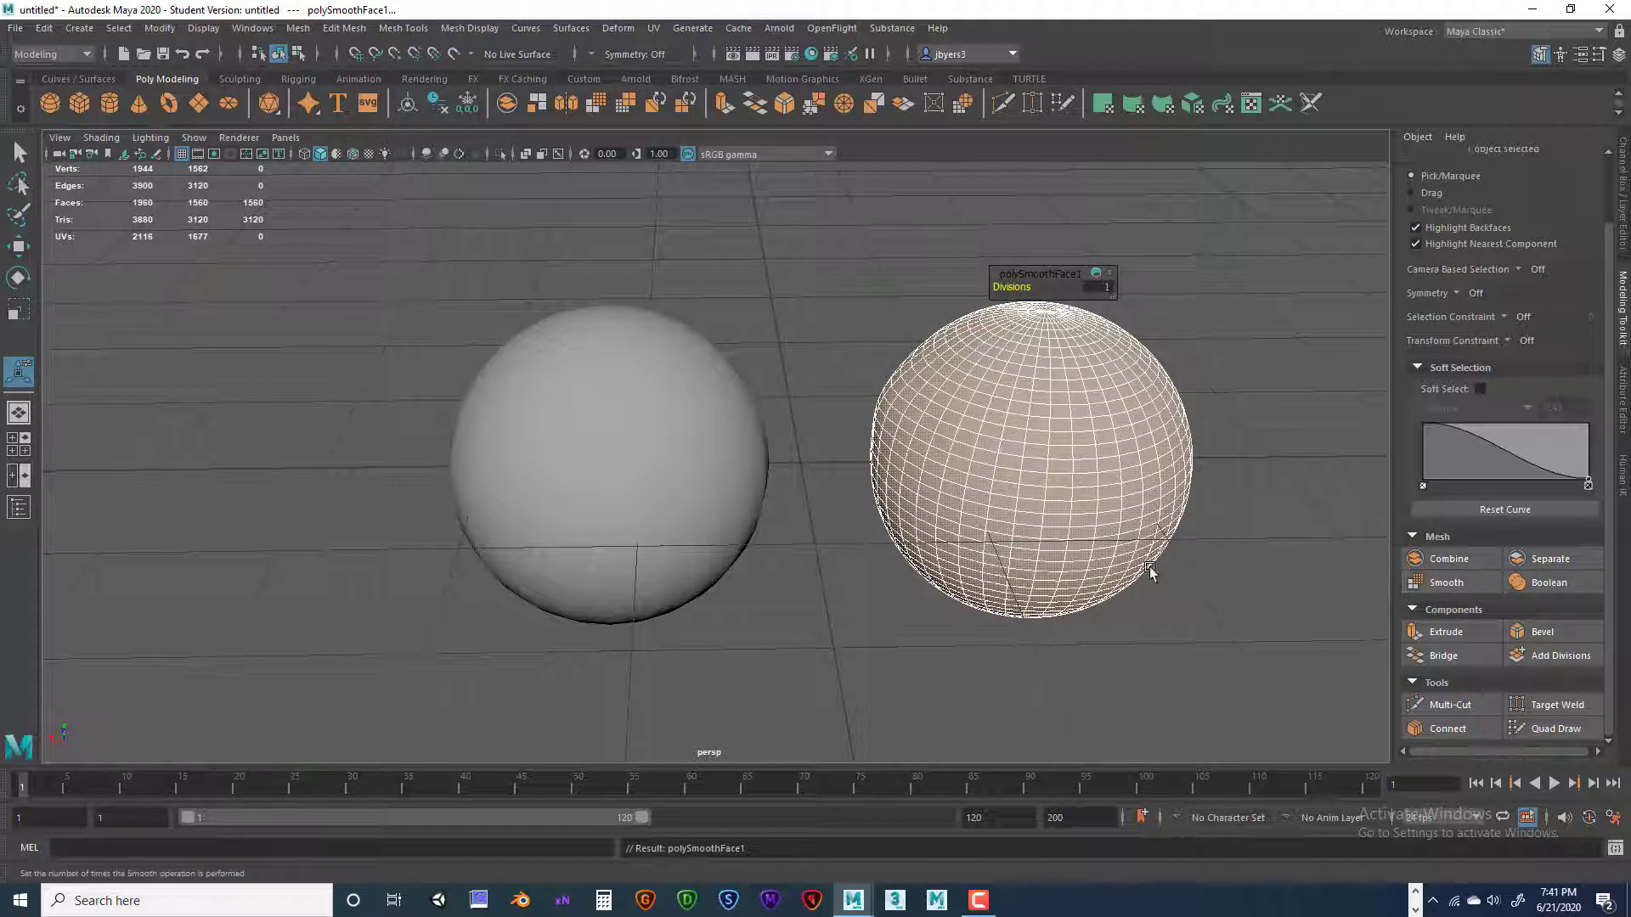
Set the right-hand sphere's smoothing divisions to 2, and undo the smoothing
click(1111, 287)
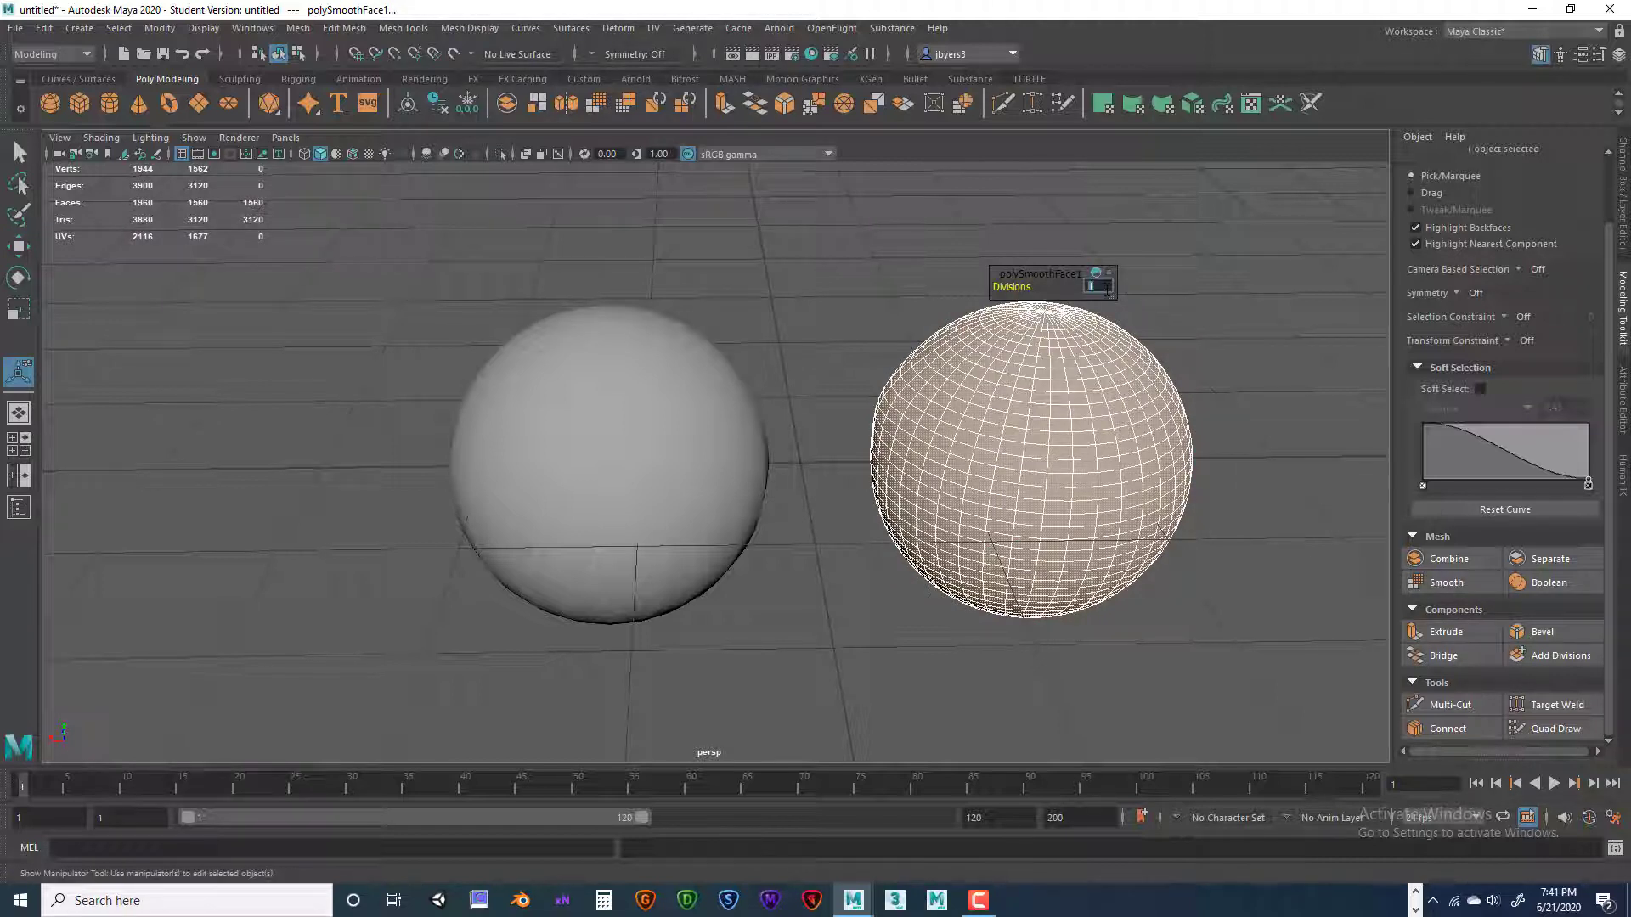
text(2)
key(Return)
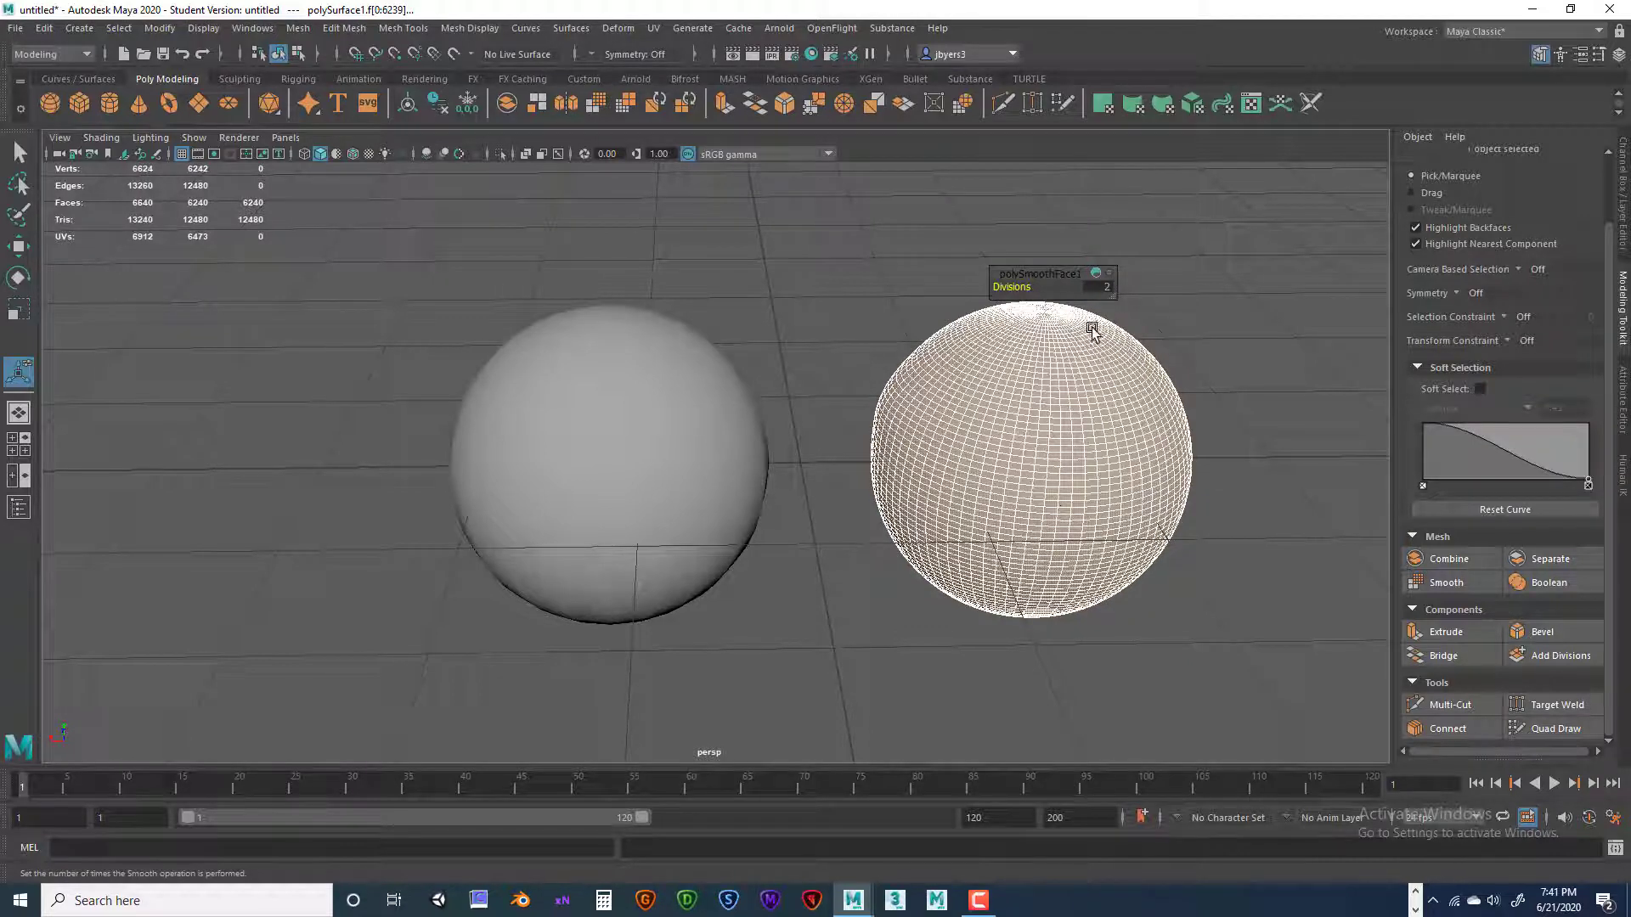
key(ctrl+z)
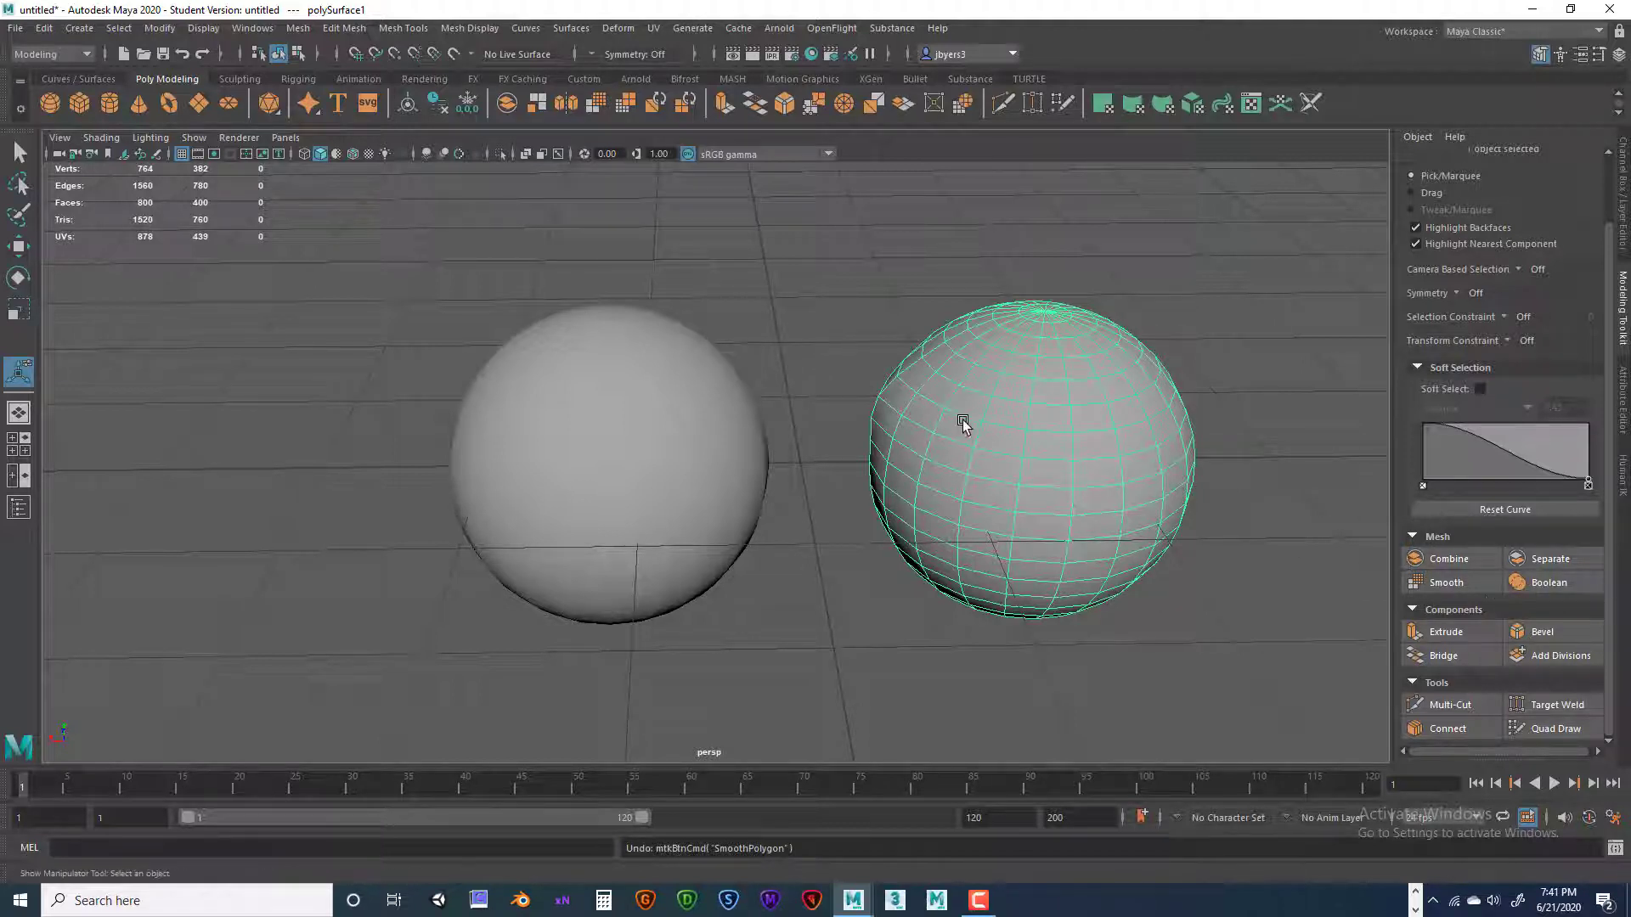
Scale the right-hand sphere down uniformly to roughly half its size
mouse_move(976, 459)
alt+mouse_down()
mouse_move(932, 480)
mouse_move(968, 433)
alt+mouse_up()
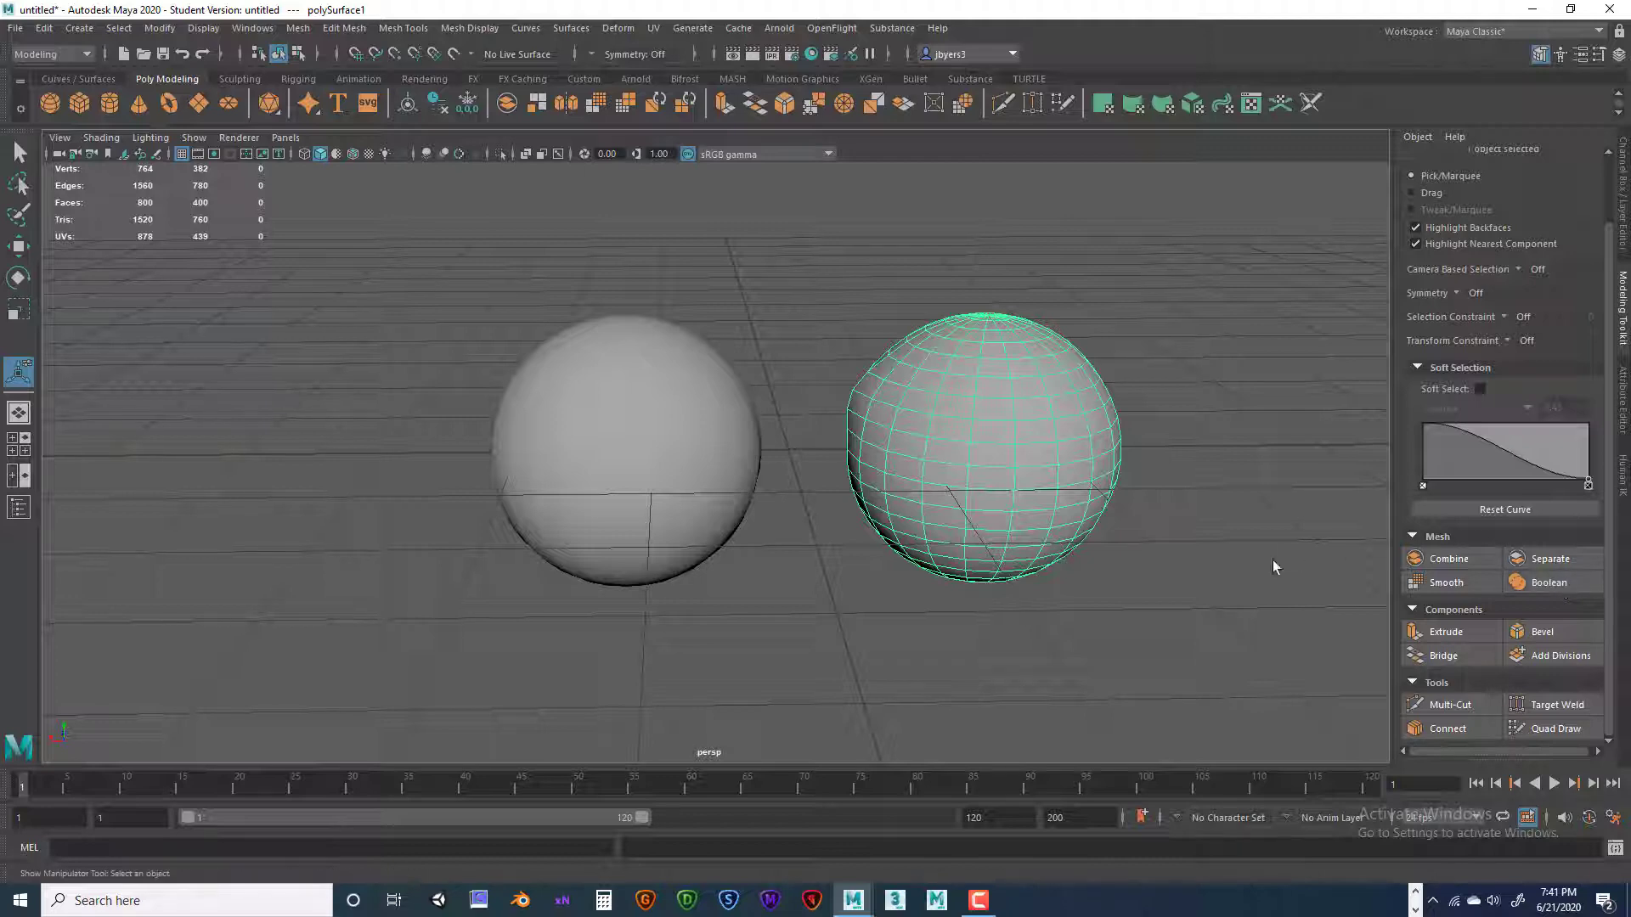
alt+drag(1103, 559, 1087, 609)
key(w)
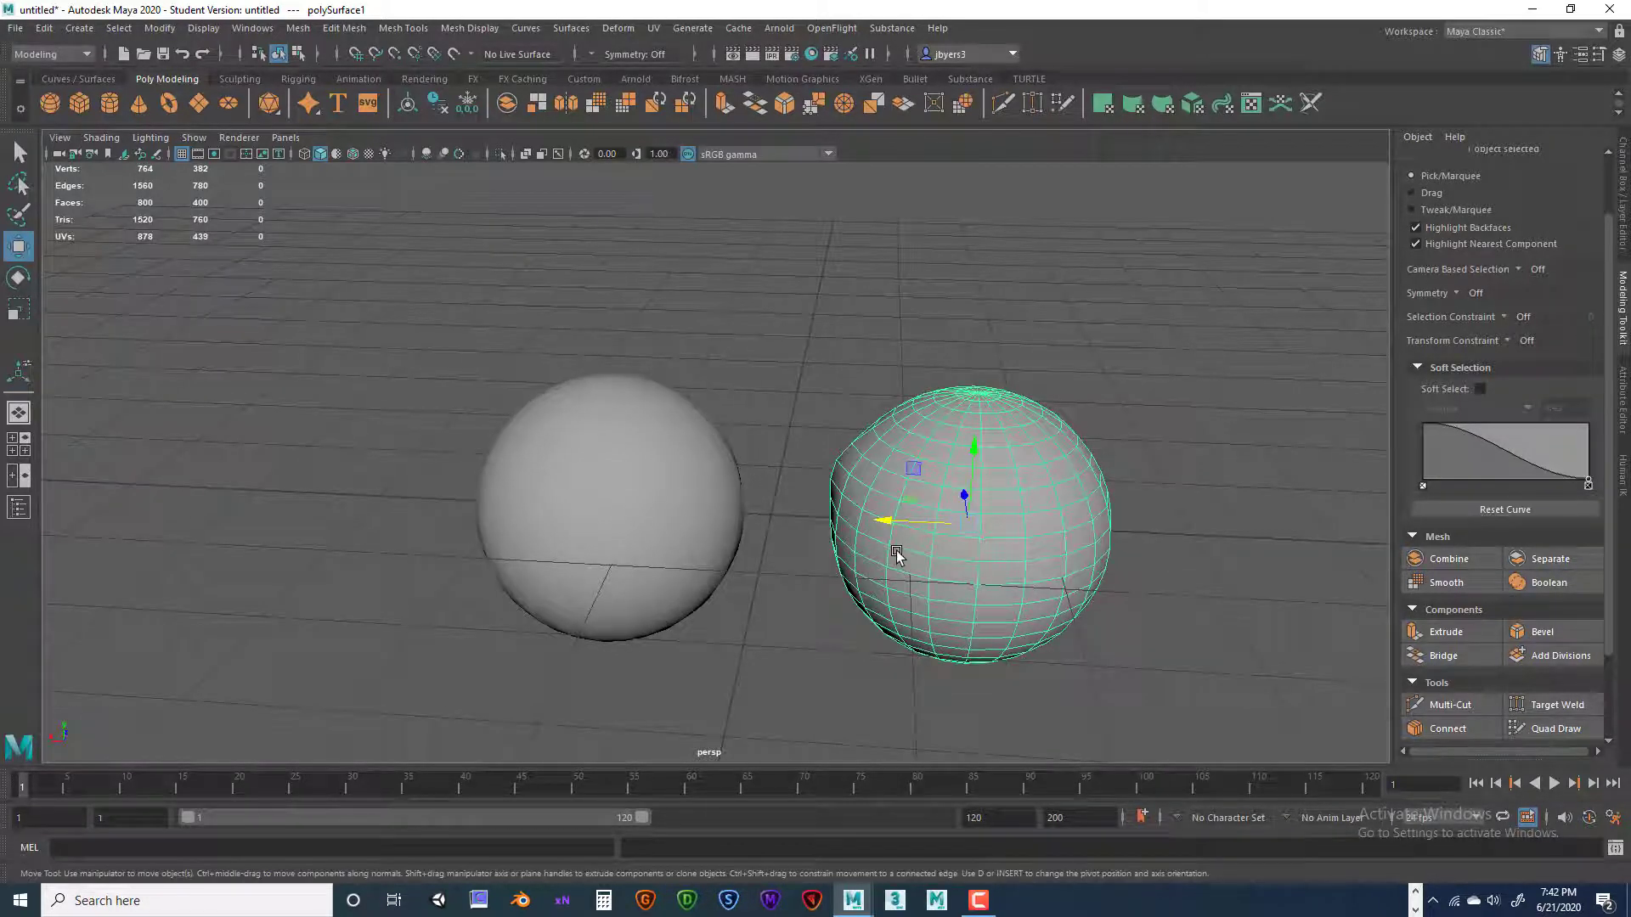
key(r)
drag(949, 523, 542, 569)
Move the small sphere across to the opposite side of the large sphere so that the two overlap
key(w)
drag(477, 501, 628, 522)
drag(592, 575, 514, 561)
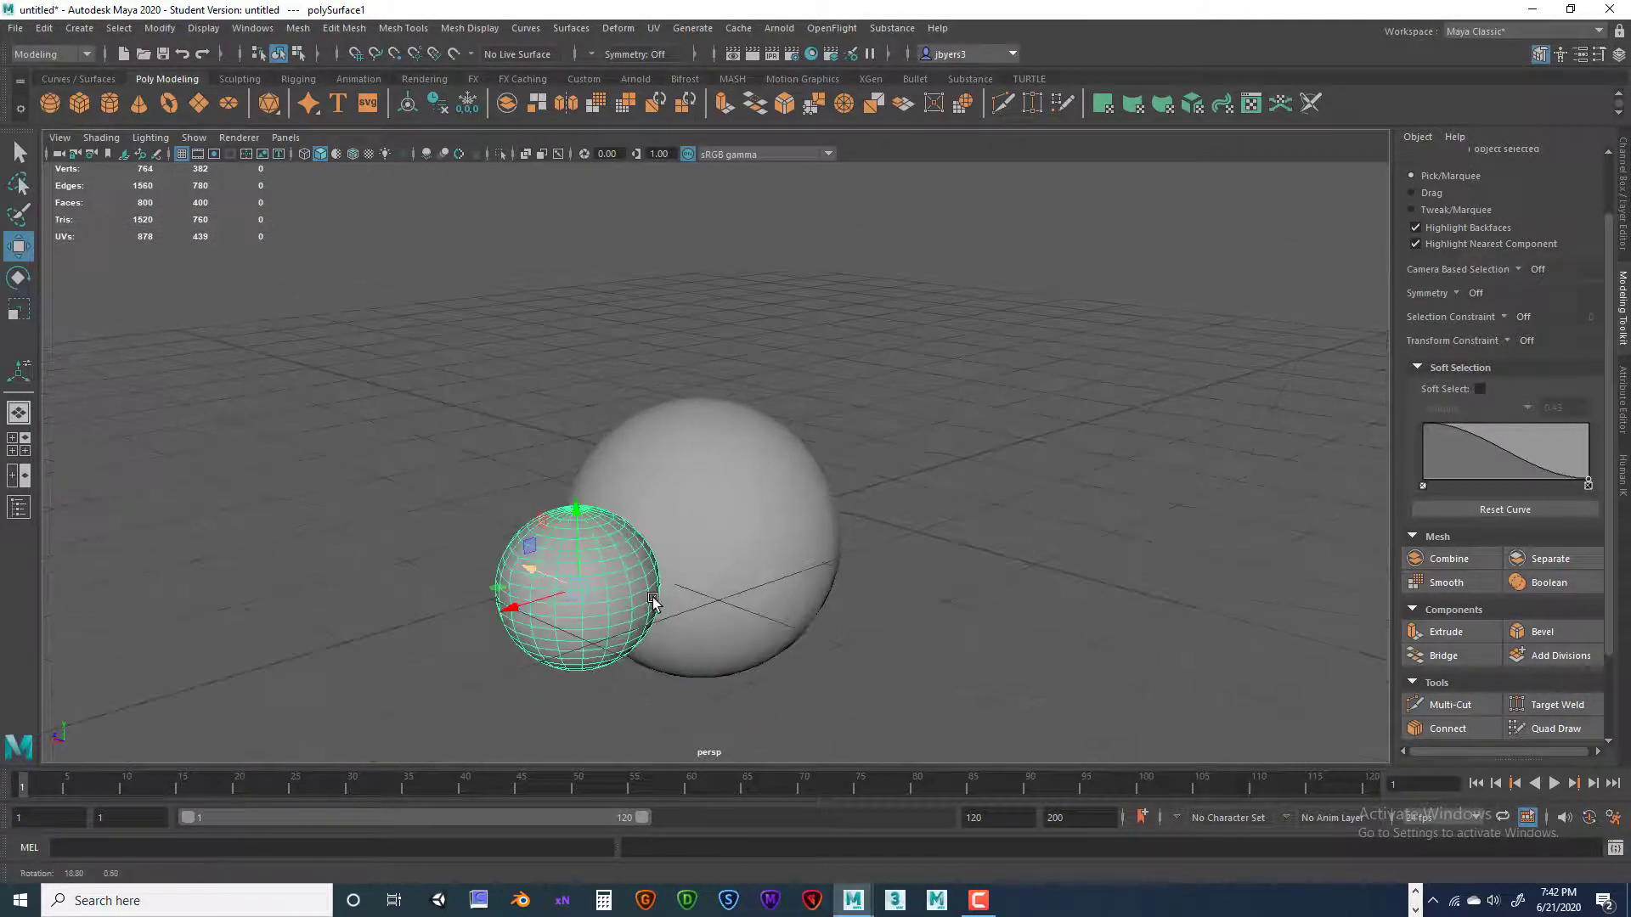
alt+drag(739, 466, 749, 507)
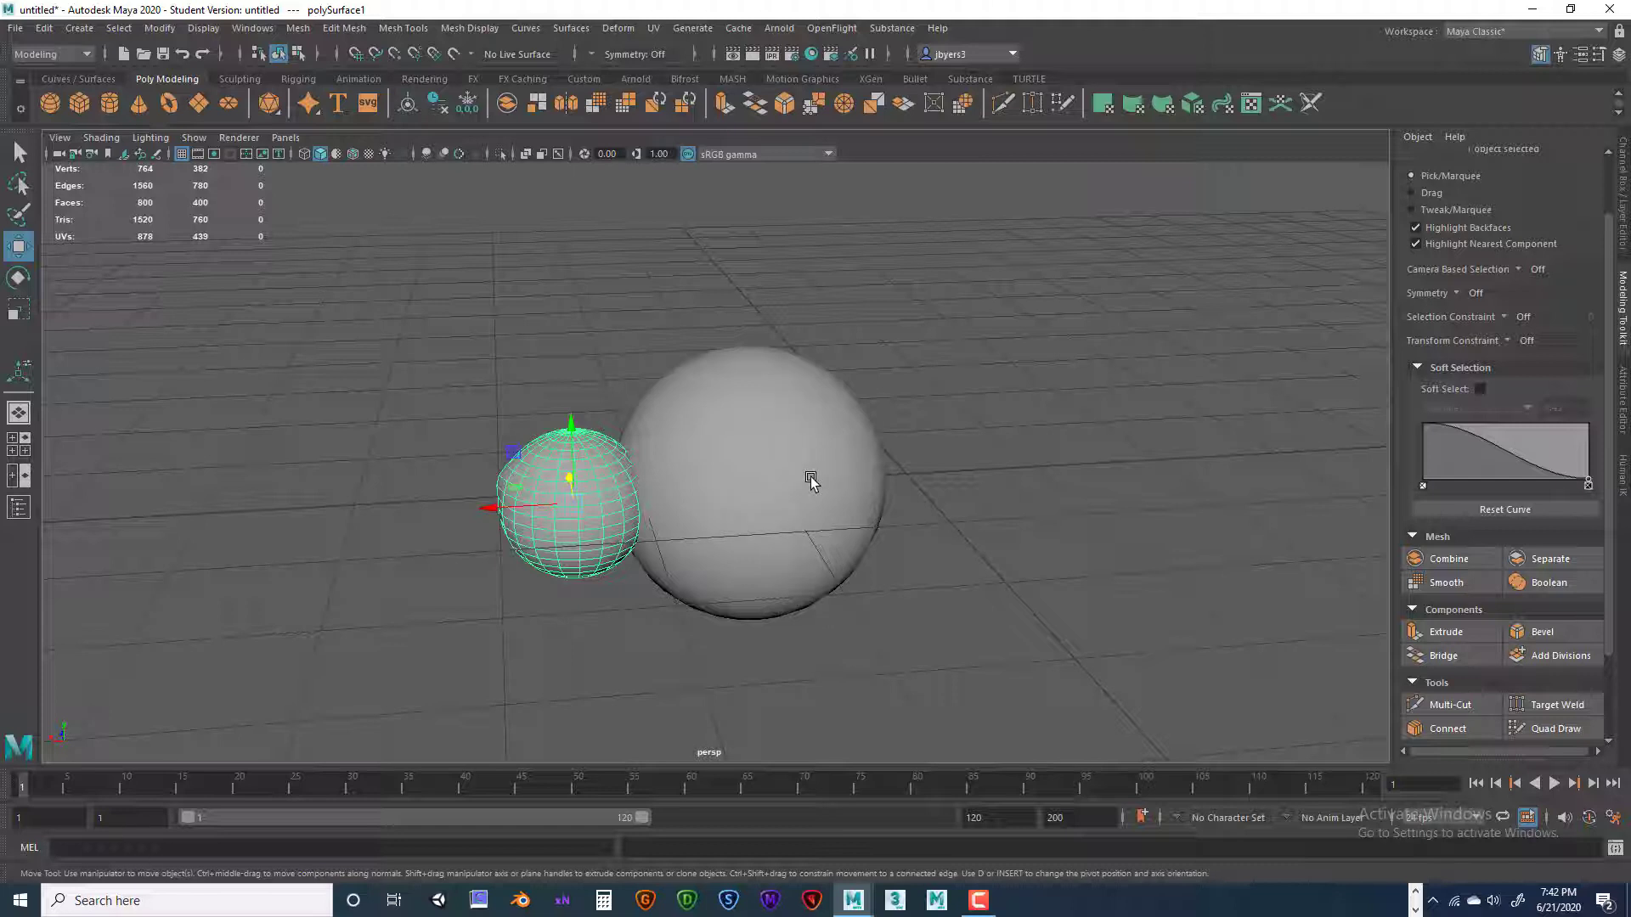
Select the small sphere and then the large one, and apply a Boolean Union with intersection classification Normal
alt+drag(811, 476, 604, 506)
click(747, 469)
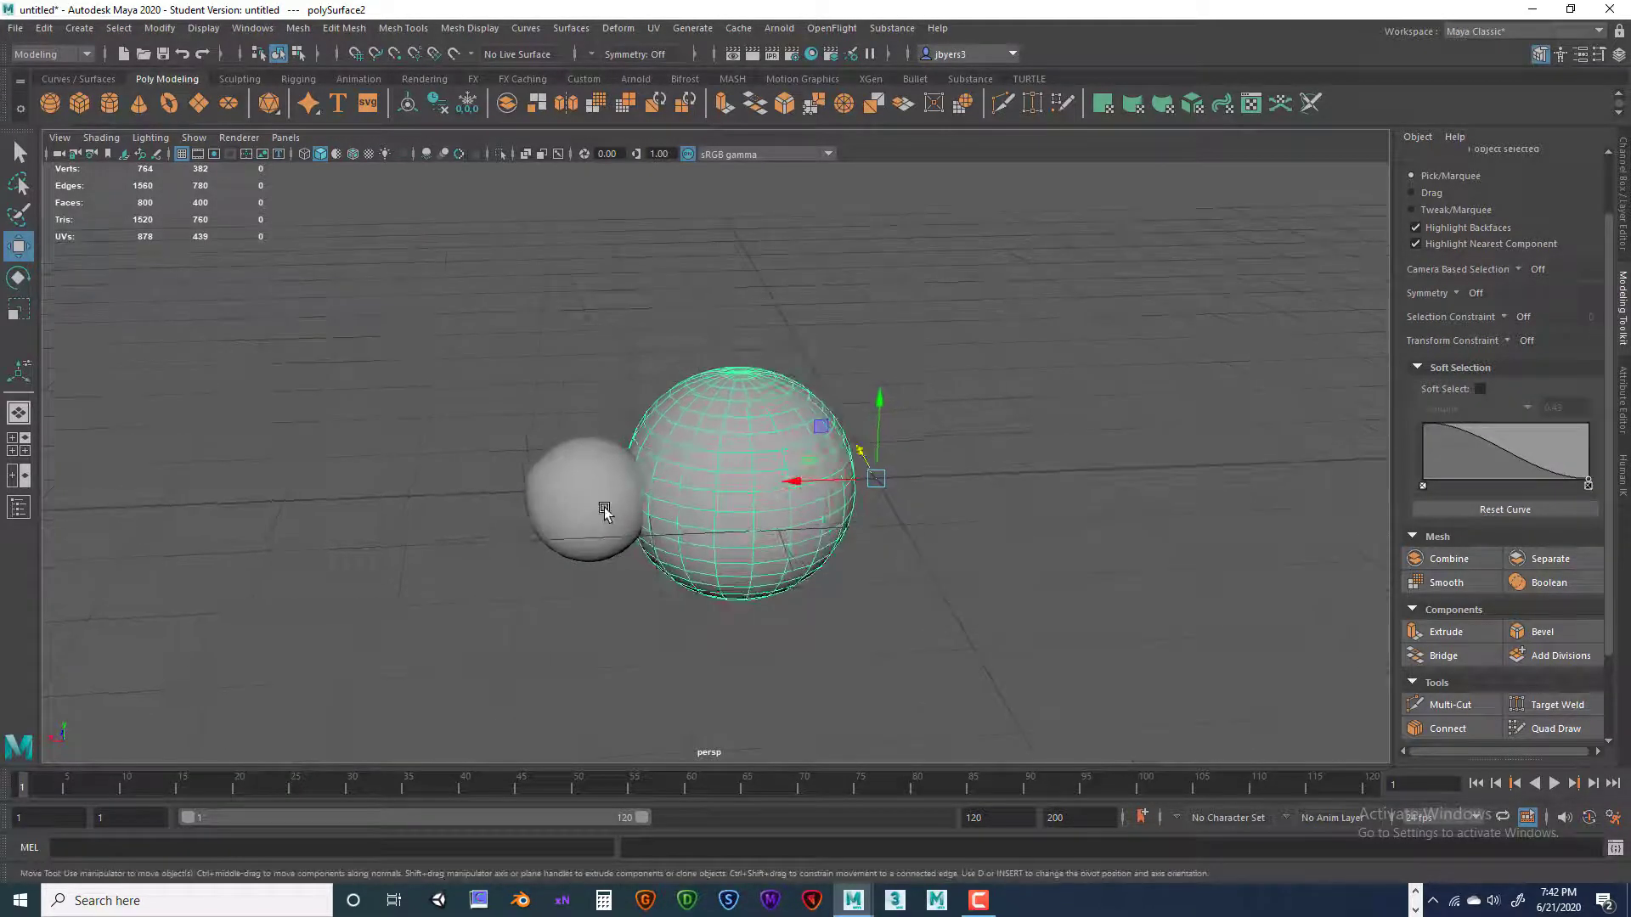
click(604, 506)
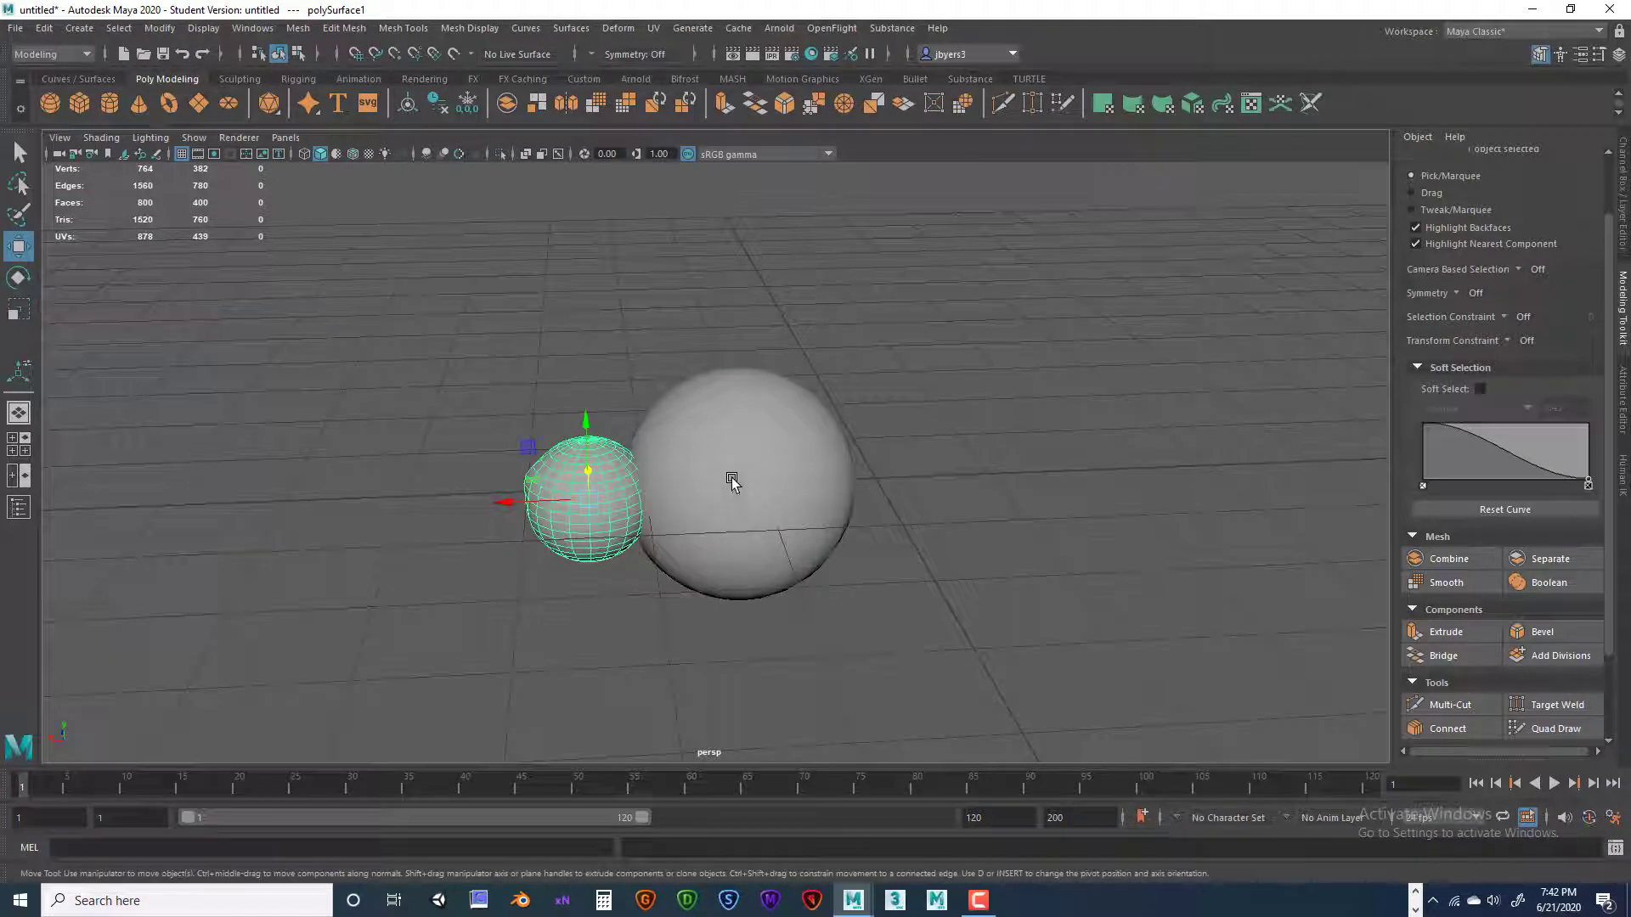
shift+click(733, 481)
key(space)
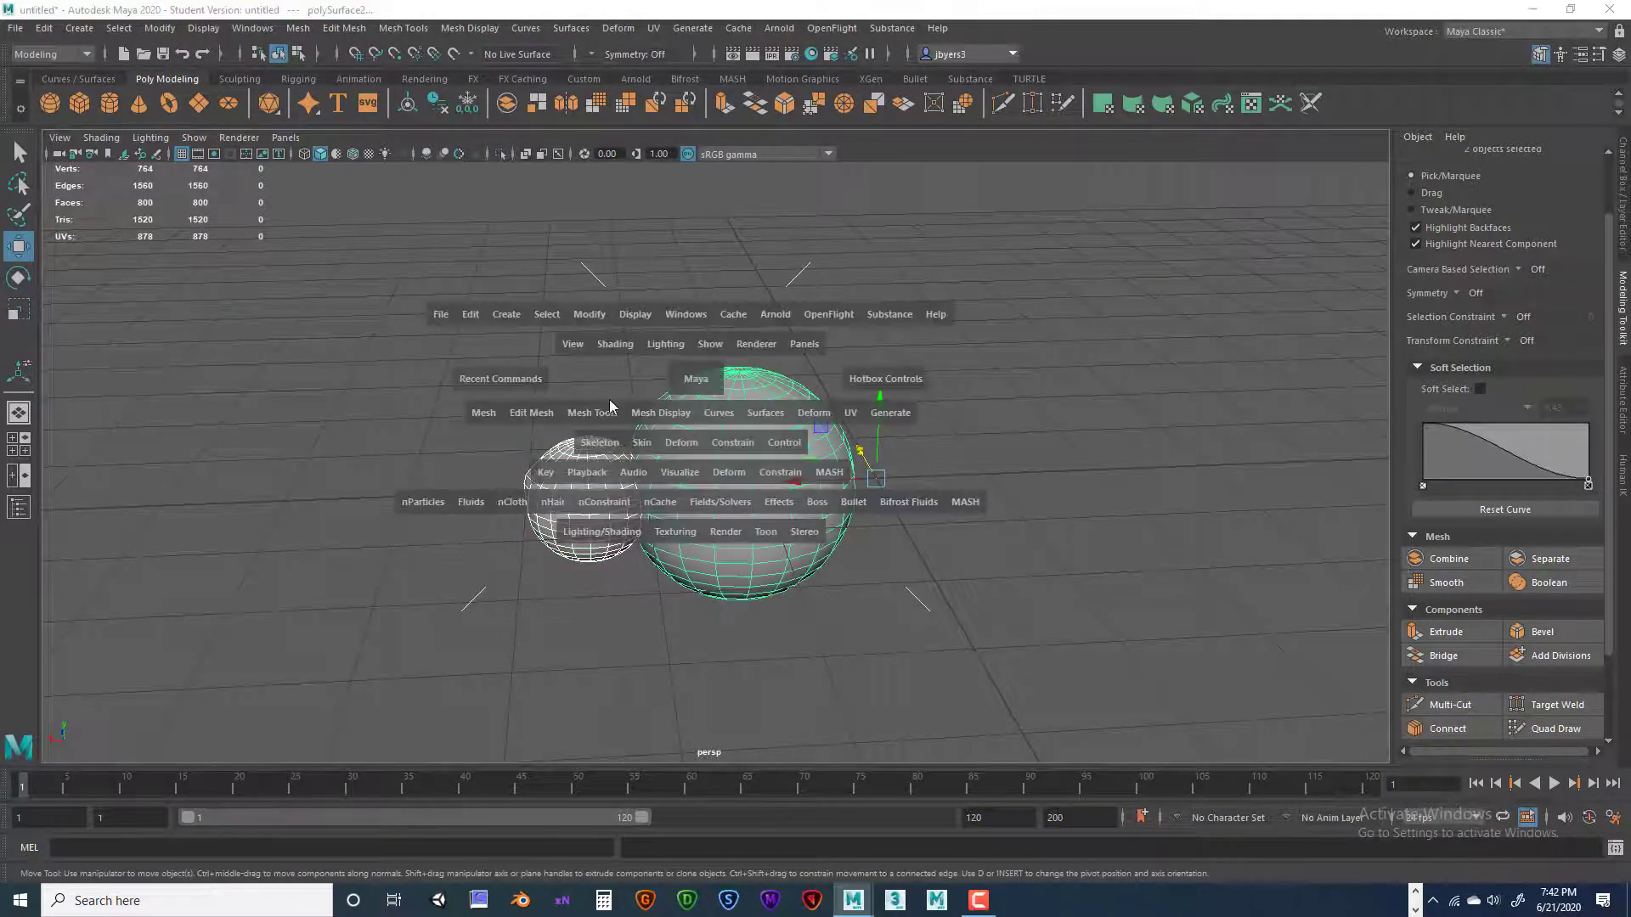
click(500, 415)
mouse_move(510, 459)
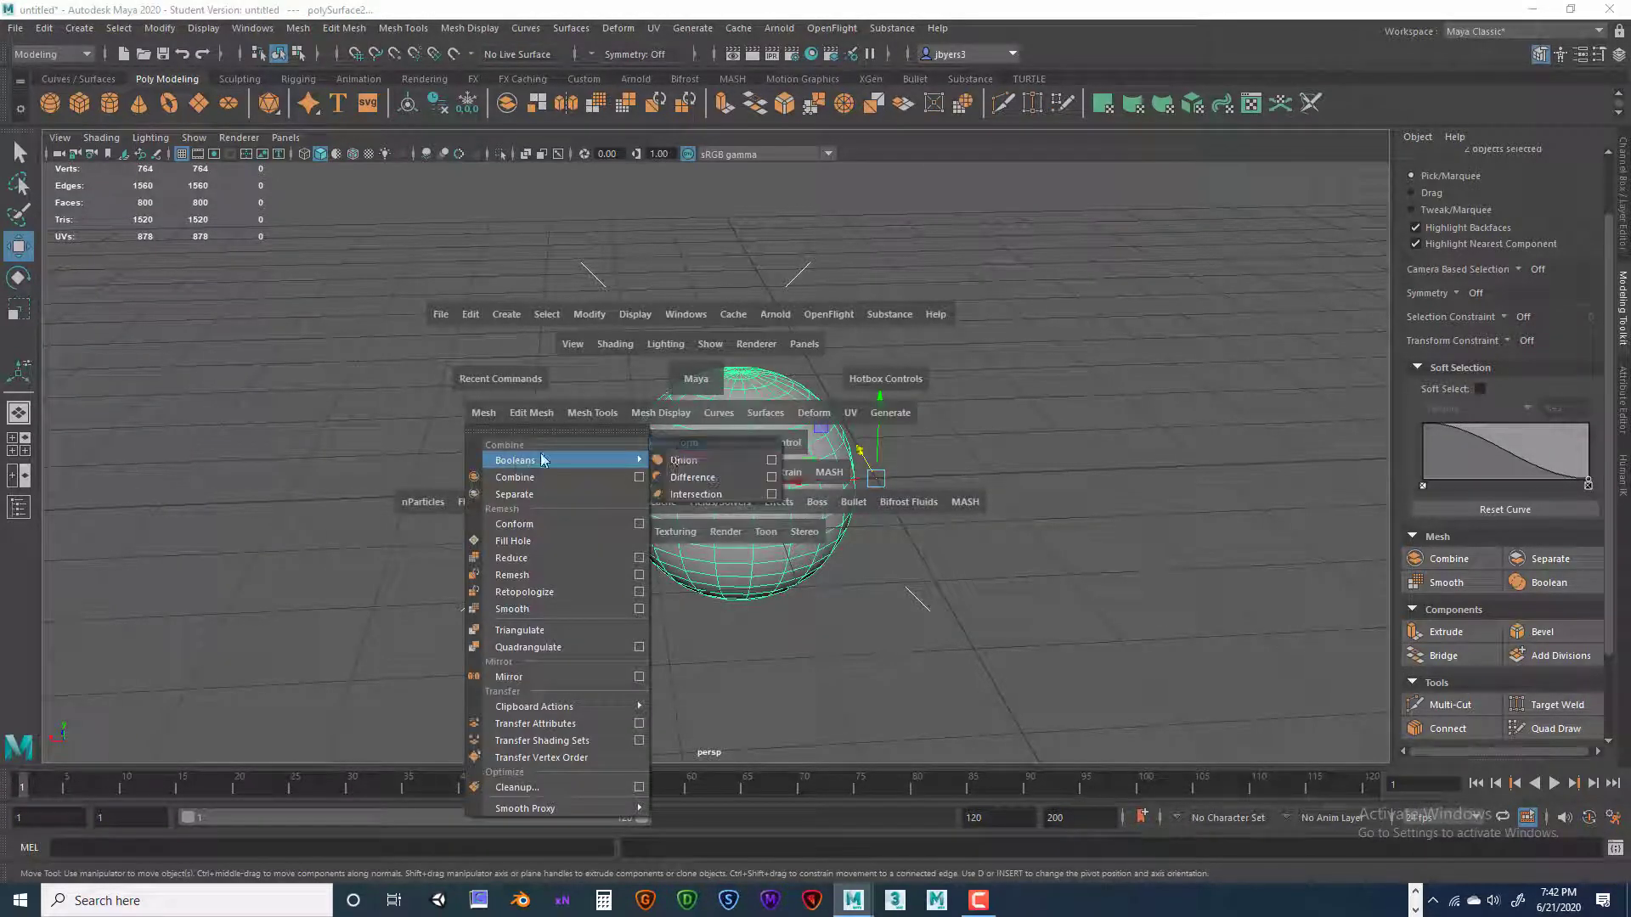
click(772, 461)
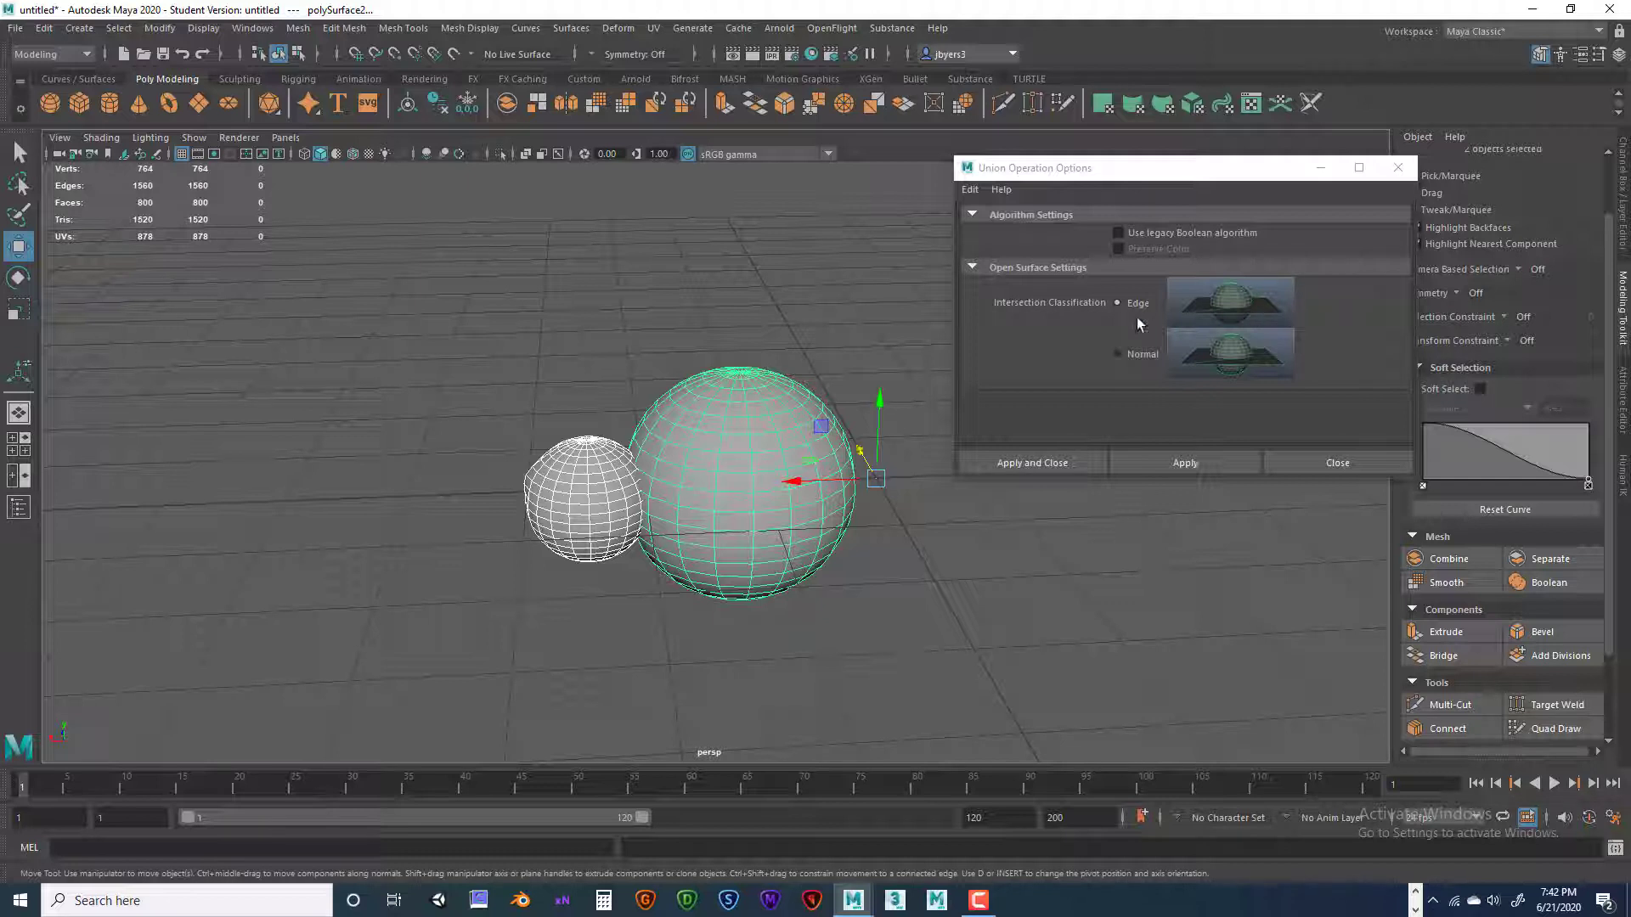
click(1117, 352)
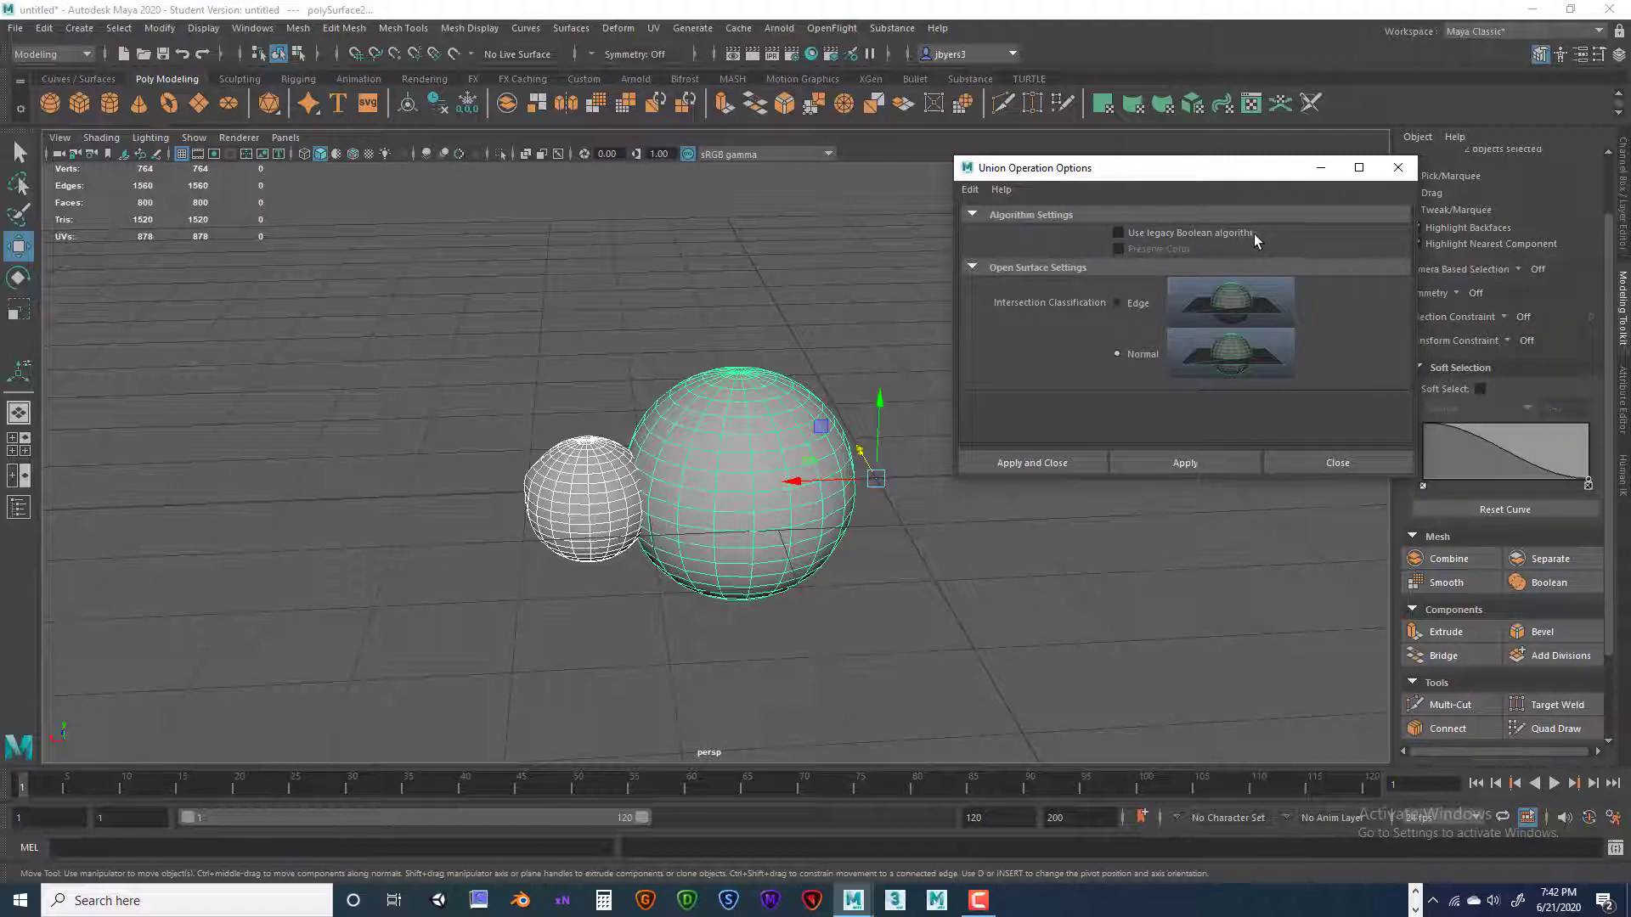
click(1078, 460)
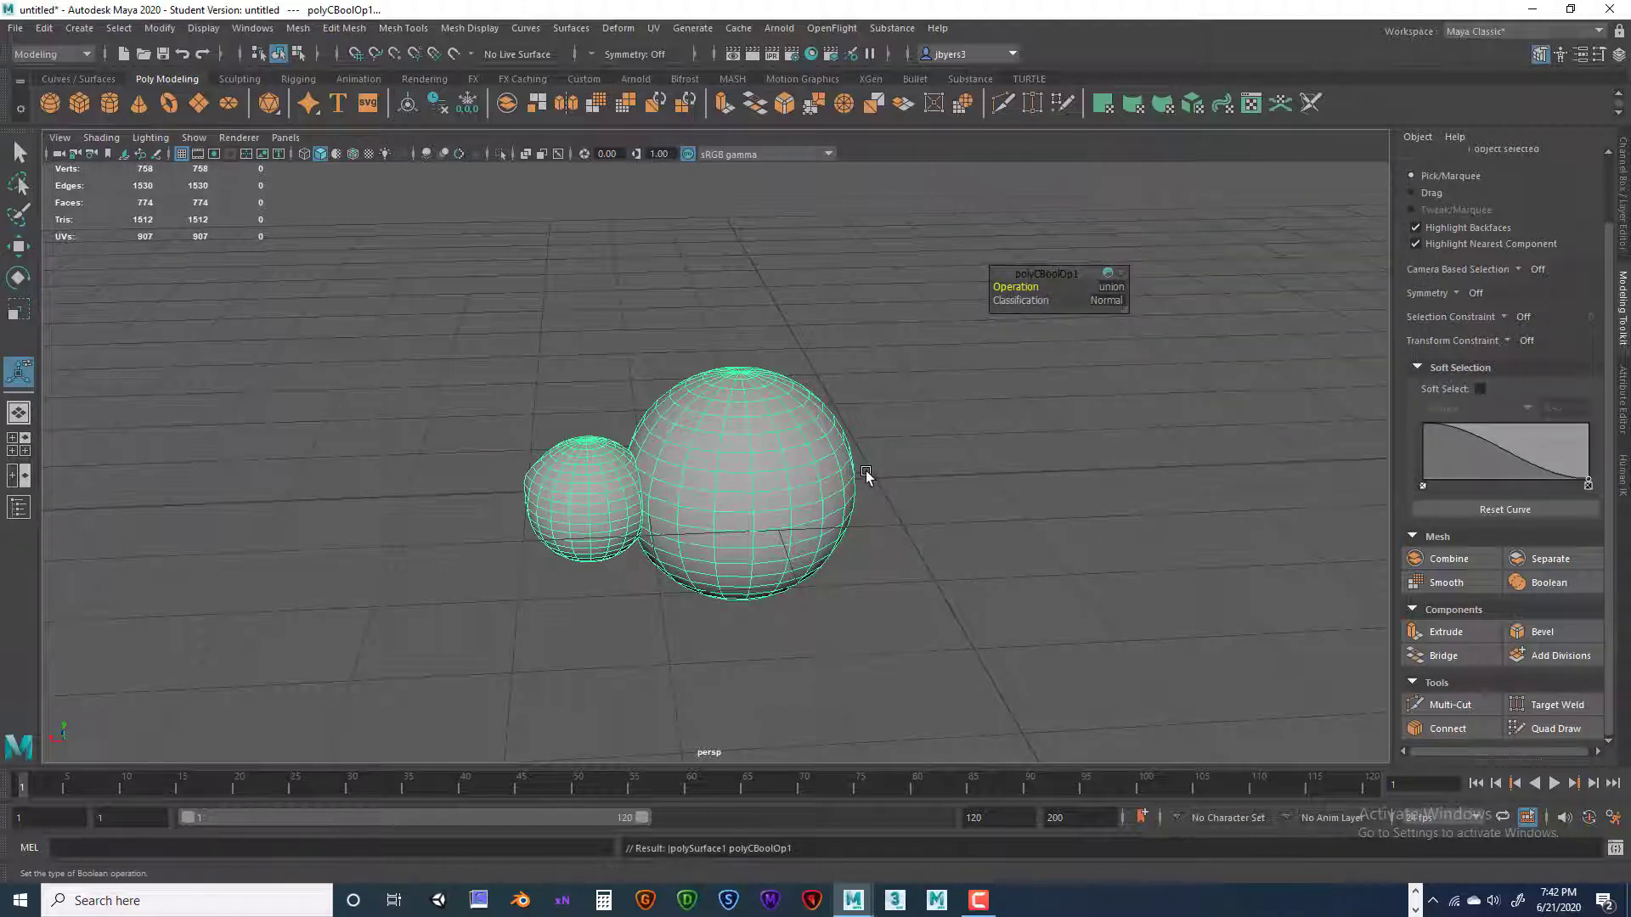
Examine the united spheres' intersection in the front view, displayed in wireframe
key(space)
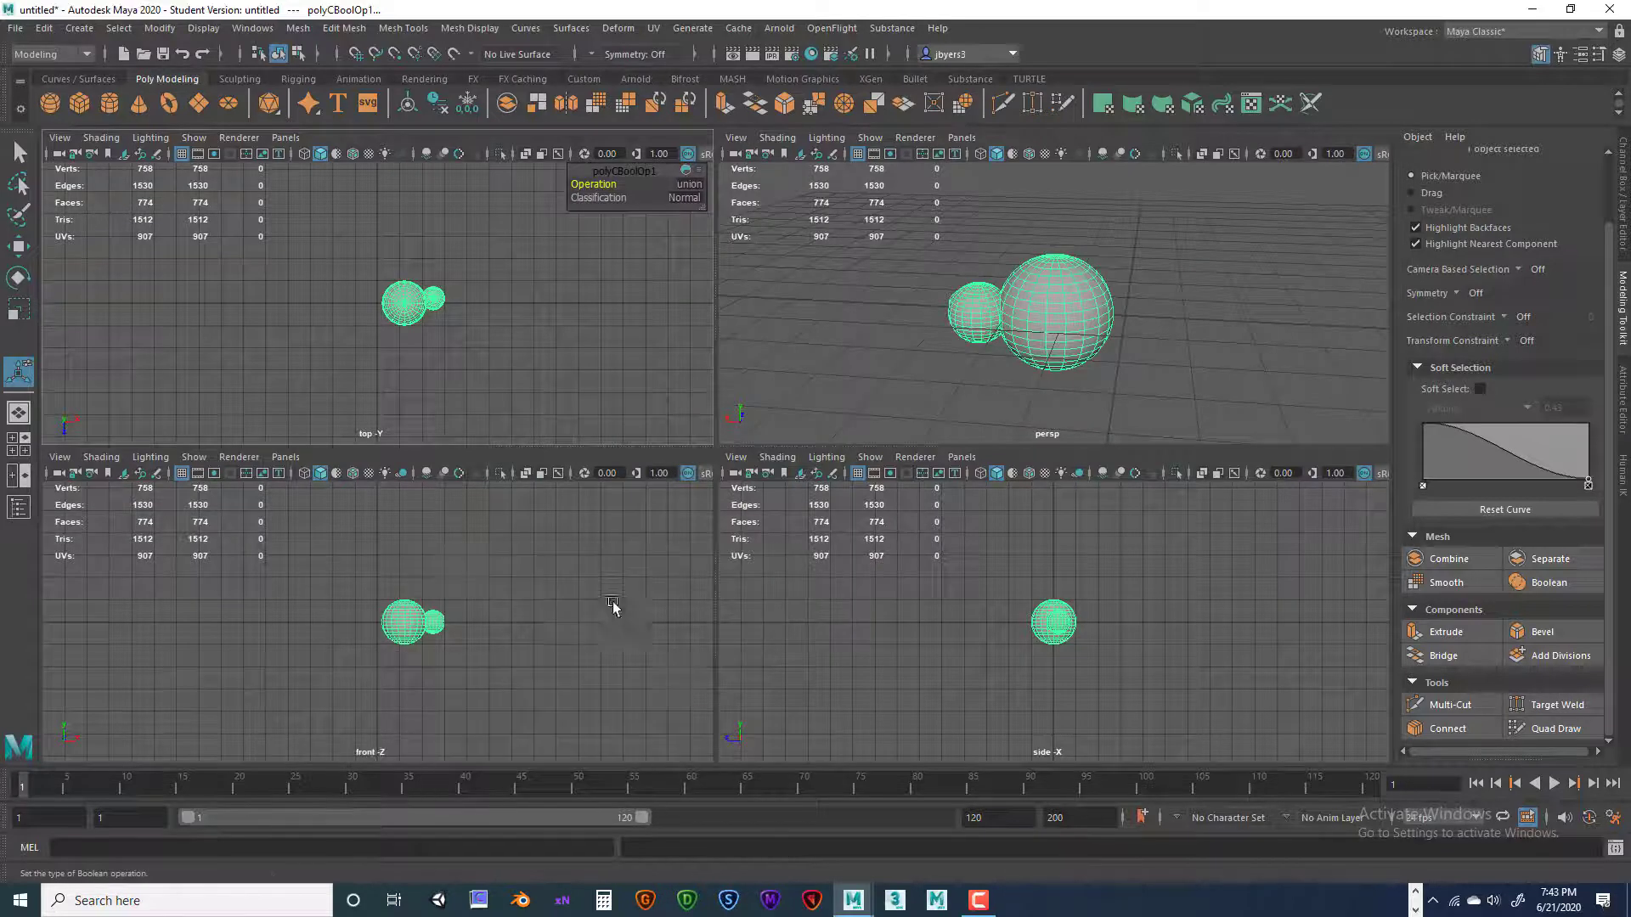
key(space)
scroll(645, 601, up, 6)
alt+middle_drag(819, 561, 683, 595)
scroll(834, 563, up, 2)
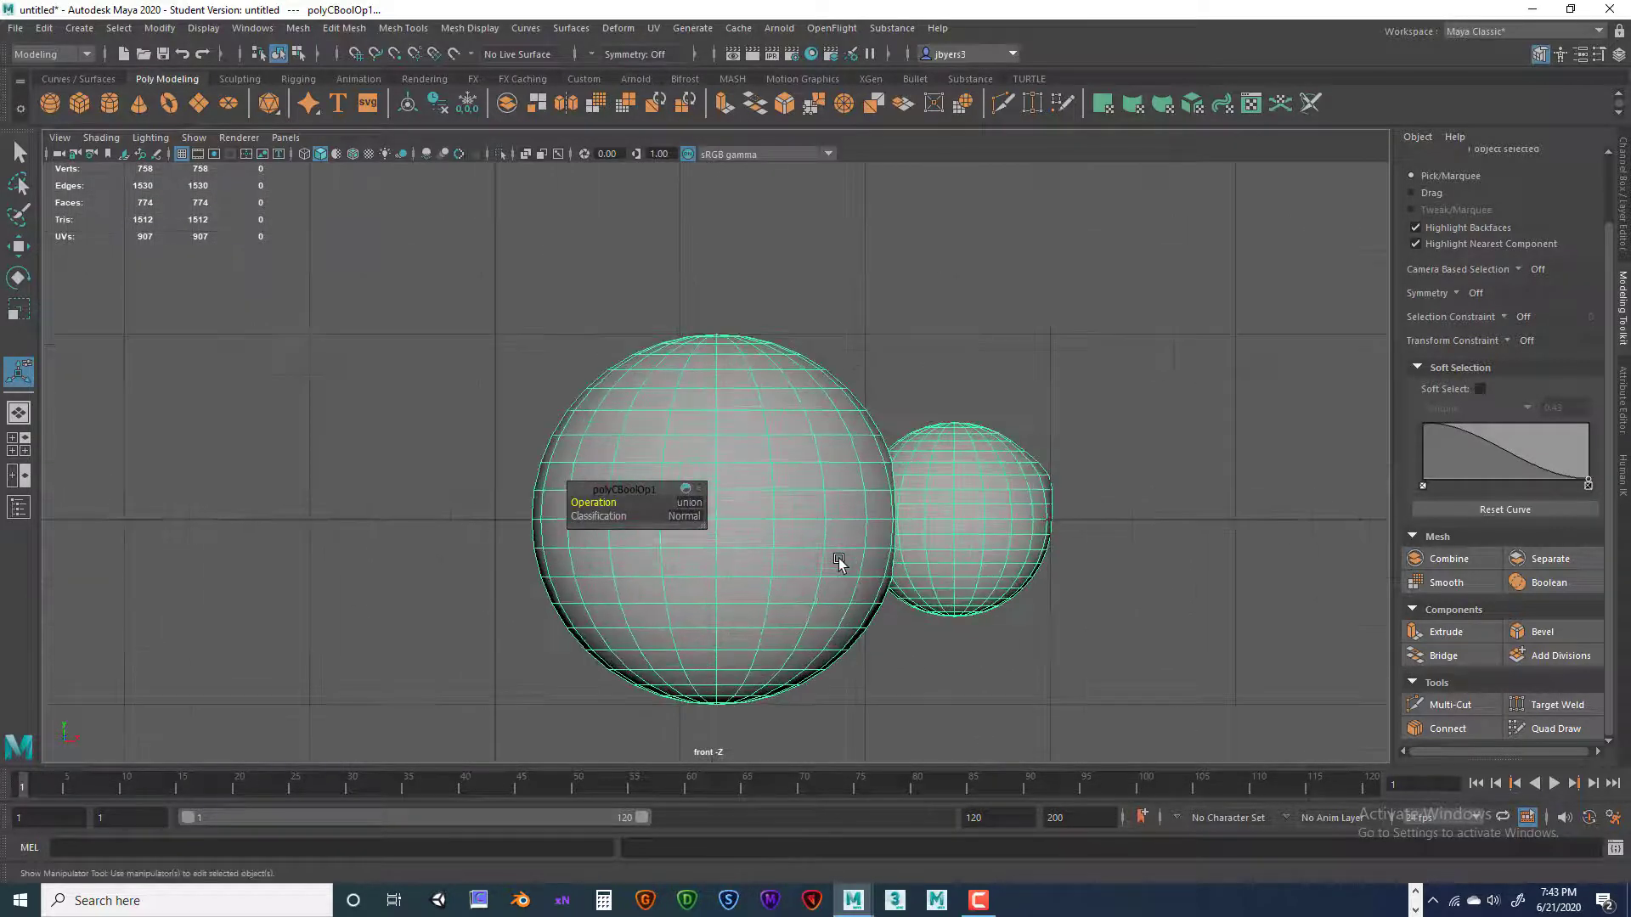
key(4)
scroll(884, 560, up, 2)
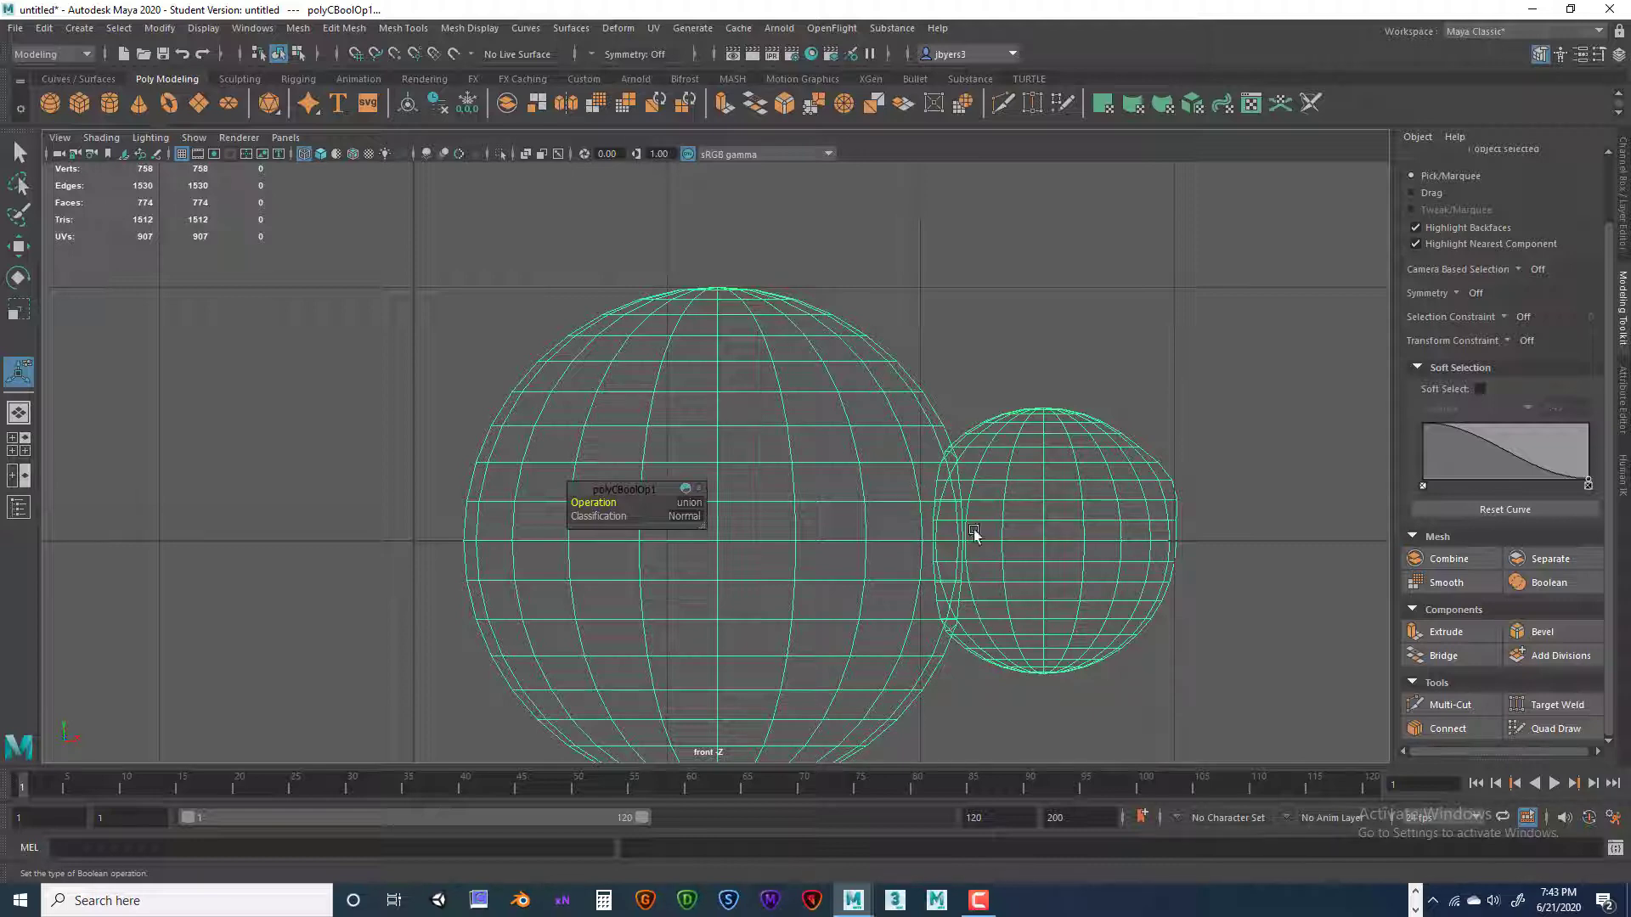
key(space)
key(space)
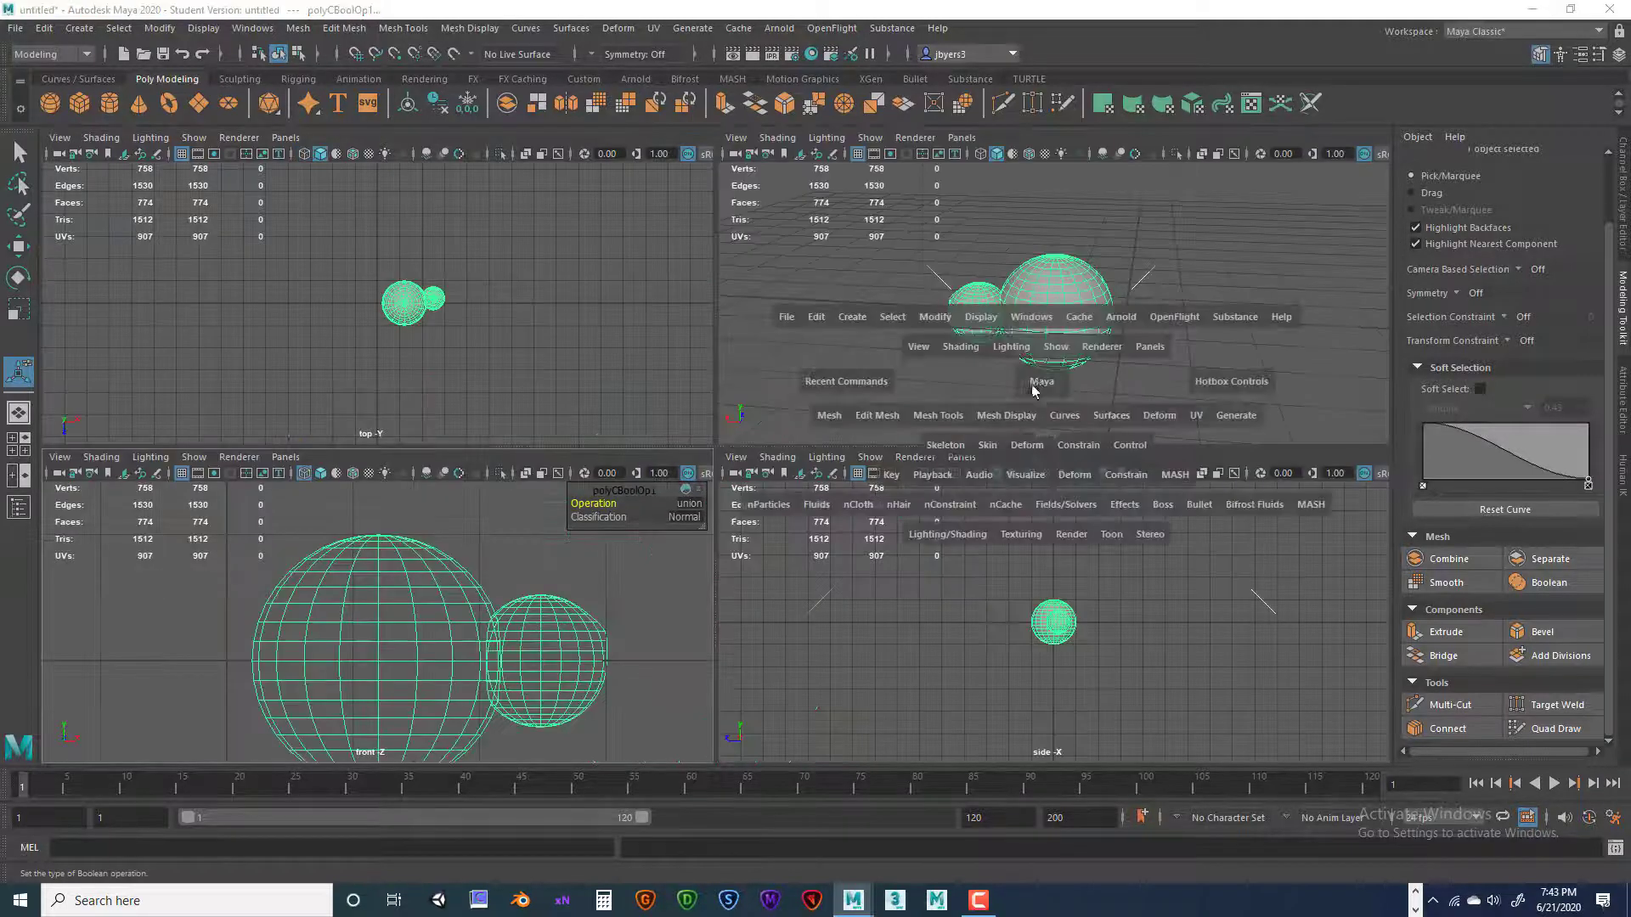
Return to the perspective view and undo the Boolean Union, the selections and the small sphere's last moves
alt+drag(985, 416, 943, 463)
alt+right_drag(943, 463, 1164, 463)
alt+middle_drag(824, 448, 855, 448)
alt+drag(855, 448, 881, 416)
key(ctrl+z)
key(ctrl+z)
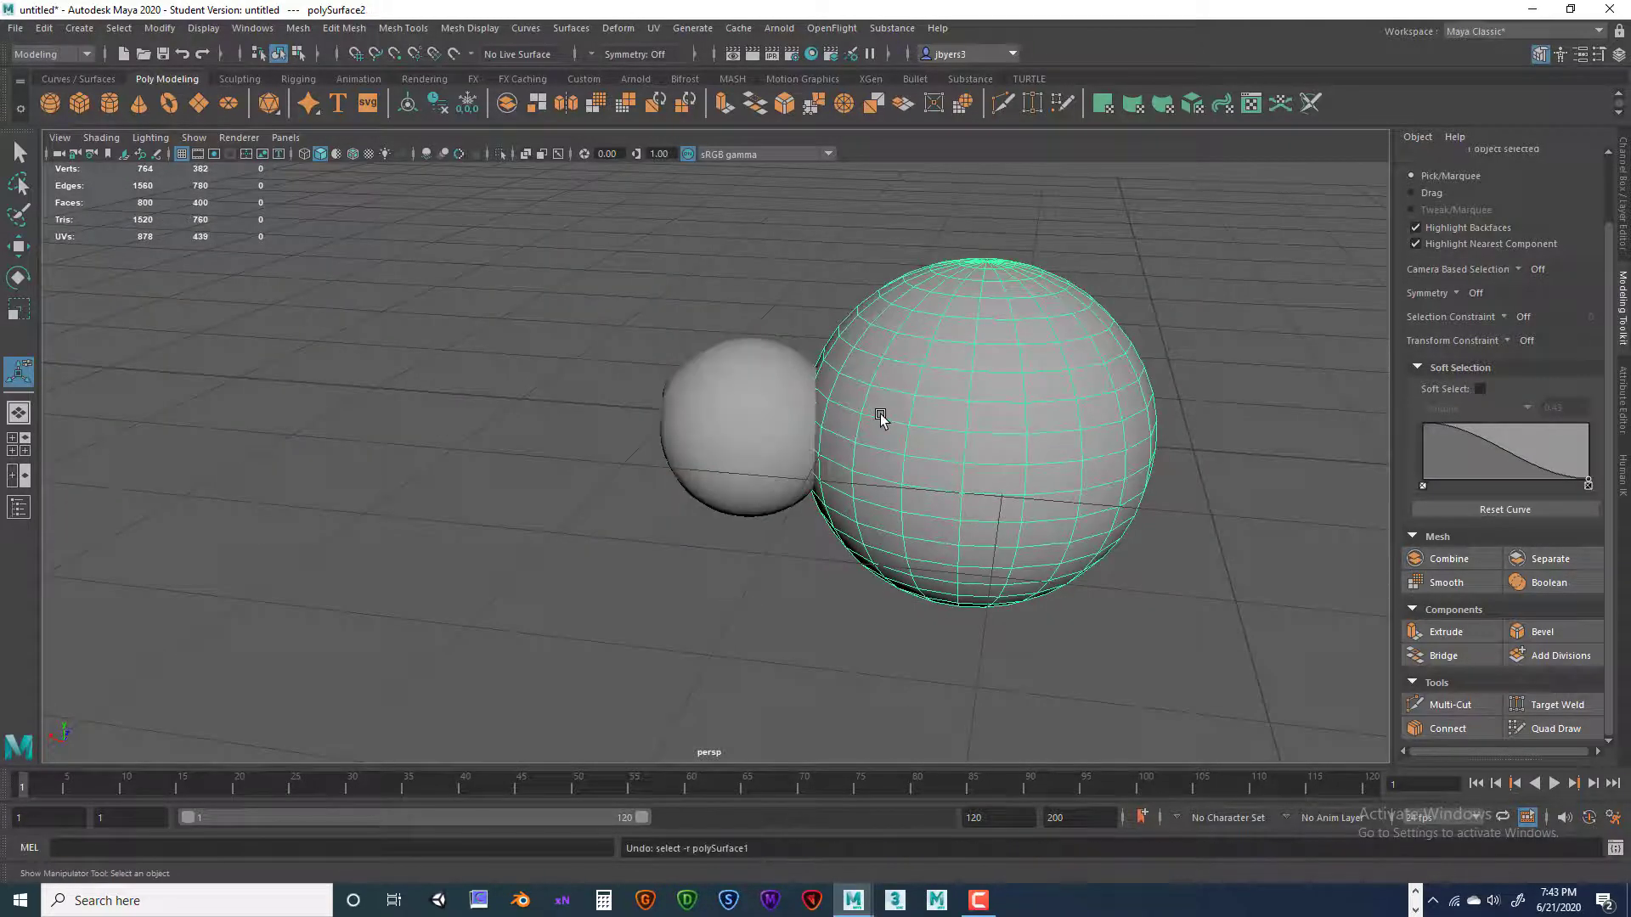
key(ctrl+z)
key(ctrl+z)
key(ctrl+z)
key(ctrl+z)
key(ctrl+z)
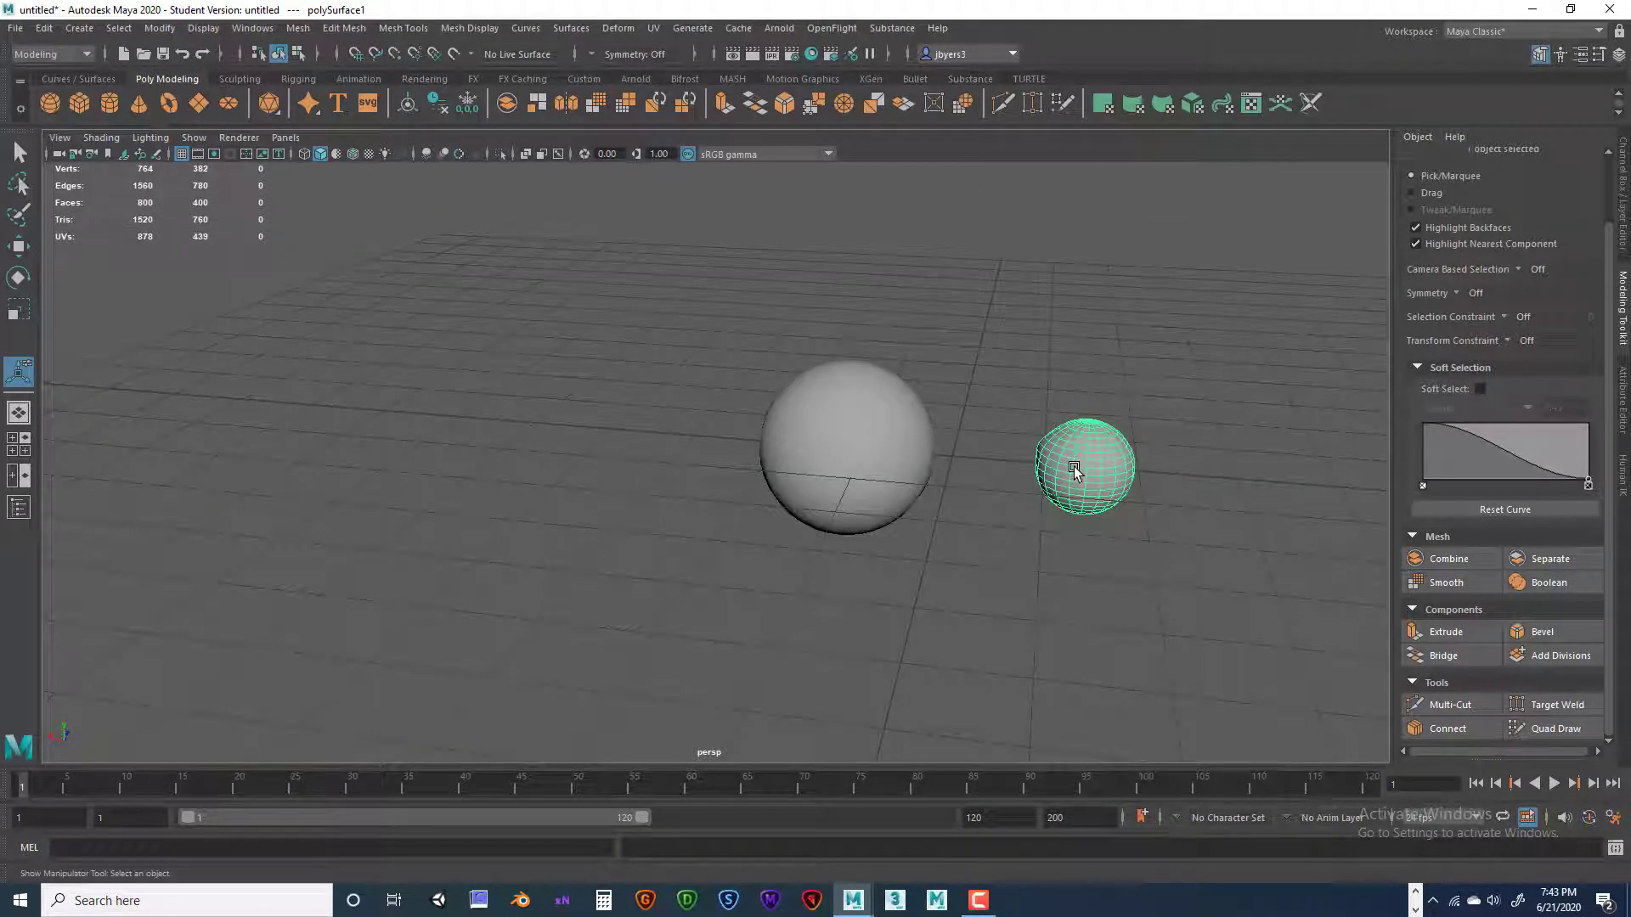
Move the small sphere along X to the other side of the large sphere until they overlap, and deselect it
key(w)
drag(1010, 463, 737, 482)
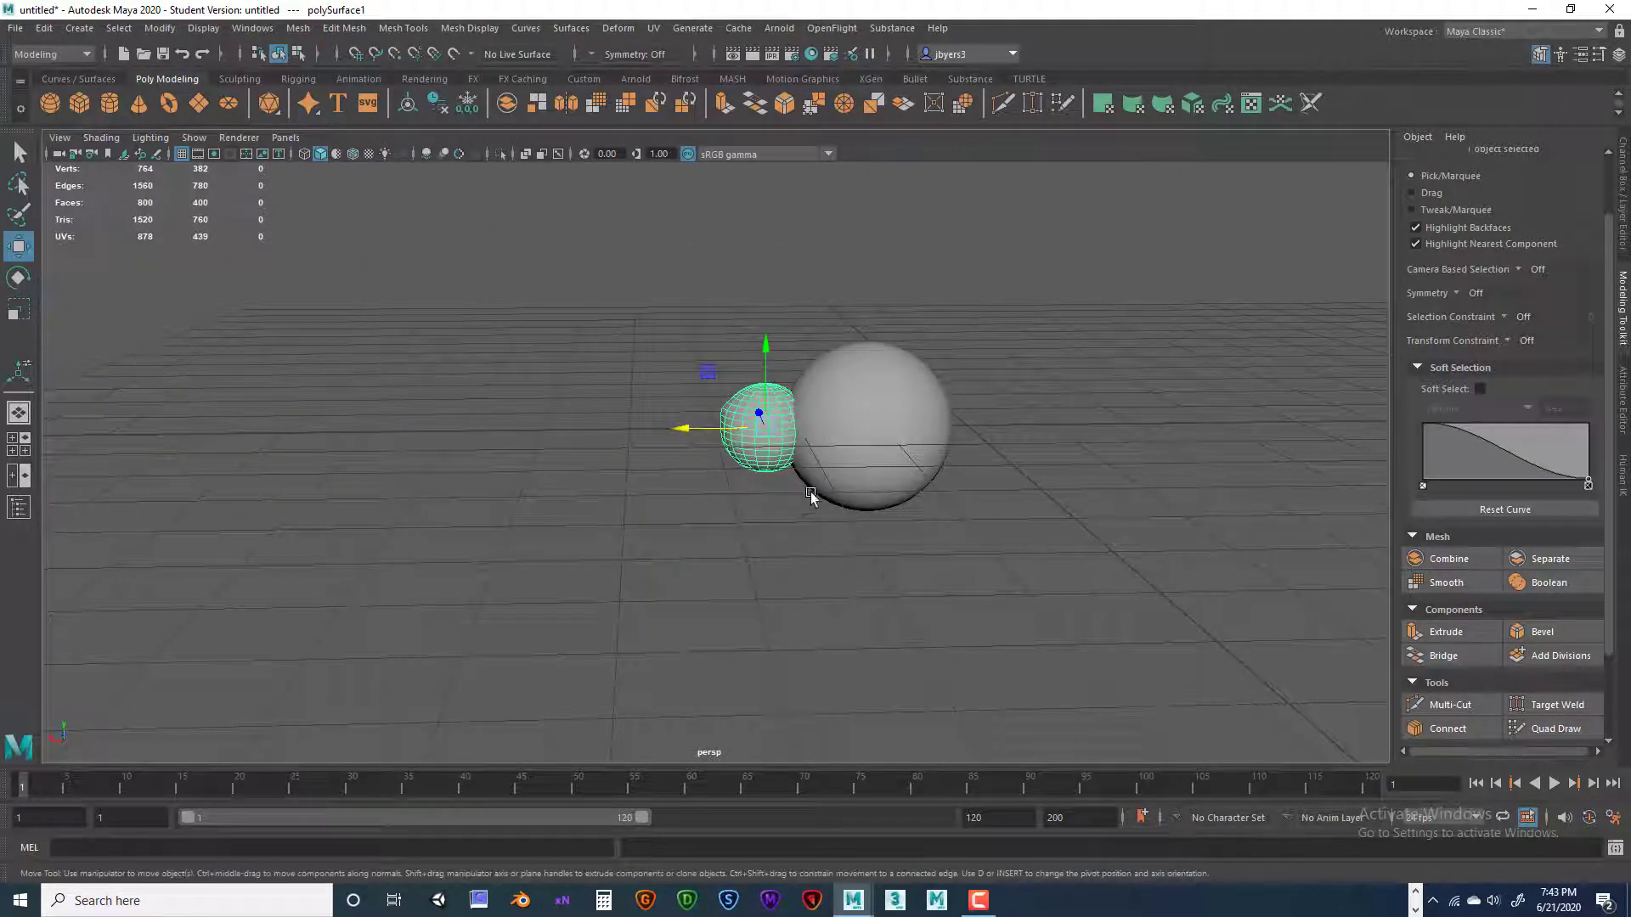
click(809, 494)
Subtract the large sphere from the small one with Boolean Difference, using intersection classification Edge, and view the cut side
click(765, 456)
shift+click(875, 410)
key(space)
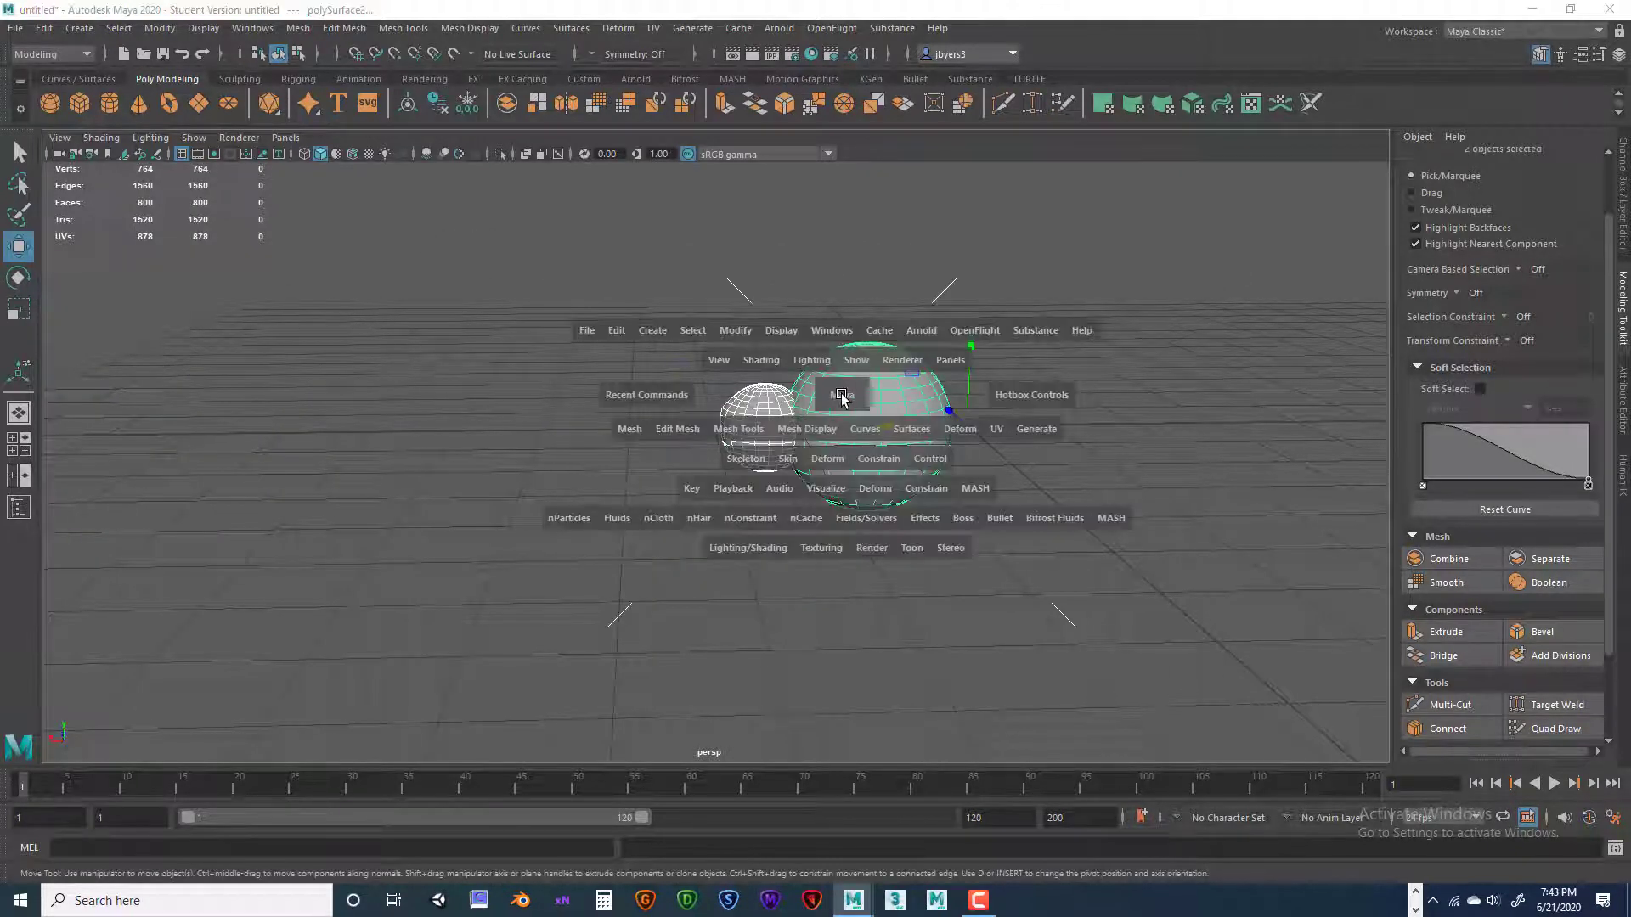
click(638, 429)
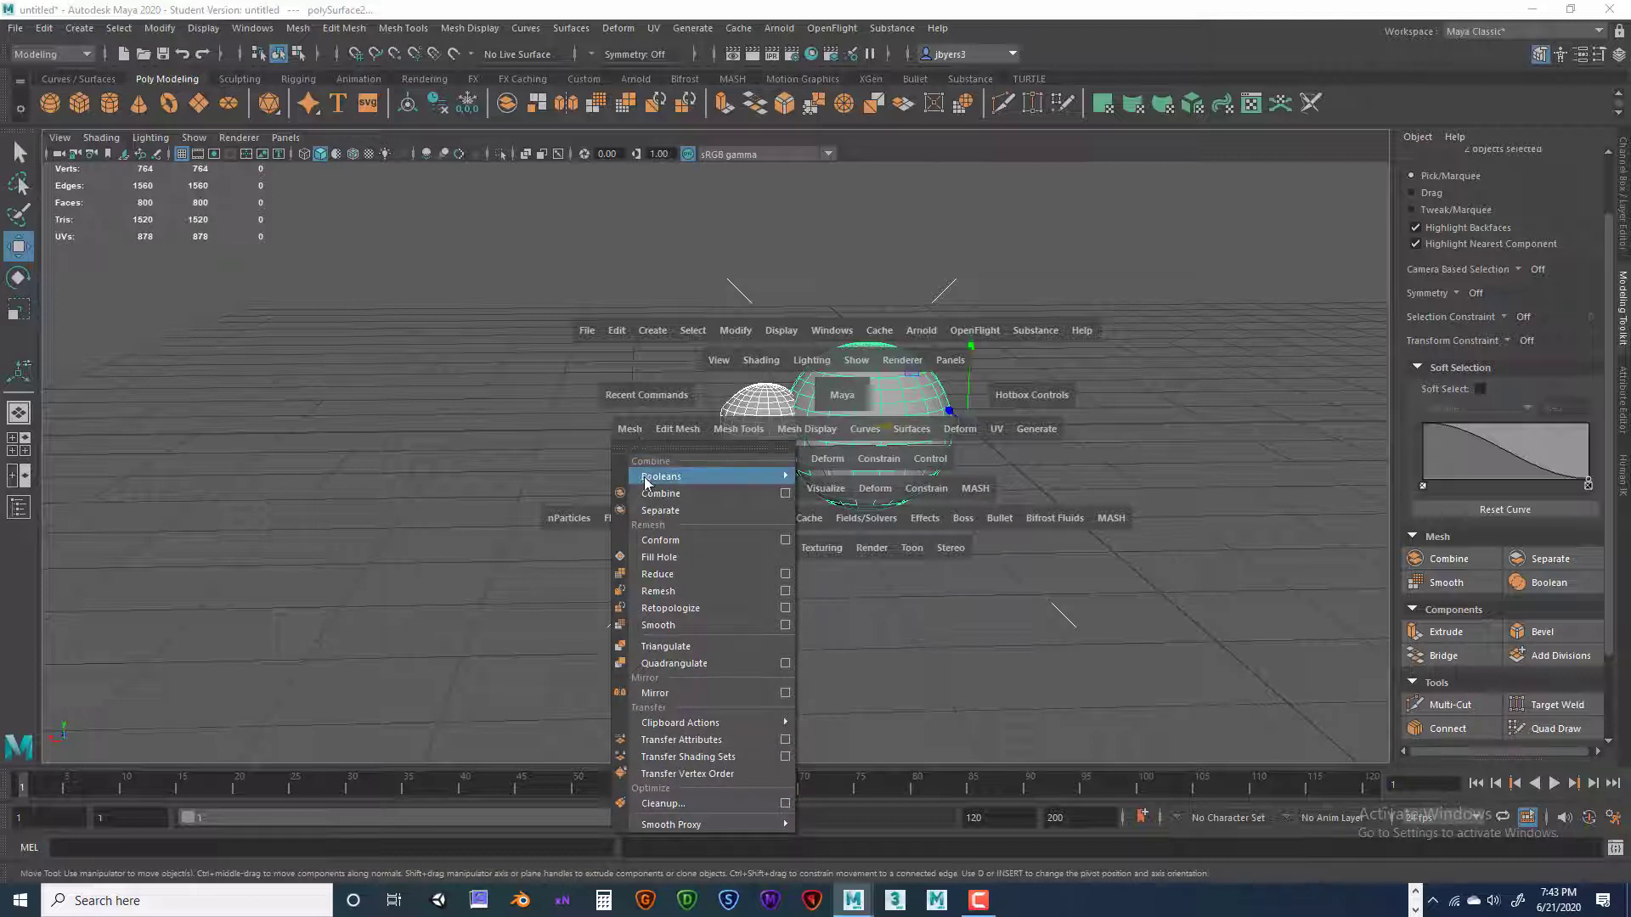
mouse_move(765, 477)
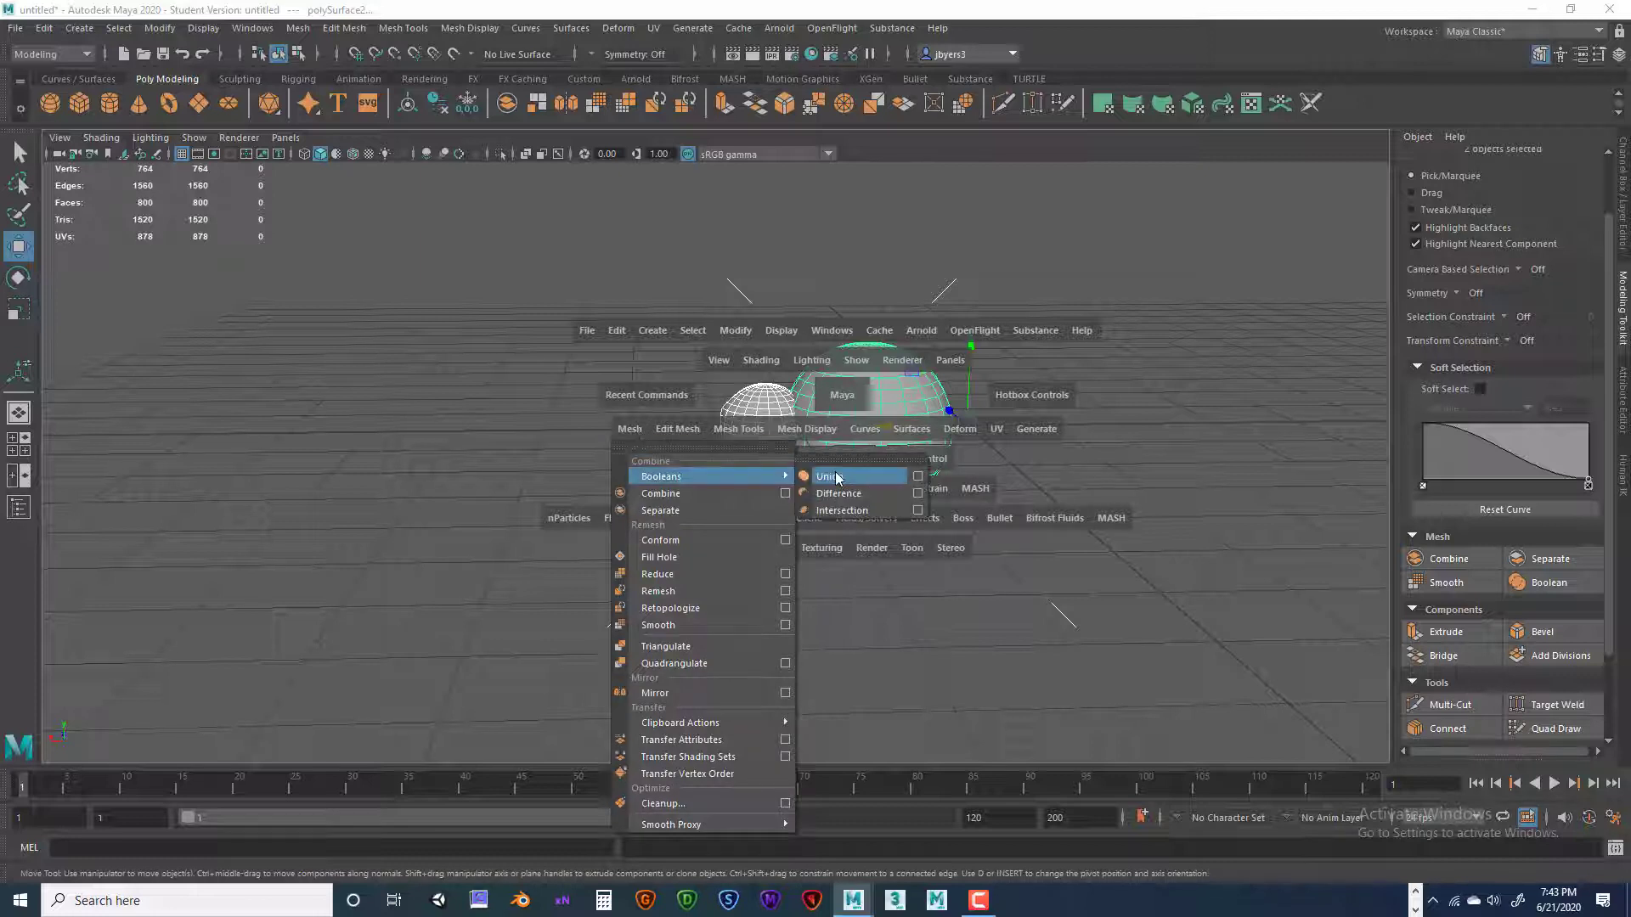
click(917, 493)
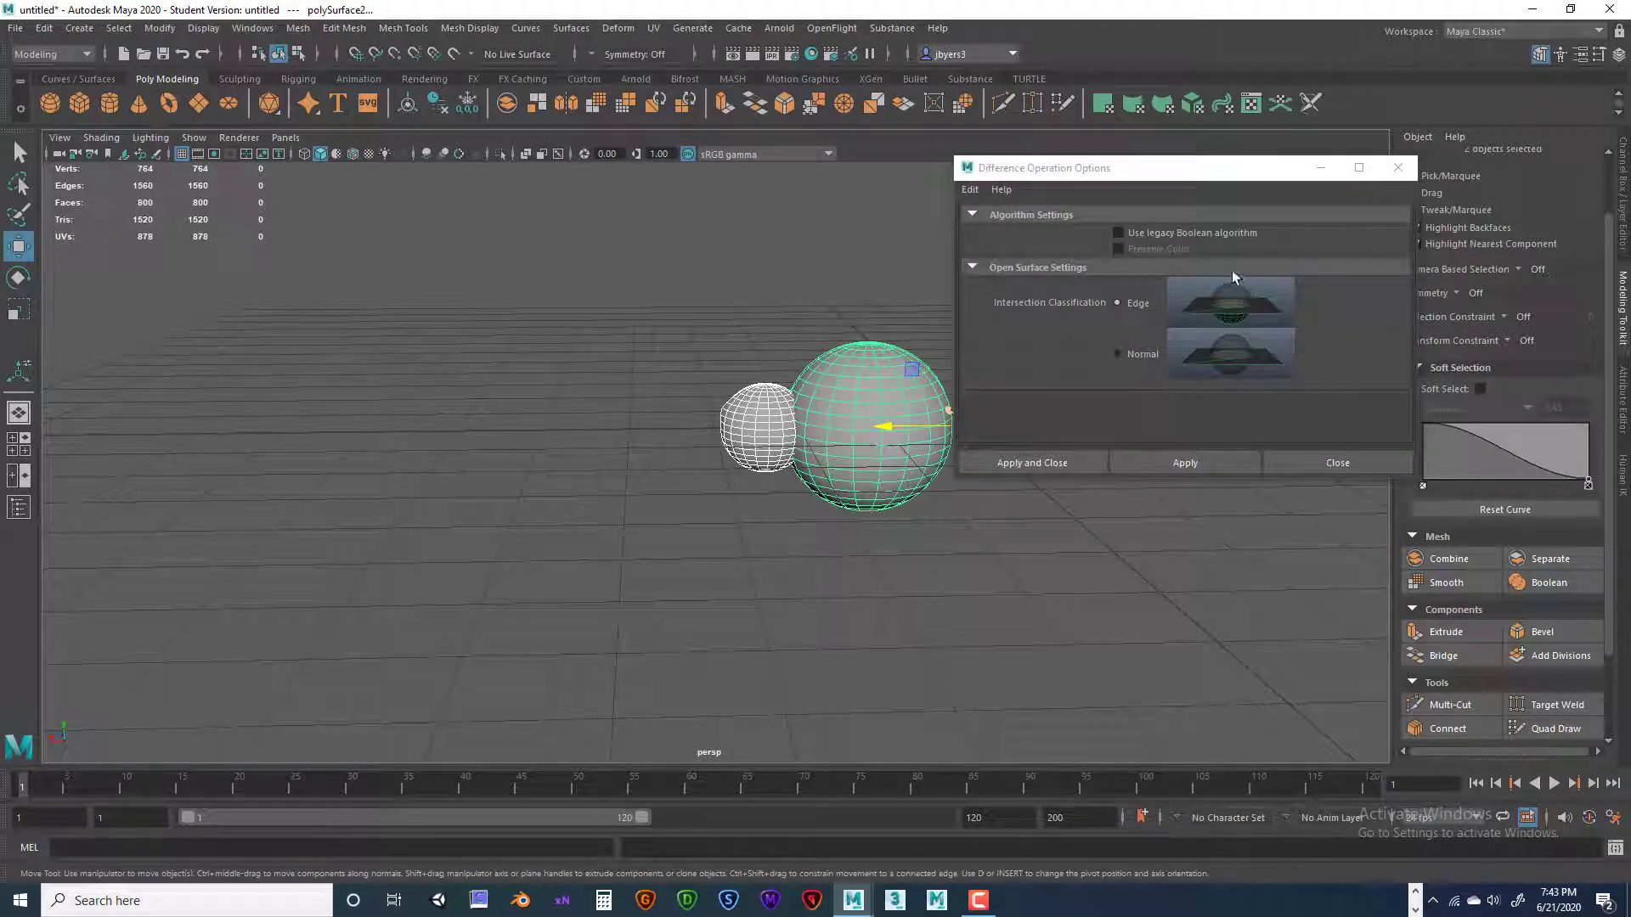
click(1053, 461)
alt+drag(917, 514, 820, 518)
alt+right_drag(820, 519, 941, 504)
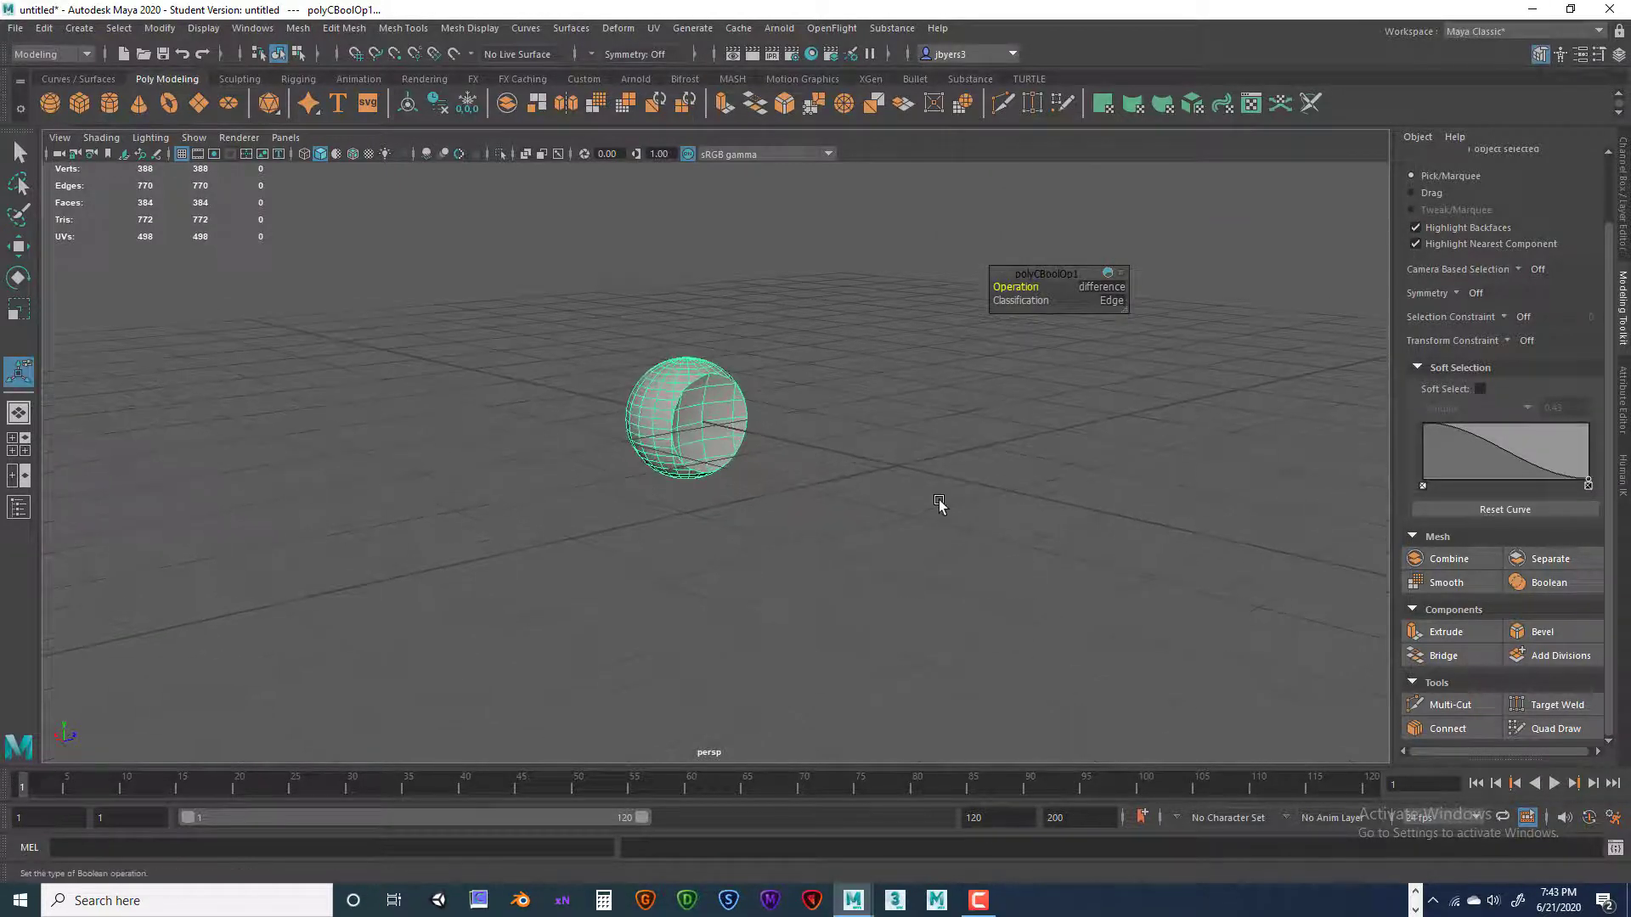
Undo the Boolean Difference and the sphere selection made for it
key(ctrl+z)
key(ctrl+z)
alt+drag(911, 544, 960, 544)
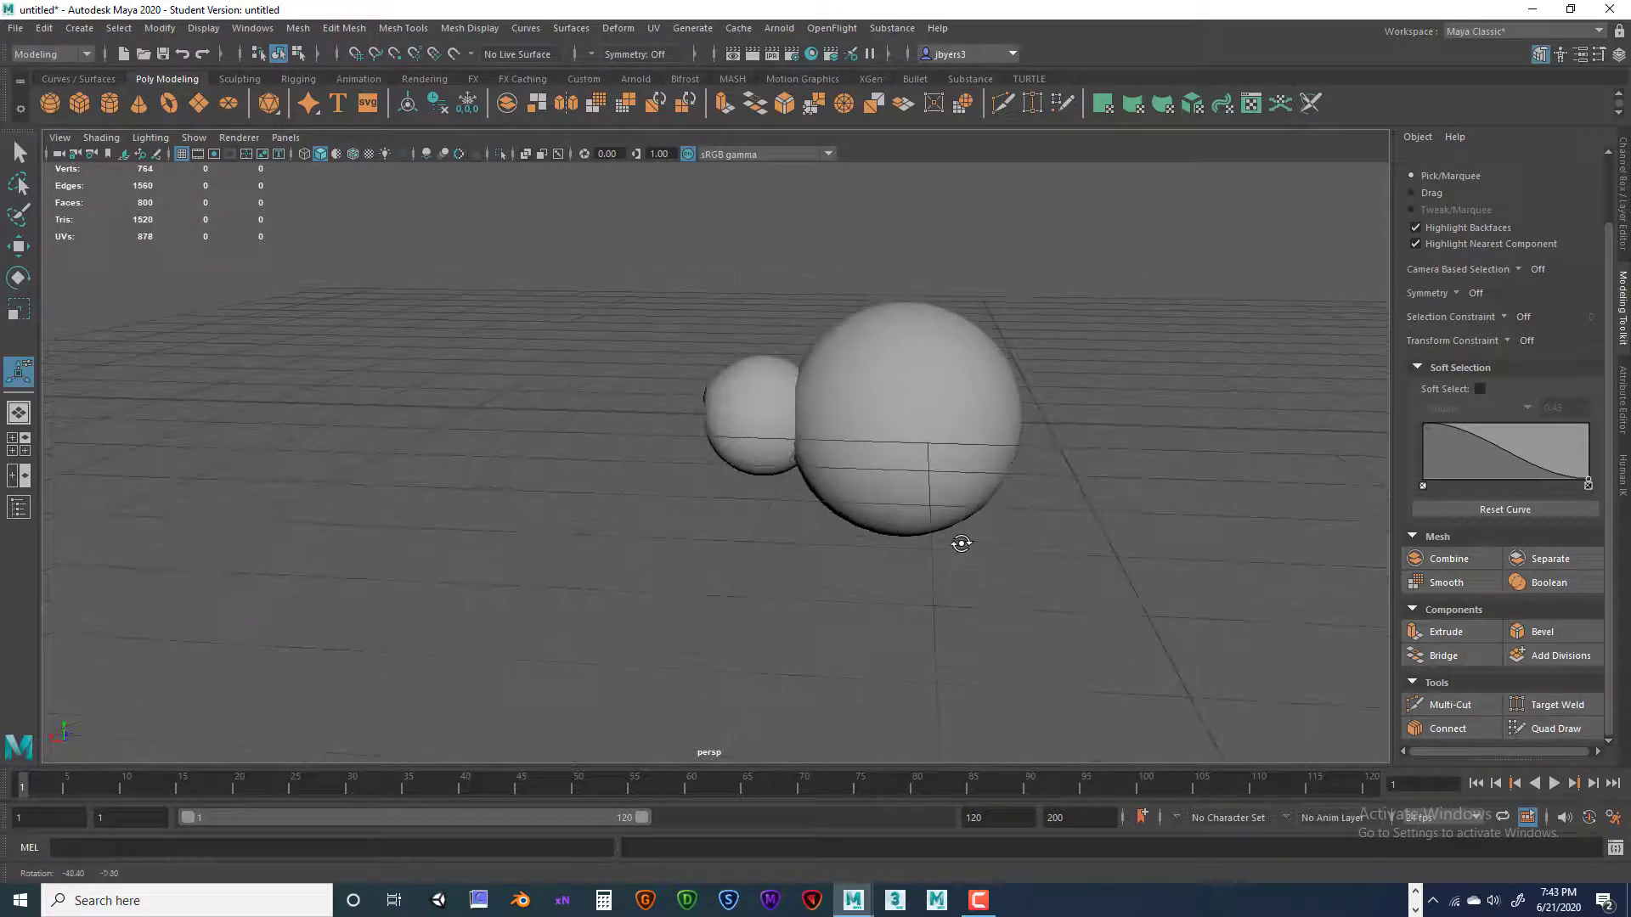
key(ctrl+z)
Select the large sphere first and the small one second, and subtract the small sphere with Boolean Difference
click(938, 460)
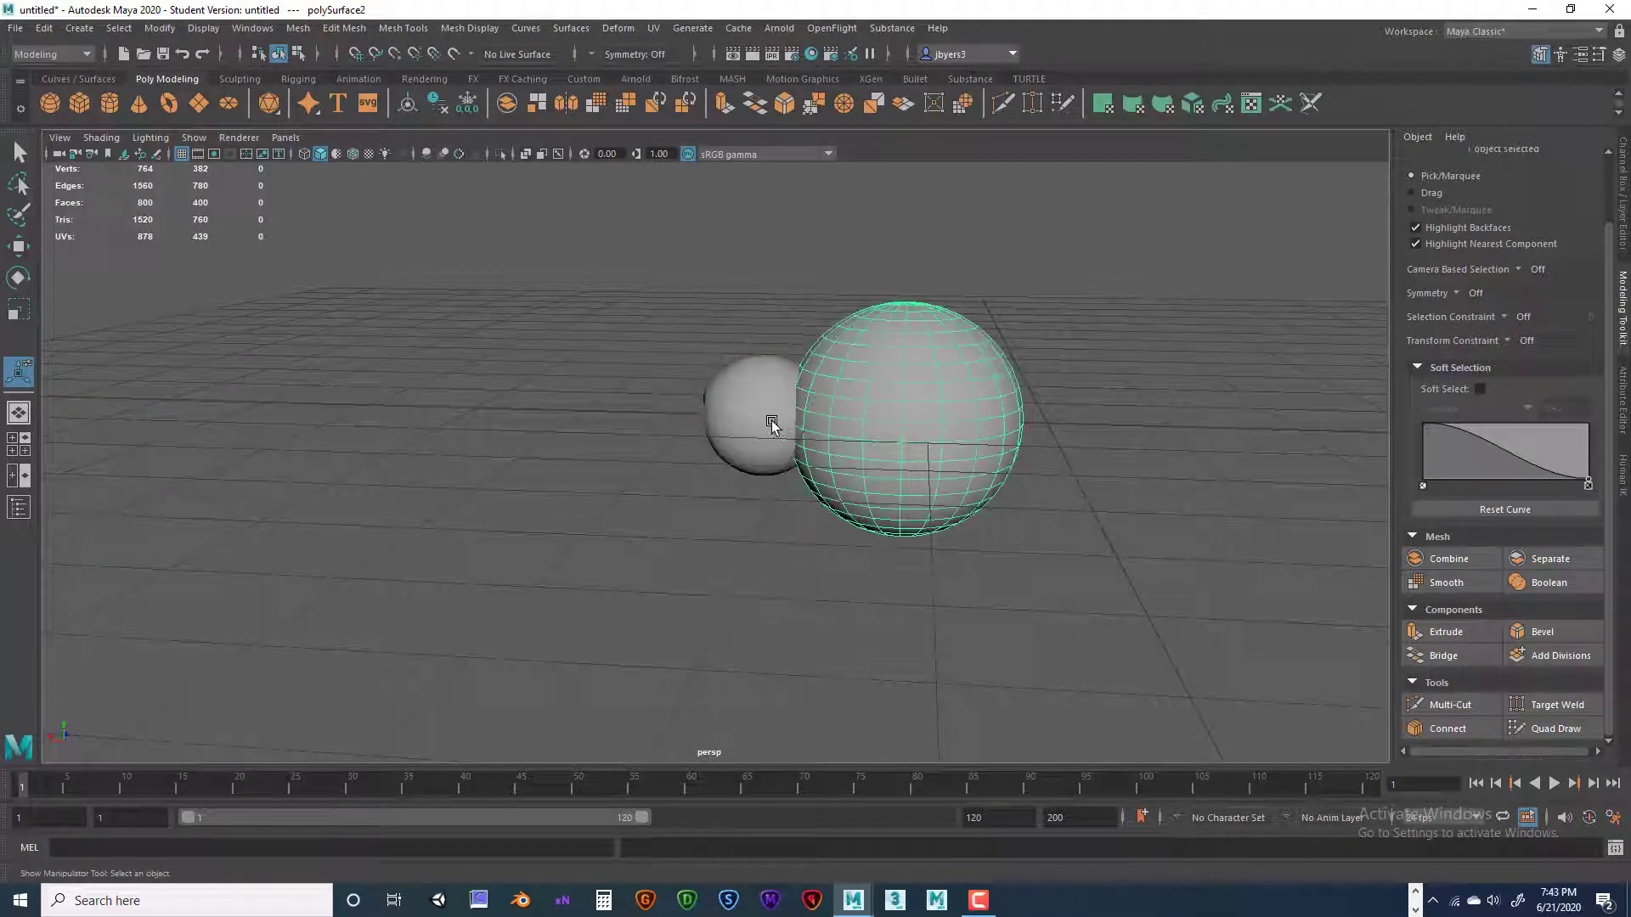
shift+click(771, 422)
key(space)
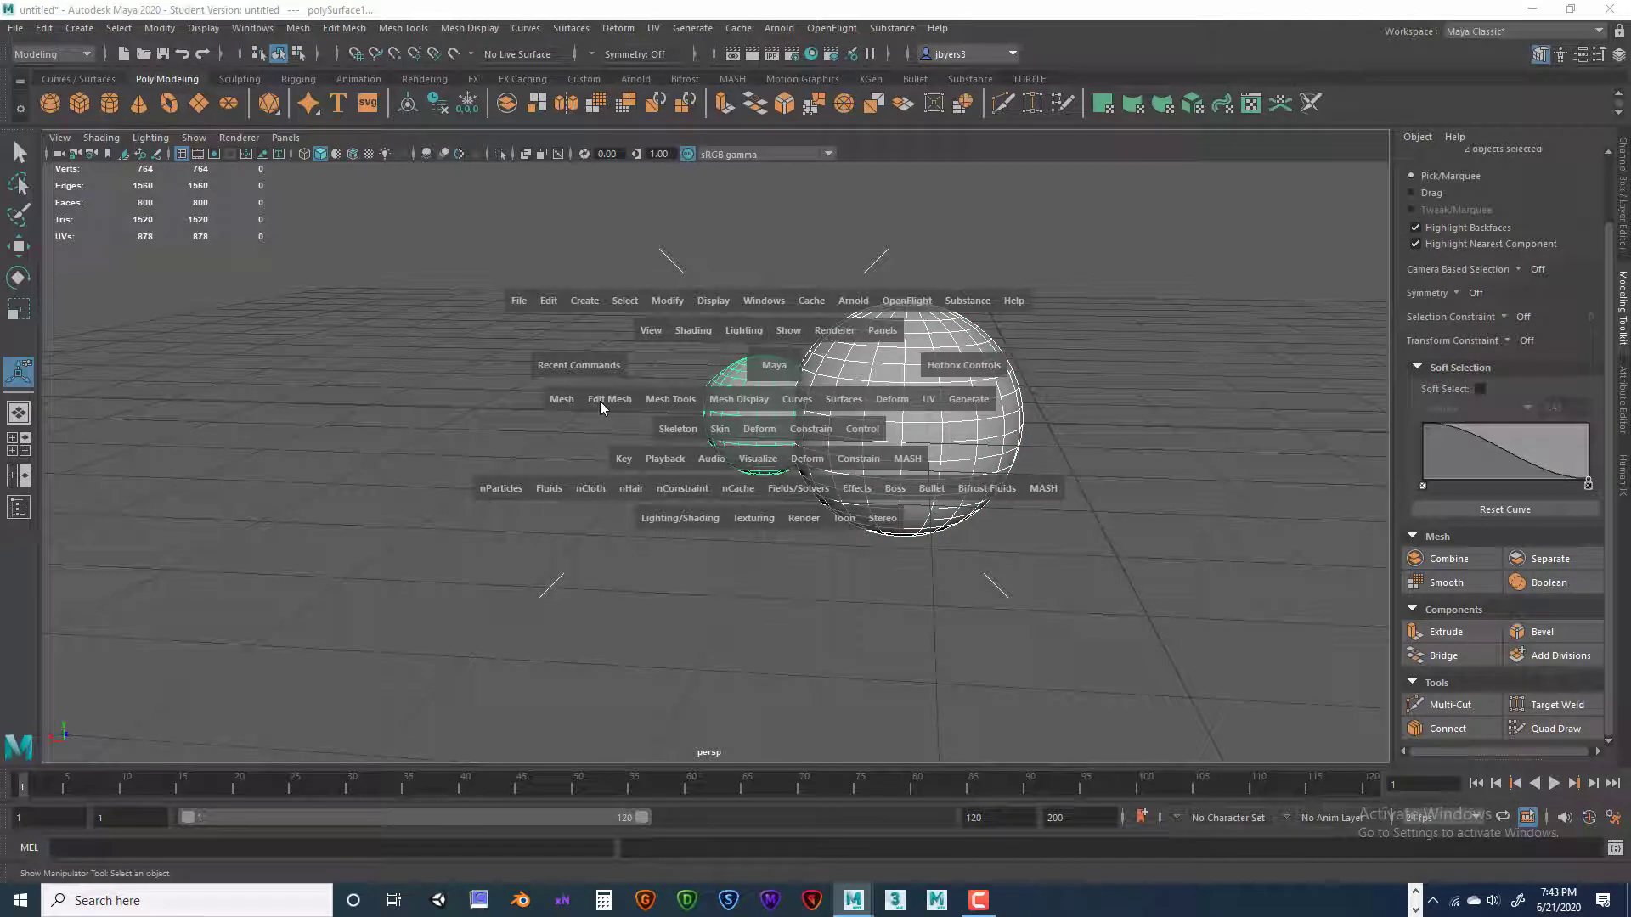
click(561, 400)
mouse_move(612, 447)
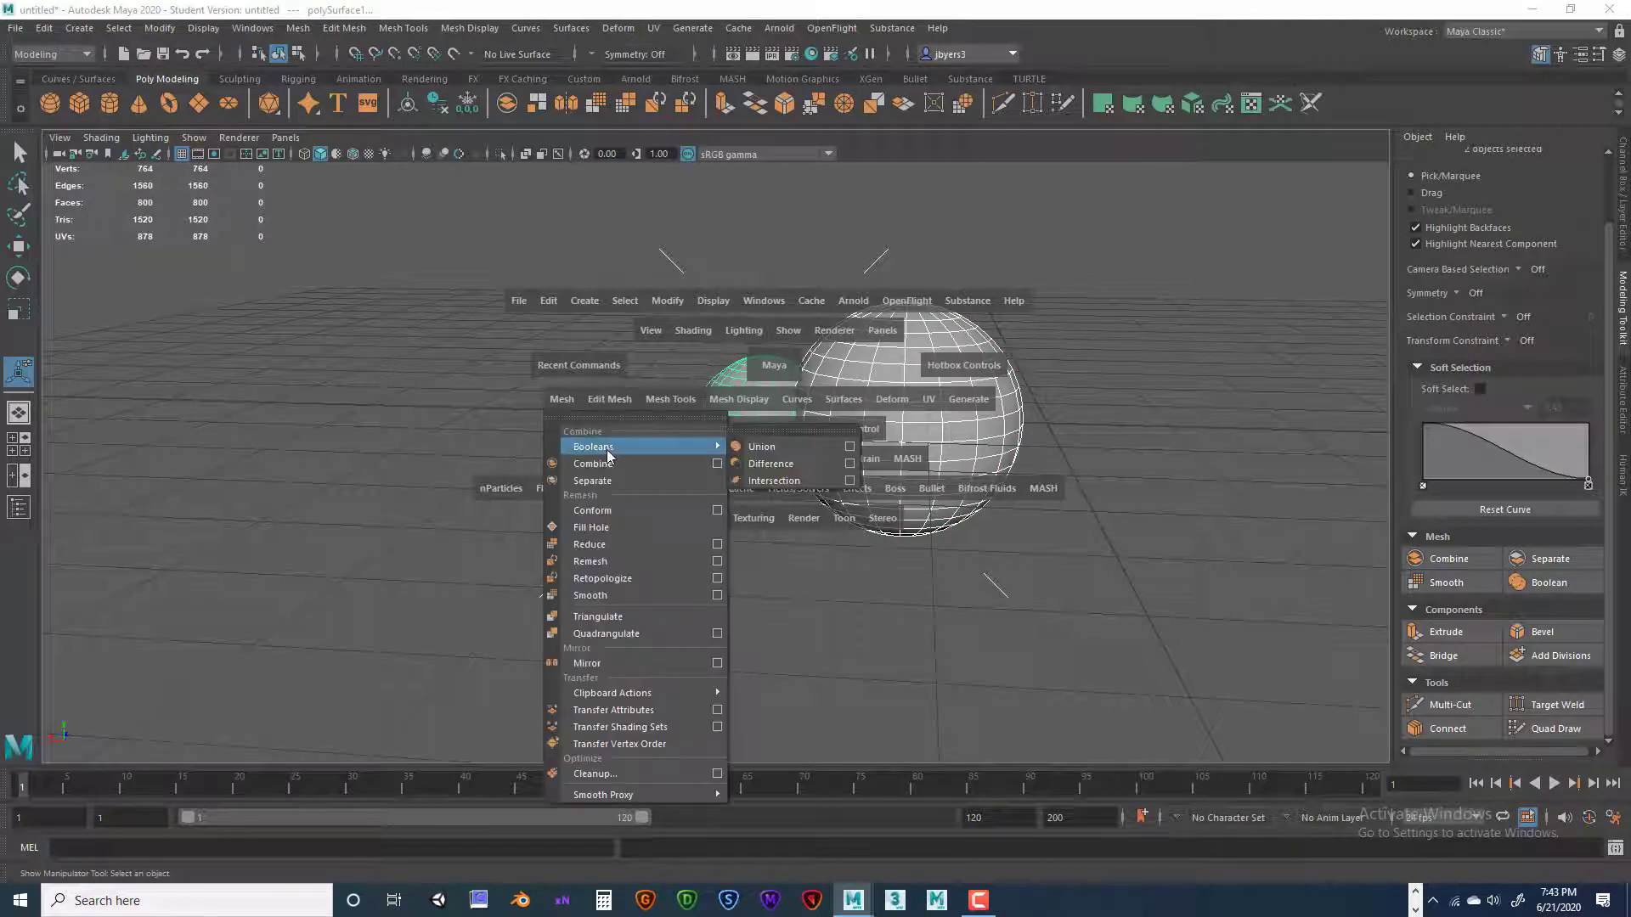
click(770, 463)
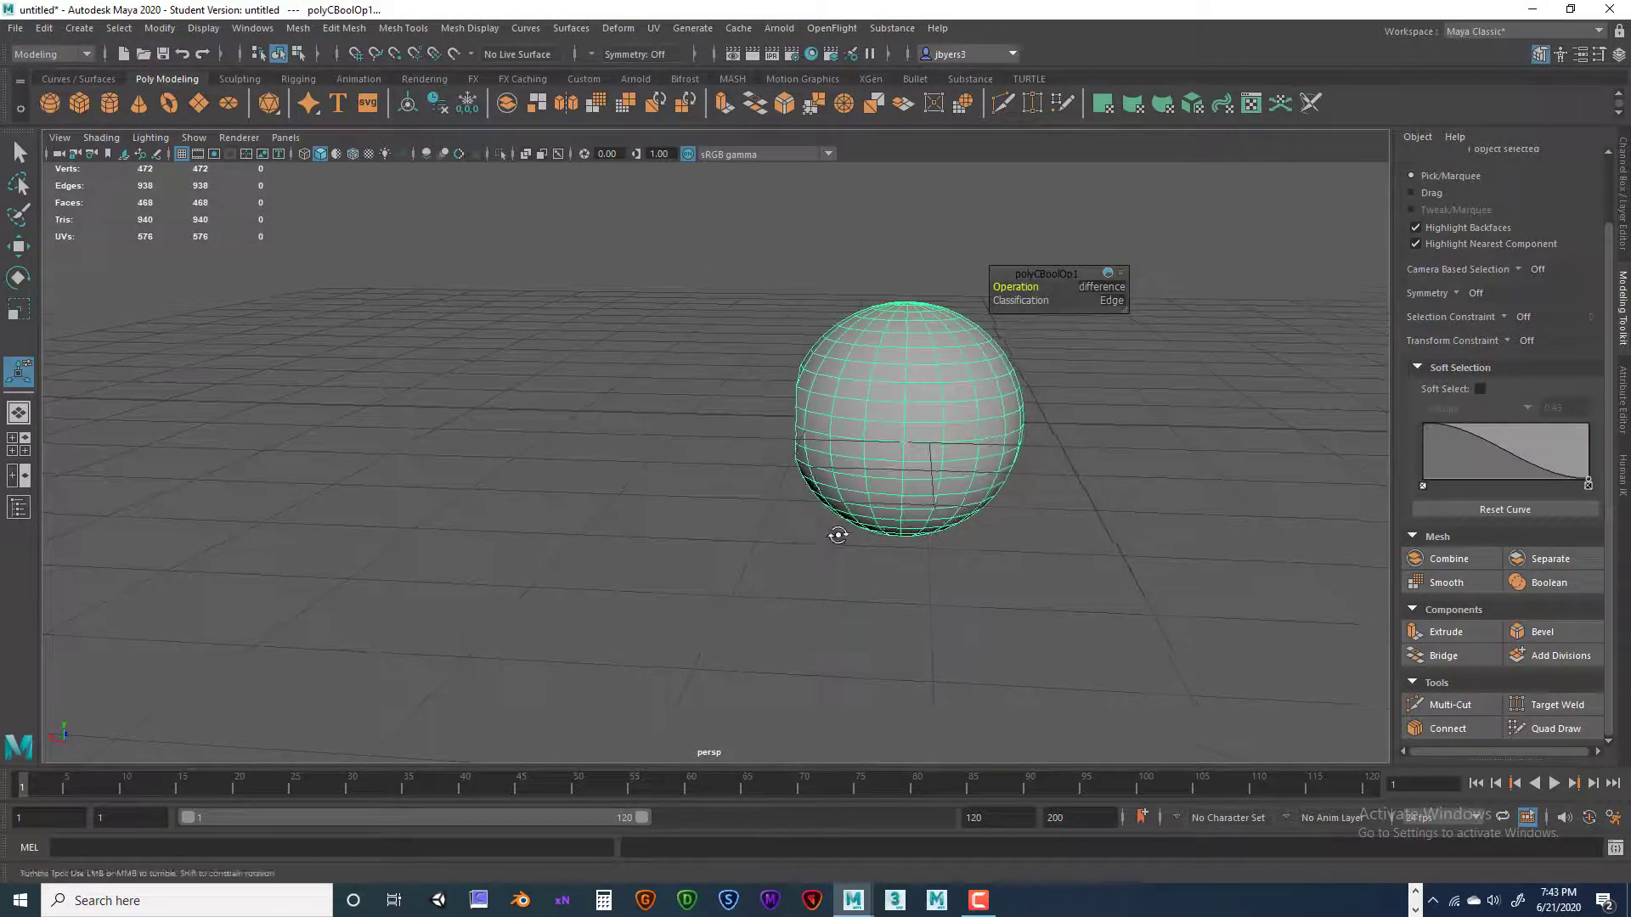
Display the cut sphere's vertices and examine those around the rim of the hollow
scroll(923, 512, up, 3)
alt+middle_drag(935, 477, 852, 557)
scroll(852, 558, up, 3)
alt+drag(818, 514, 883, 503)
alt+middle_drag(884, 503, 848, 525)
scroll(1067, 484, up, 2)
right_drag(913, 365, 836, 365)
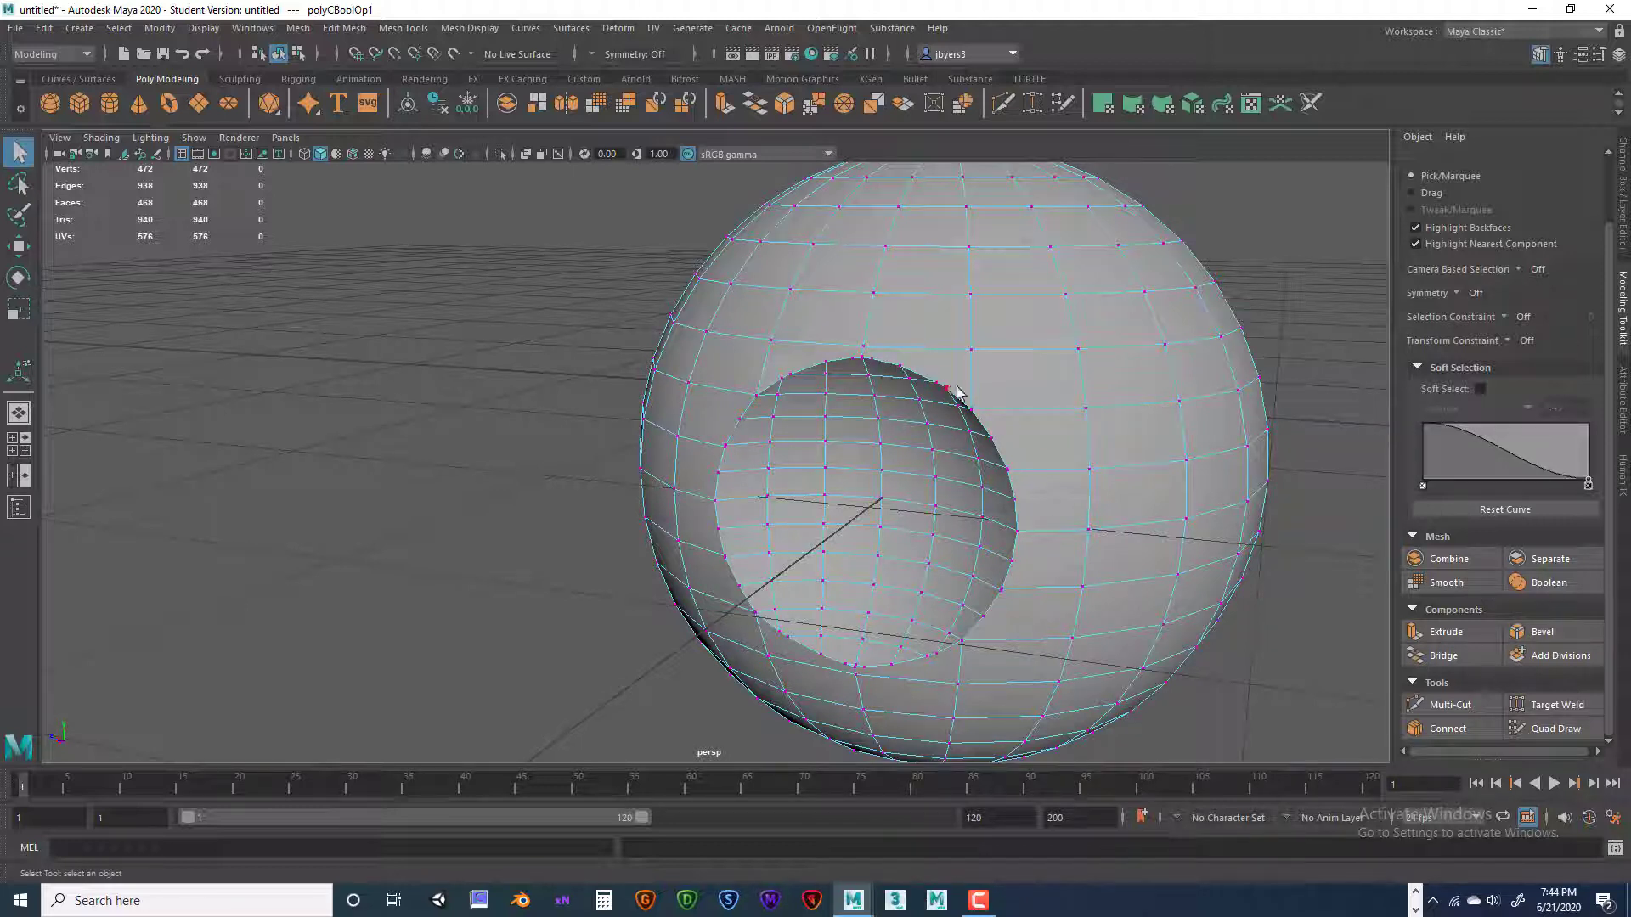
scroll(1033, 456, down, 2)
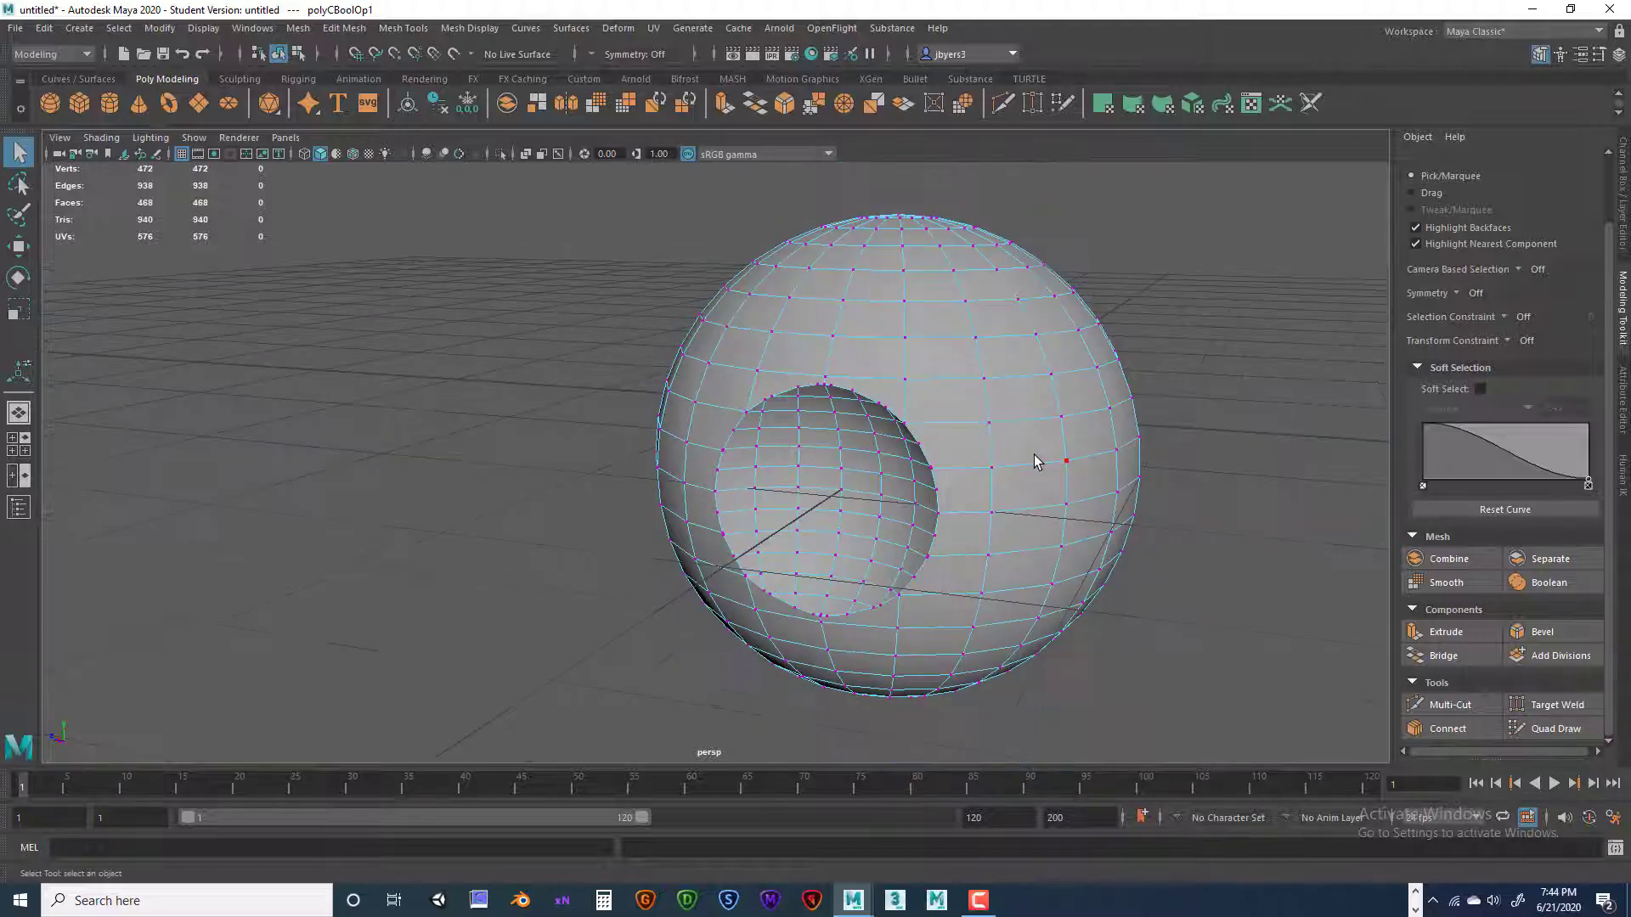
Return to object selection mode, select the cut sphere and examine its hollow up close
right_drag(976, 413, 947, 516)
alt+drag(1193, 518, 1015, 499)
alt+middle_drag(1014, 492, 1006, 498)
alt+drag(1007, 499, 989, 495)
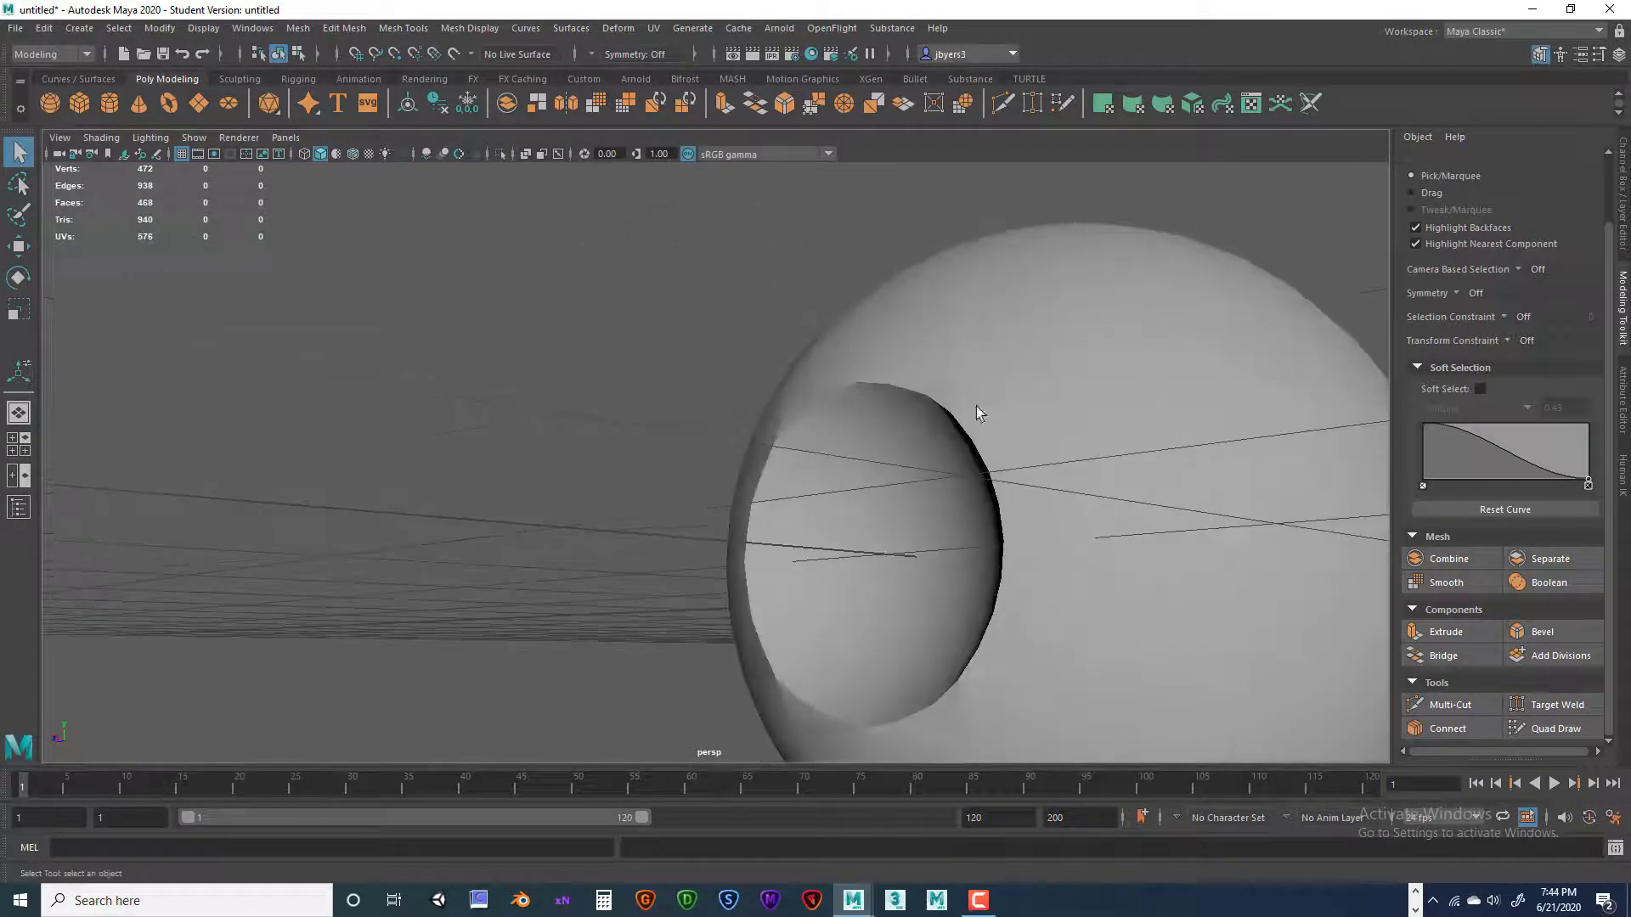
click(960, 441)
alt+drag(953, 394, 950, 469)
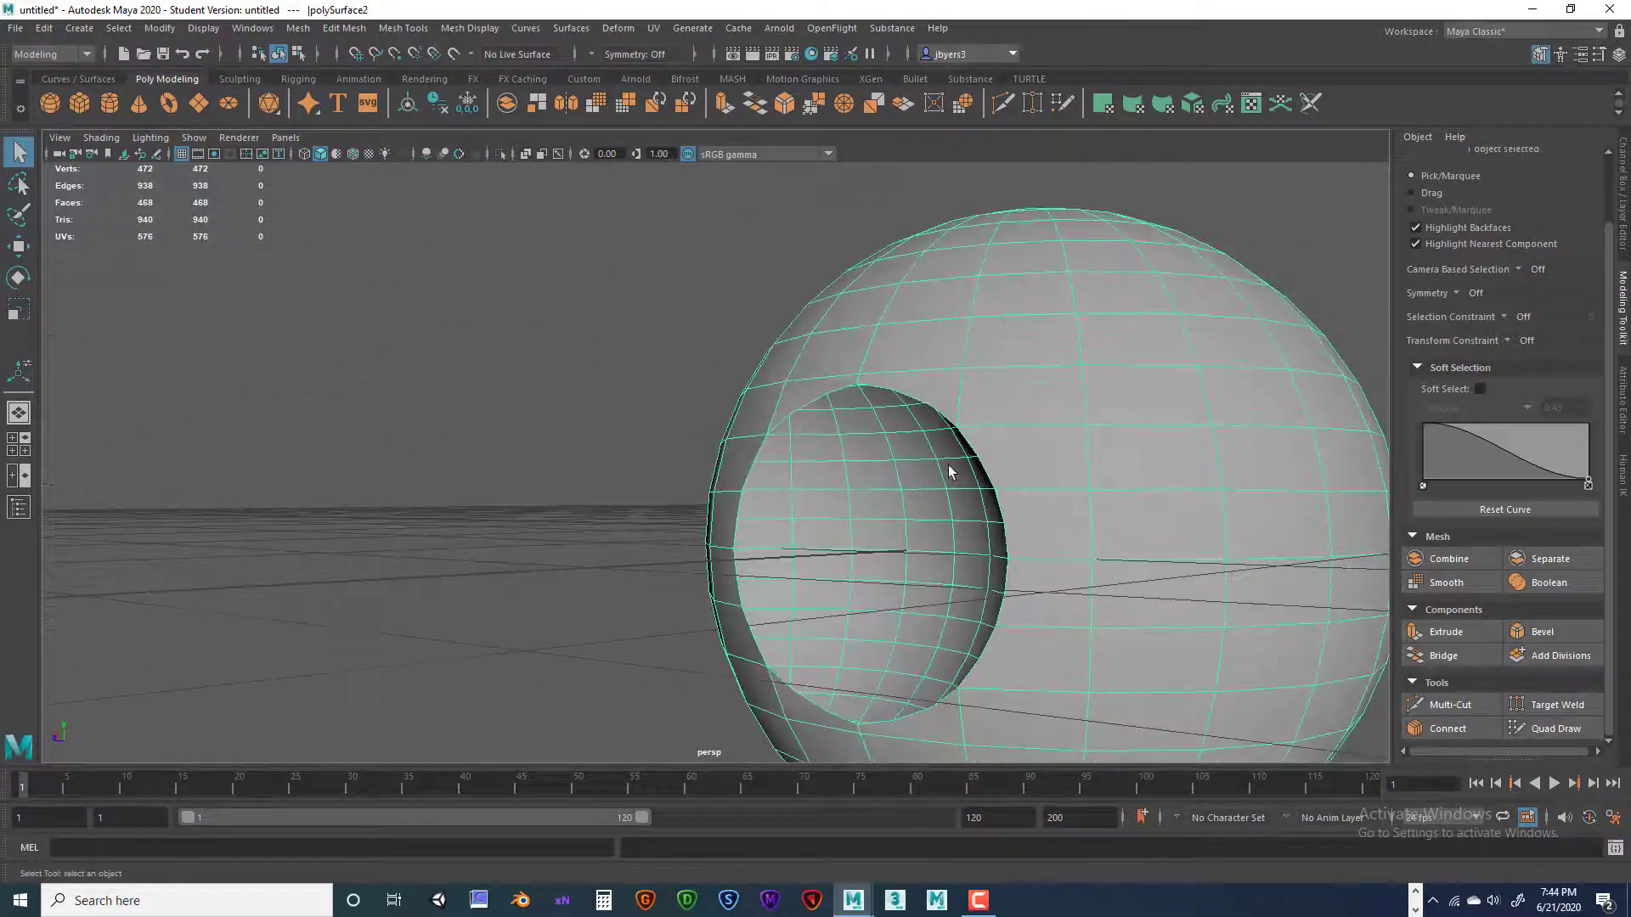
Smooth the cut sphere with 1 division and examine the rim of its hollow up close
key(space)
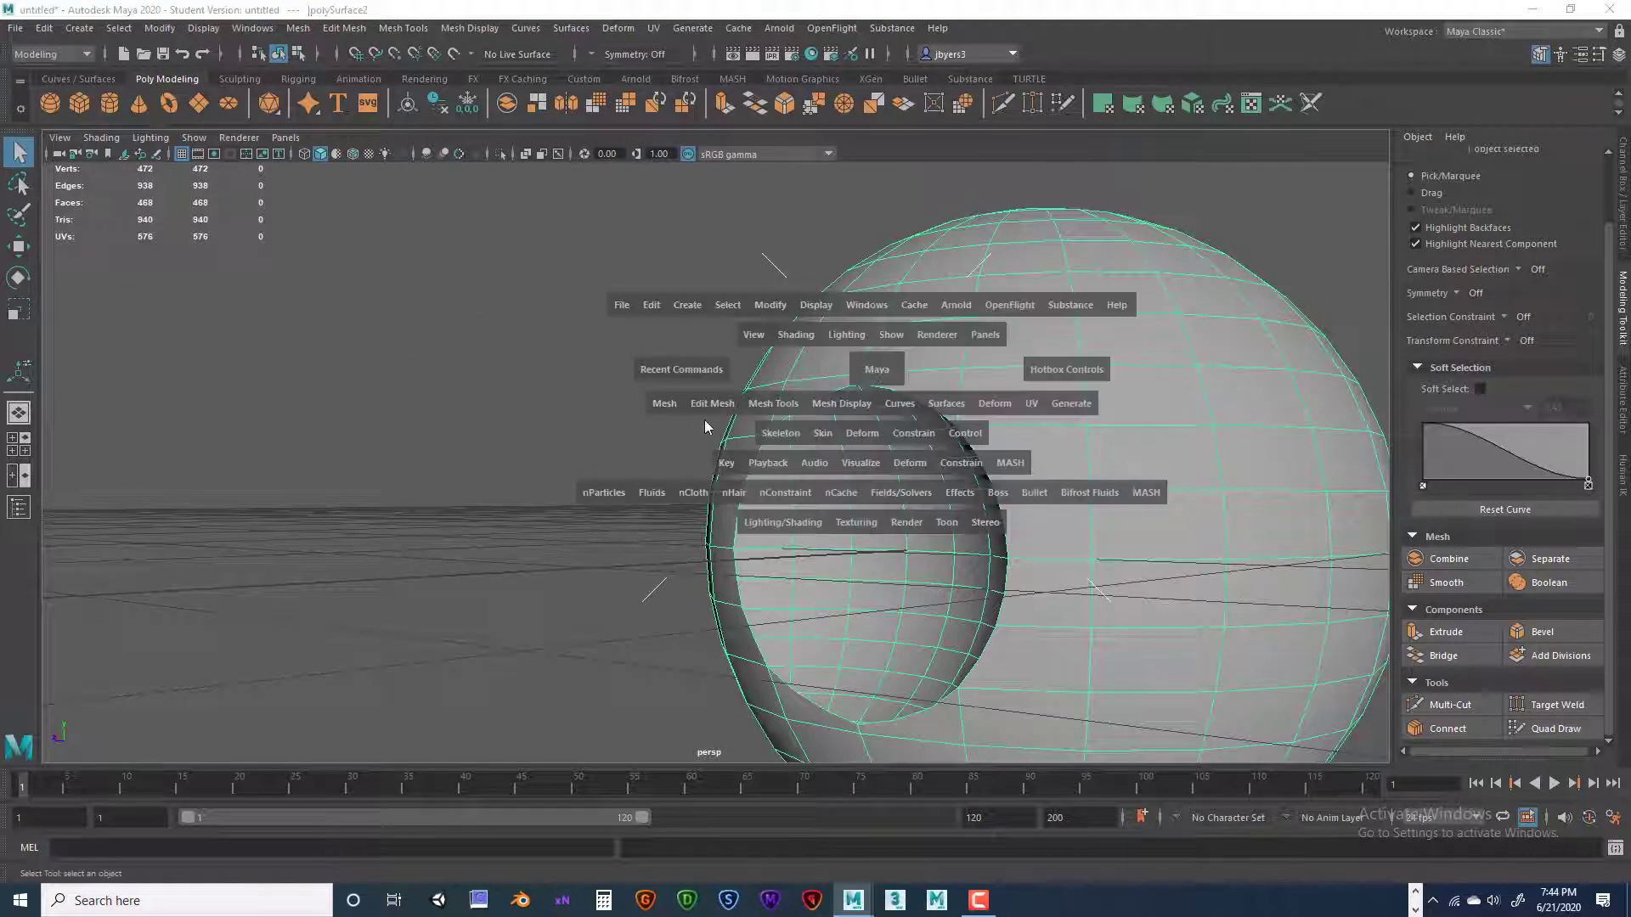
click(665, 402)
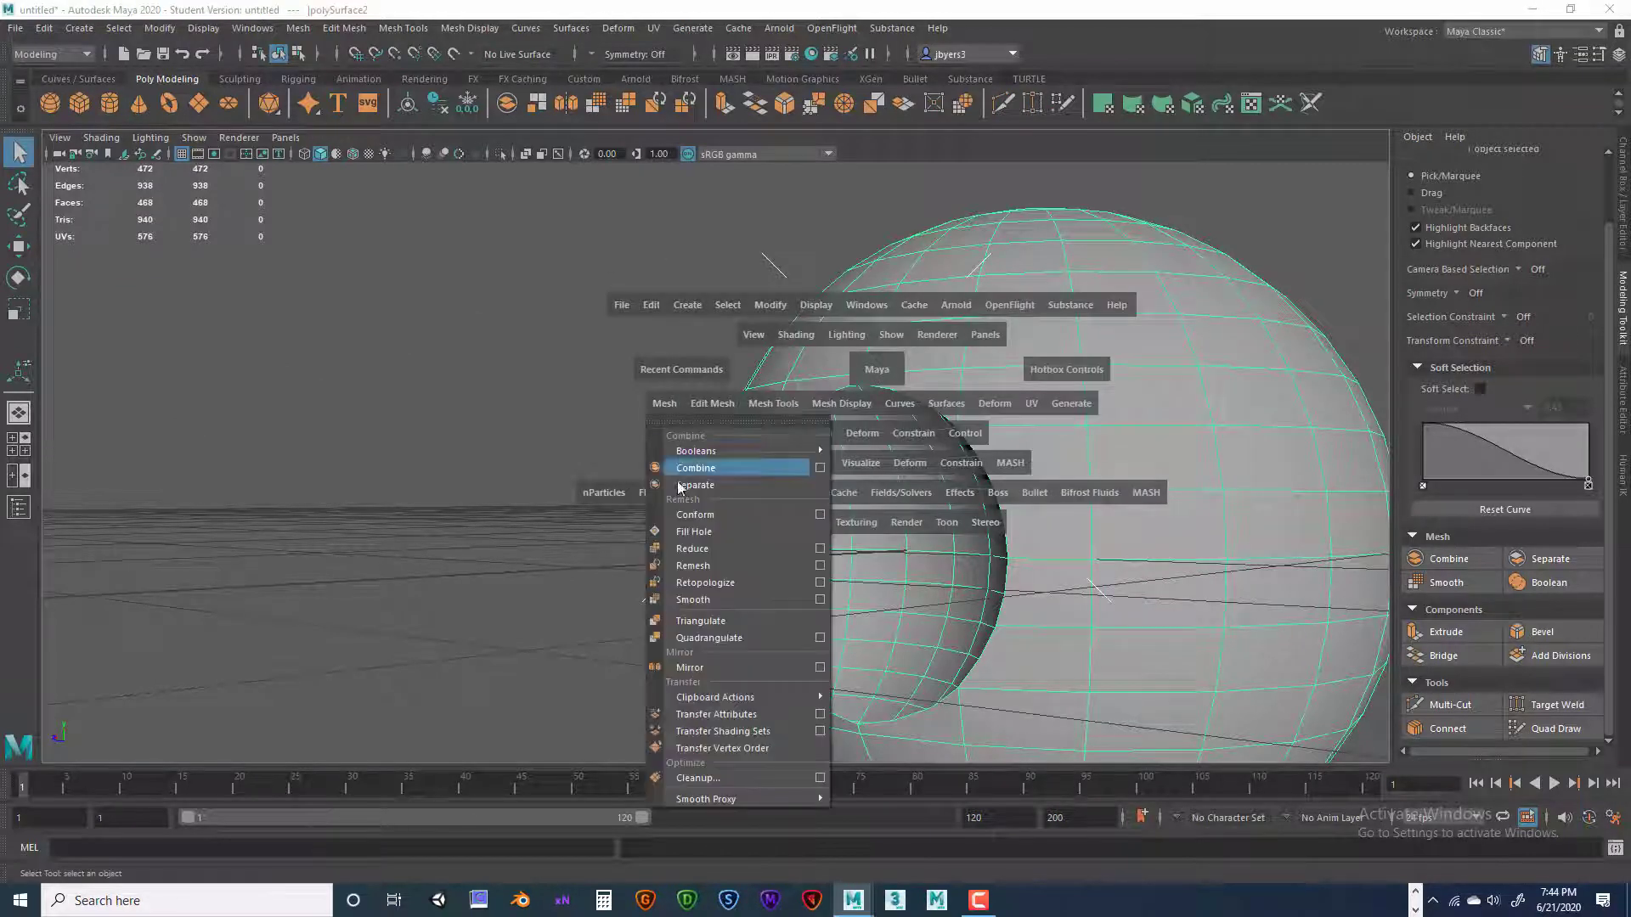
click(702, 601)
key(t)
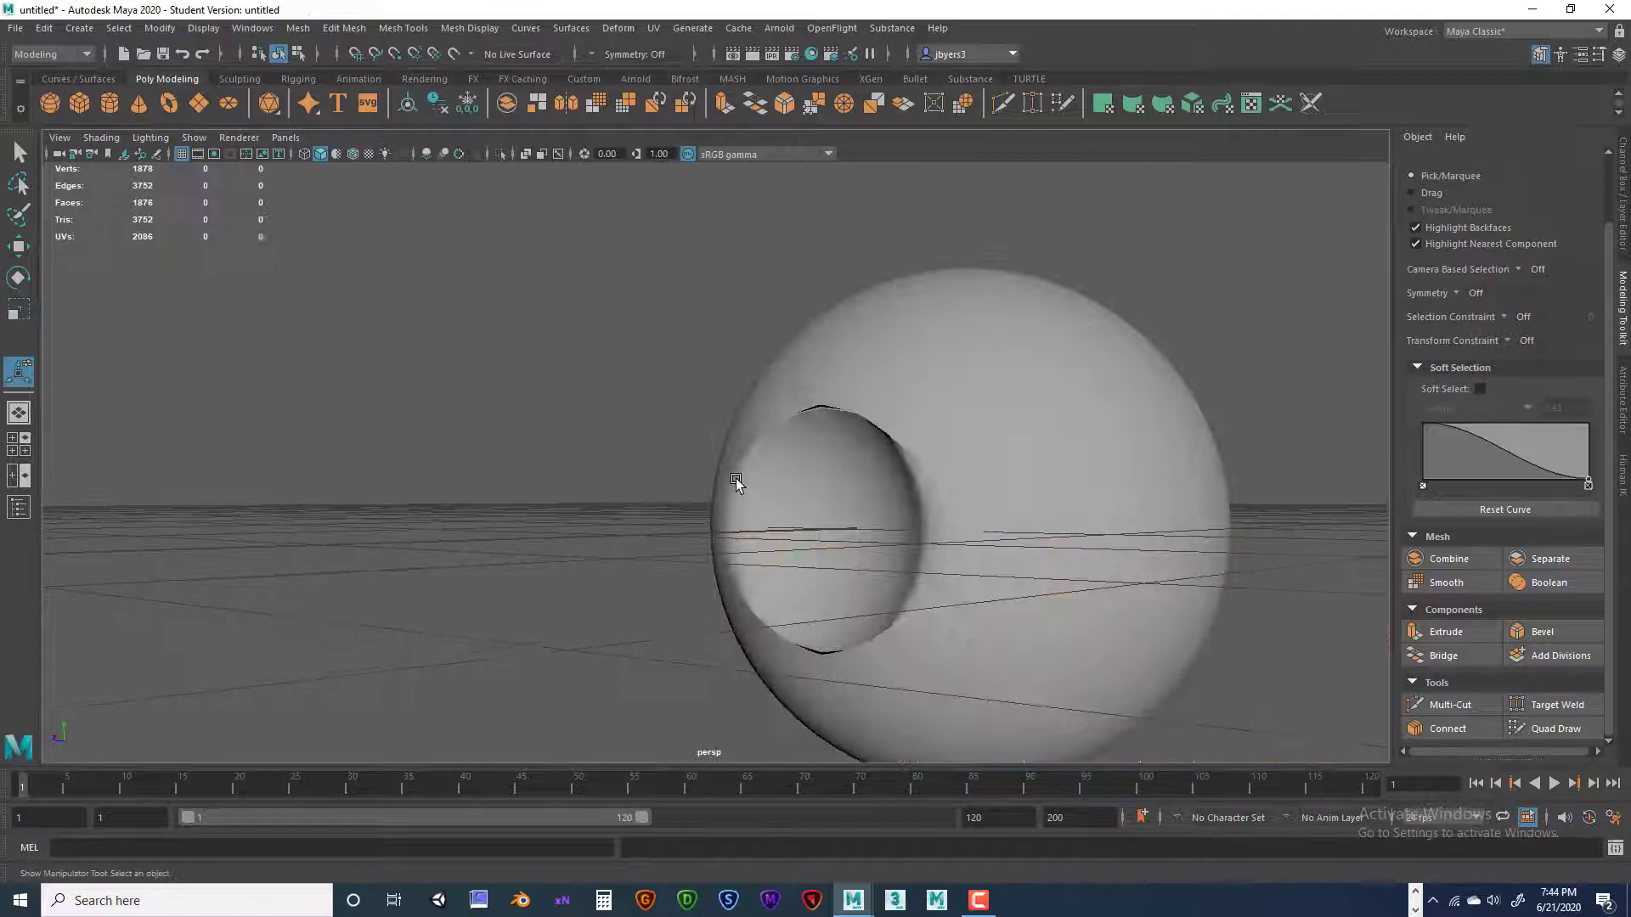
click(945, 503)
scroll(945, 503, up, 4)
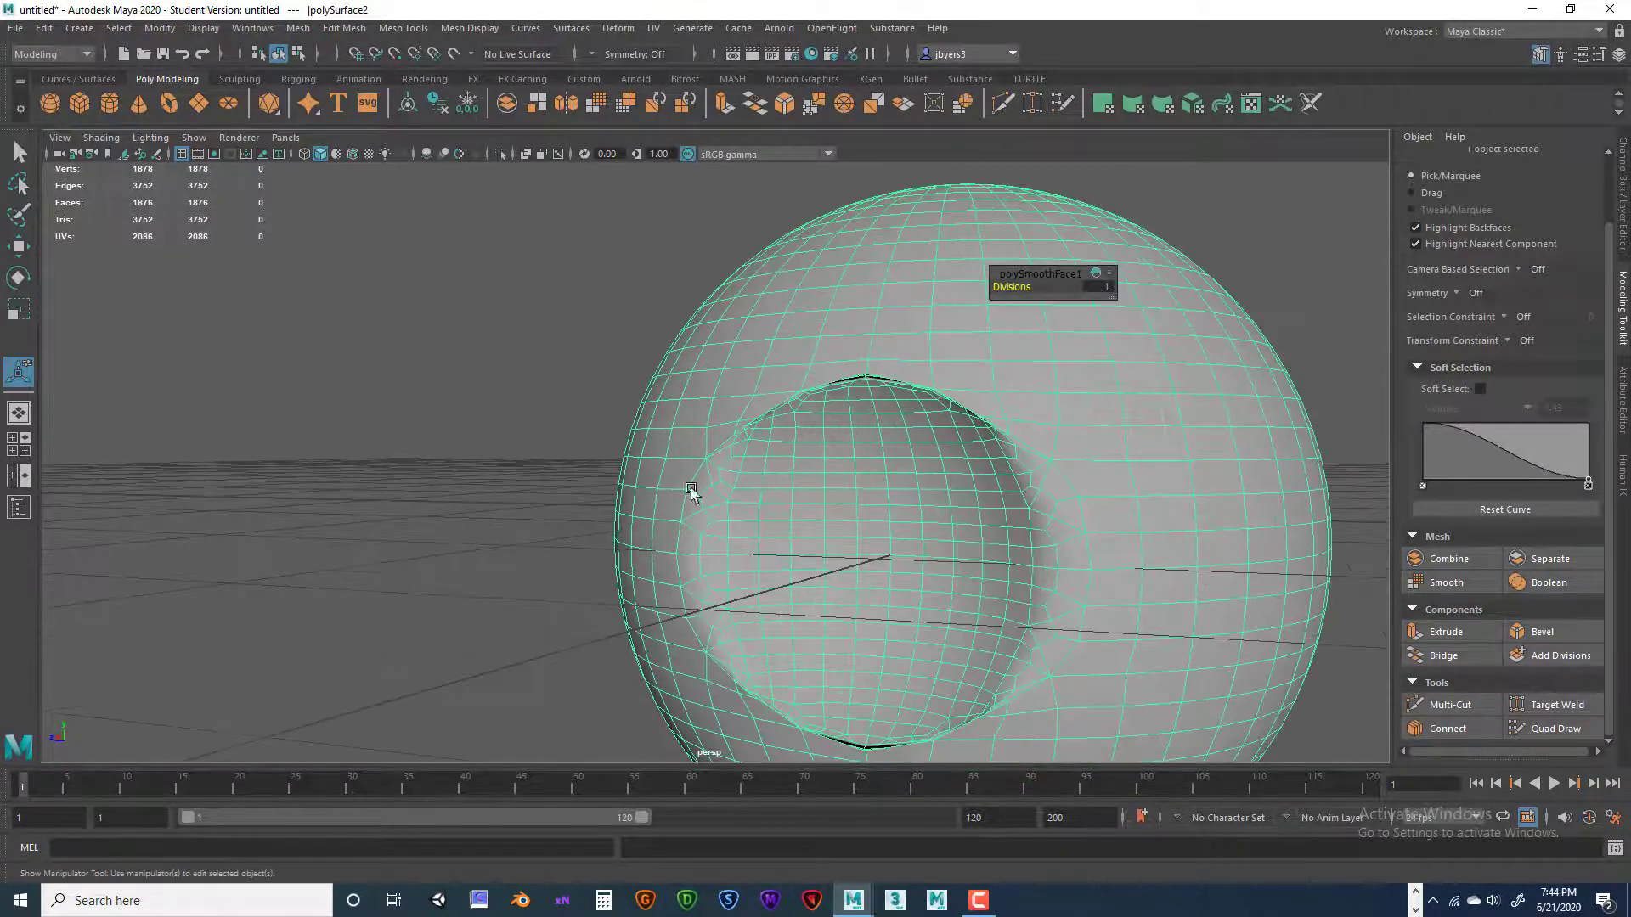
click(521, 491)
click(965, 430)
scroll(1112, 423, down, 2)
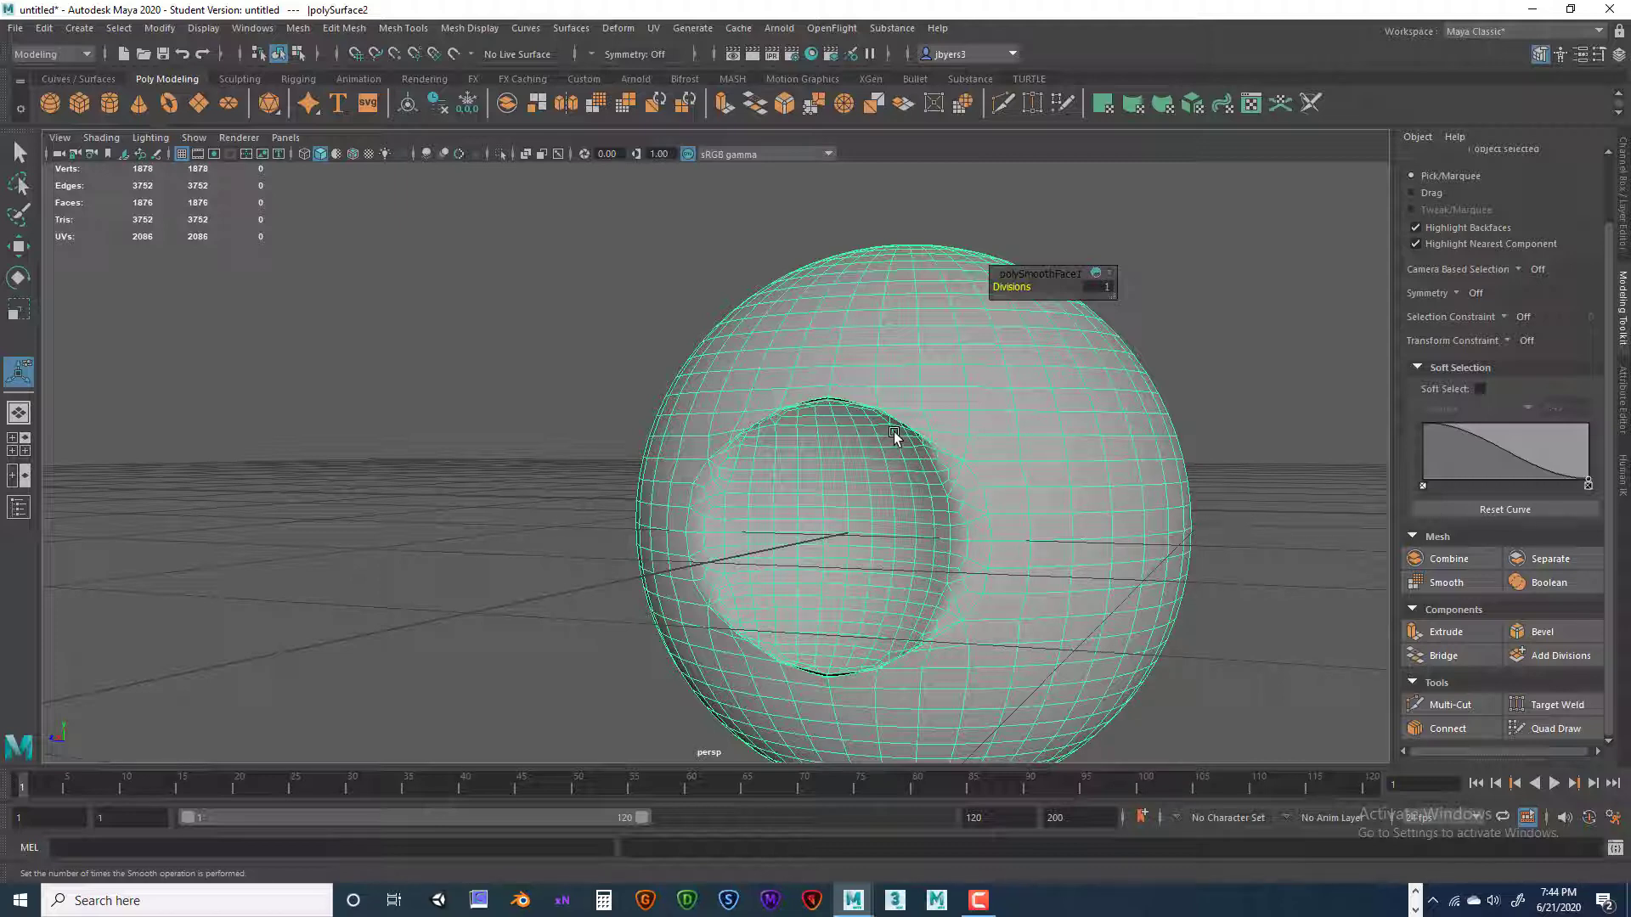
Undo the Smooth operation on the cut sphere
key(ctrl+z)
key(ctrl+z)
key(ctrl+z)
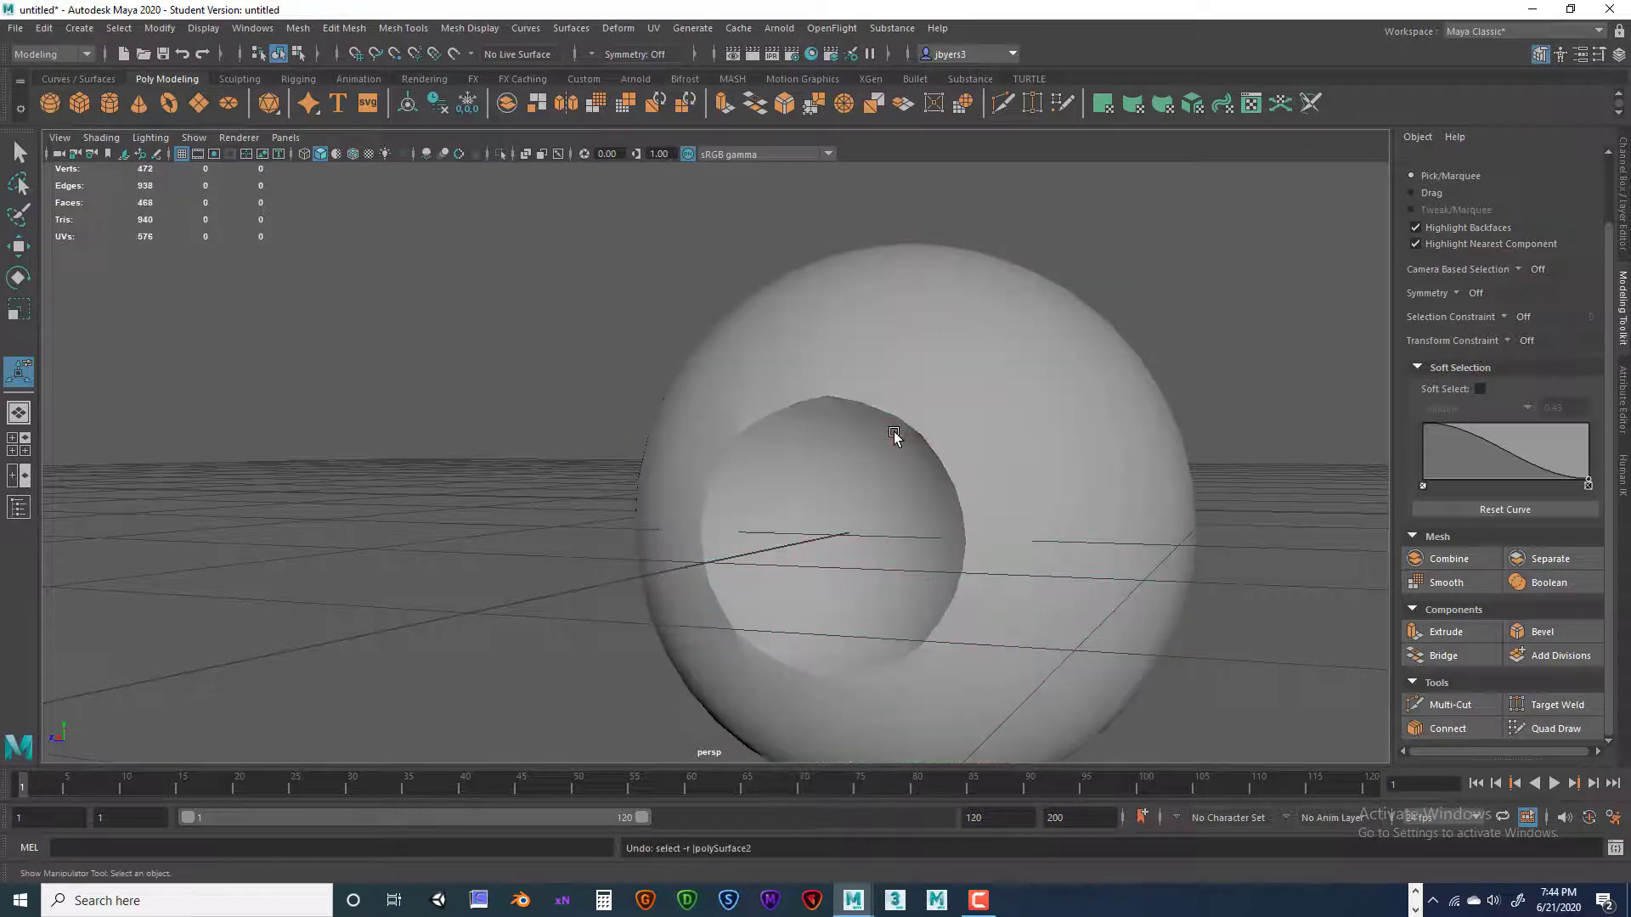
Undo the vertex display and the Boolean Difference to bring back the two separate spheres
alt+drag(951, 434, 860, 437)
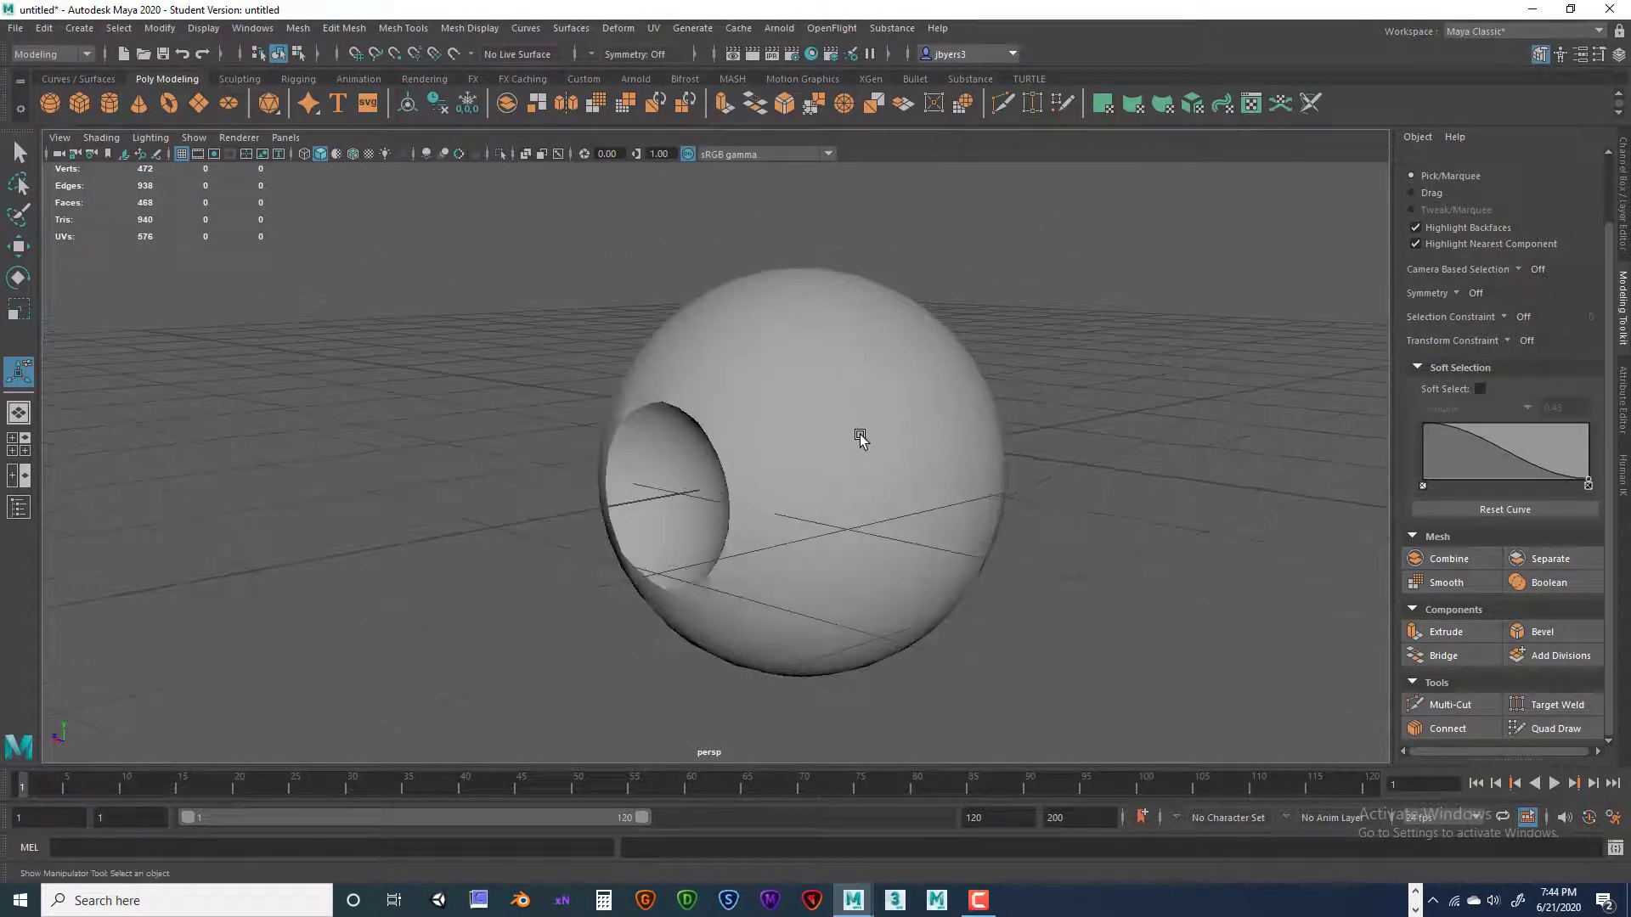
click(859, 437)
key(ctrl+z)
key(ctrl+z)
key(ctrl+z)
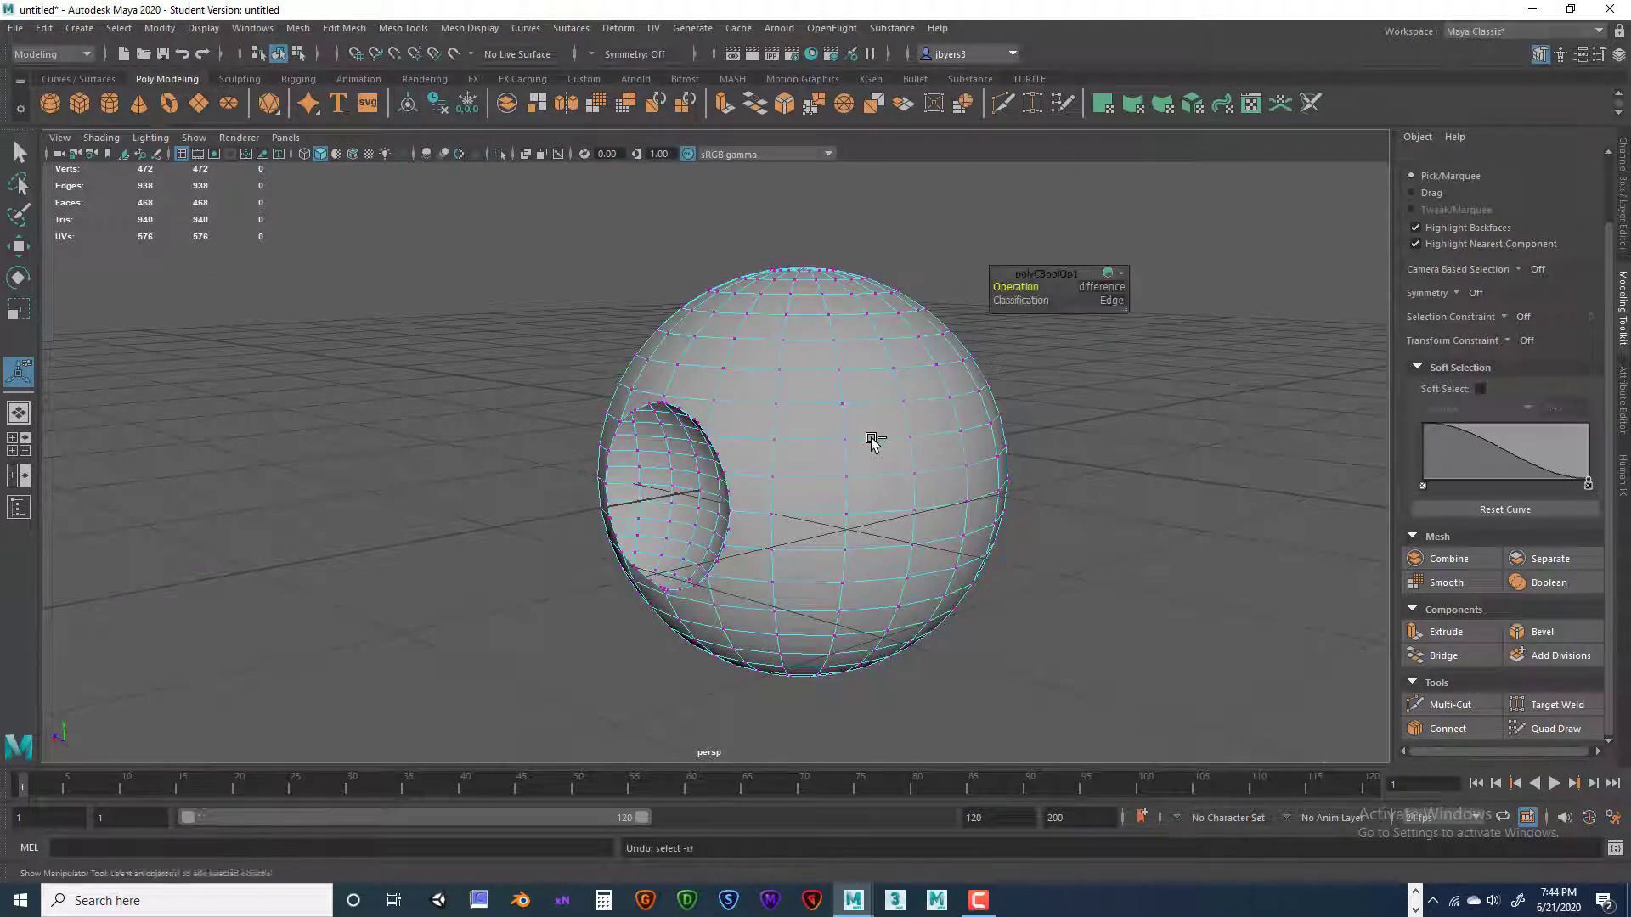
alt+drag(865, 454, 827, 444)
Select the large sphere first and the small one second, and apply Boolean Intersection with Edge classification to keep only their overlap
click(772, 455)
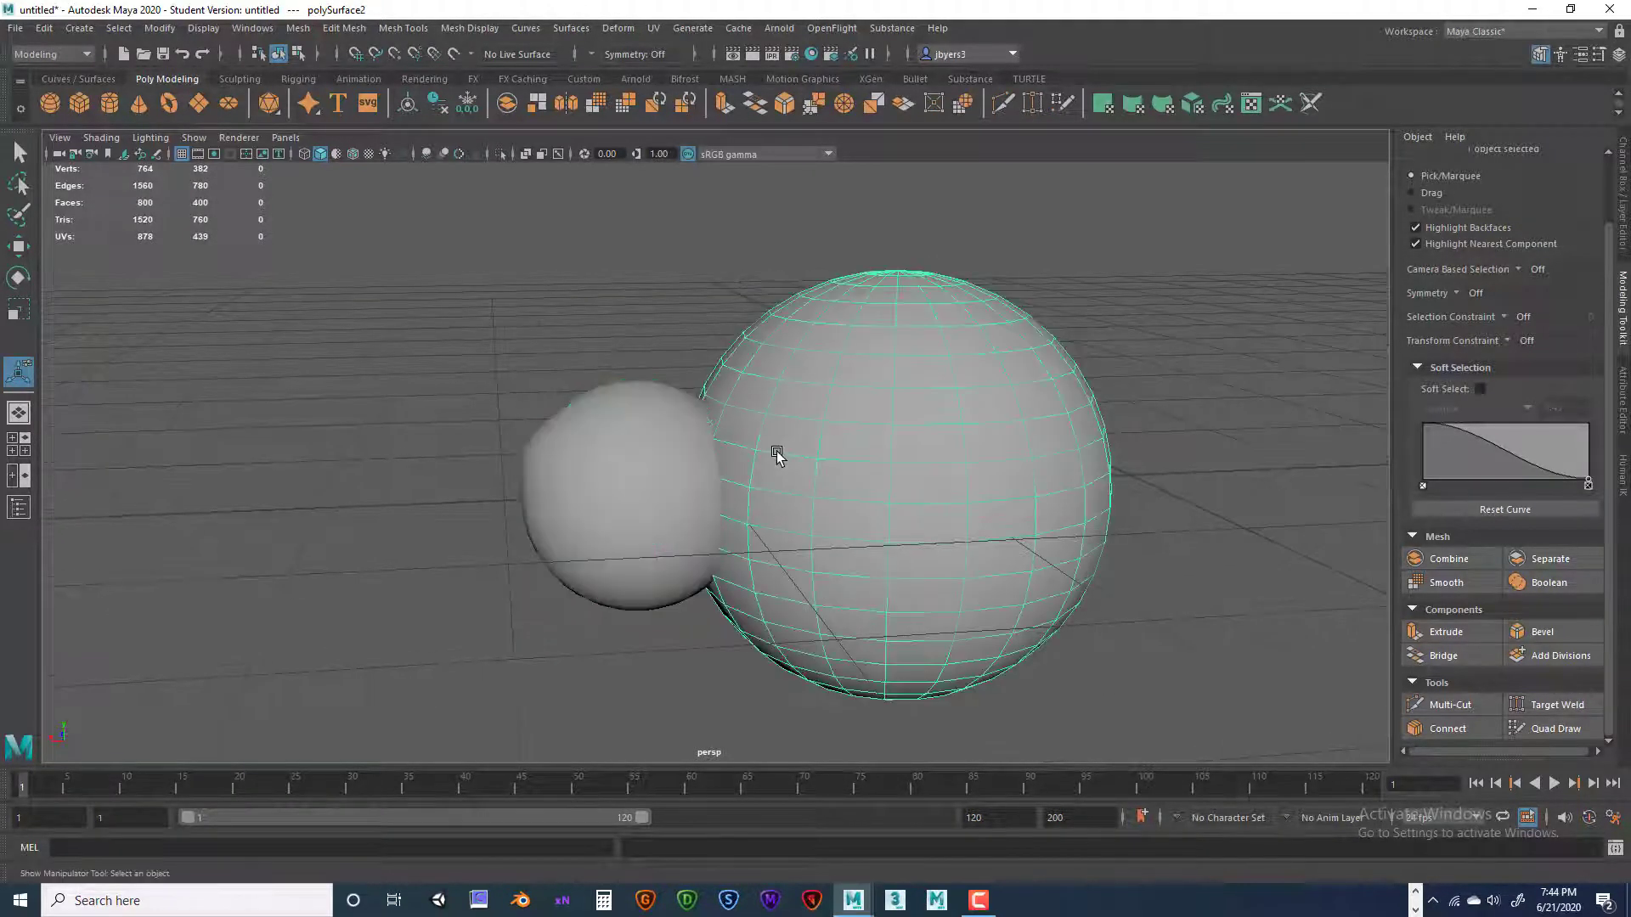
shift+click(669, 486)
key(space)
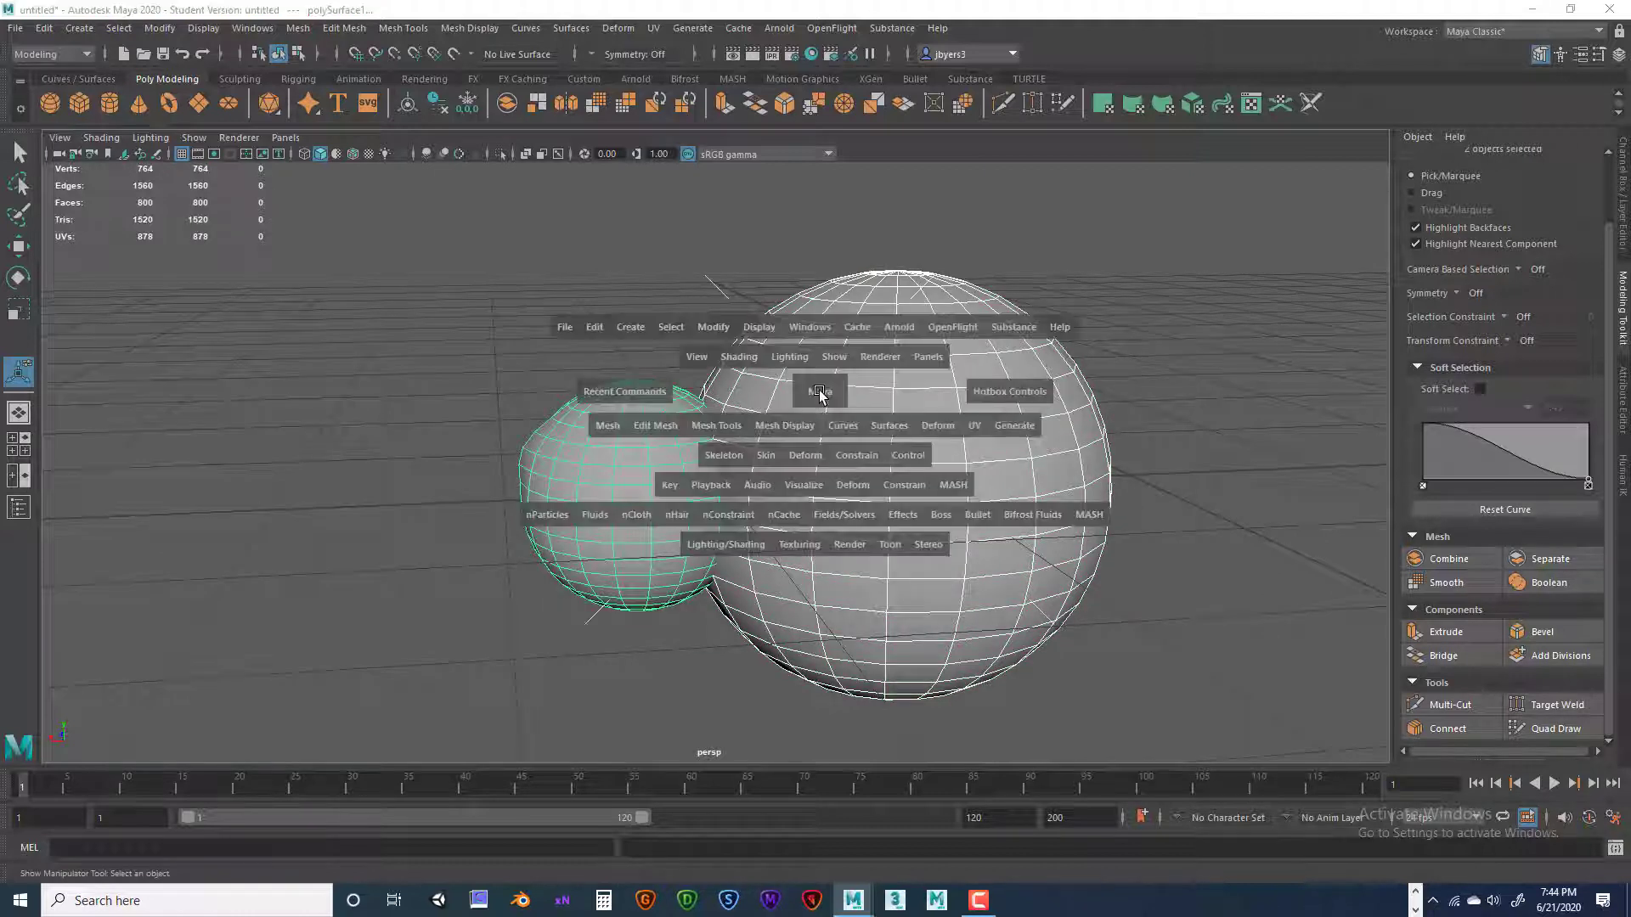
click(585, 420)
mouse_move(680, 472)
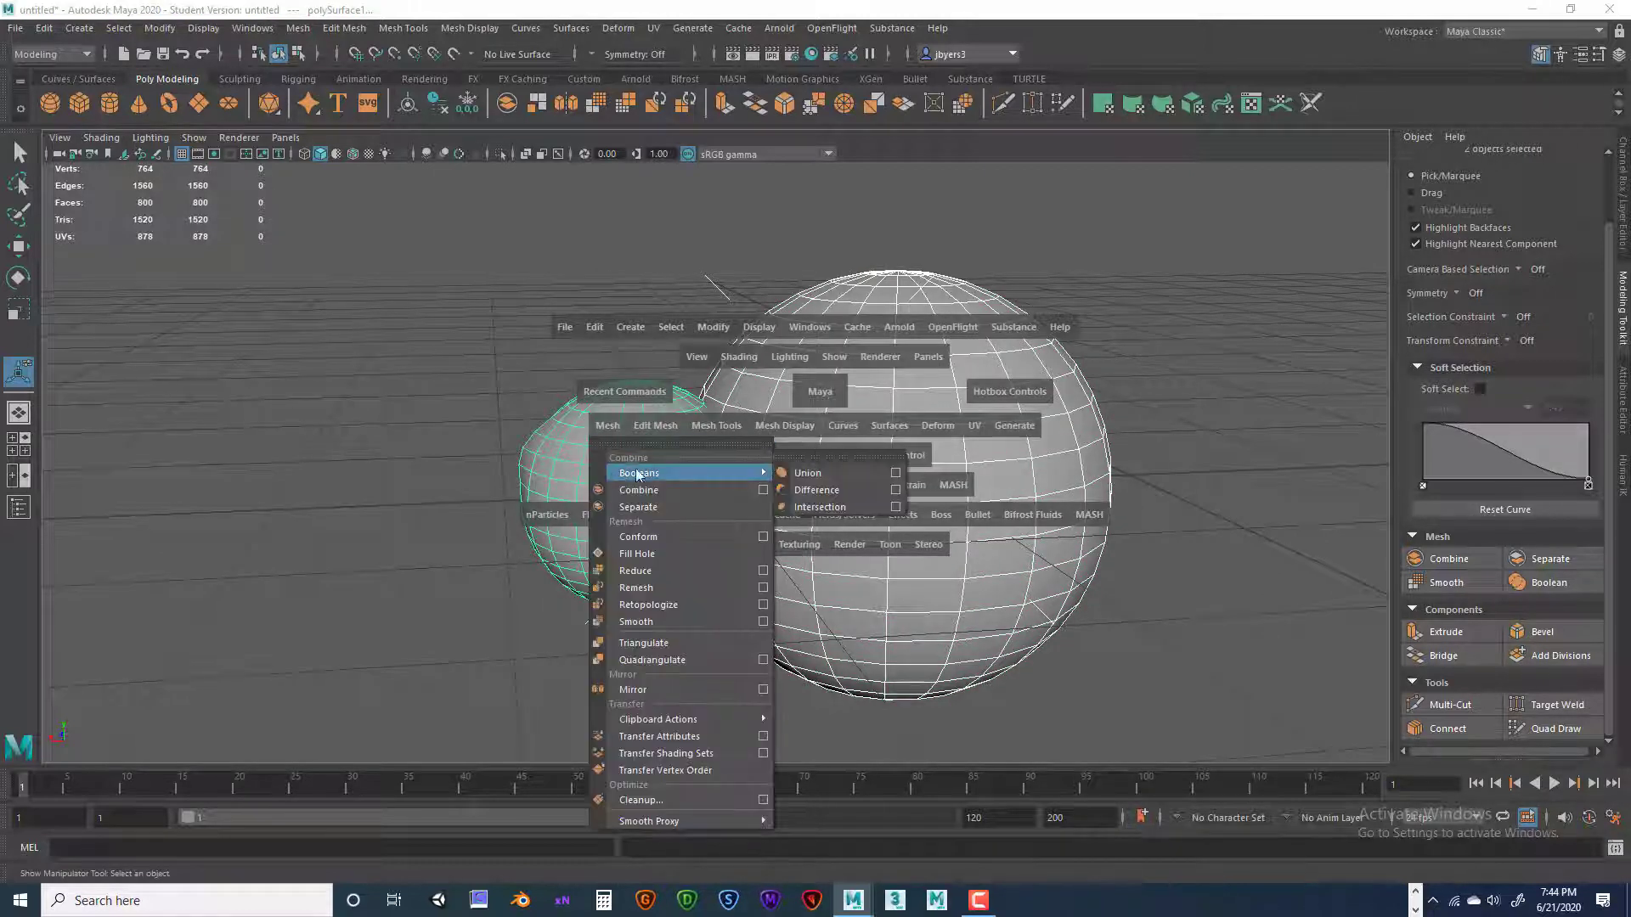
click(896, 507)
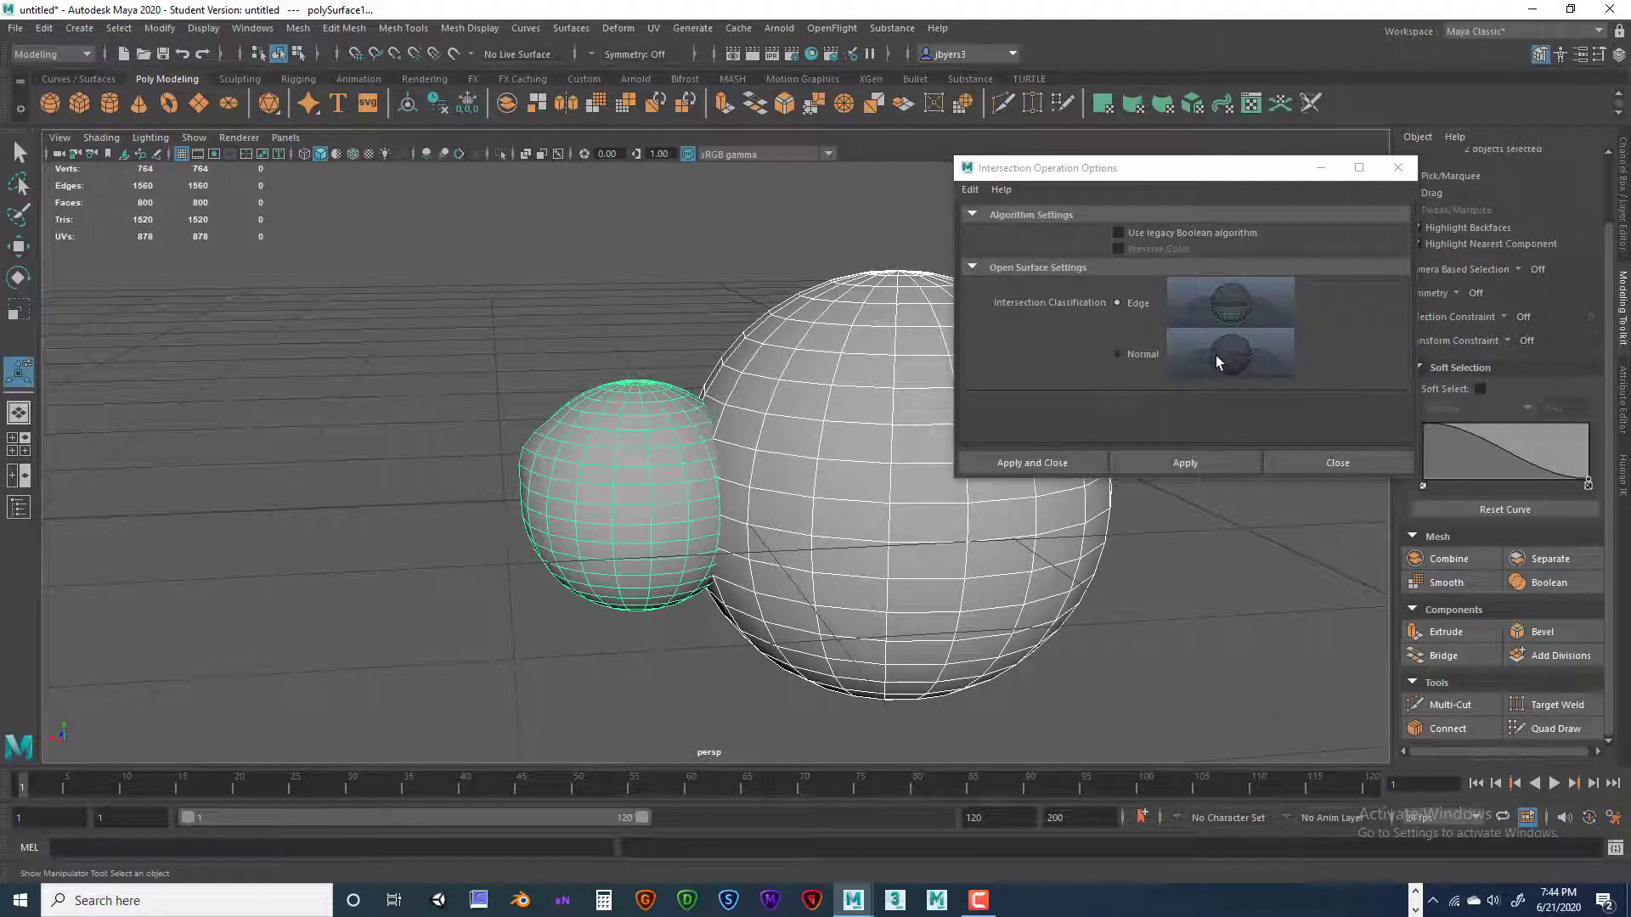
click(1038, 461)
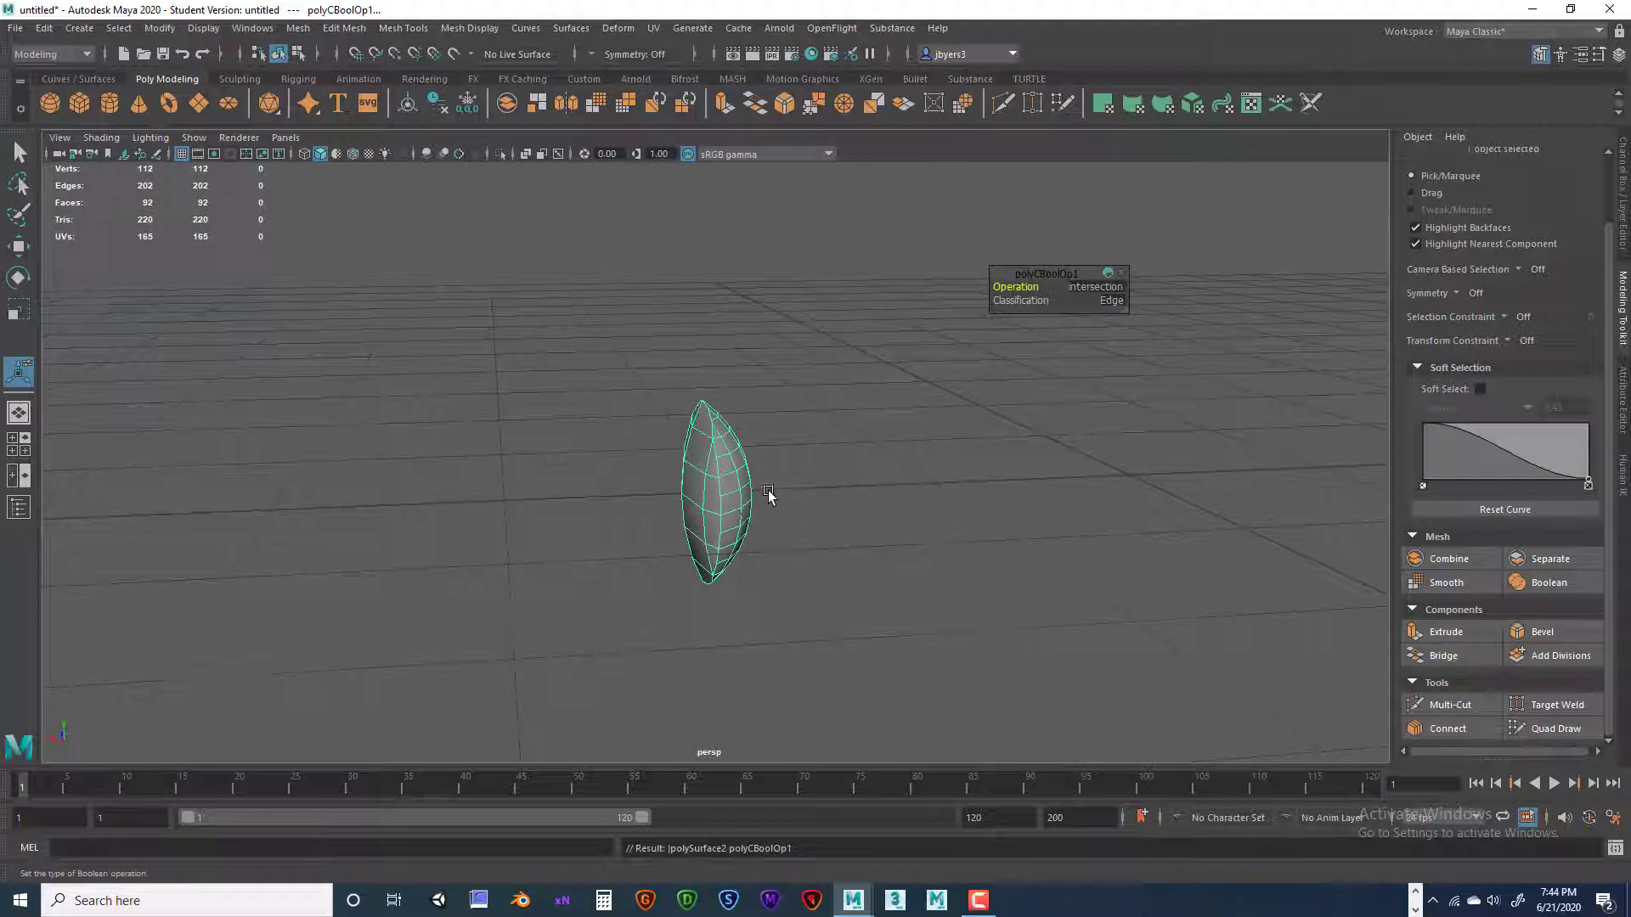
alt+drag(768, 491, 818, 496)
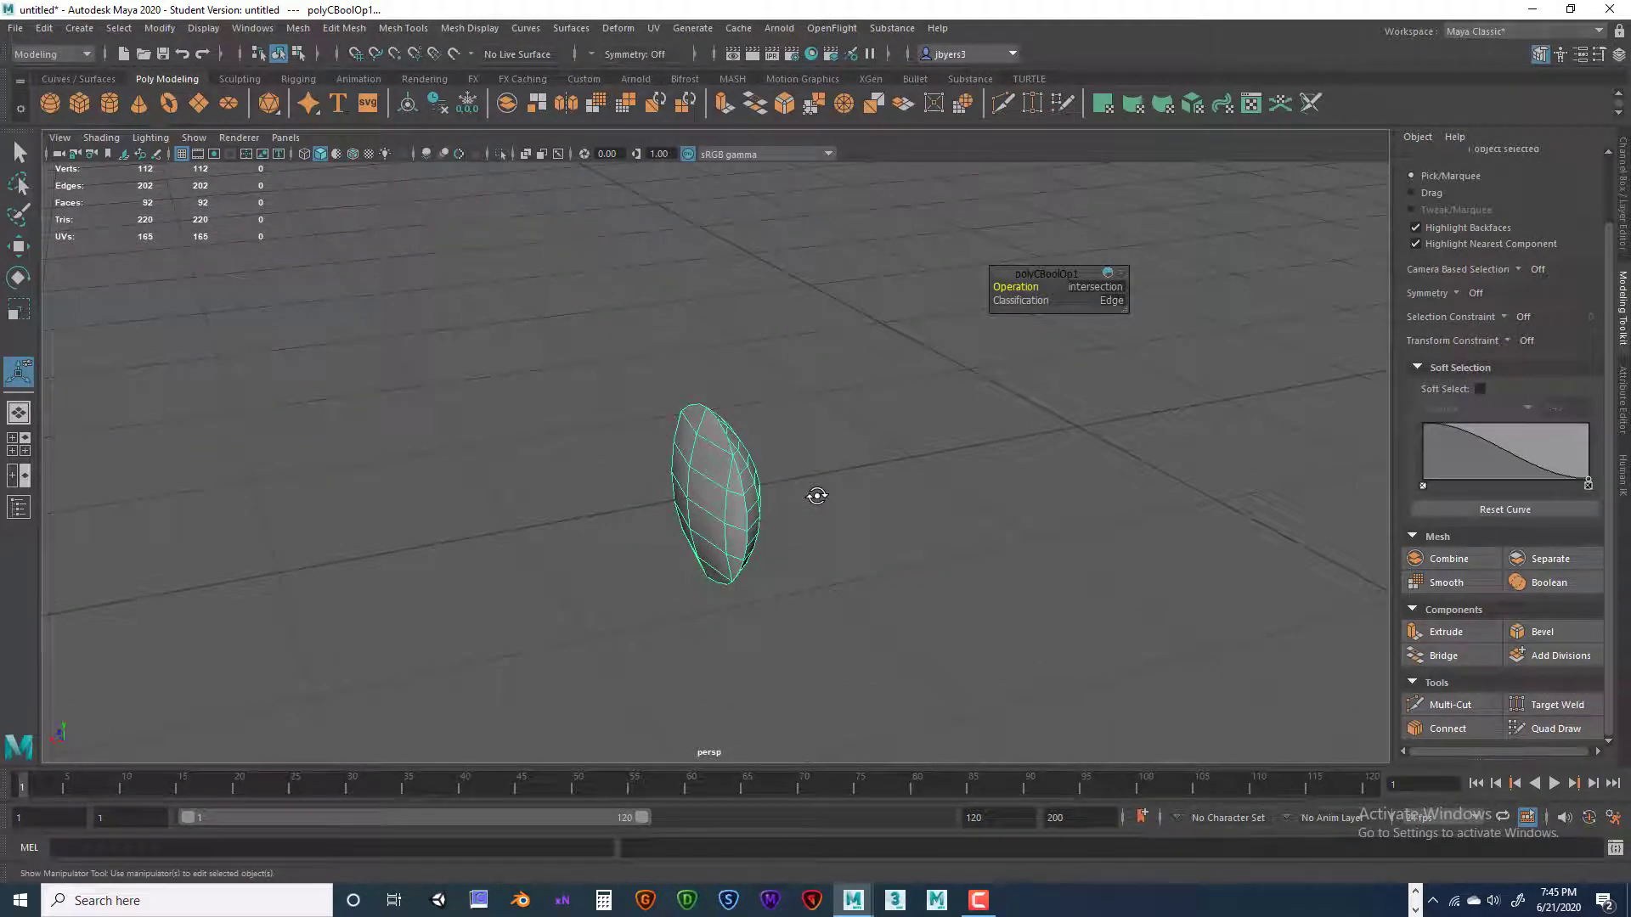
Undo the Boolean Intersection of the two spheres
key(ctrl+z)
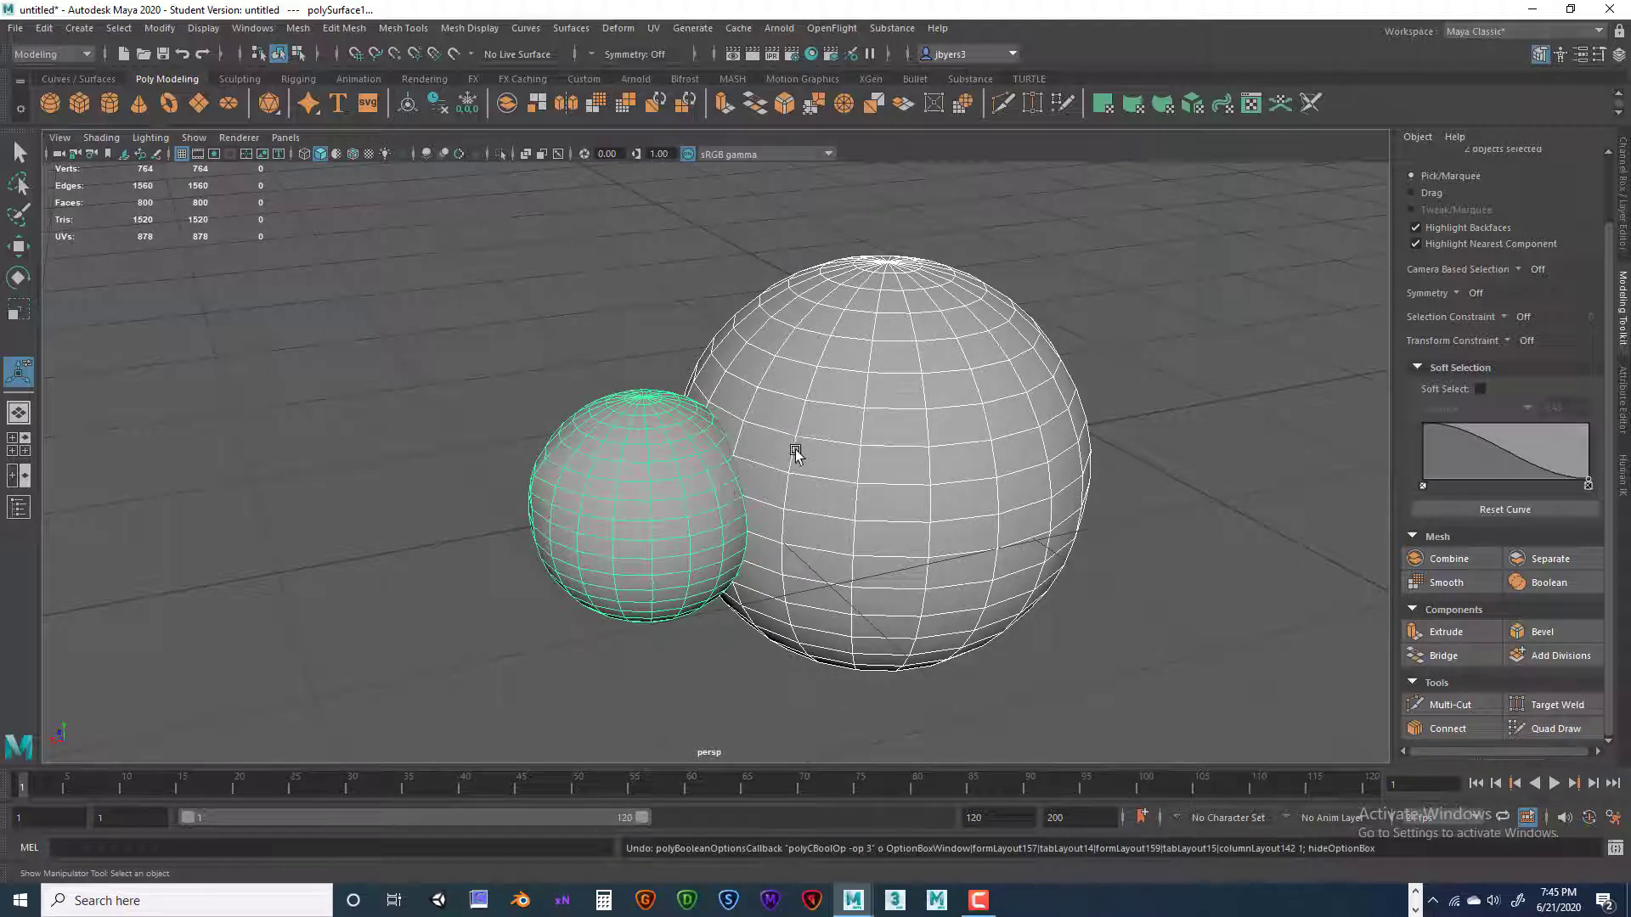
key(space)
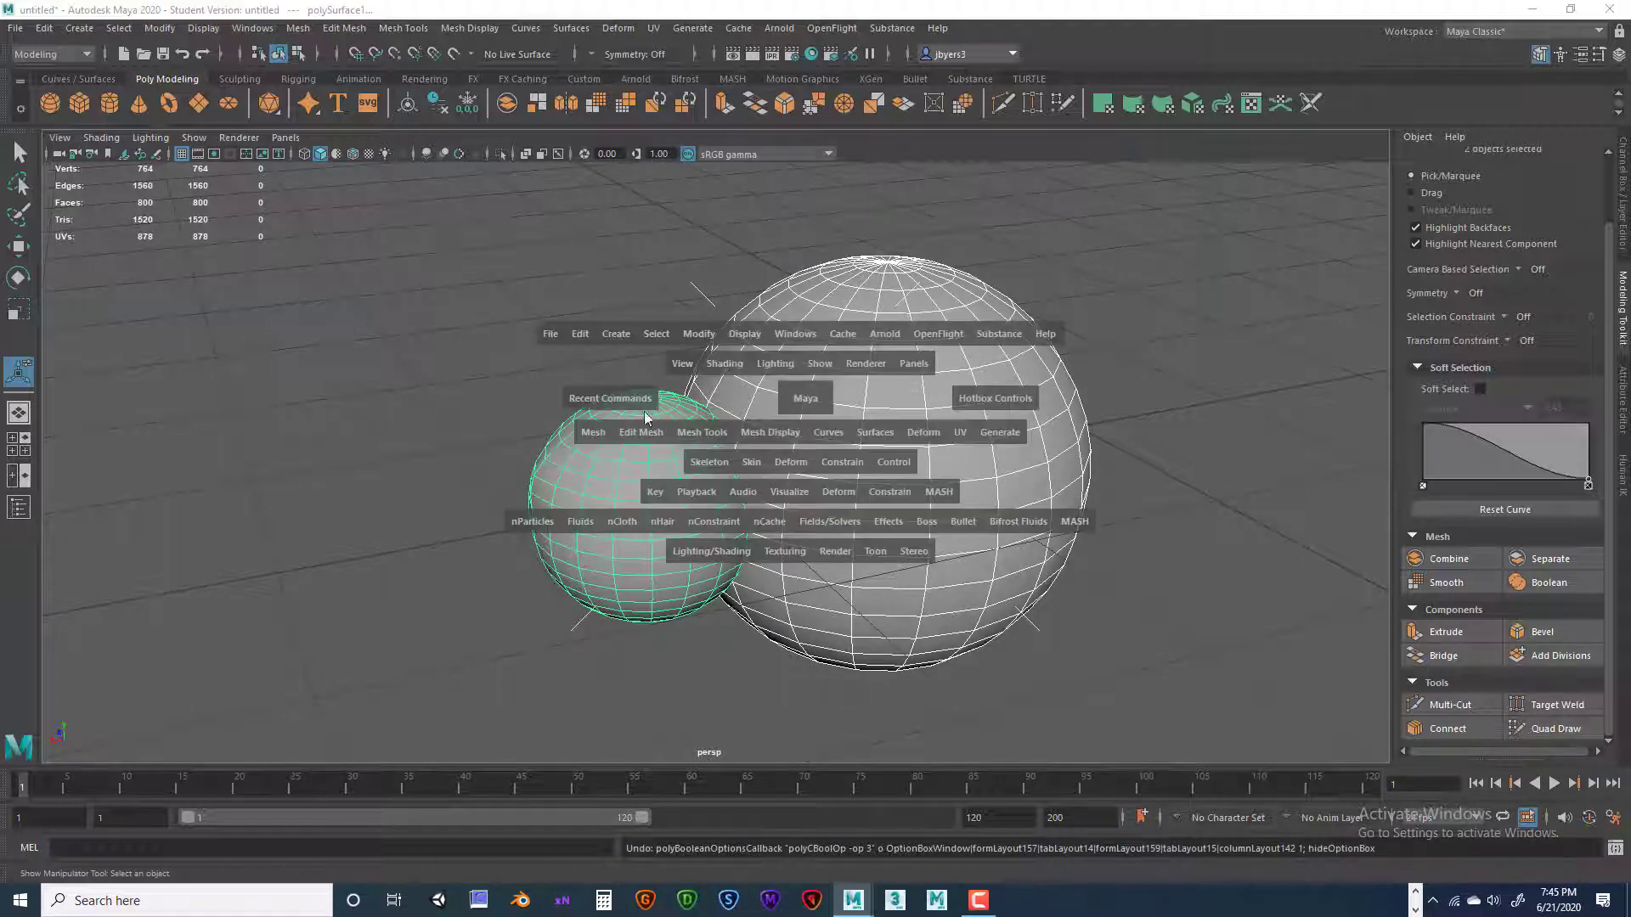
click(595, 432)
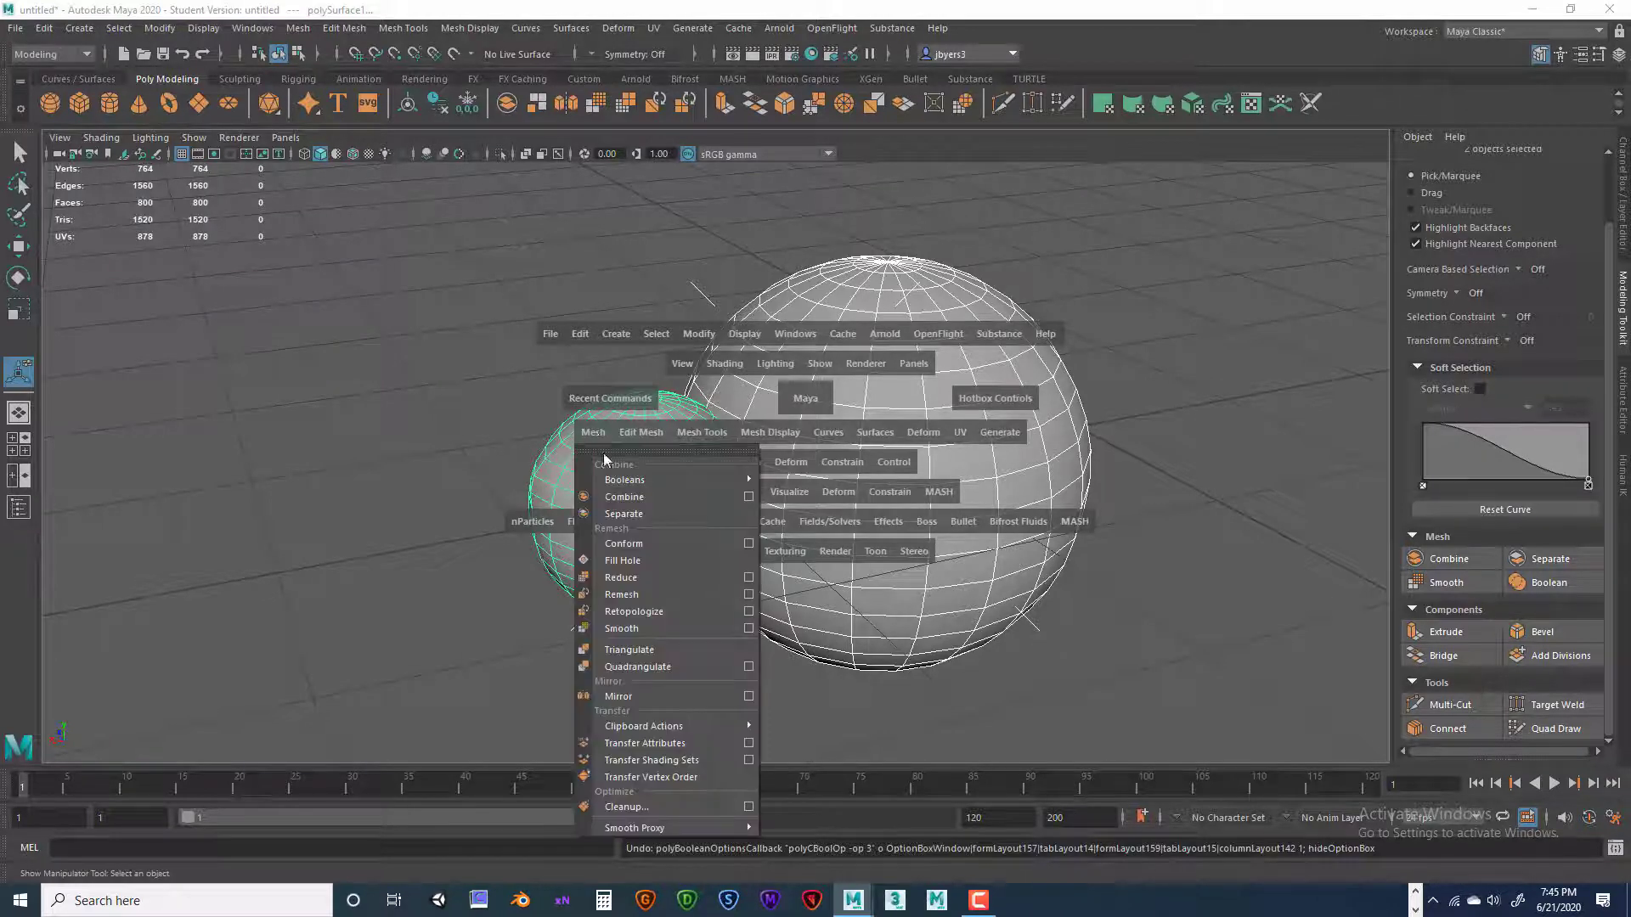
mouse_move(612, 481)
key(space)
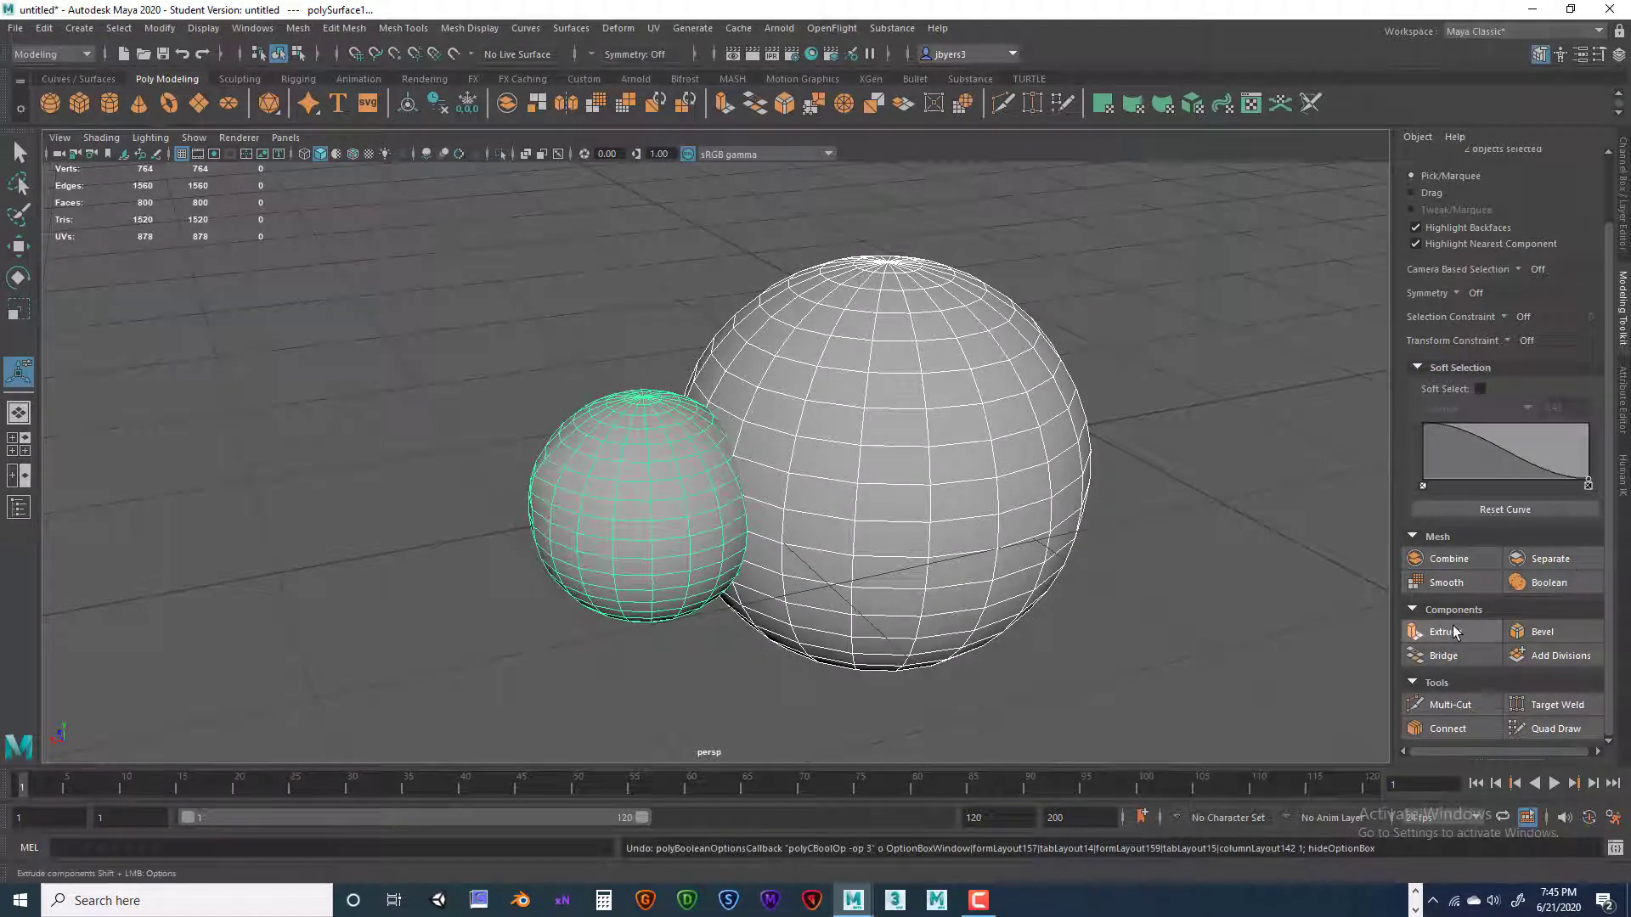
Select one face on the side of the large sphere and extrude it outward by about 0.1
key(q)
click(896, 454)
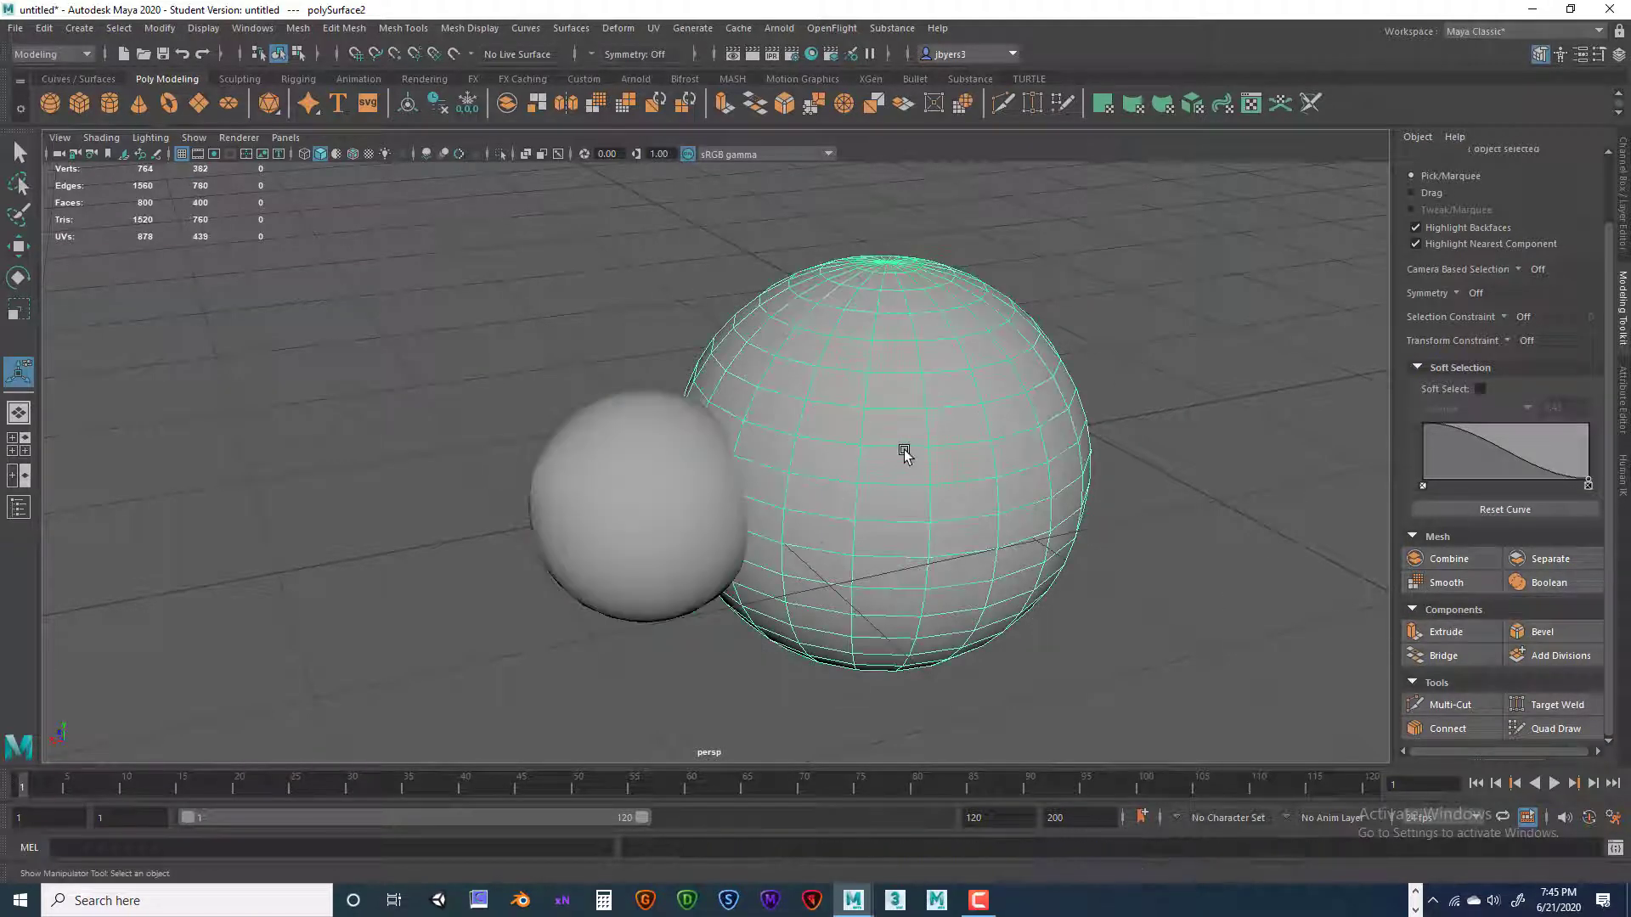
right_drag(903, 433, 904, 474)
click(970, 477)
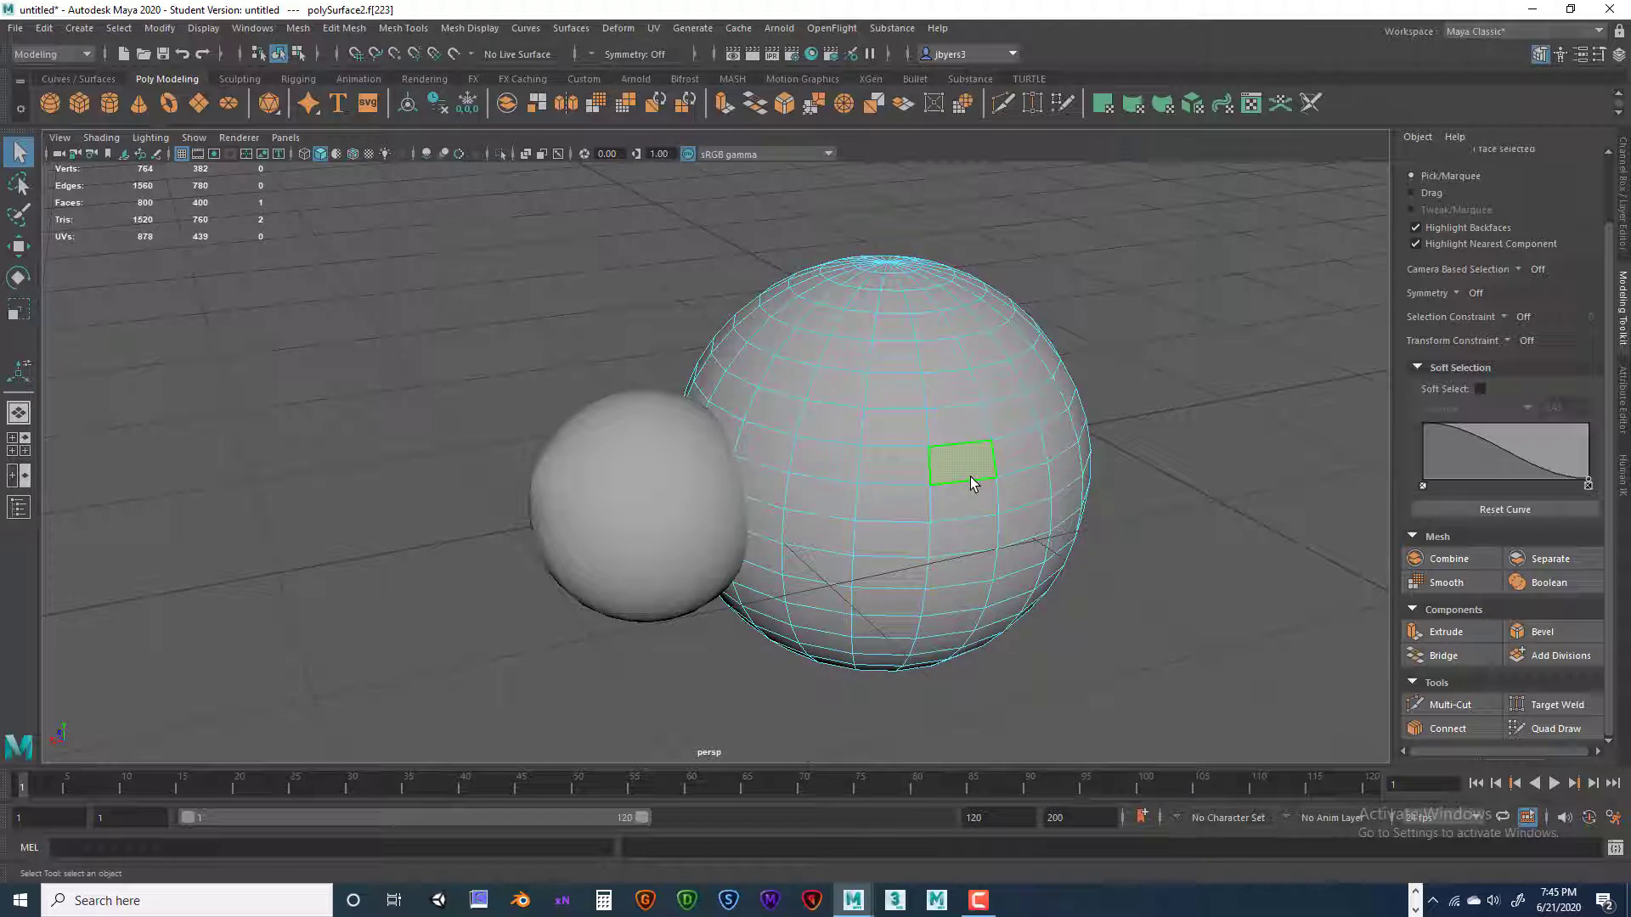
key(ctrl+e)
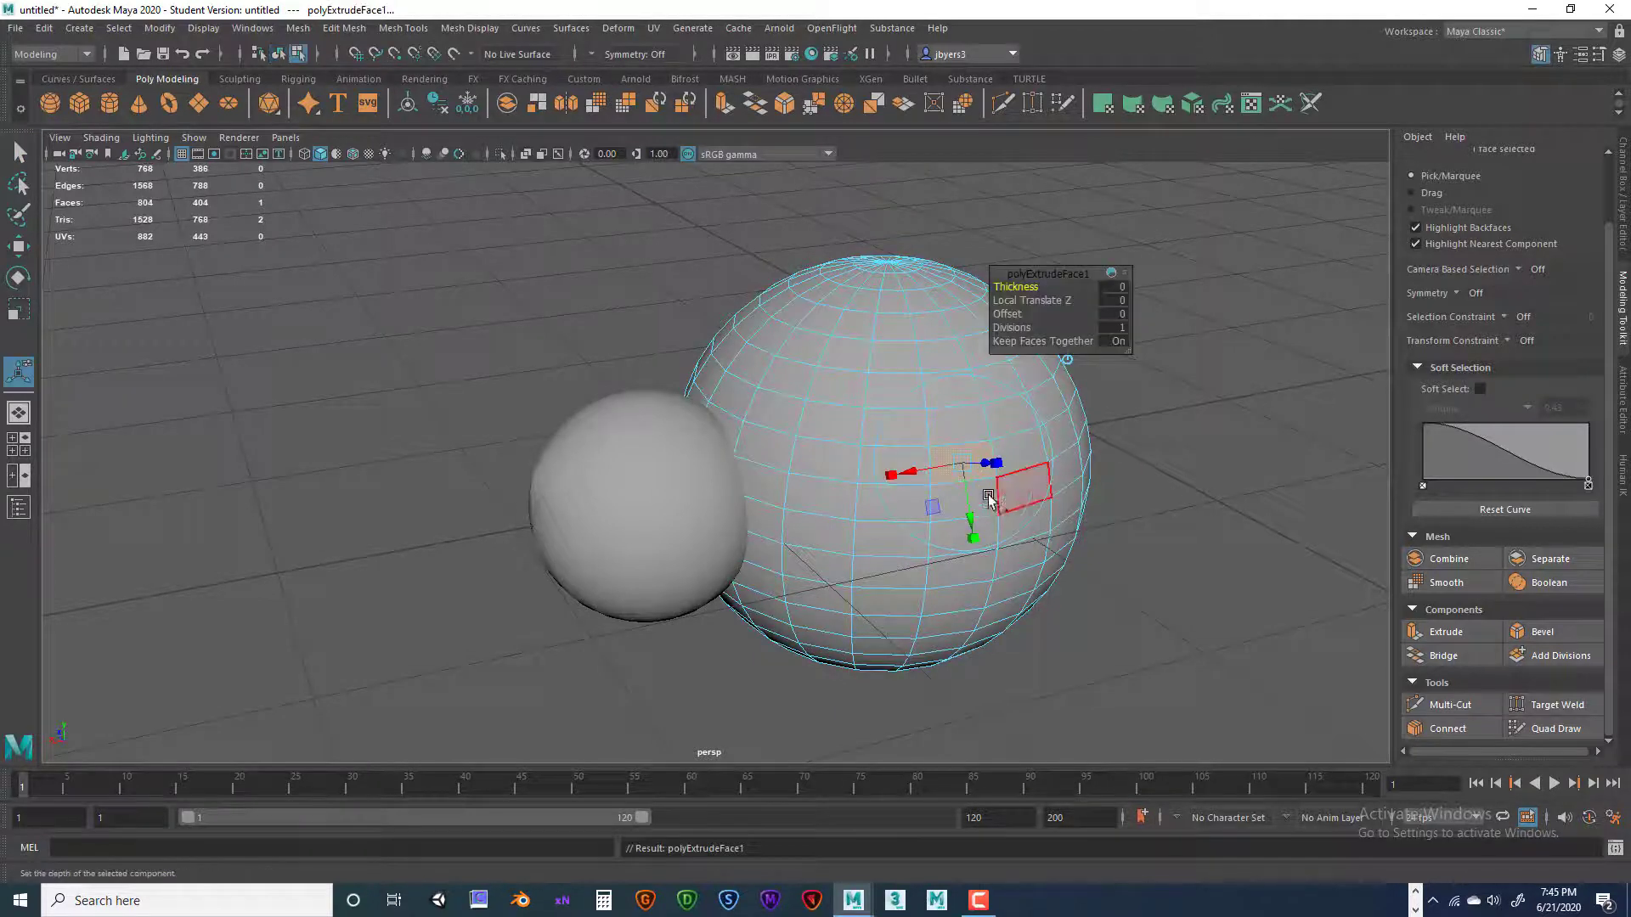
alt+drag(977, 501, 1007, 524)
alt+middle_drag(1007, 523, 921, 495)
alt+right_drag(921, 495, 1161, 538)
alt+middle_drag(1161, 539, 1081, 562)
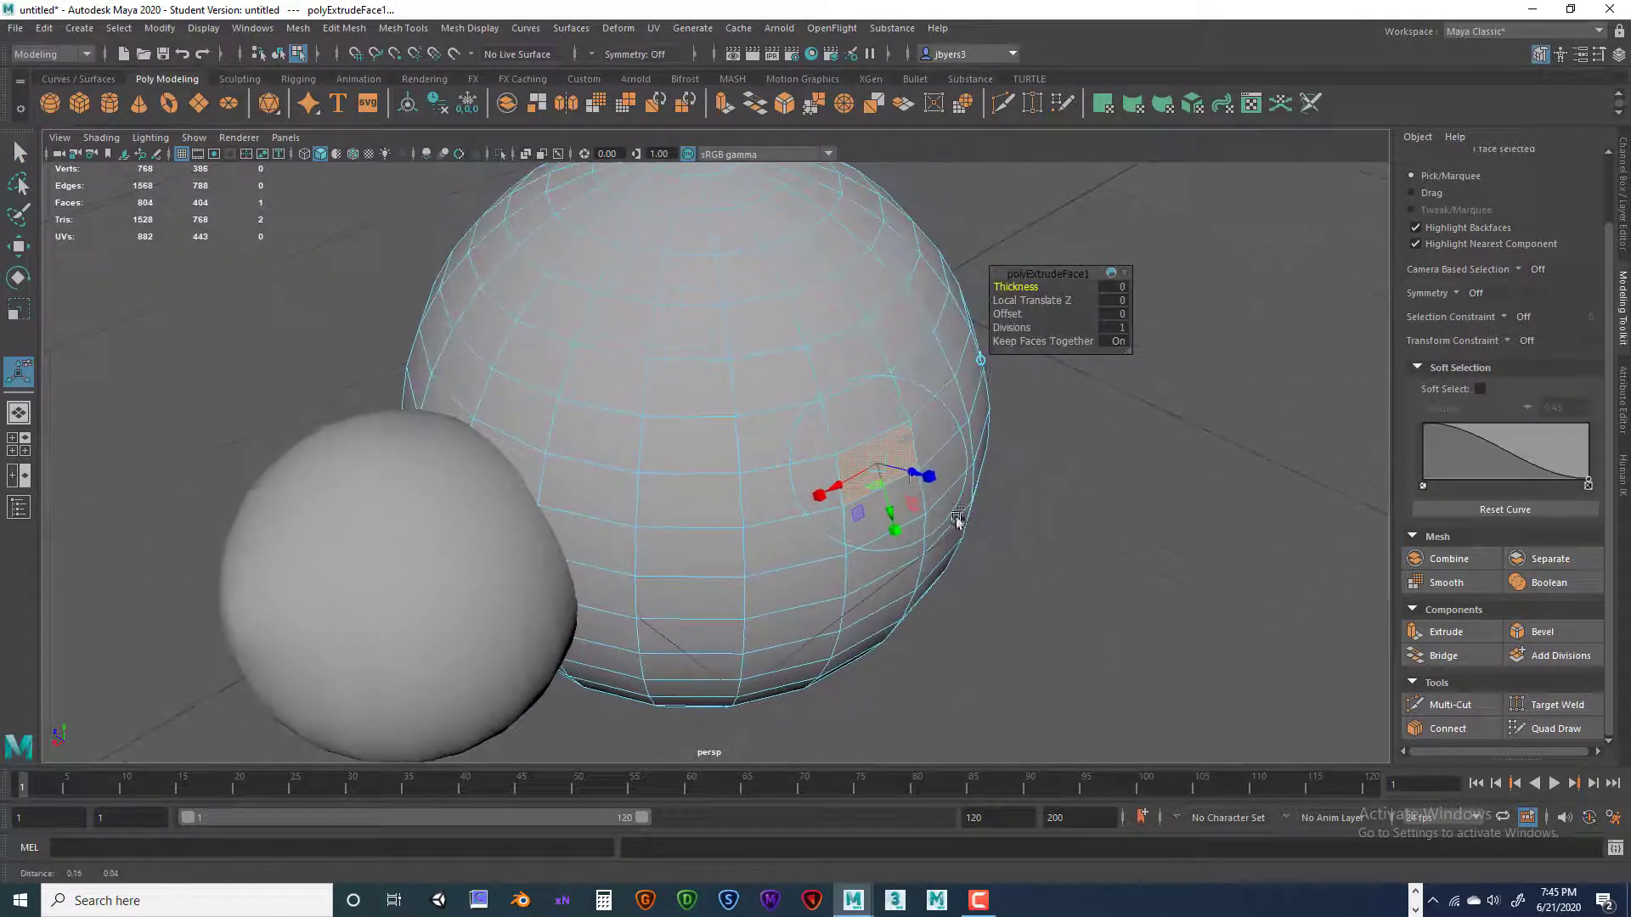
drag(909, 477, 975, 509)
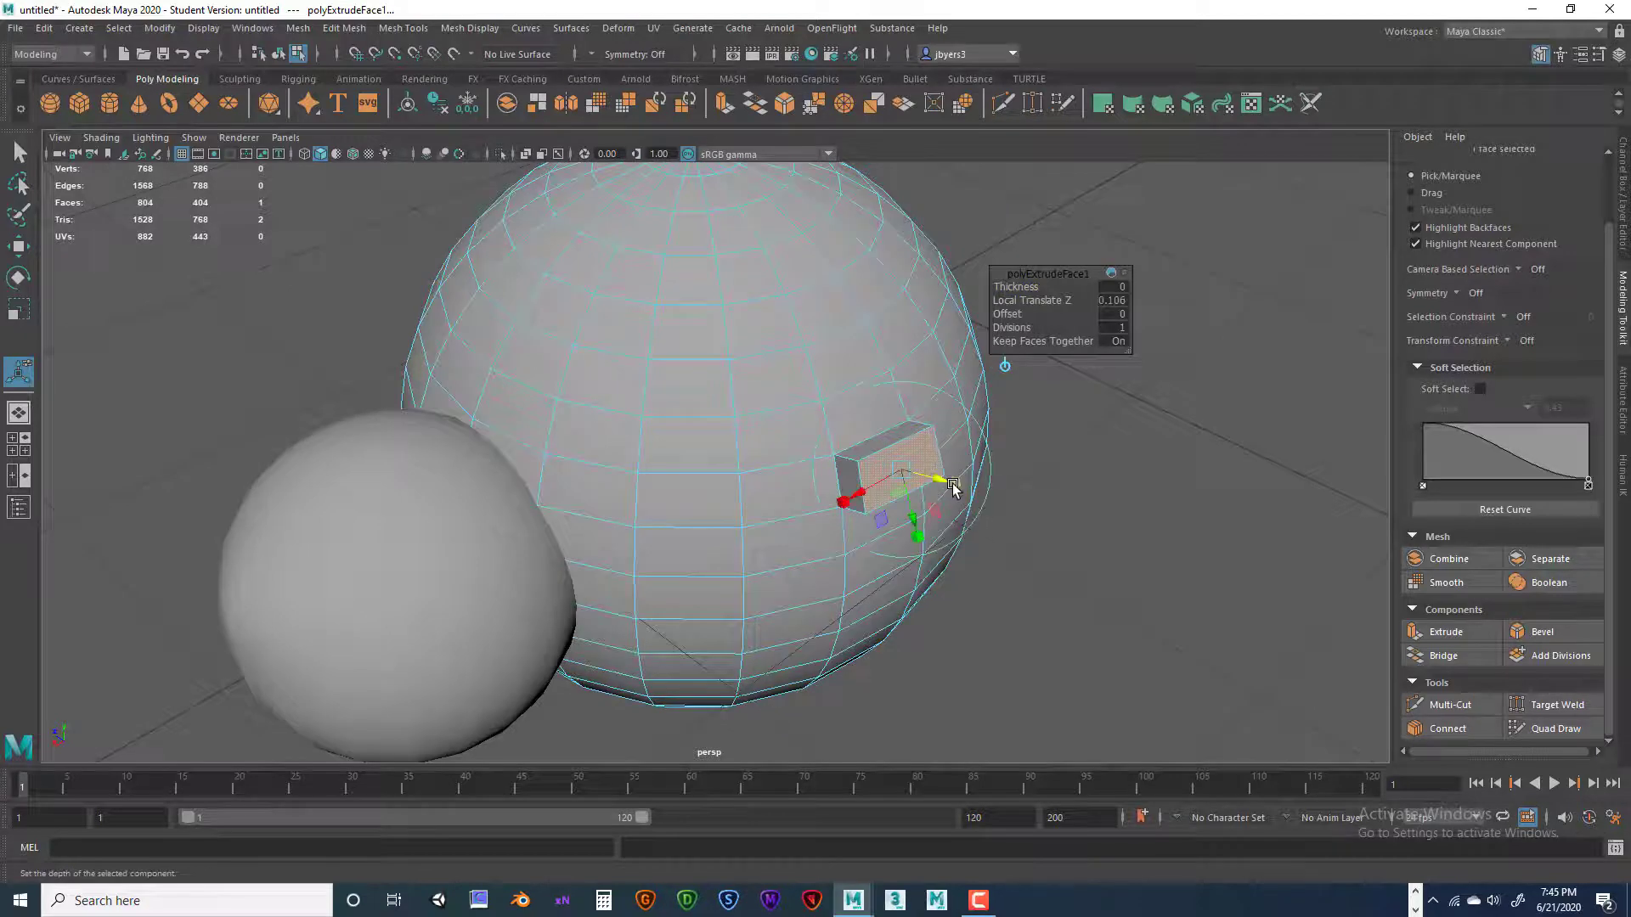
drag(901, 471, 886, 434)
click(983, 437)
Undo the face extrusion and return the large sphere to object selection mode
key(ctrl+z)
key(ctrl+z)
key(ctrl+z)
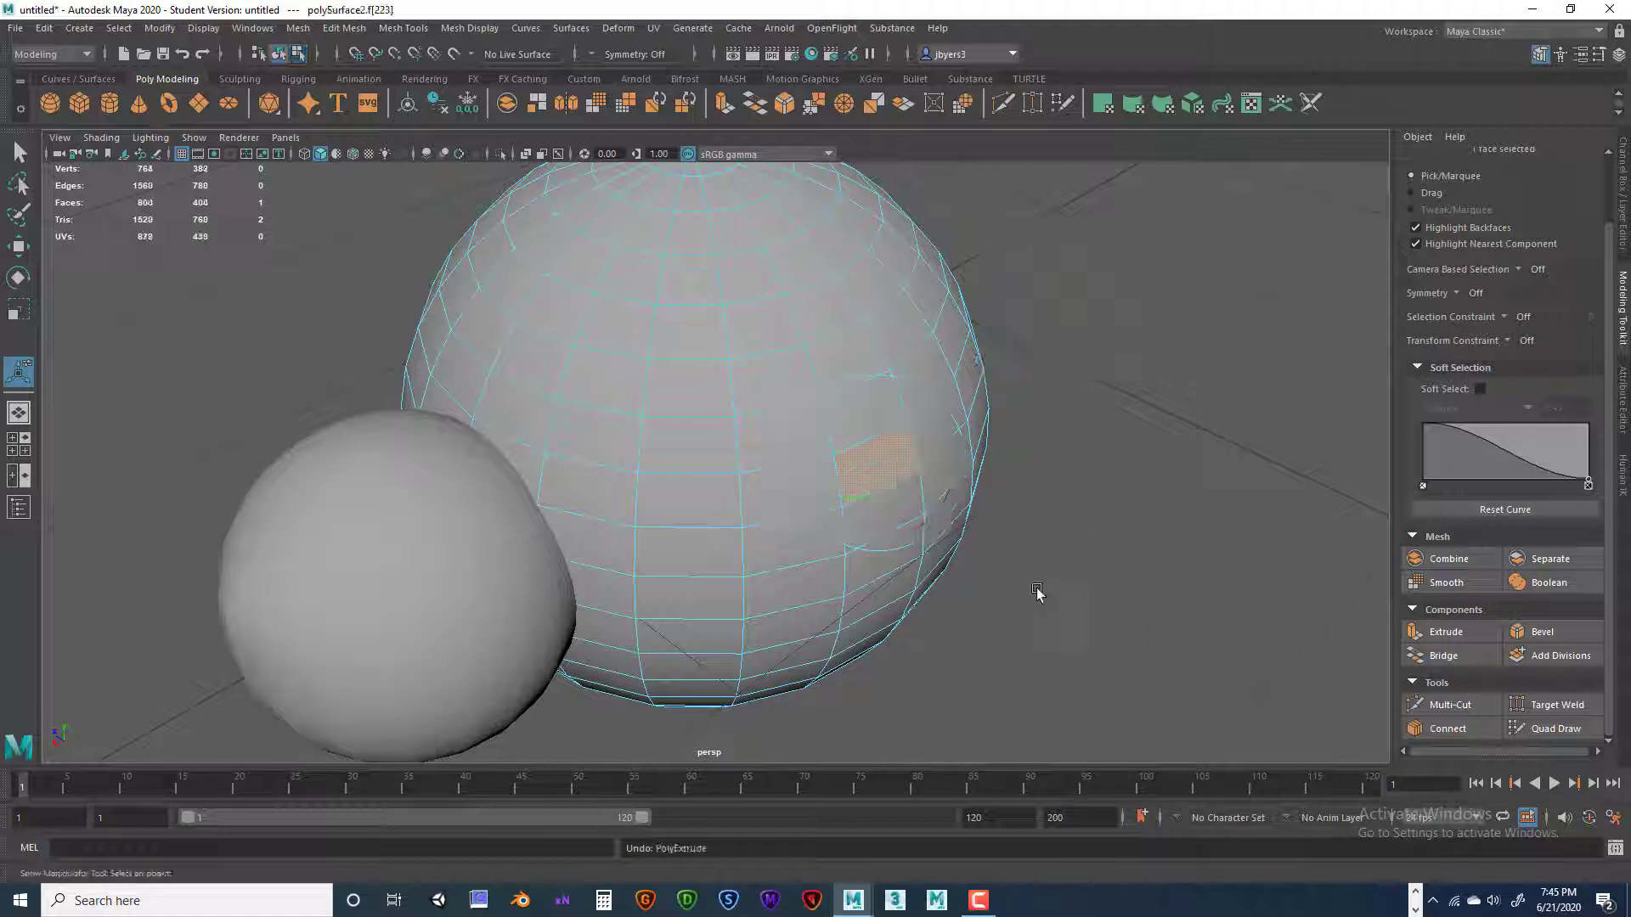
right_drag(836, 508, 909, 410)
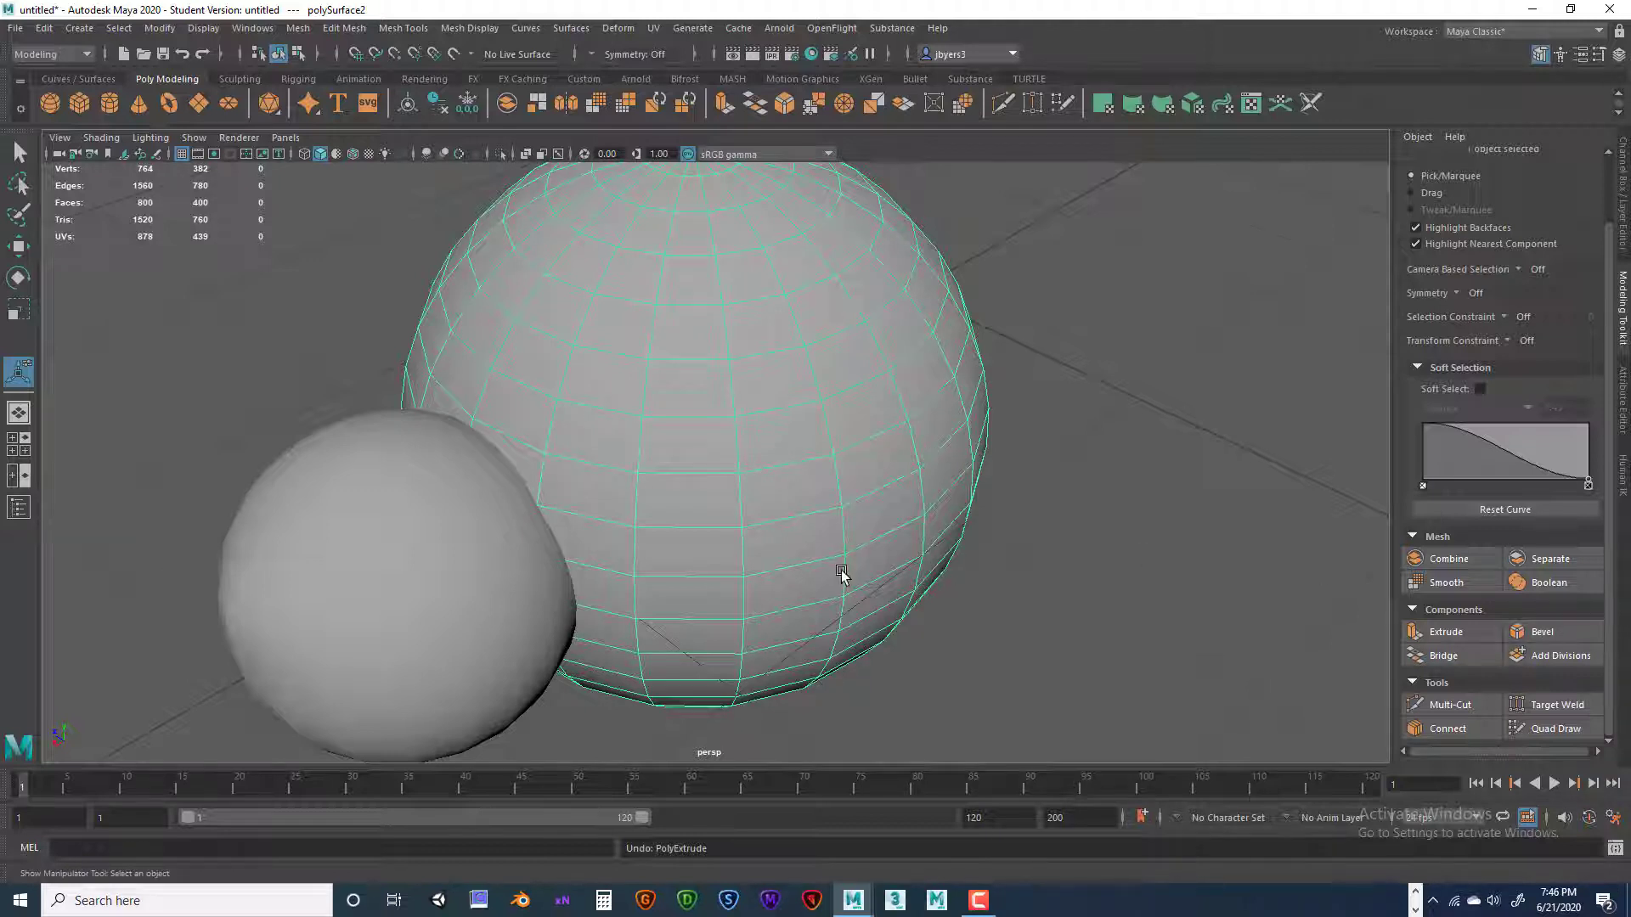
Select a pole-to-pole line of edges on the large sphere and bevel it
scroll(841, 575, down, 3)
scroll(821, 564, up, 2)
scroll(832, 641, down, 3)
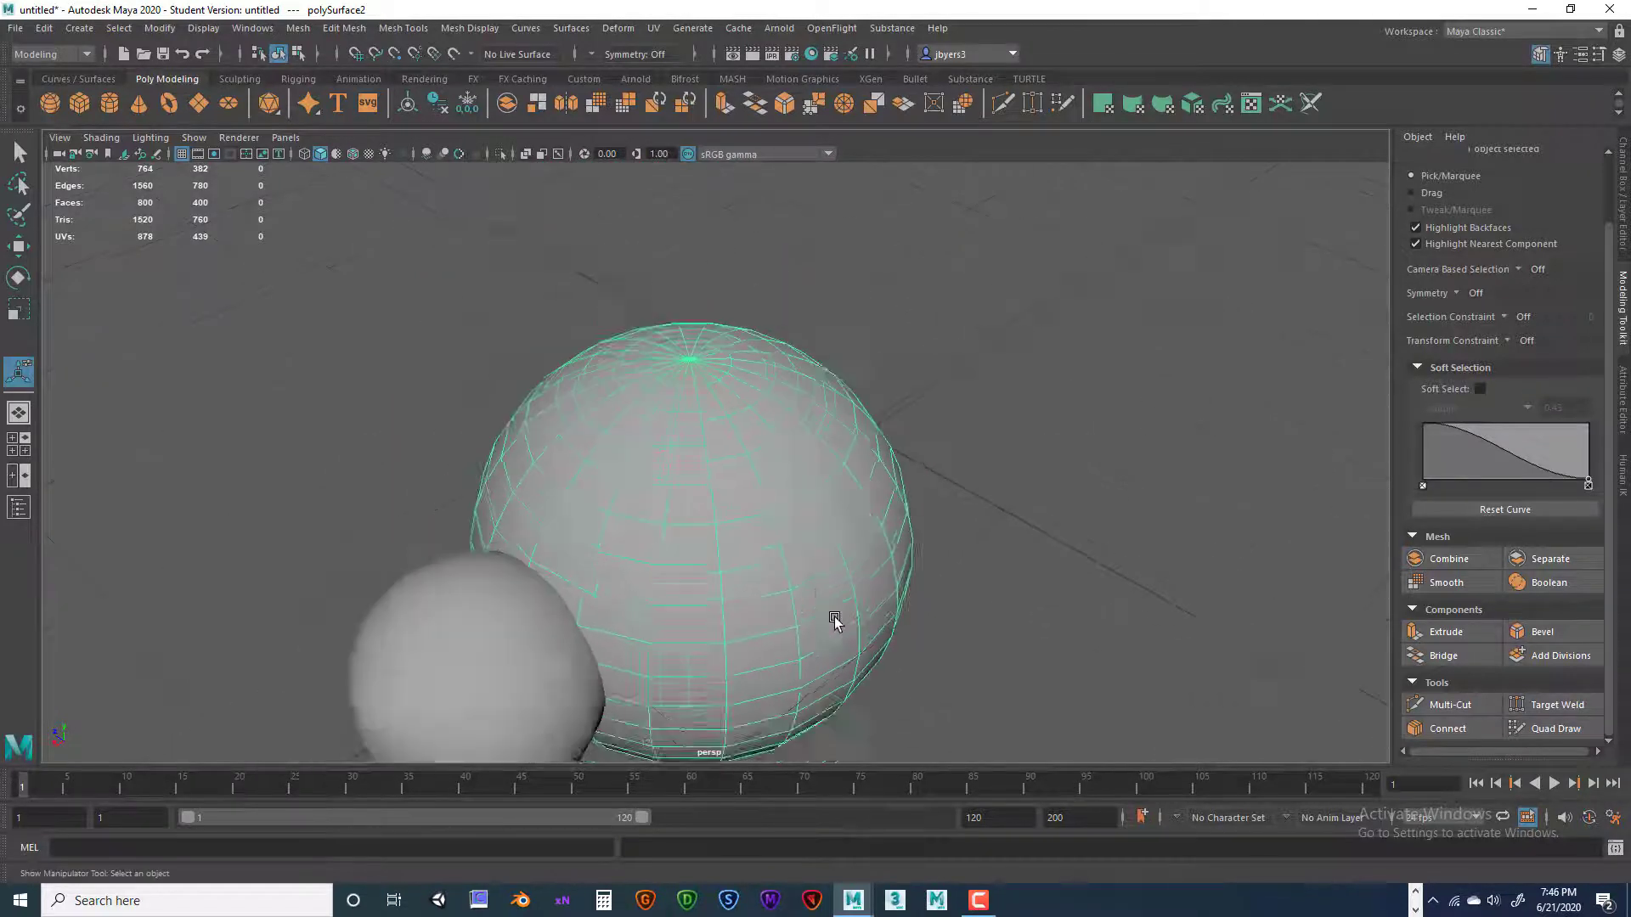
scroll(828, 594, up, 5)
alt+middle_drag(826, 567, 808, 507)
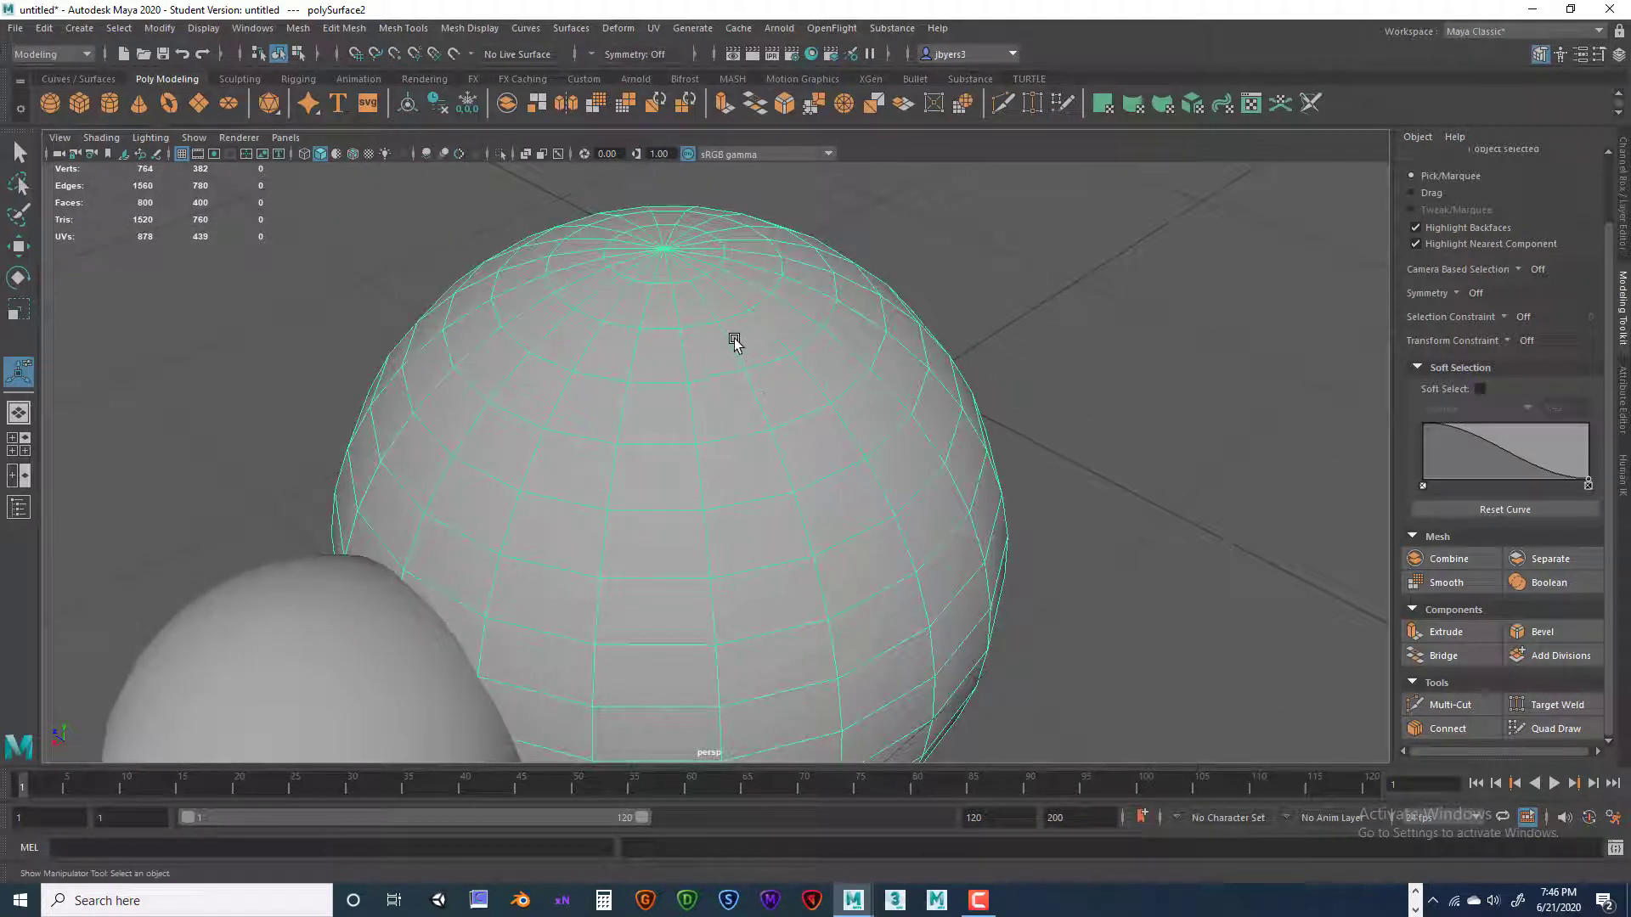
right_drag(732, 344, 728, 293)
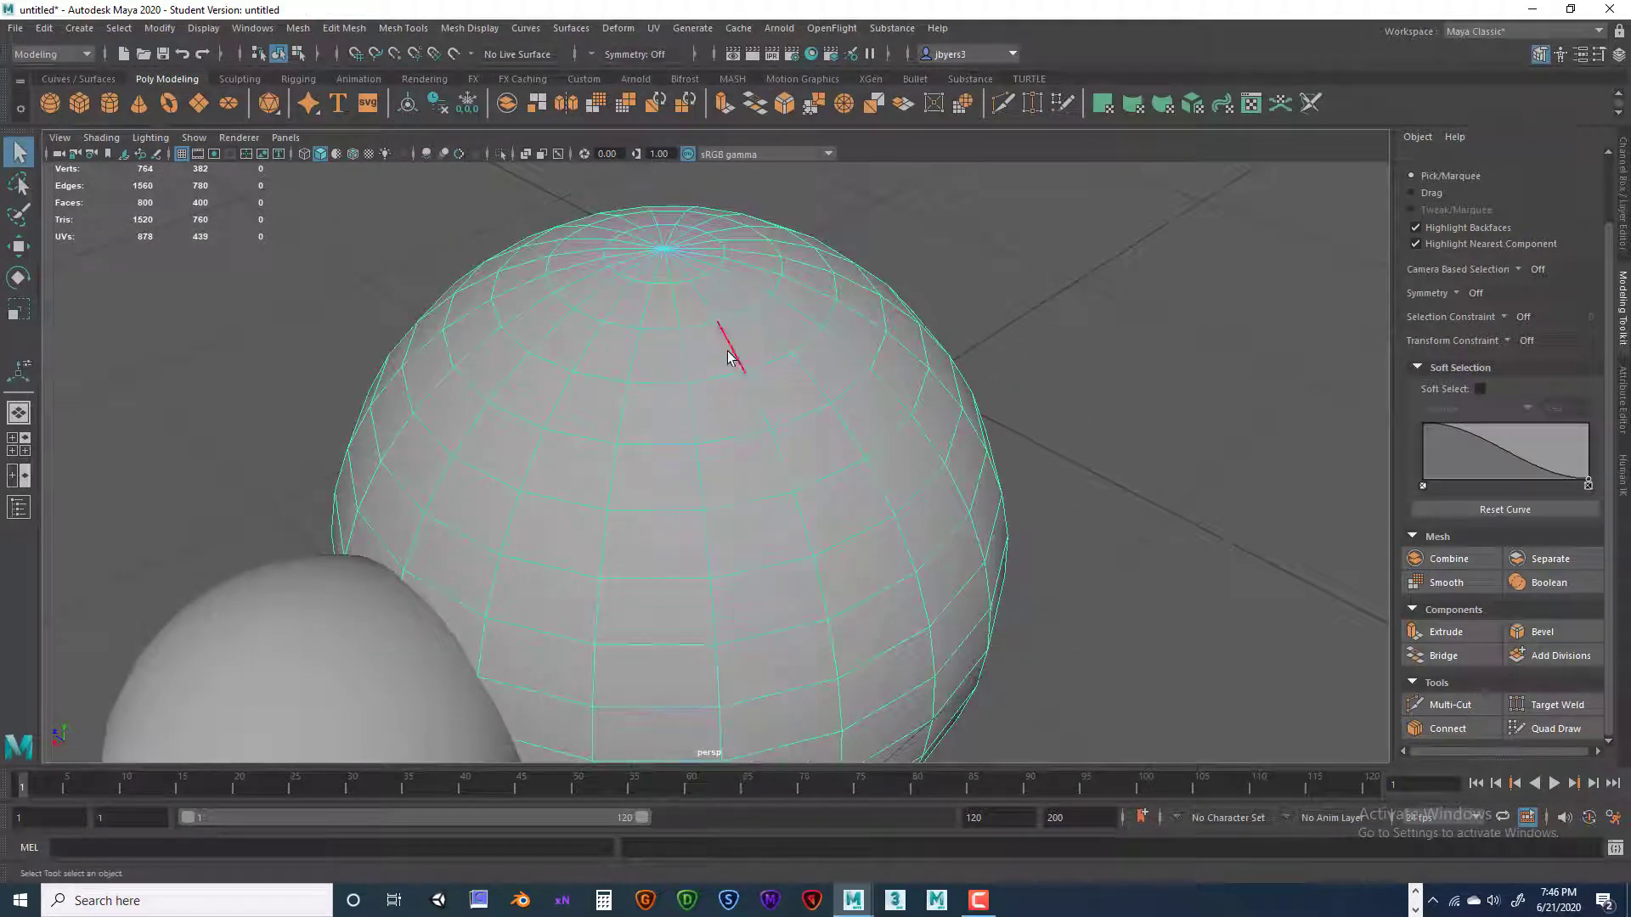
alt+drag(831, 576, 823, 441)
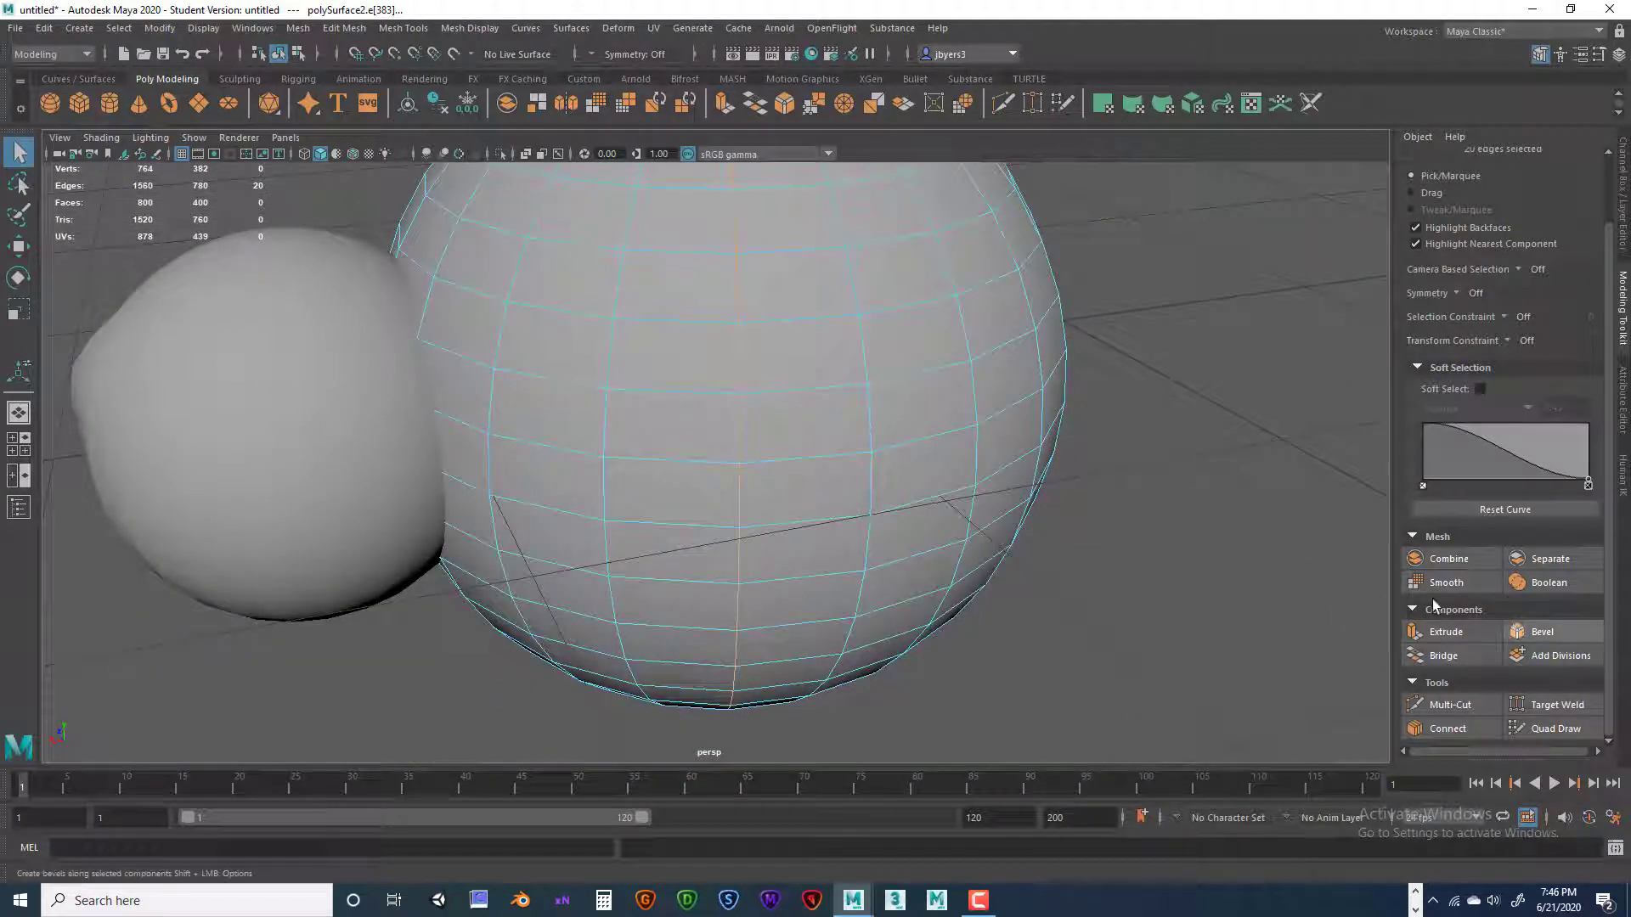
alt+drag(1030, 477, 1042, 545)
alt+right_drag(1044, 544, 943, 528)
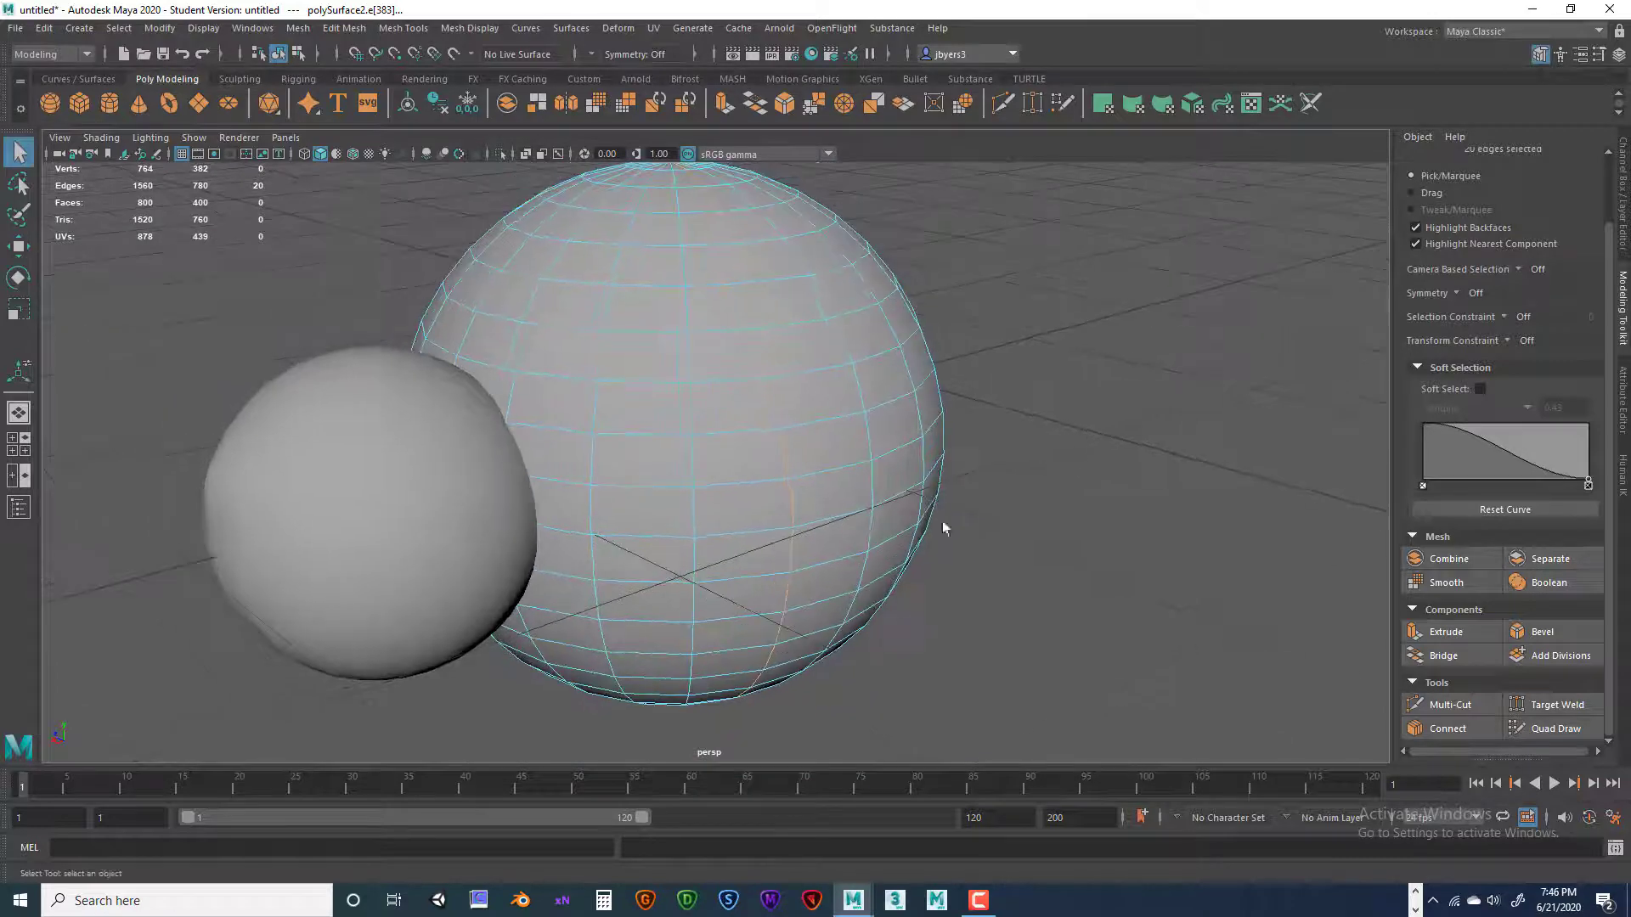
click(1541, 633)
Set the bevel's segments to 1 for comparison, and set them to 4 again
alt+drag(802, 318, 1005, 441)
click(1084, 299)
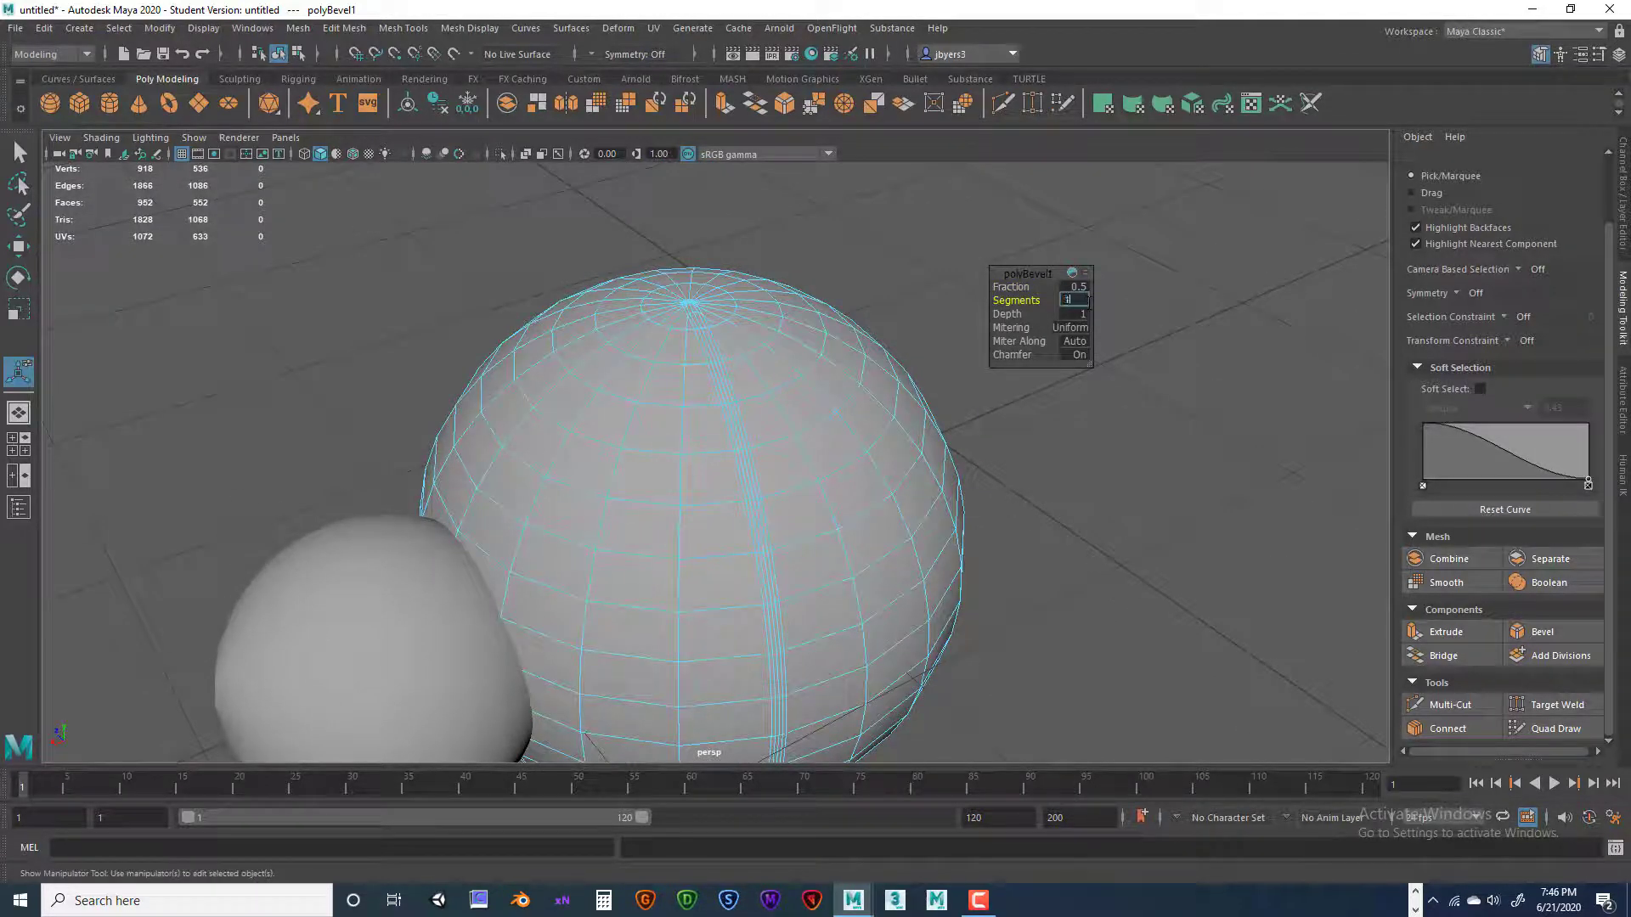
key(Return)
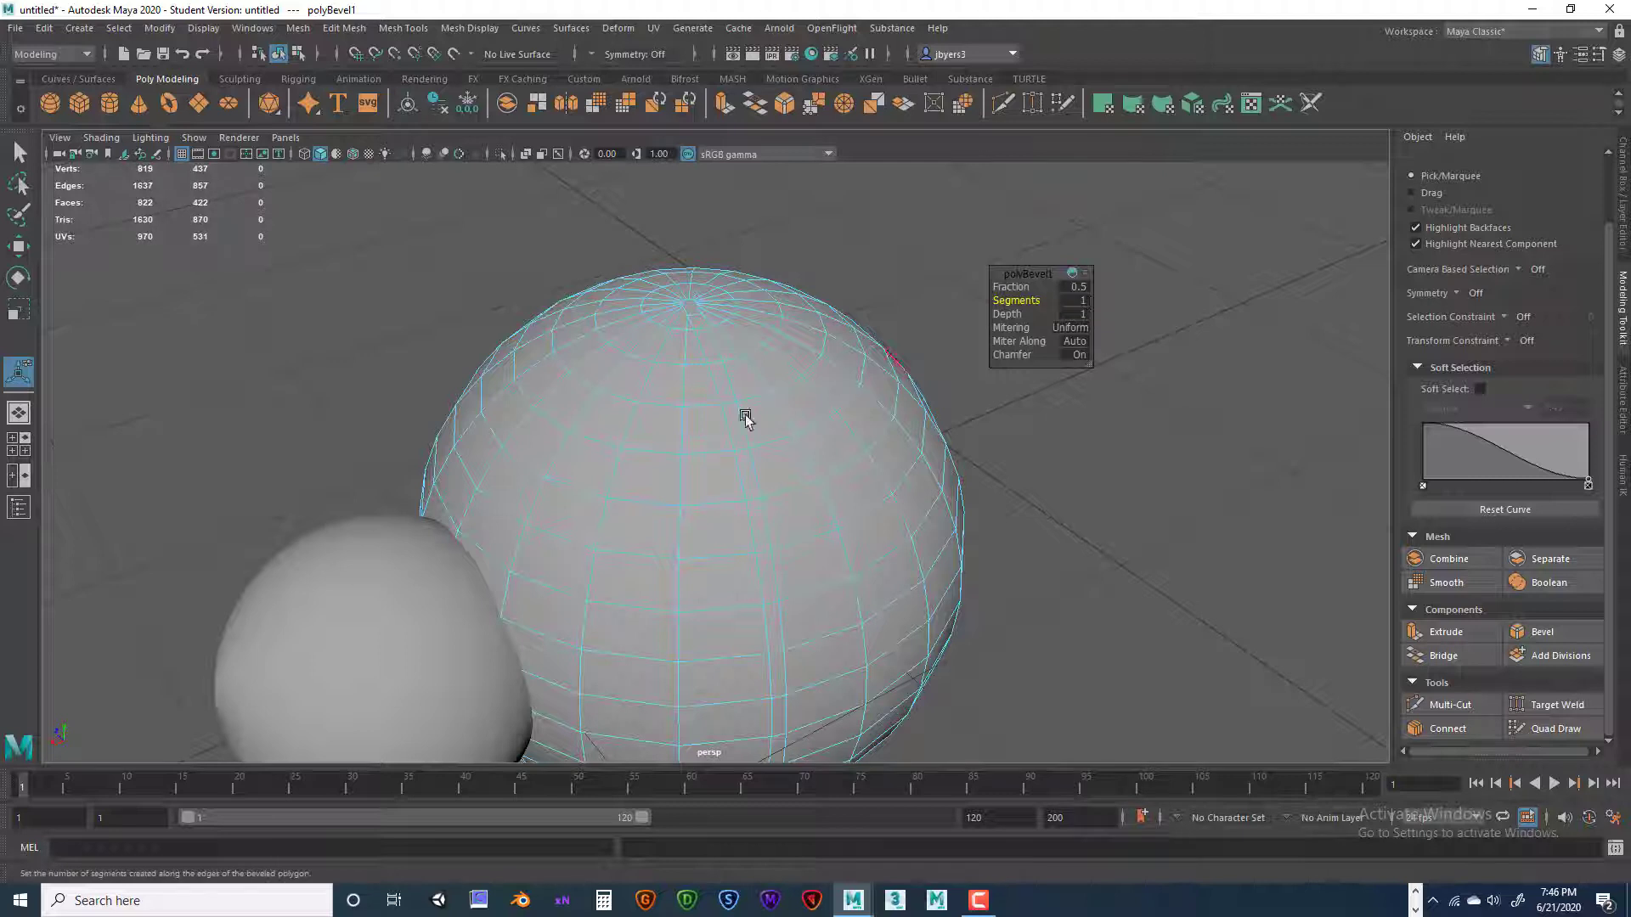
alt+drag(733, 474, 823, 364)
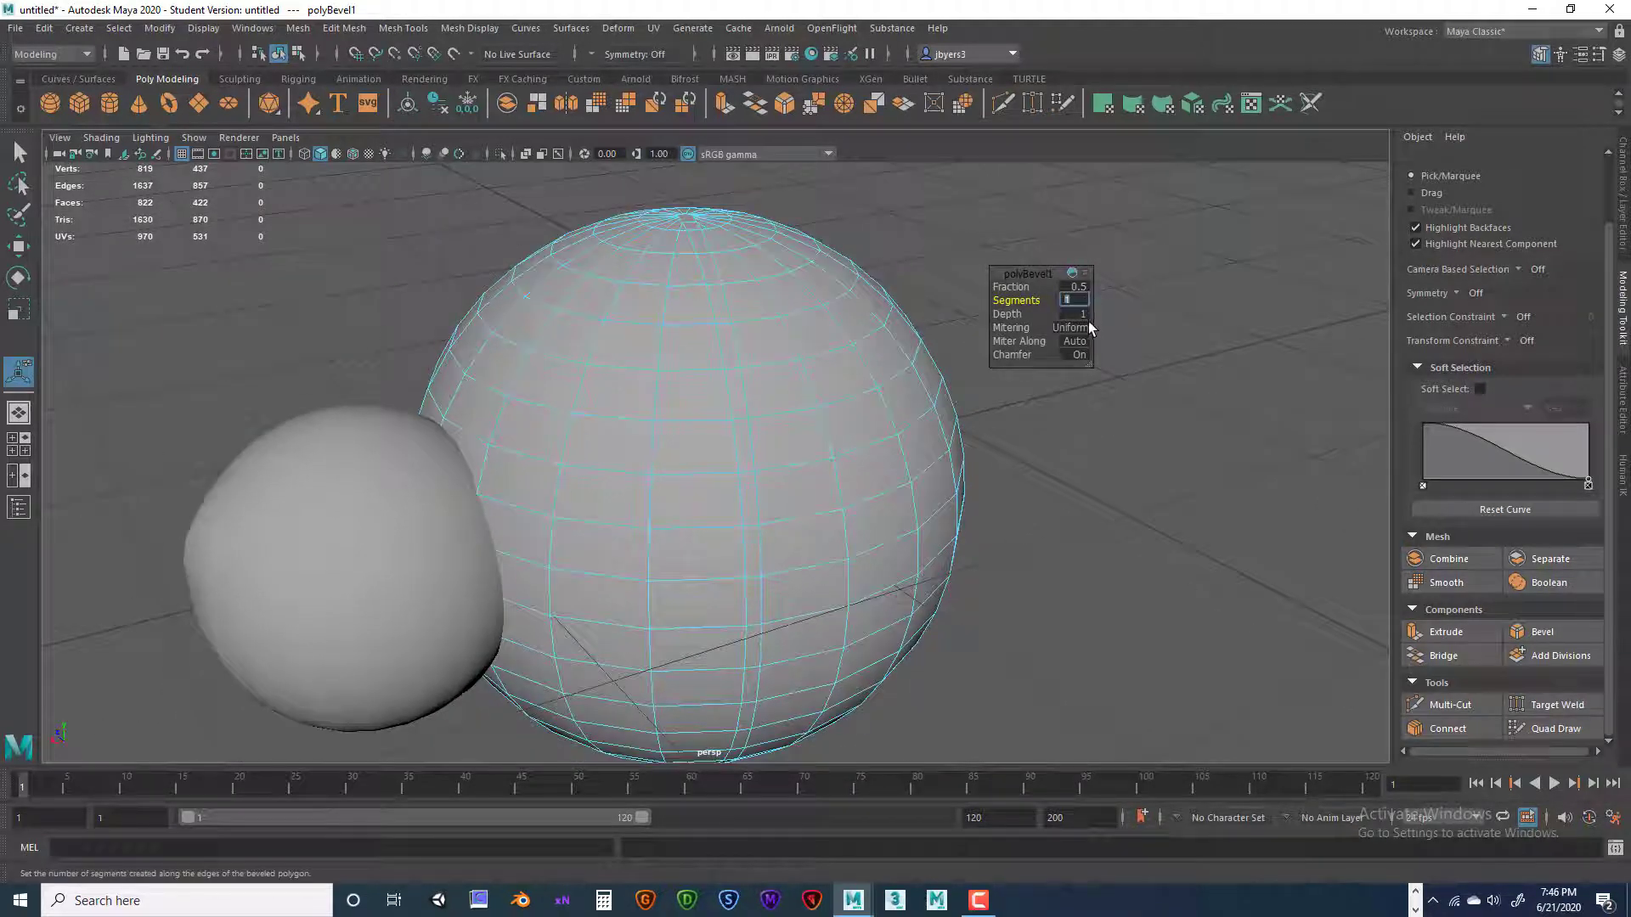
text(4)
key(Return)
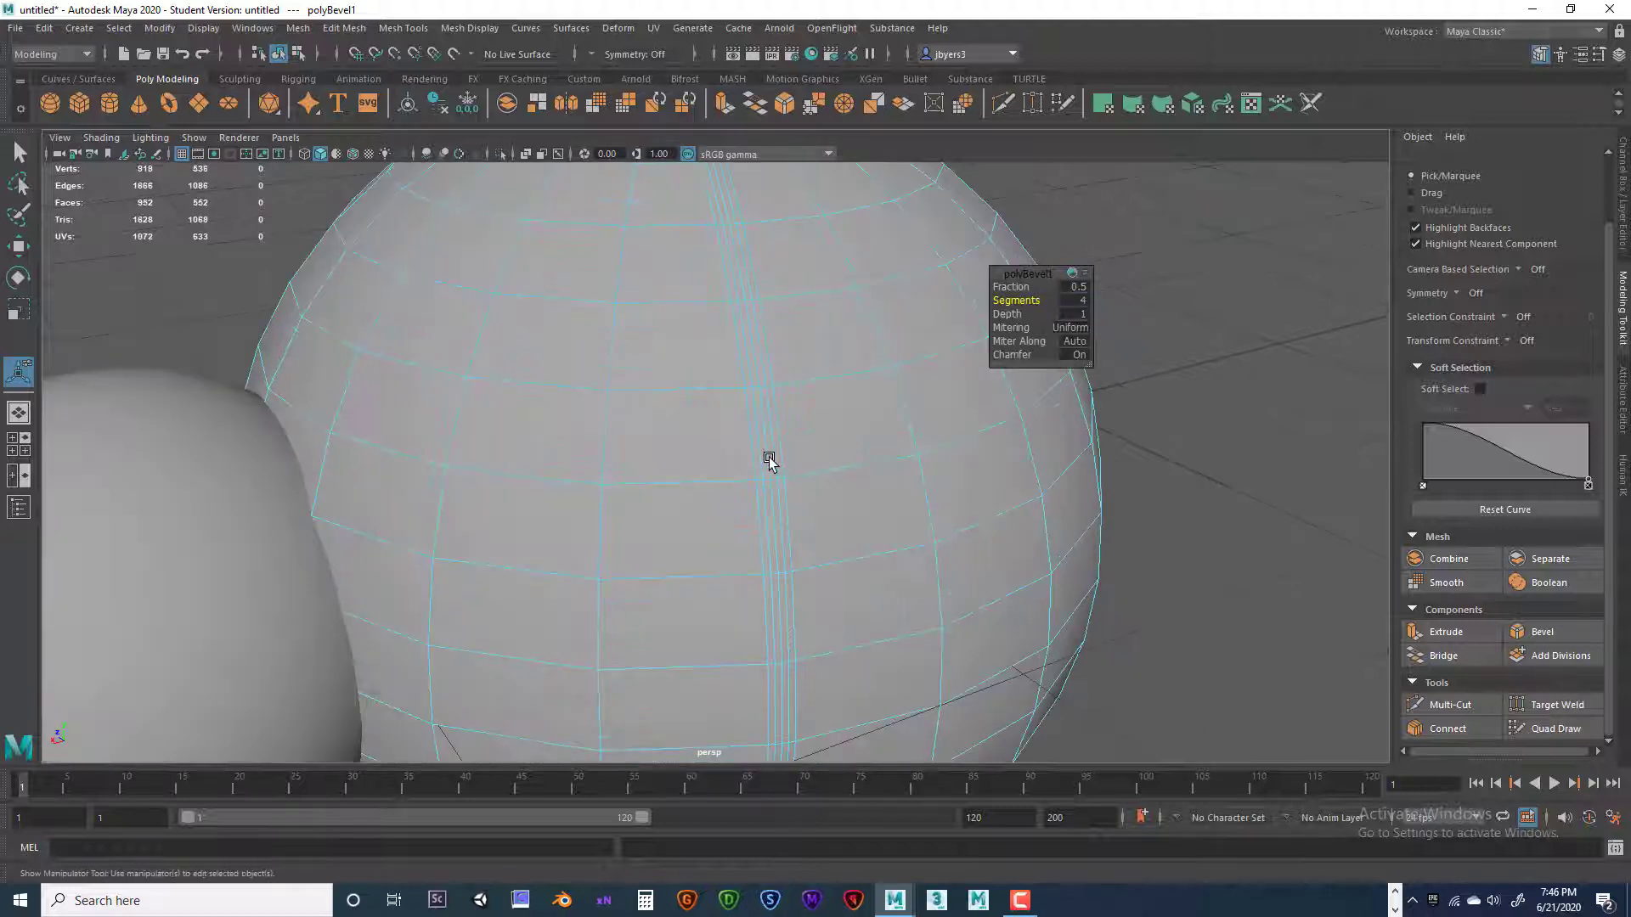
Set the bevel's segments to 3 on the large sphere
scroll(764, 450, up, 3)
right_click(762, 418)
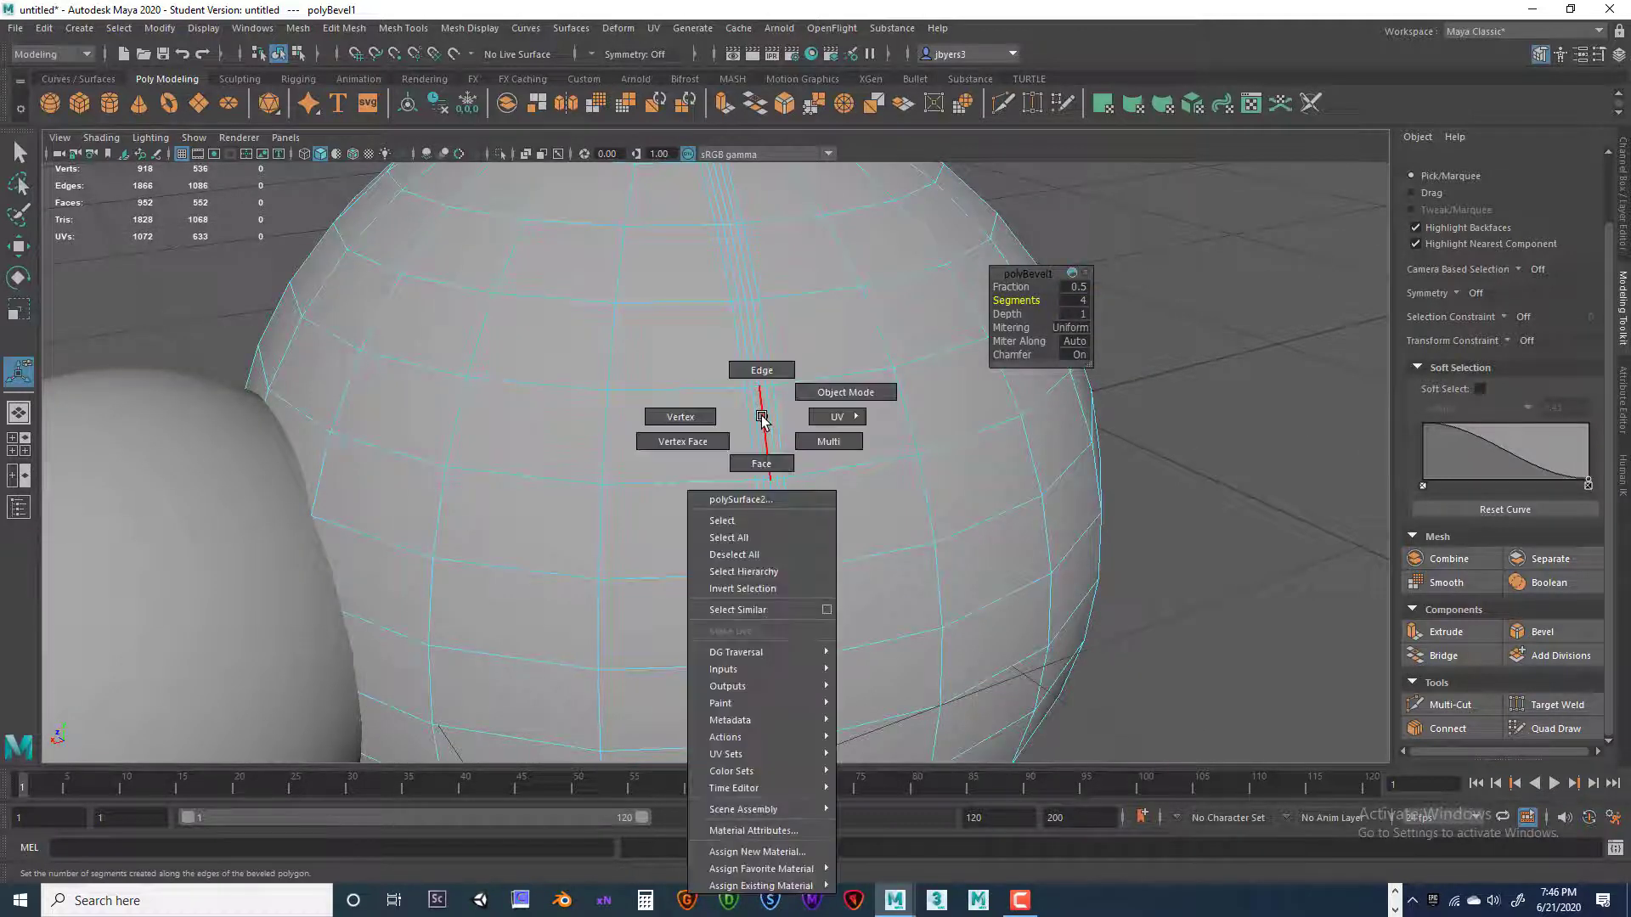
click(1088, 303)
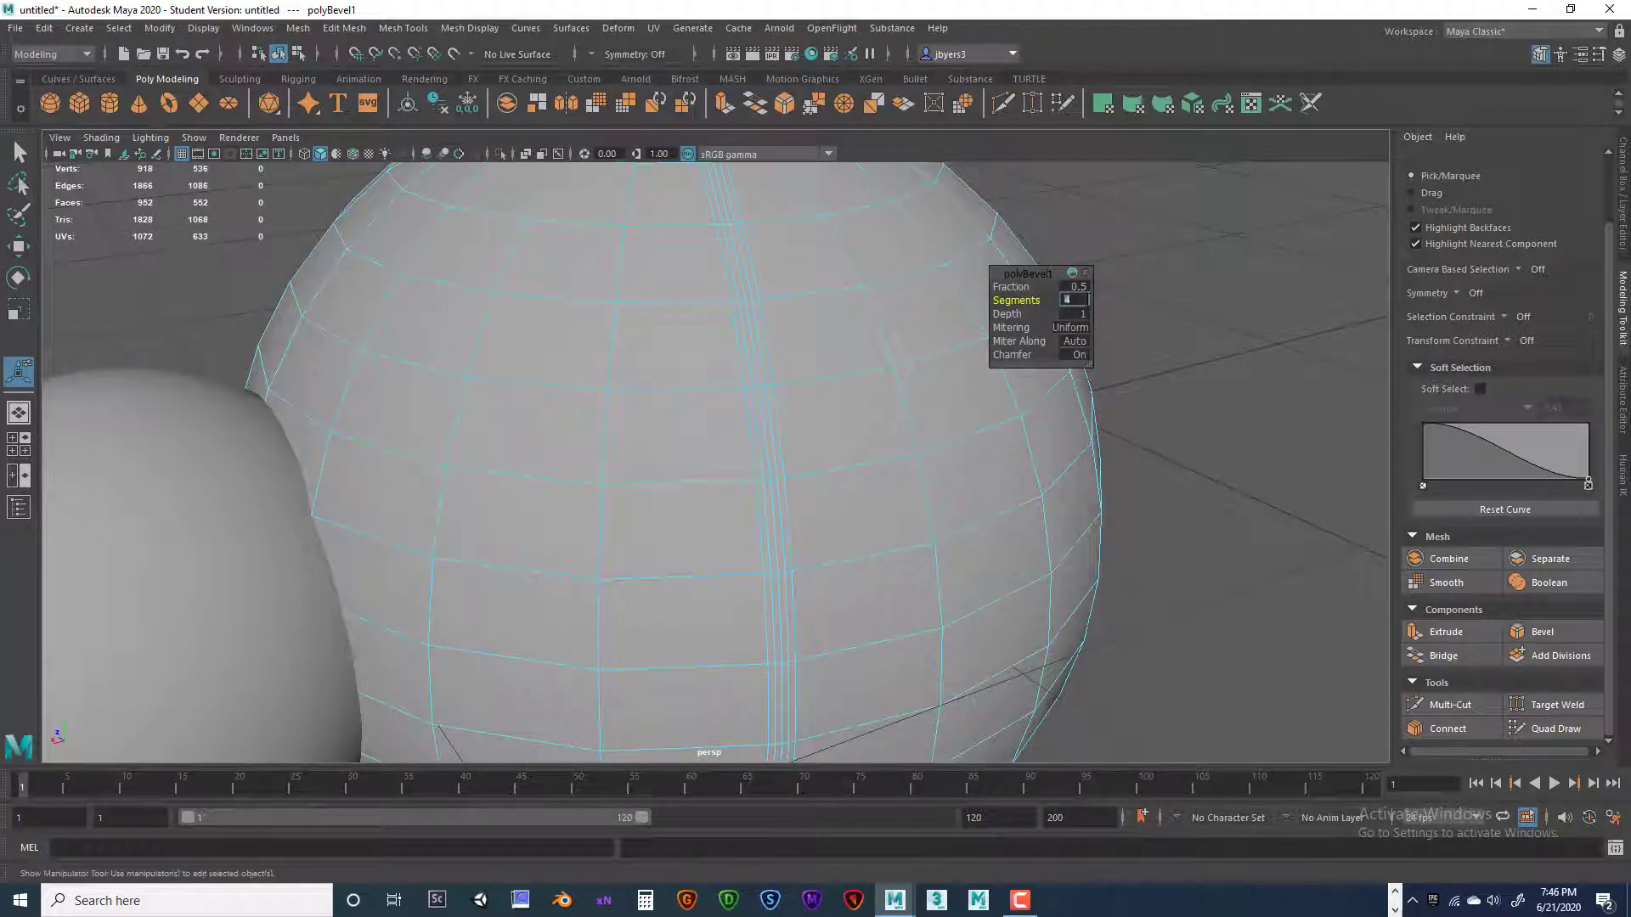
text(3)
key(Return)
scroll(779, 434, up, 2)
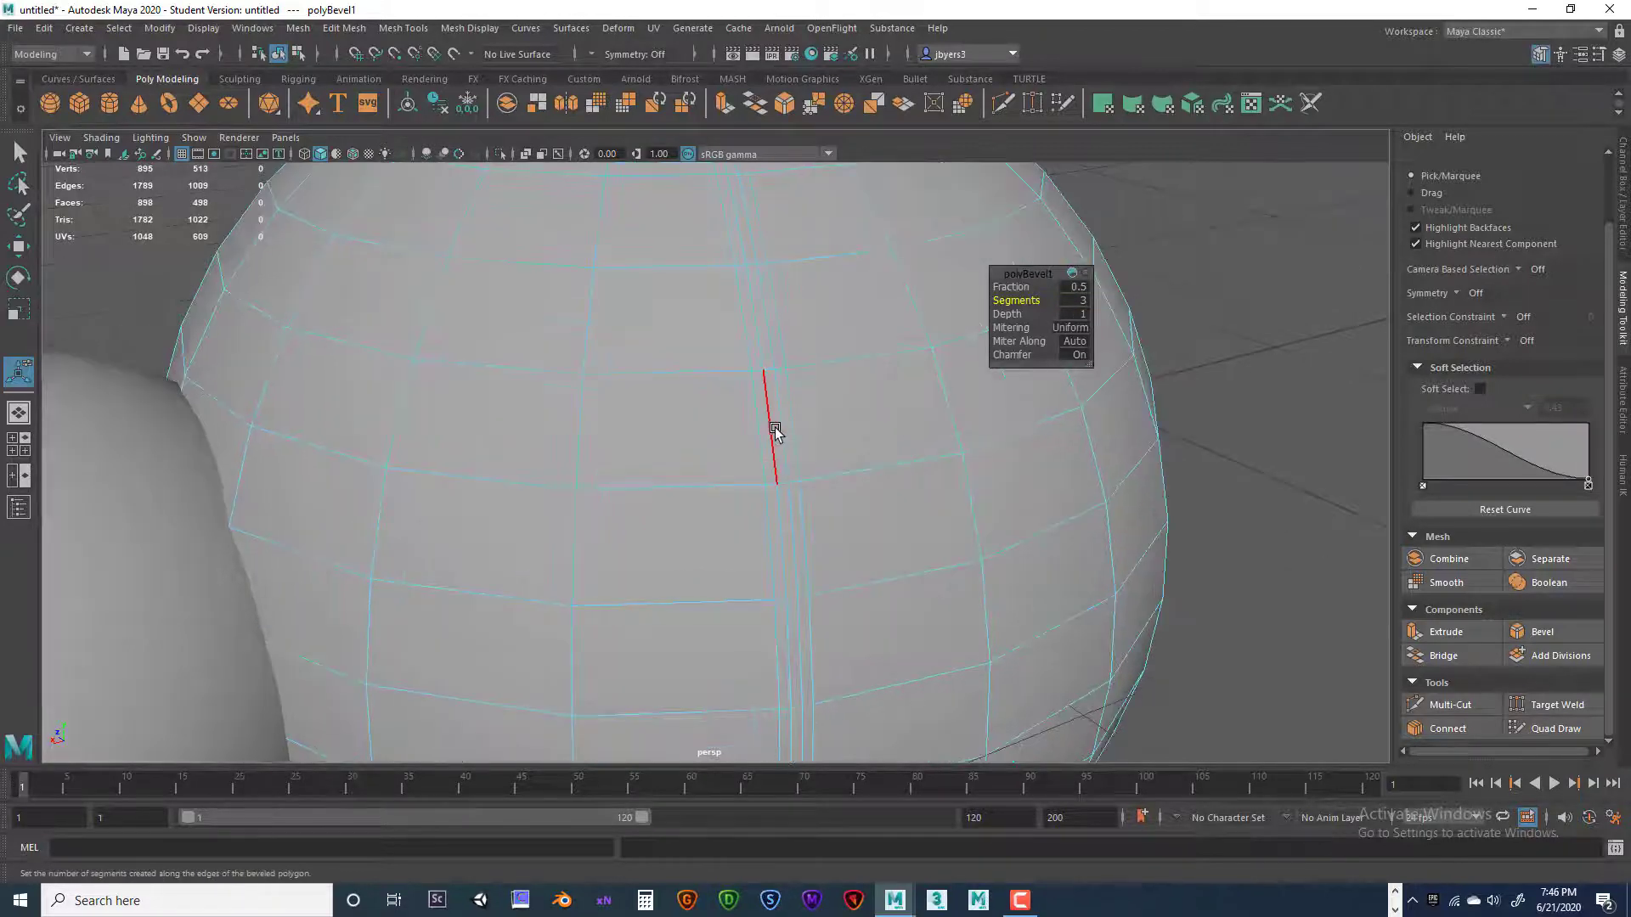
In face mode, select the full pole-to-pole strip of narrow faces in the middle of the beveled band on the large sphere
right_drag(776, 426, 773, 469)
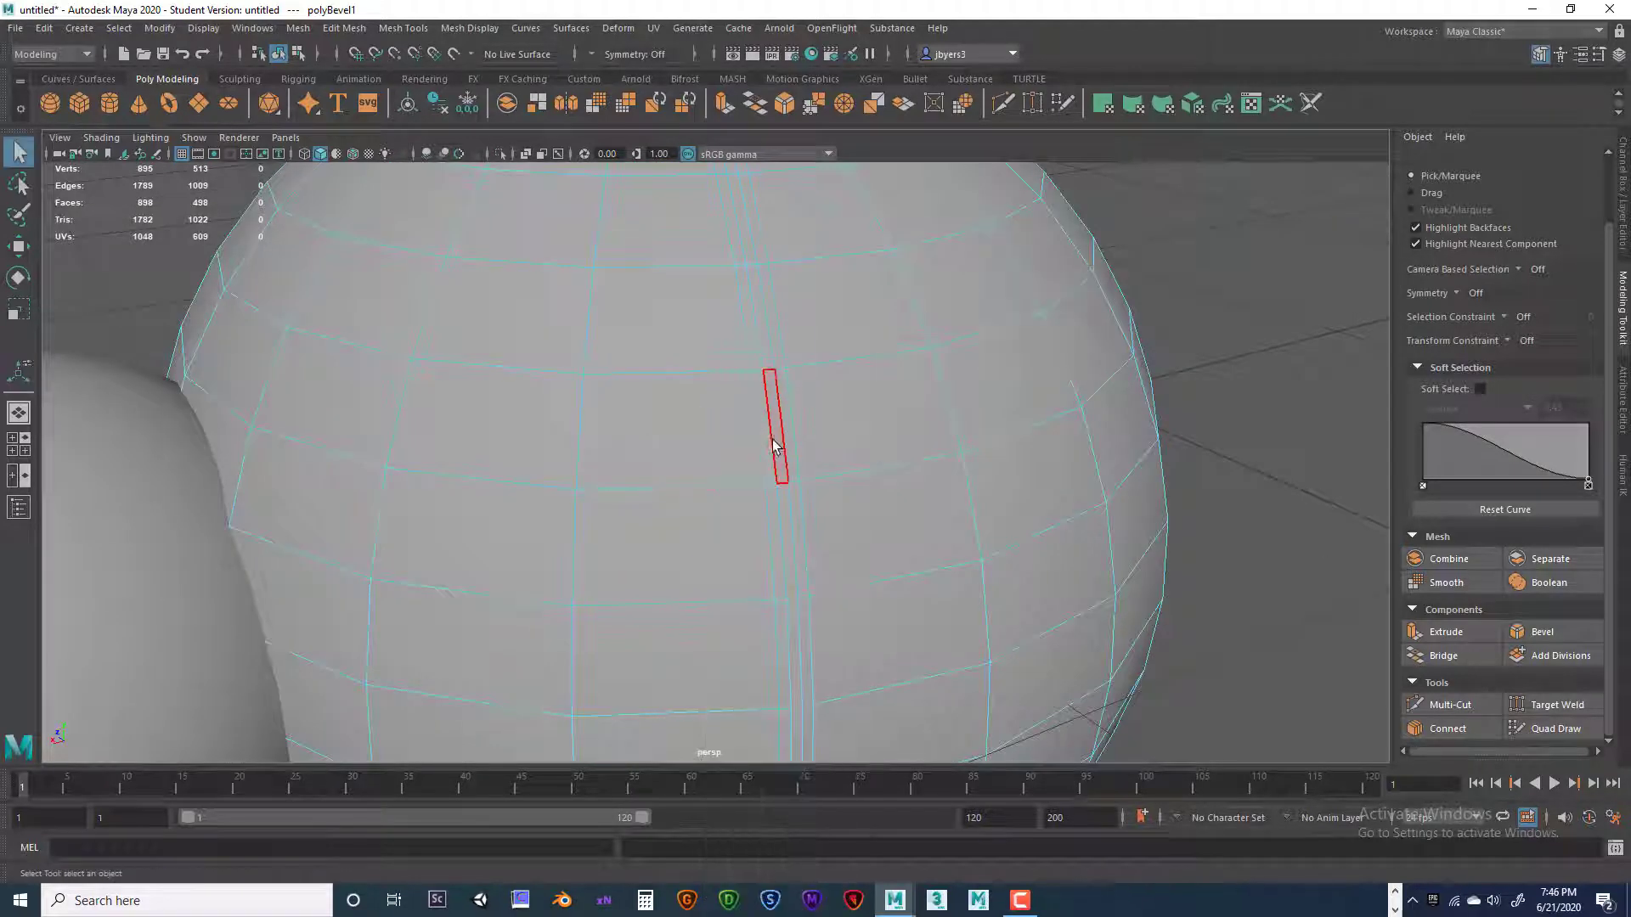
click(771, 365)
shift+double_click(774, 397)
scroll(859, 479, down, 3)
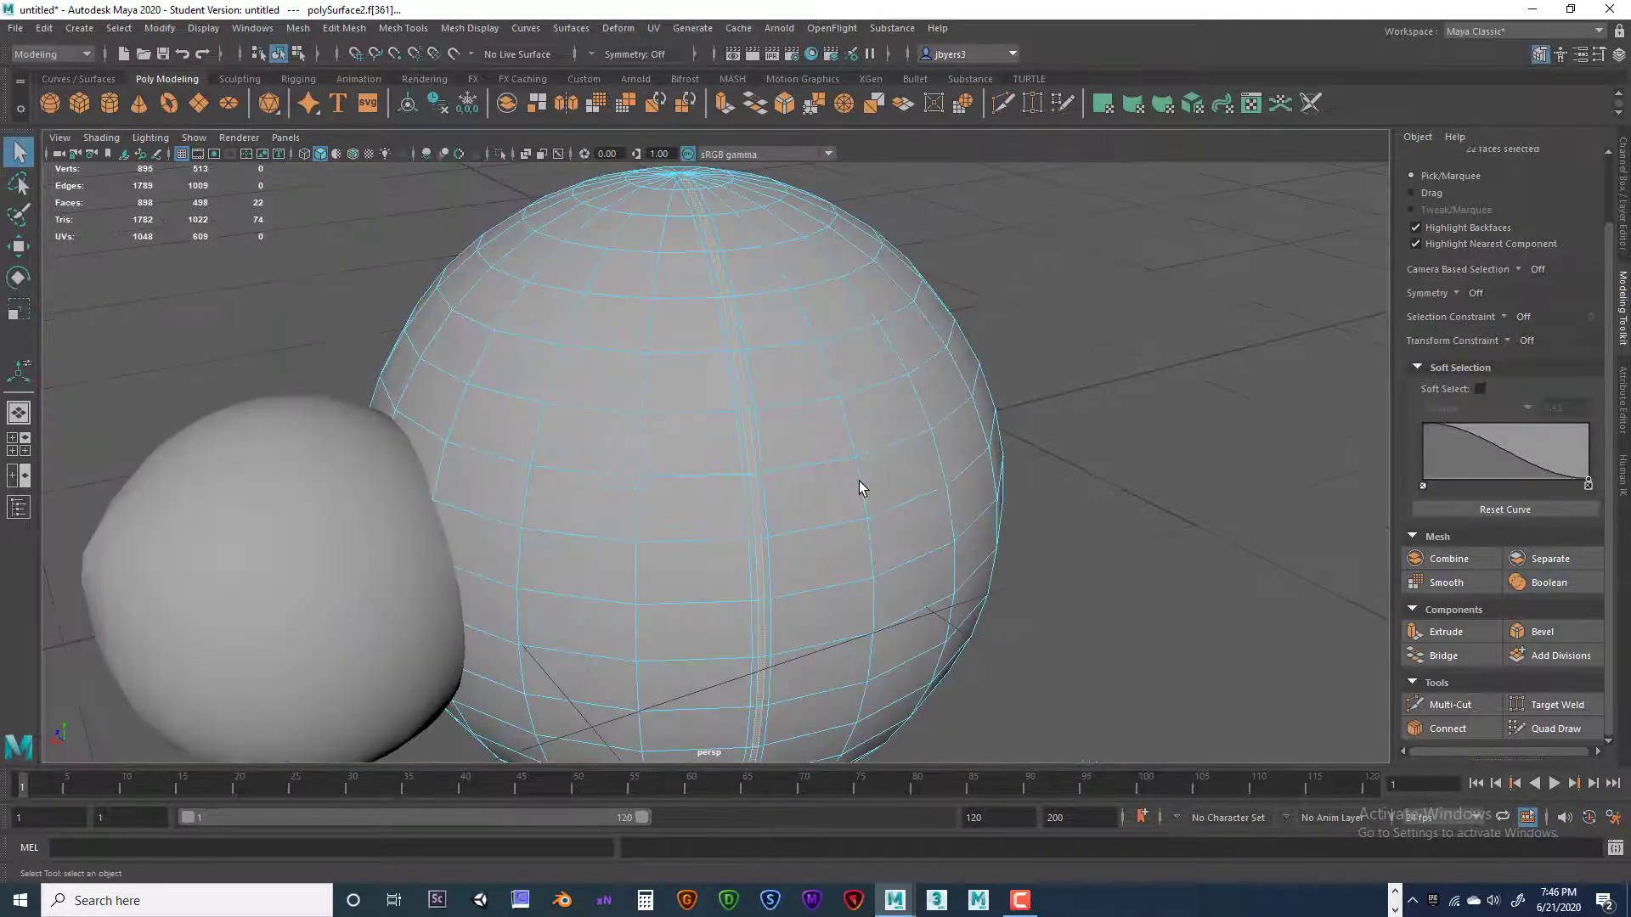
scroll(859, 479, up, 2)
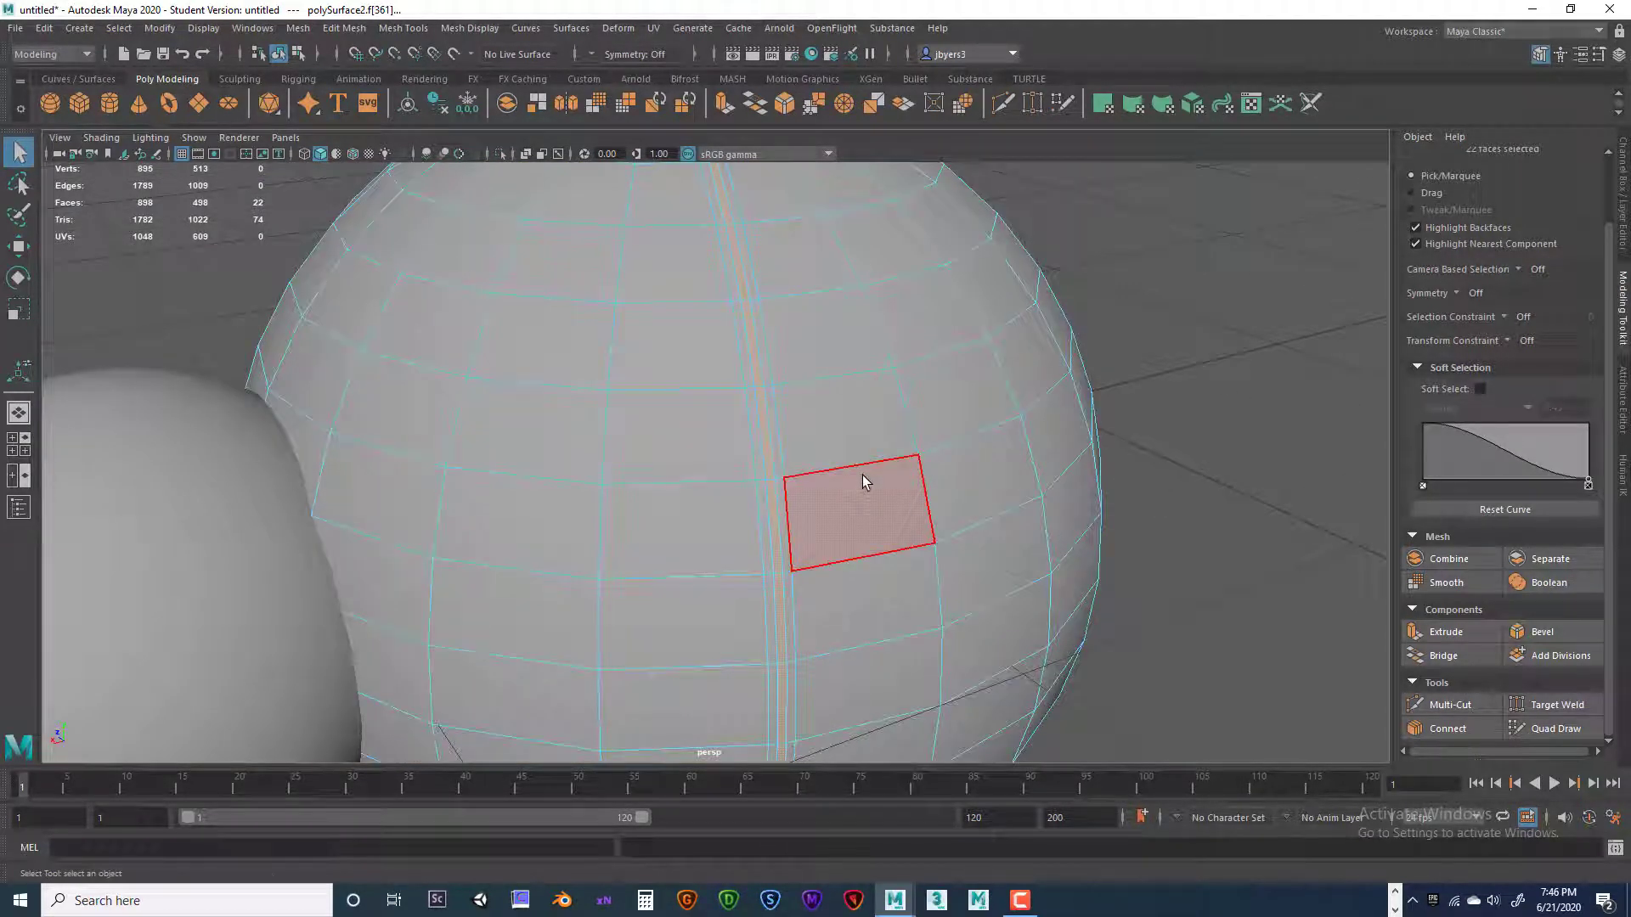
Extrude the face strip inward with a Local Translate Z of about -0.016 to form a seam groove, and return to object mode
key(ctrl+e)
scroll(892, 448, down, 3)
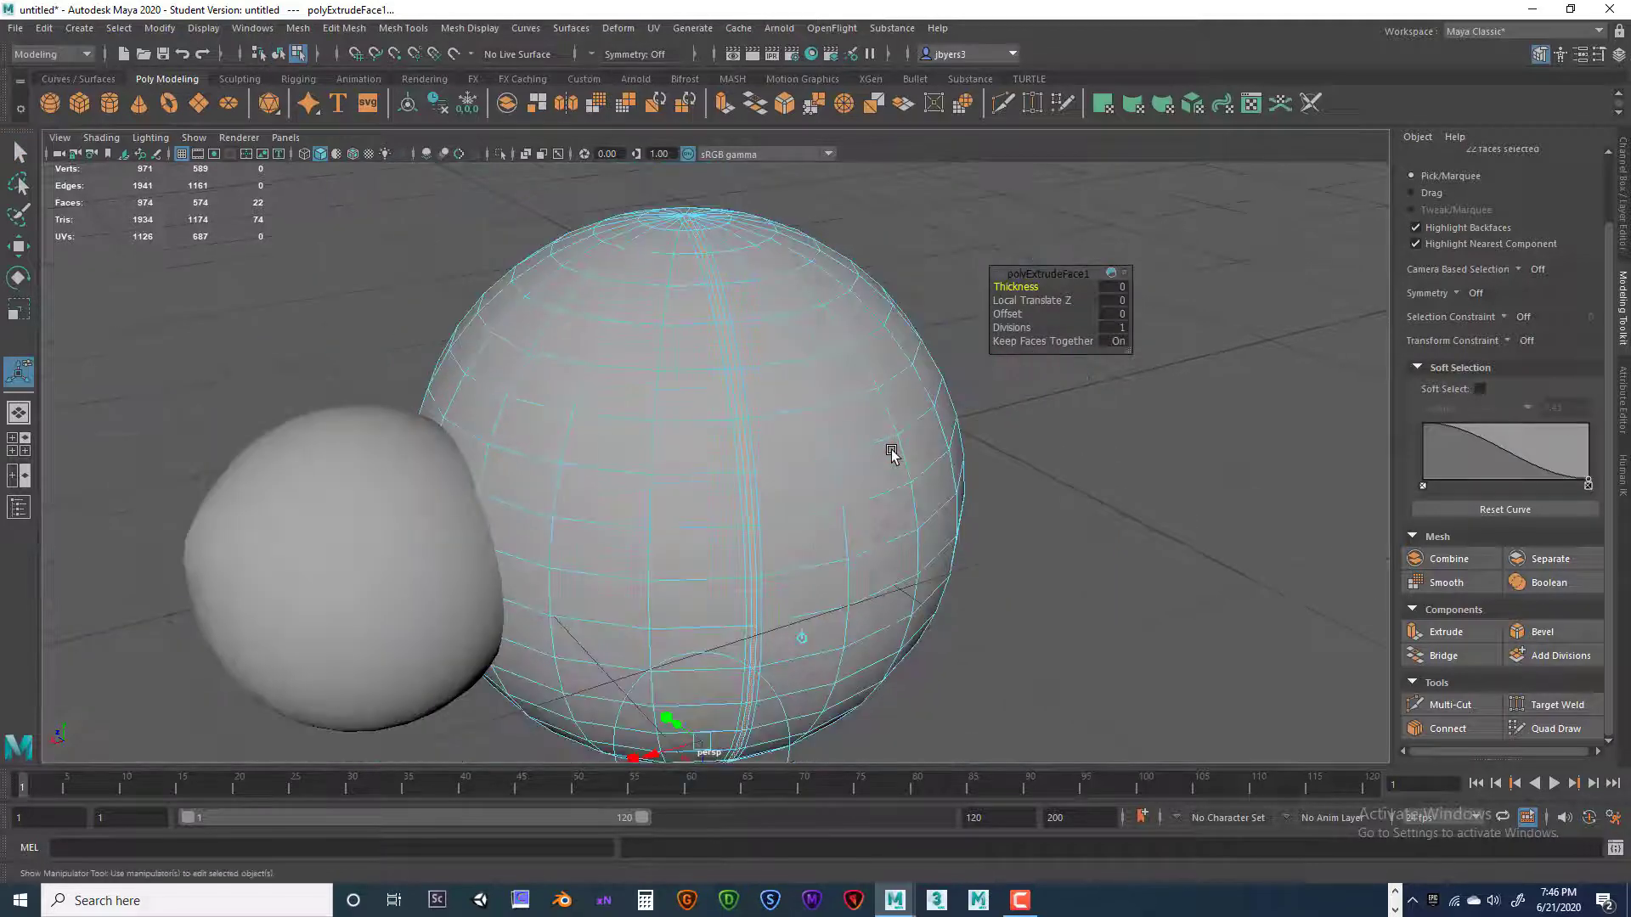
alt+drag(889, 489, 903, 433)
scroll(903, 433, up, 2)
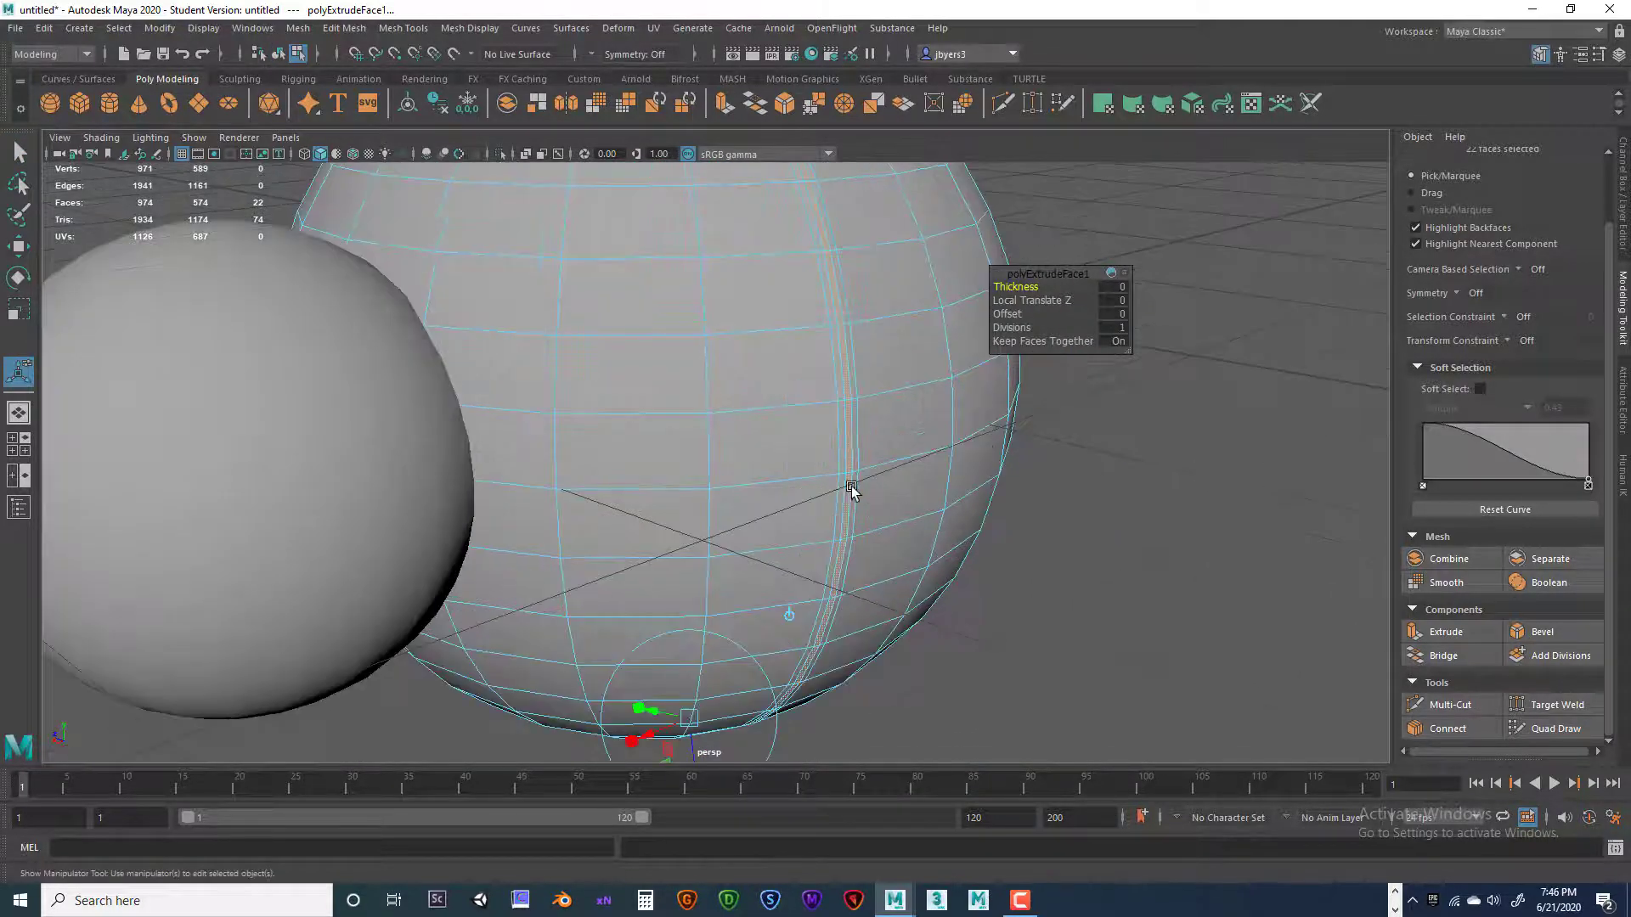
scroll(764, 463, up, 2)
scroll(762, 546, up, 3)
alt+middle_drag(855, 542, 828, 500)
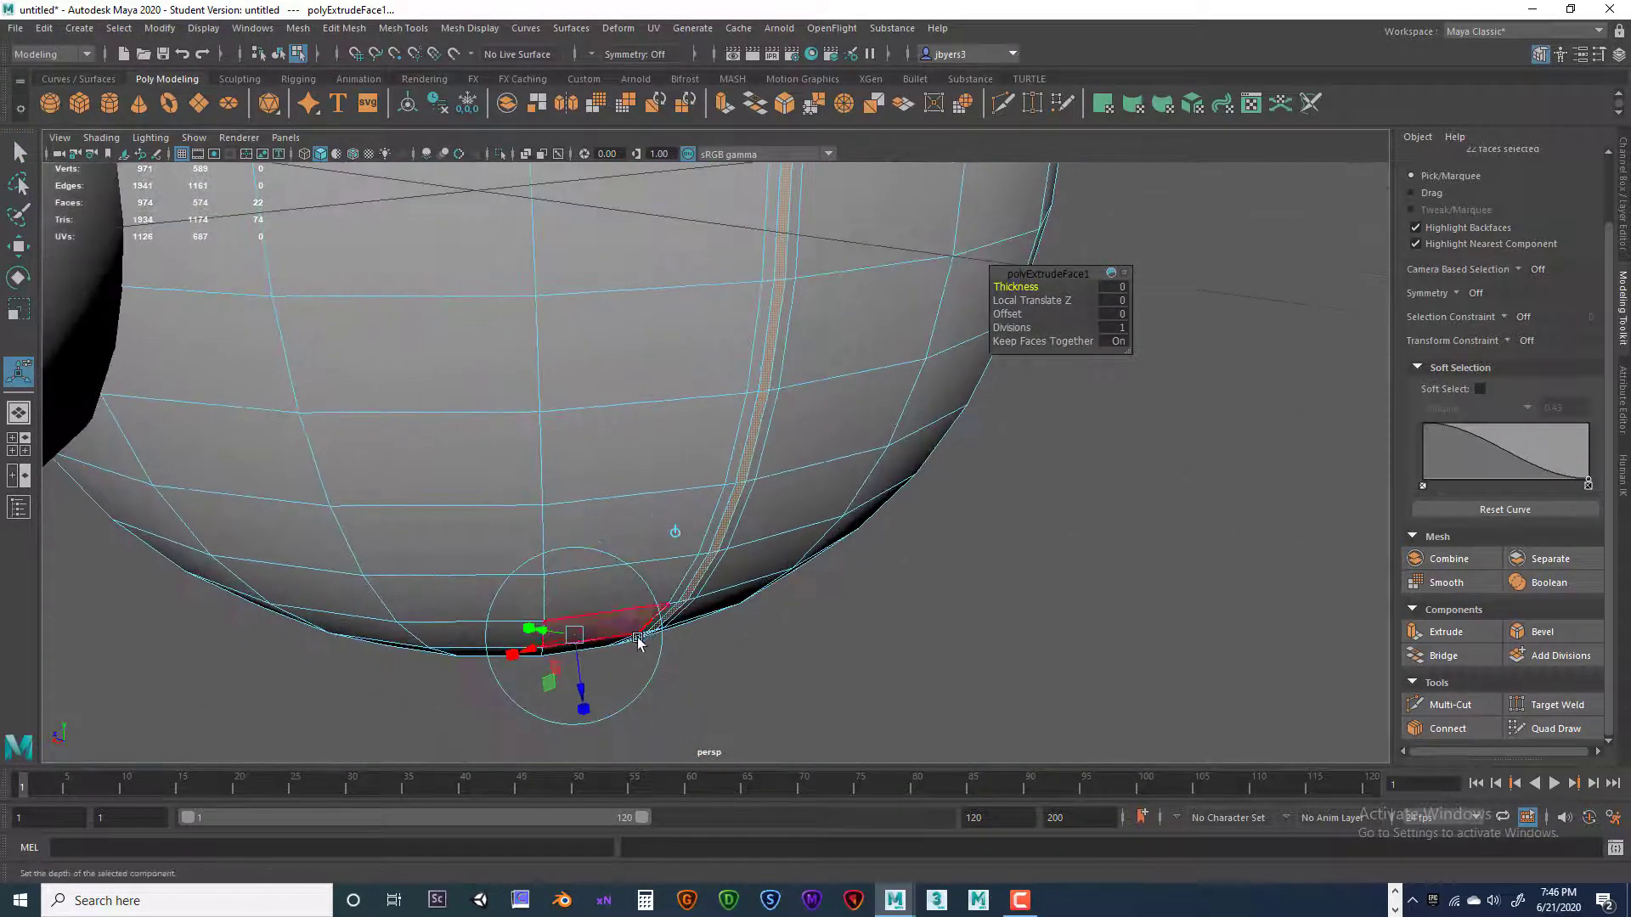
drag(581, 689, 581, 685)
alt+drag(666, 638, 663, 480)
right_drag(665, 480, 737, 529)
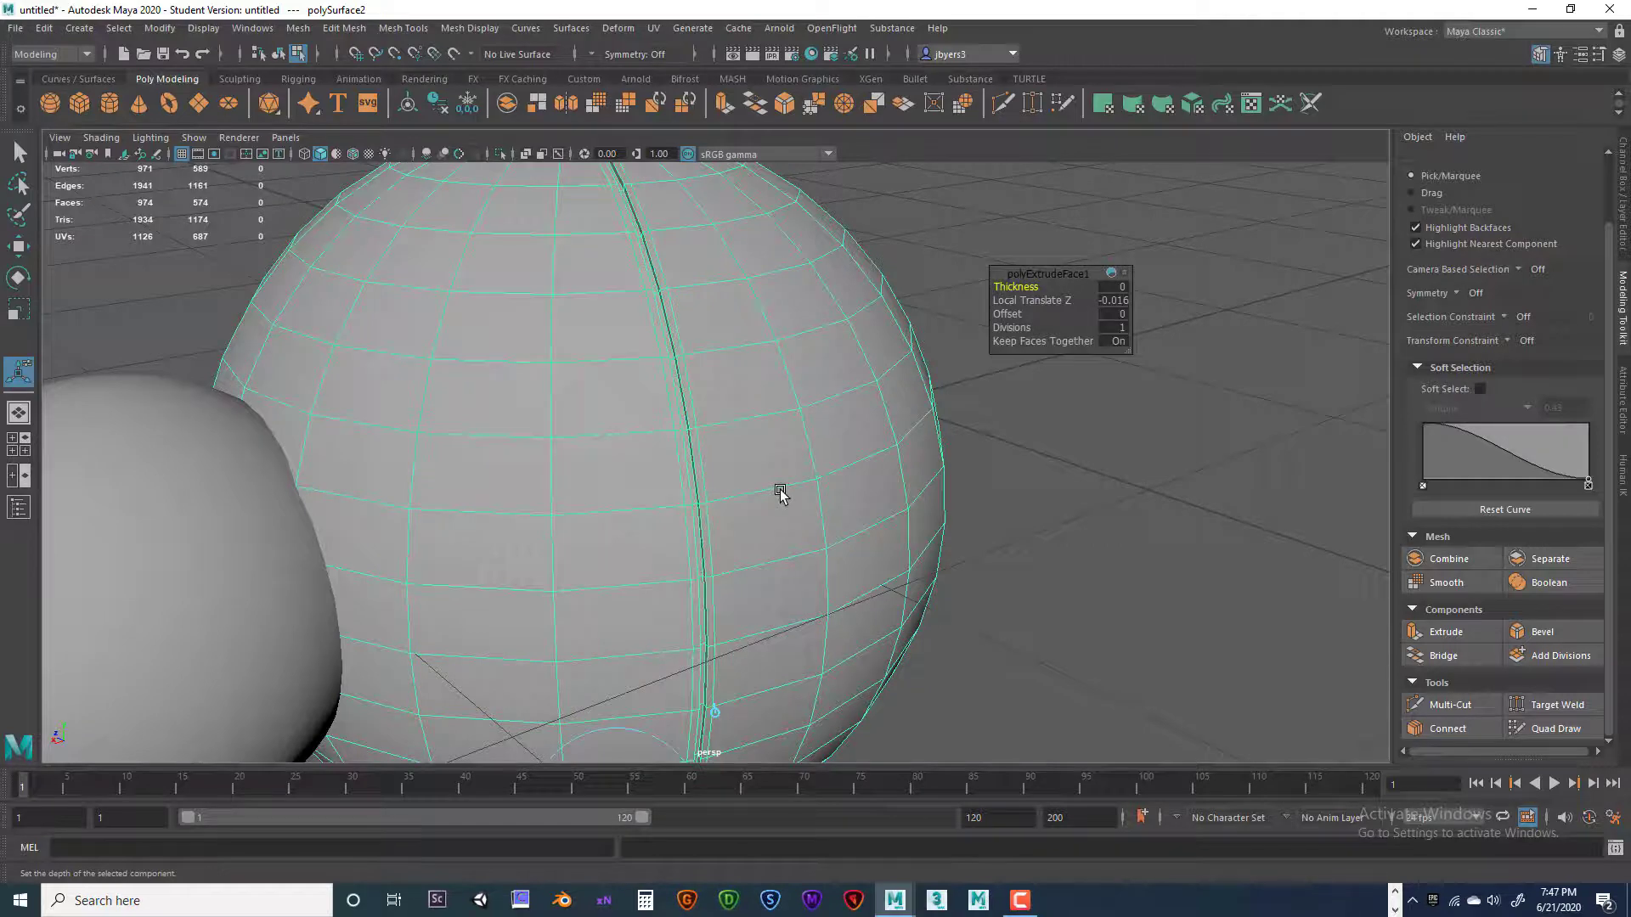
Turn on smooth mesh preview for the large sphere and examine the seam groove from the side
key(3)
right_drag(759, 494, 747, 540)
alt+drag(854, 548, 796, 578)
alt+drag(1095, 601, 1135, 655)
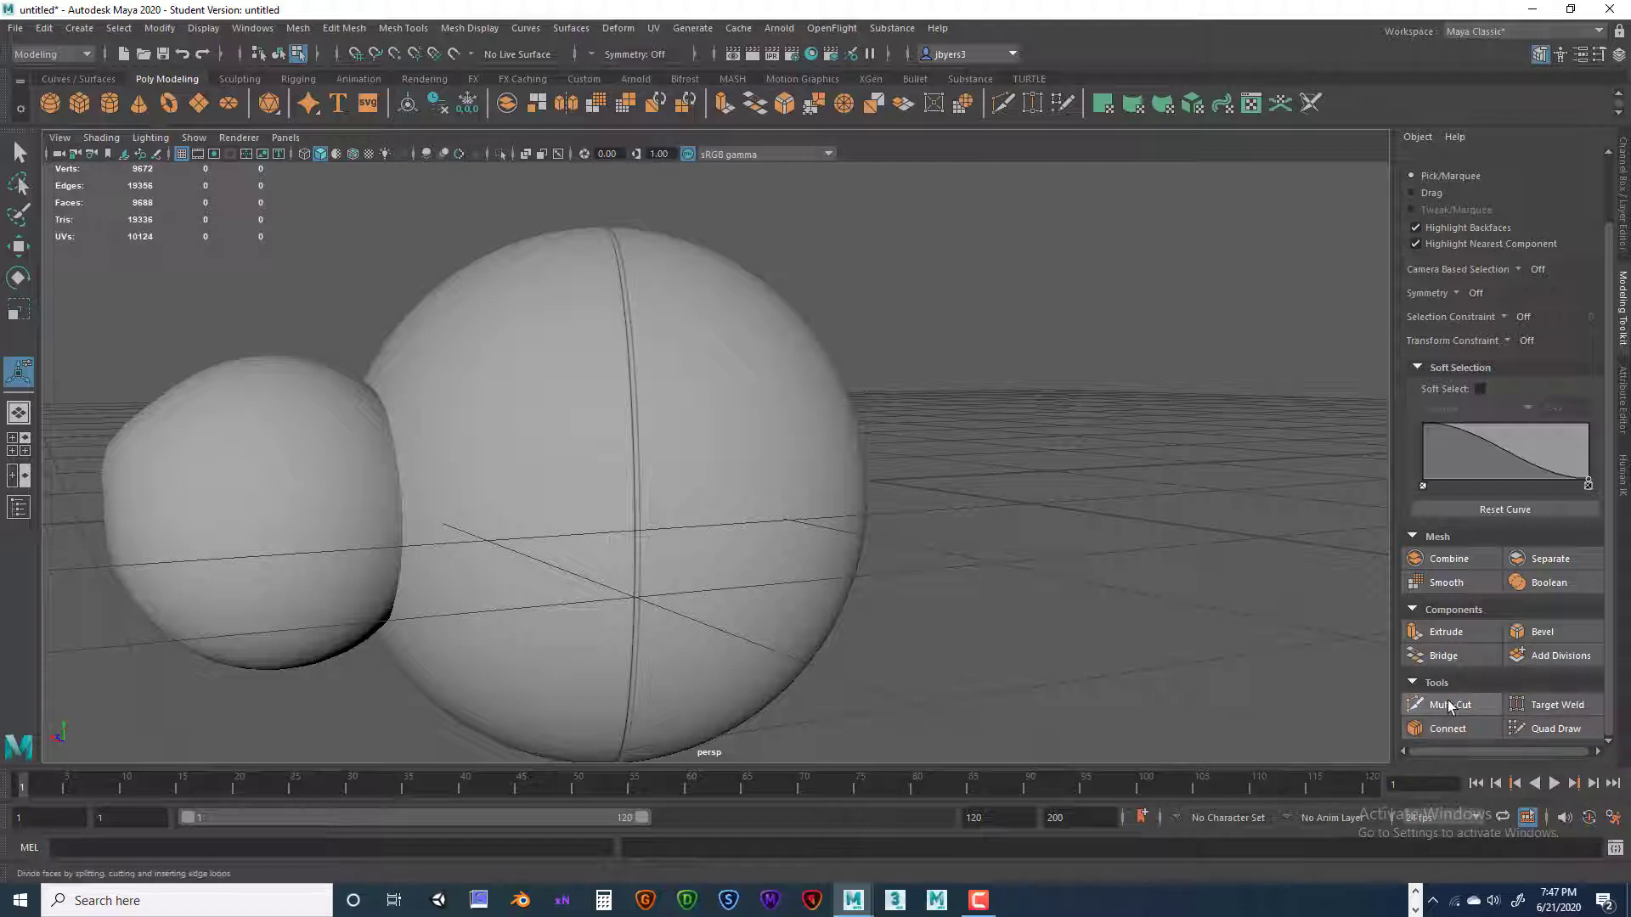
With Multi-Cut, cut a multi-point line across the faces on the smoothed large sphere's side
alt+drag(800, 612, 802, 529)
click(801, 563)
mouse_move(801, 530)
right_down()
mouse_move(803, 566)
mouse_move(801, 544)
right_up()
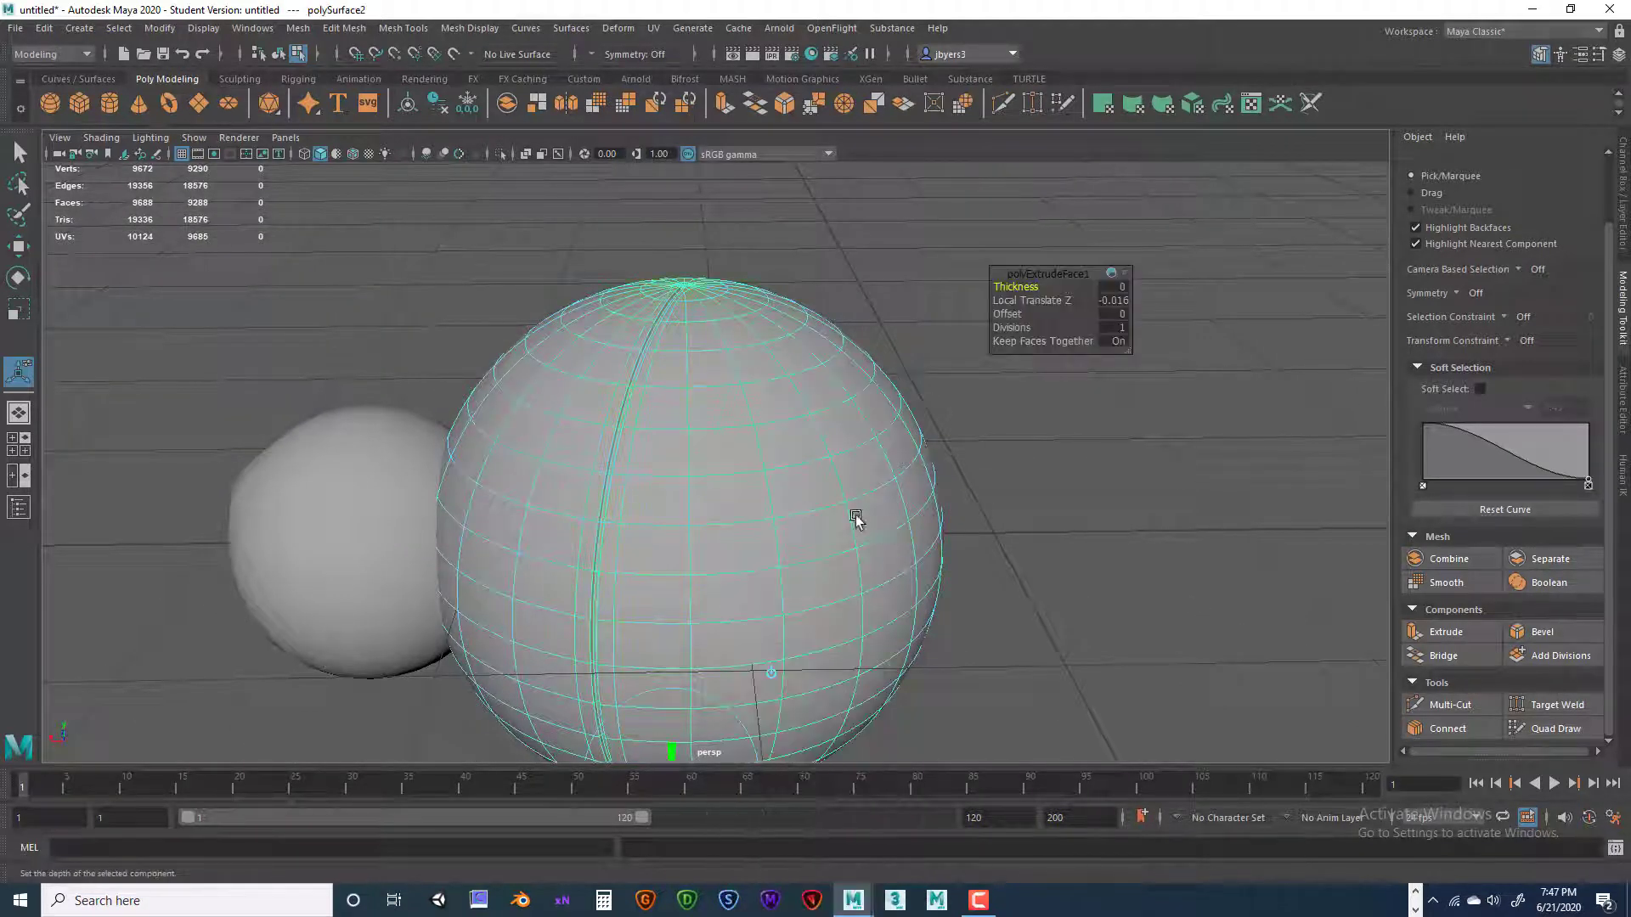
mouse_move(809, 448)
shift+right_down()
mouse_move(810, 507)
mouse_move(808, 453)
shift+right_up()
click(1440, 705)
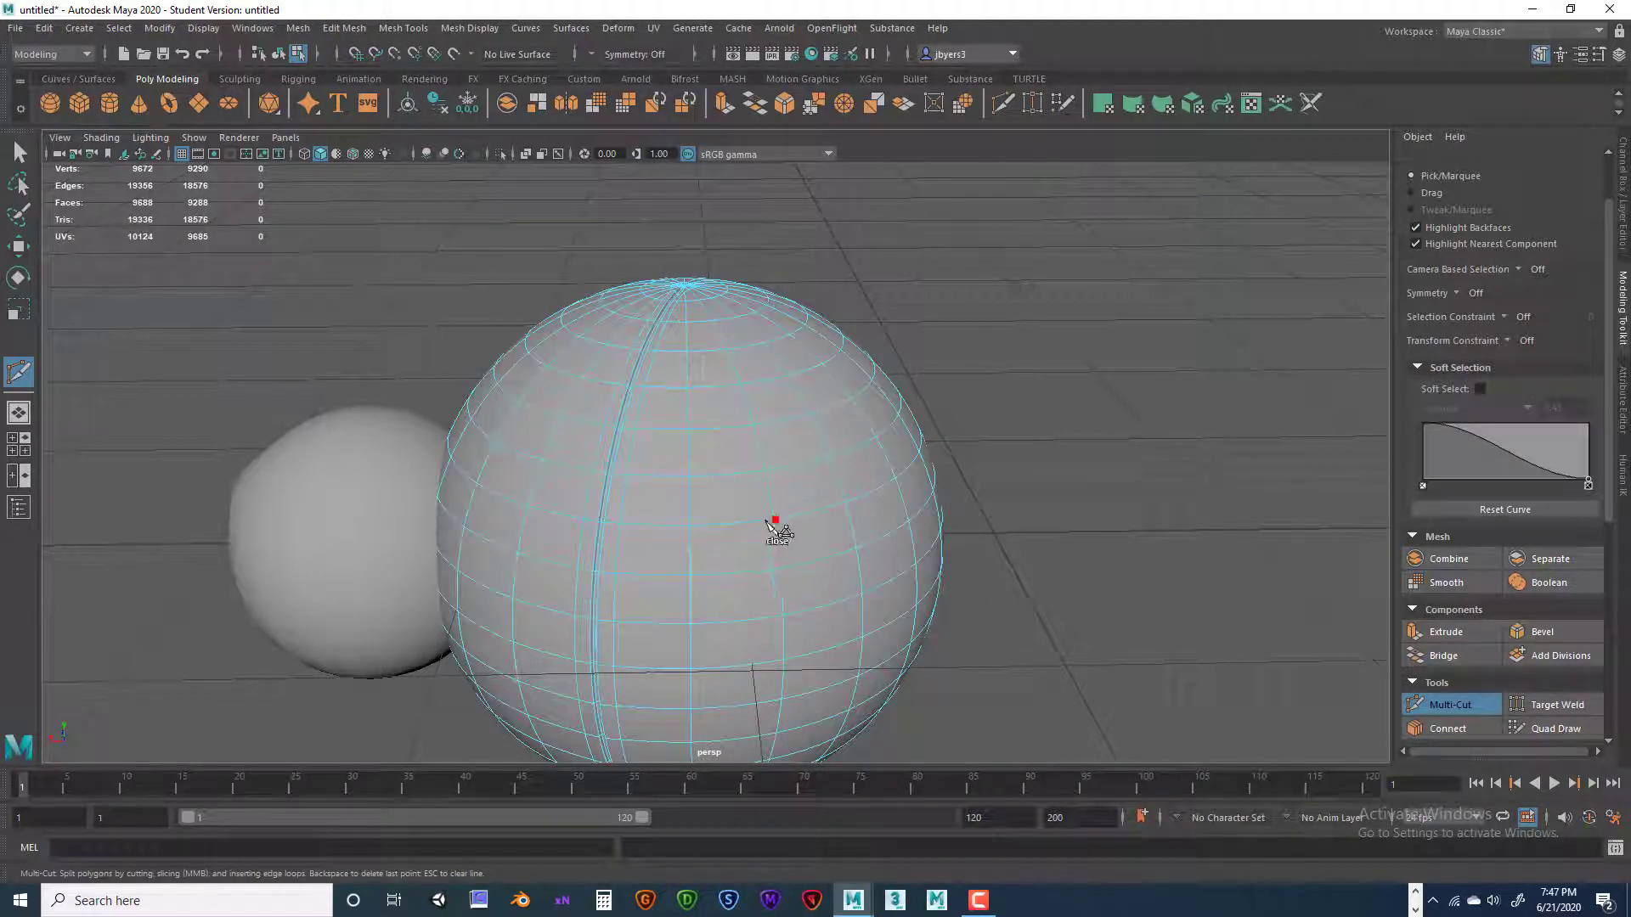
click(775, 520)
click(737, 523)
click(742, 571)
click(783, 664)
right_click(884, 644)
click(856, 590)
alt+drag(817, 603, 807, 569)
Turn off smooth mesh preview and cut a small closed polygonal outline into the faces on the large sphere's upper side
key(1)
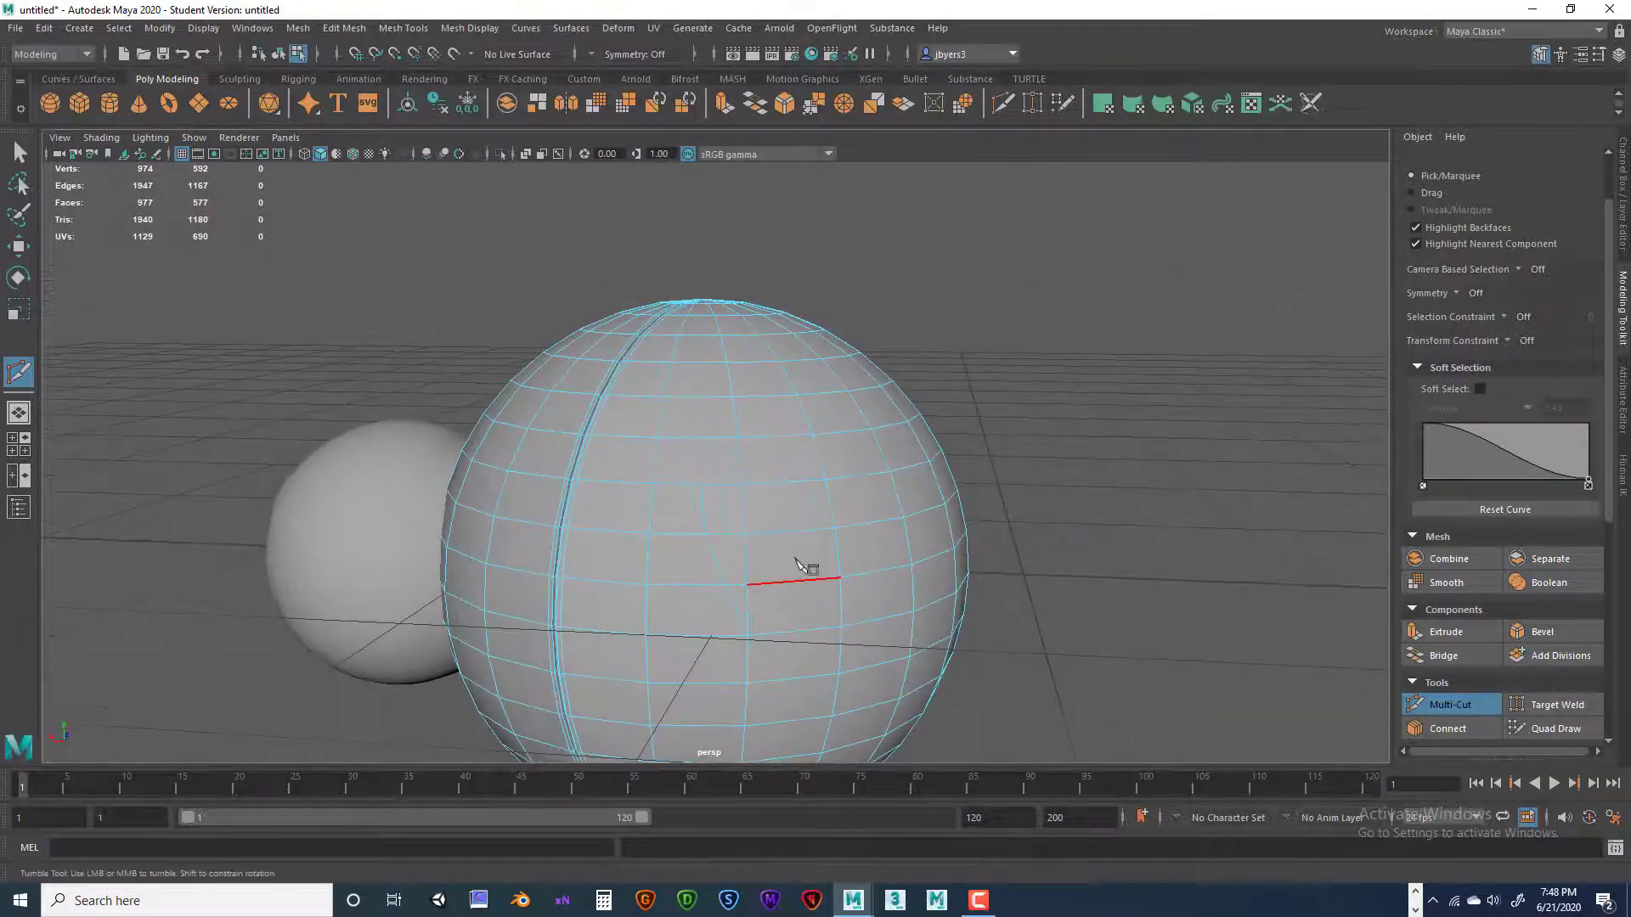
click(739, 461)
click(730, 381)
click(688, 396)
click(679, 439)
mouse_move(741, 435)
right_down()
mouse_move(745, 400)
mouse_move(737, 476)
mouse_move(733, 419)
right_up()
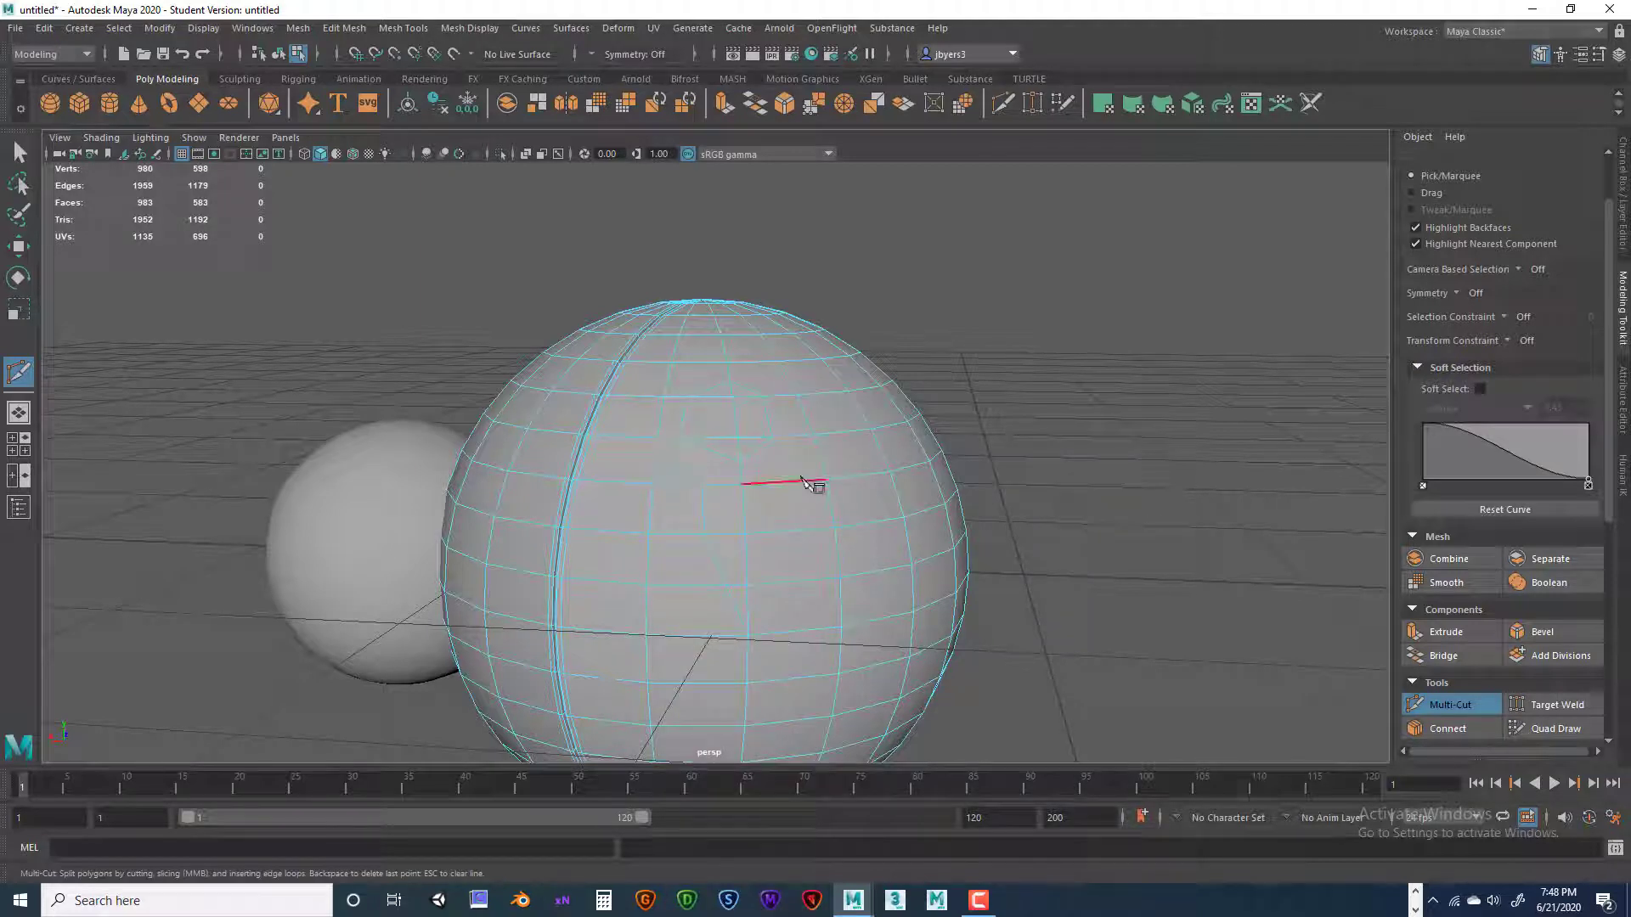
Select all six faces inside the newly cut outline on the large sphere
key(q)
click(726, 389)
shift+click(720, 393)
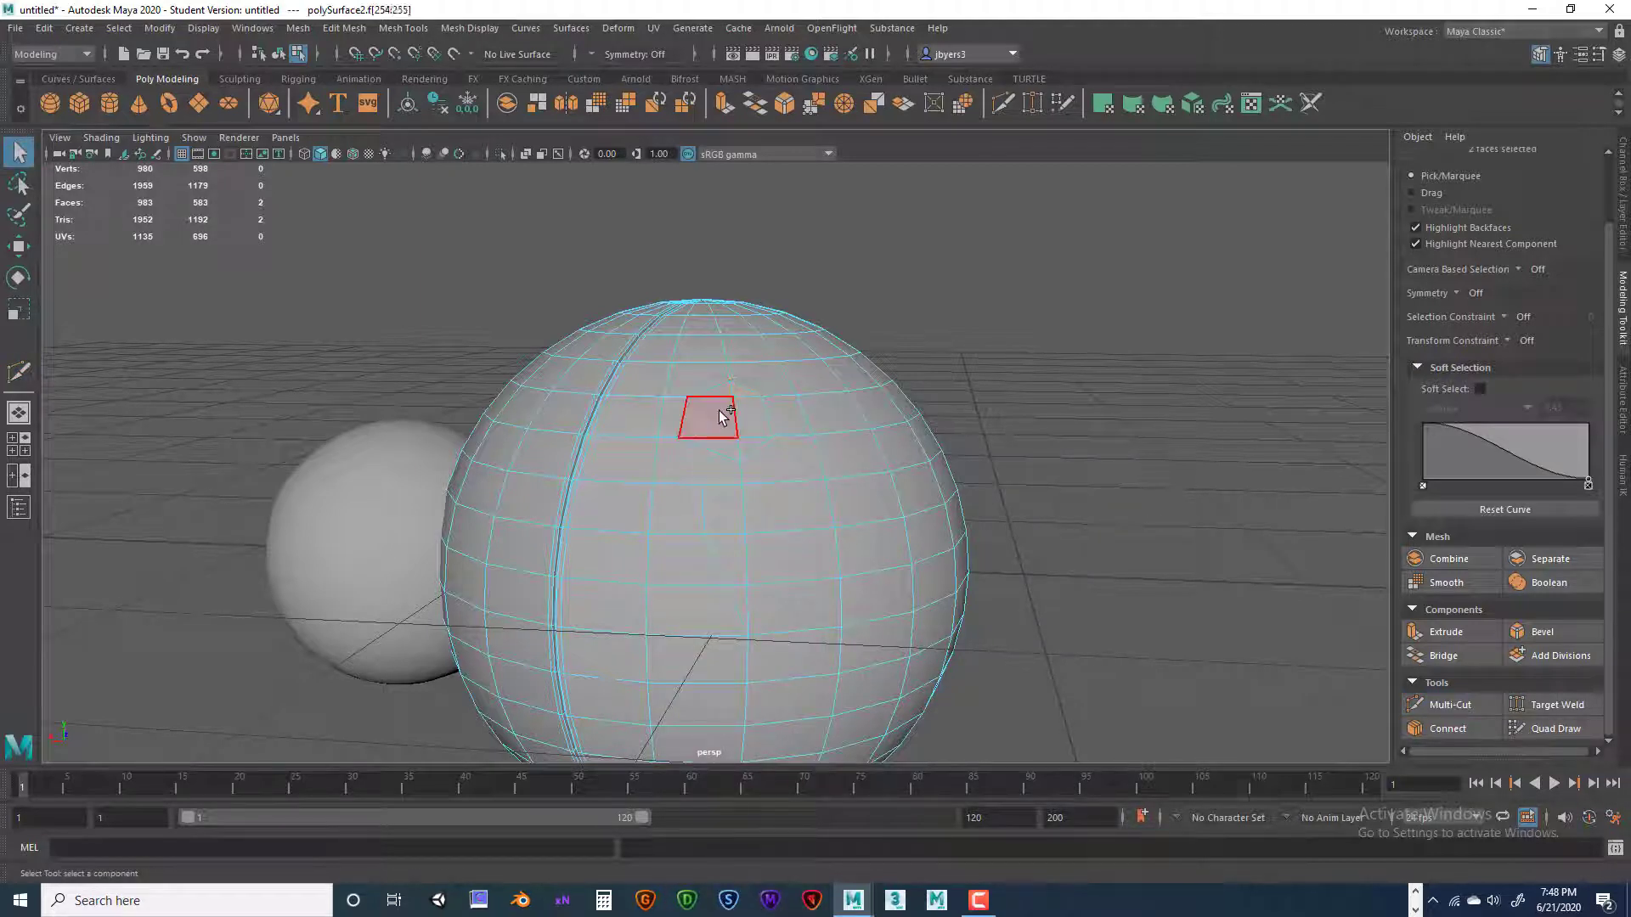
shift+click(721, 412)
shift+click(748, 421)
shift+click(735, 446)
shift+click(747, 446)
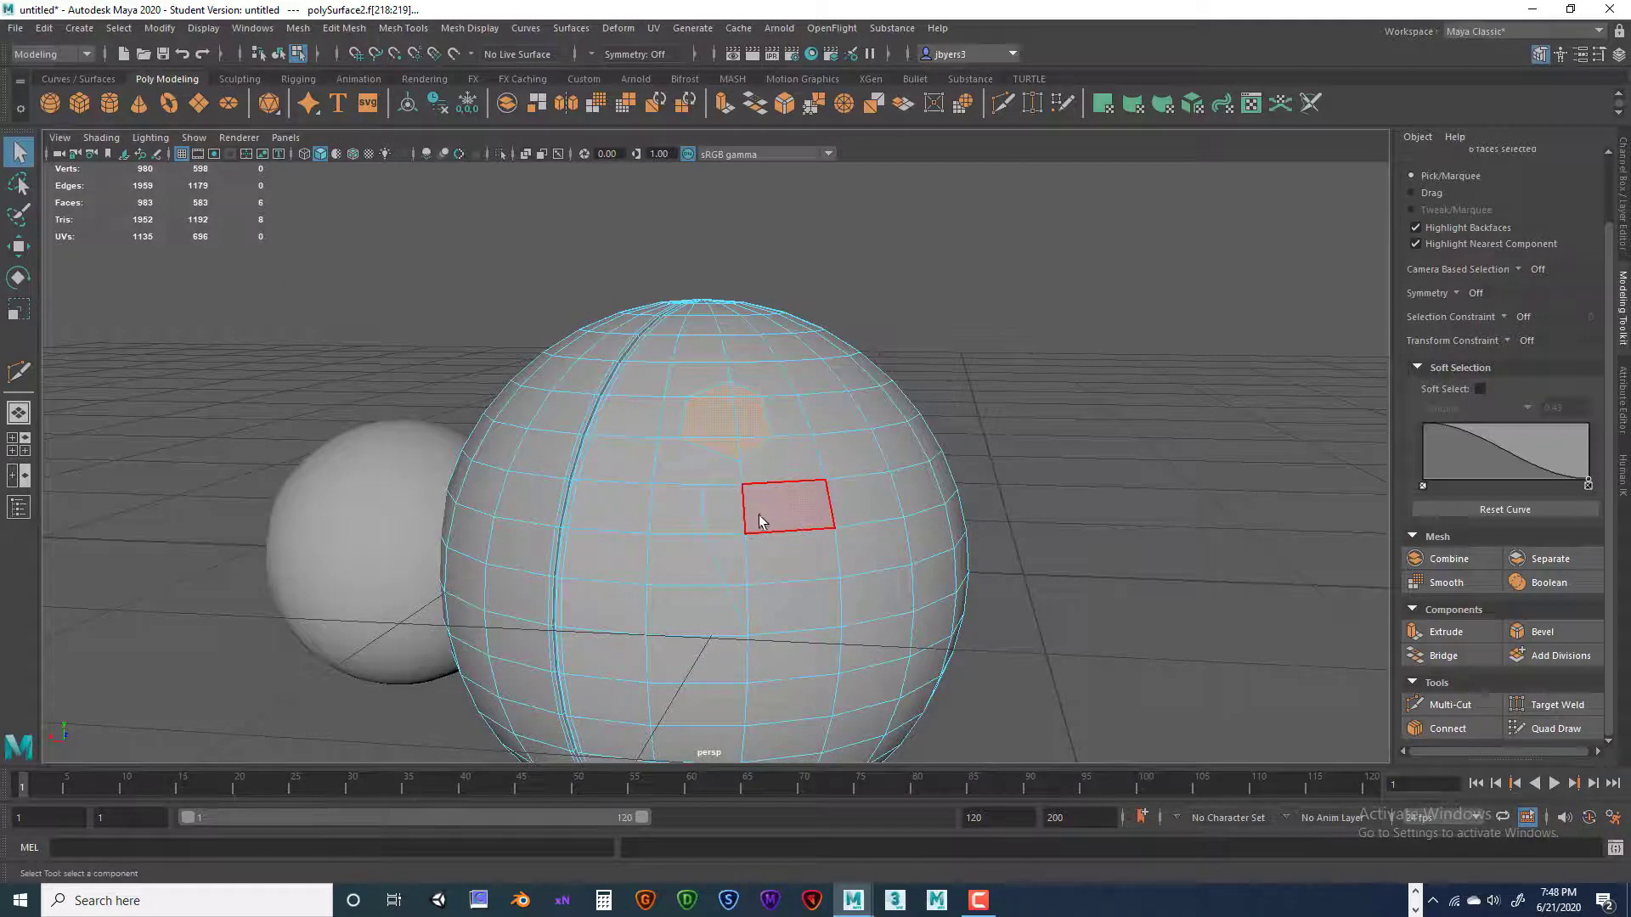
Extrude the selected faces and move them outward from the sphere by about 0.27
alt+drag(753, 510, 862, 519)
key(ctrl+e)
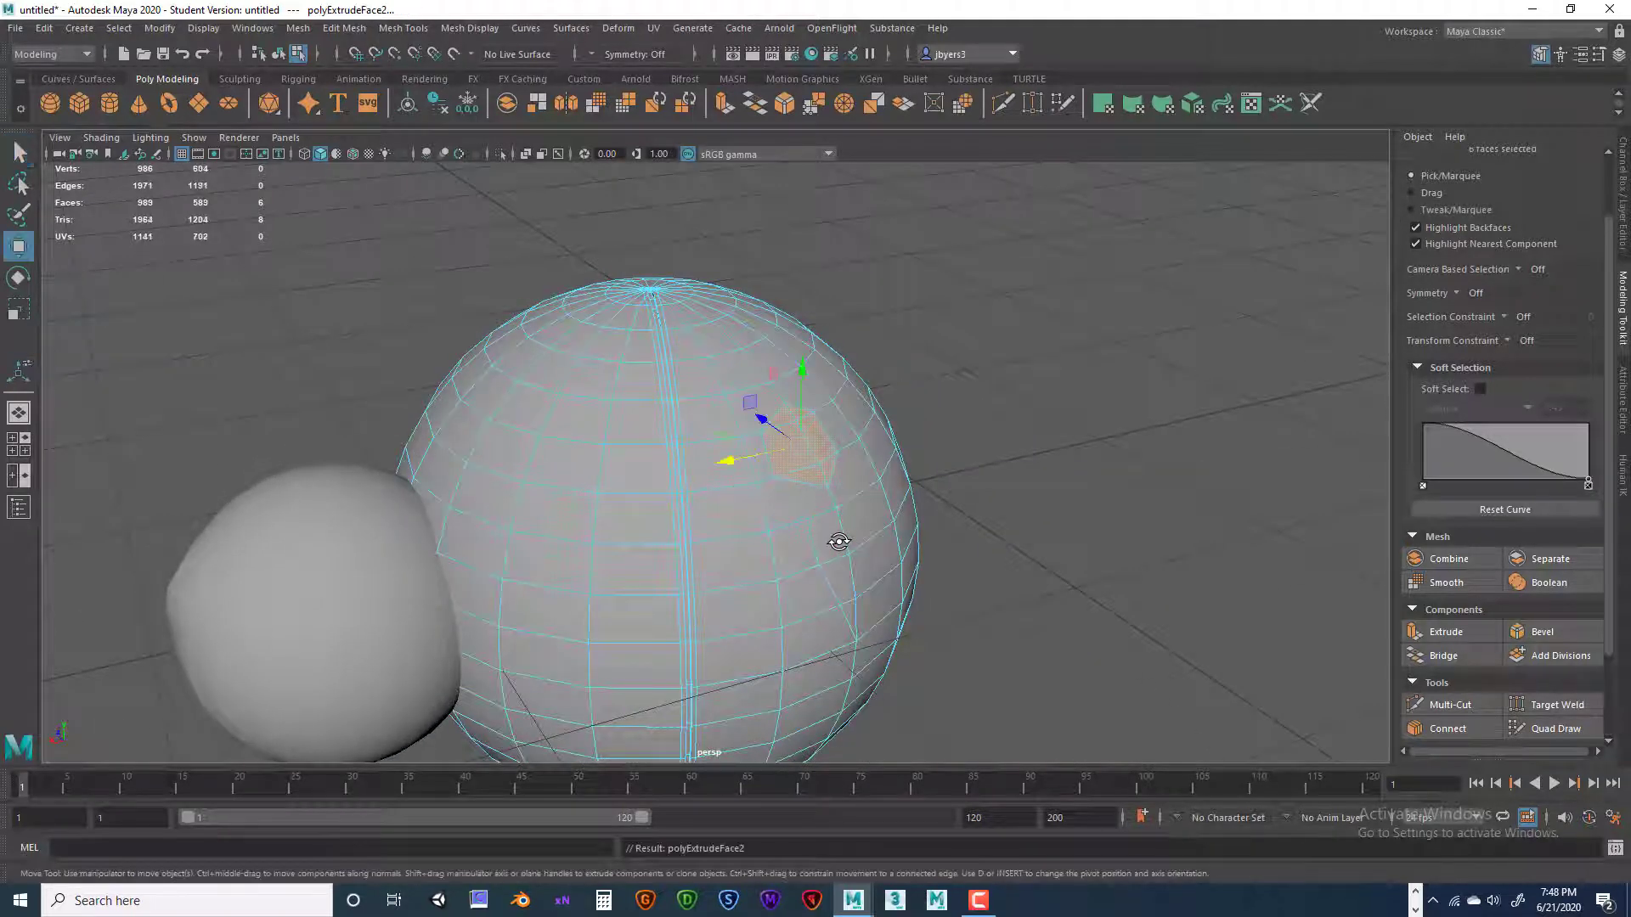
drag(766, 428, 850, 347)
alt+drag(904, 523, 823, 535)
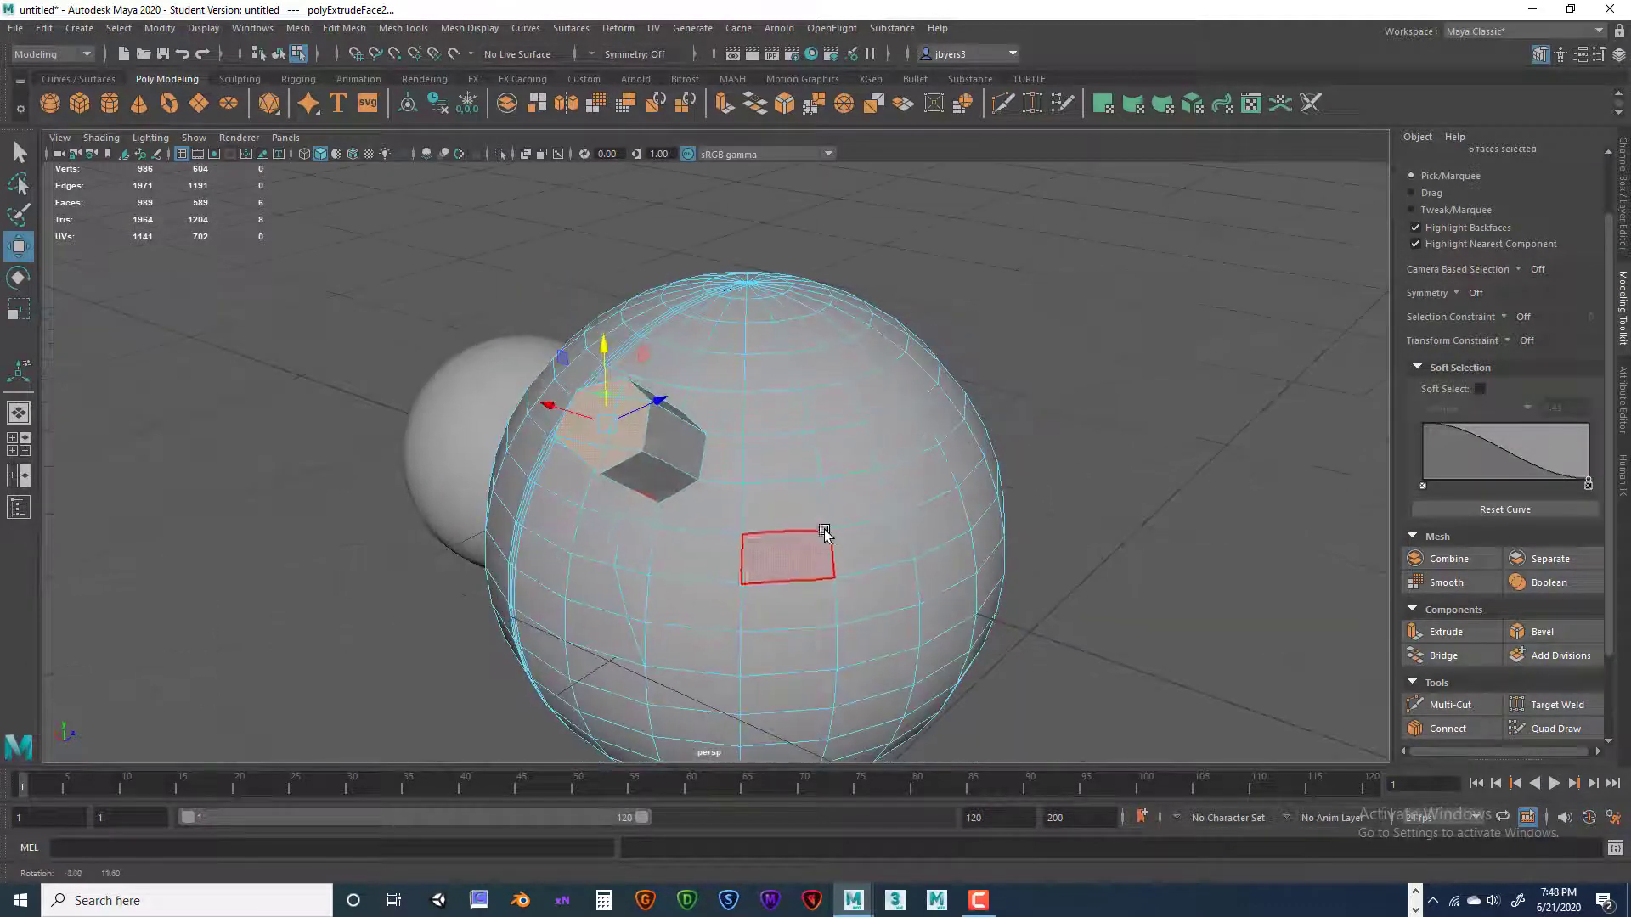
Undo the extrusion and both Multi-Cut cuts, and return the large sphere to object mode
alt+drag(689, 459, 779, 465)
key(ctrl+z)
key(ctrl+z)
key(ctrl+z)
key(ctrl+z)
key(ctrl+z)
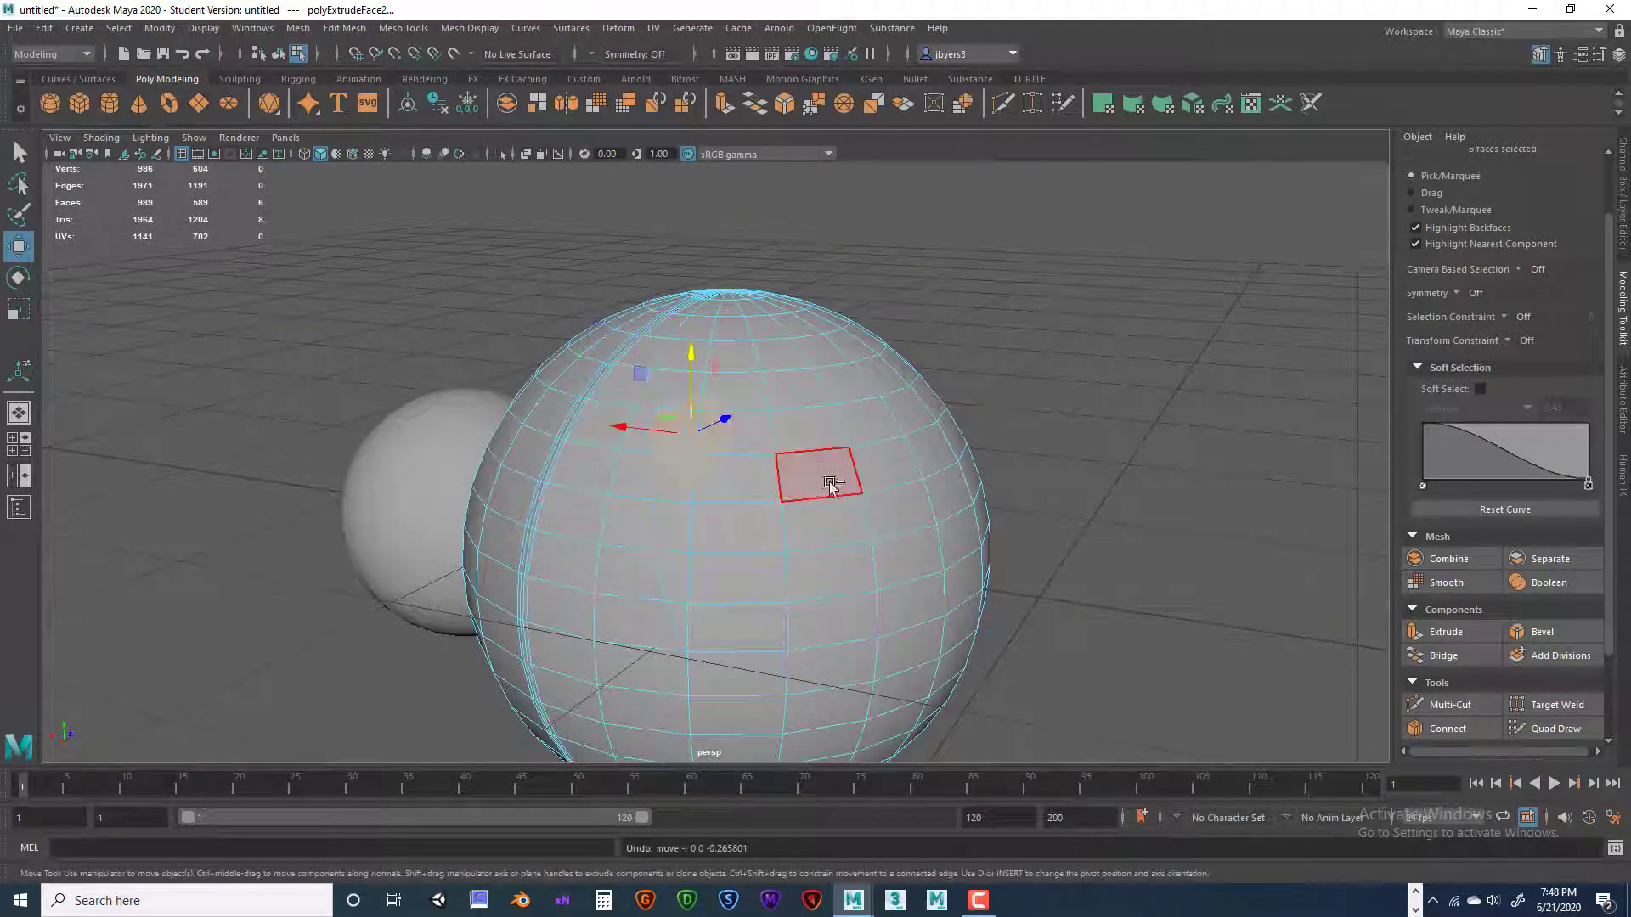
key(ctrl+z)
key(ctrl+z)
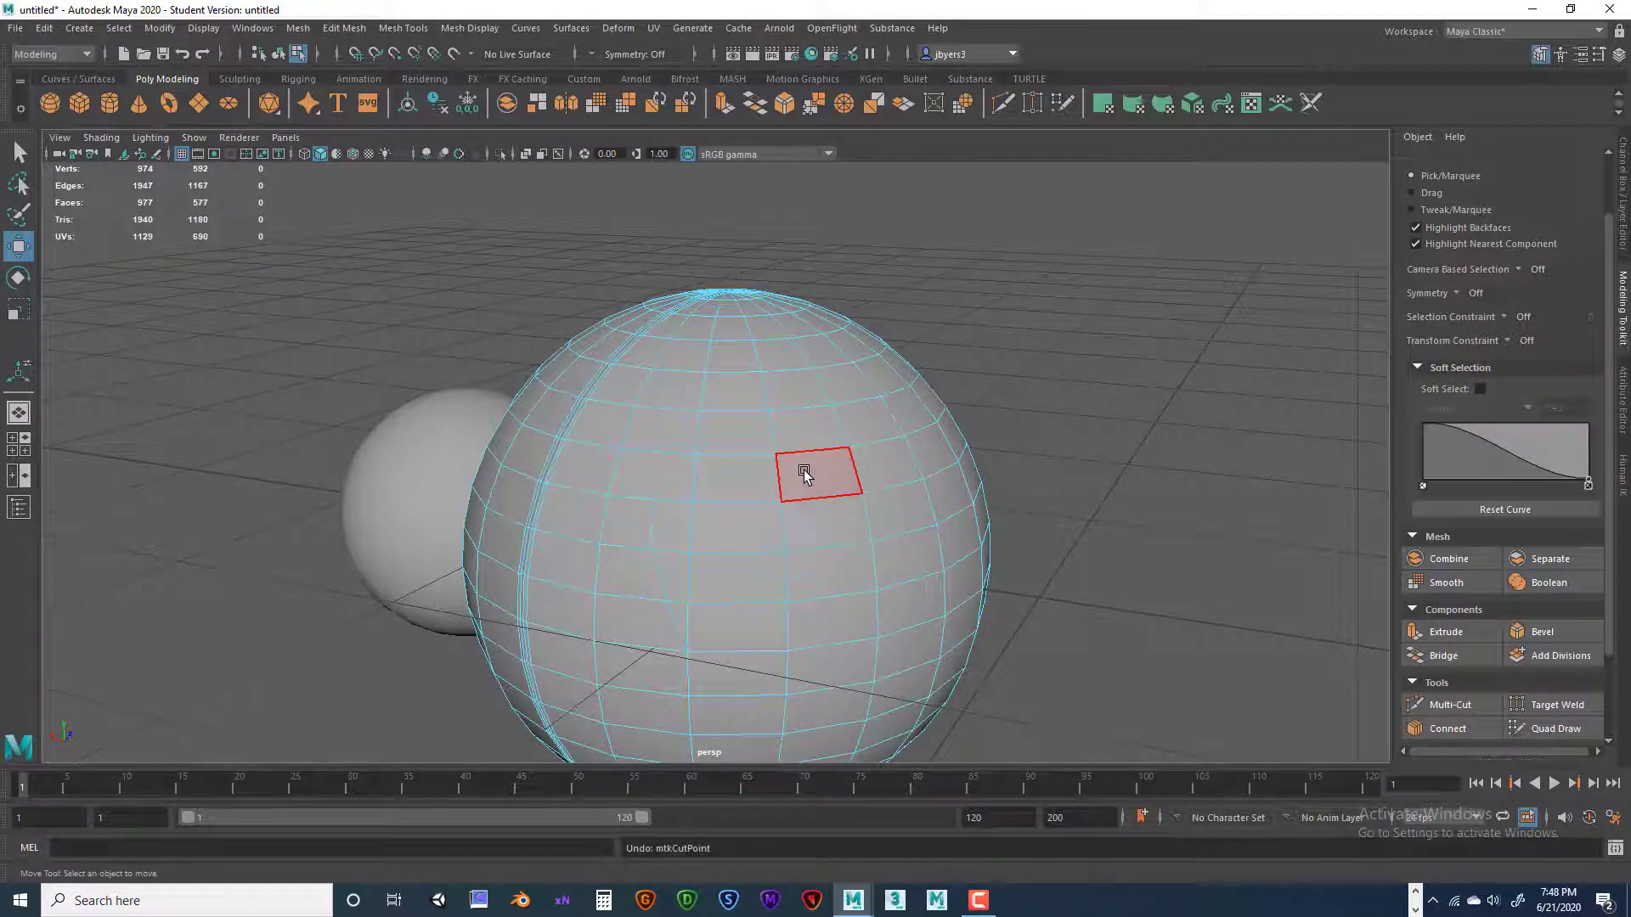
key(ctrl+z)
right_drag(786, 478, 796, 537)
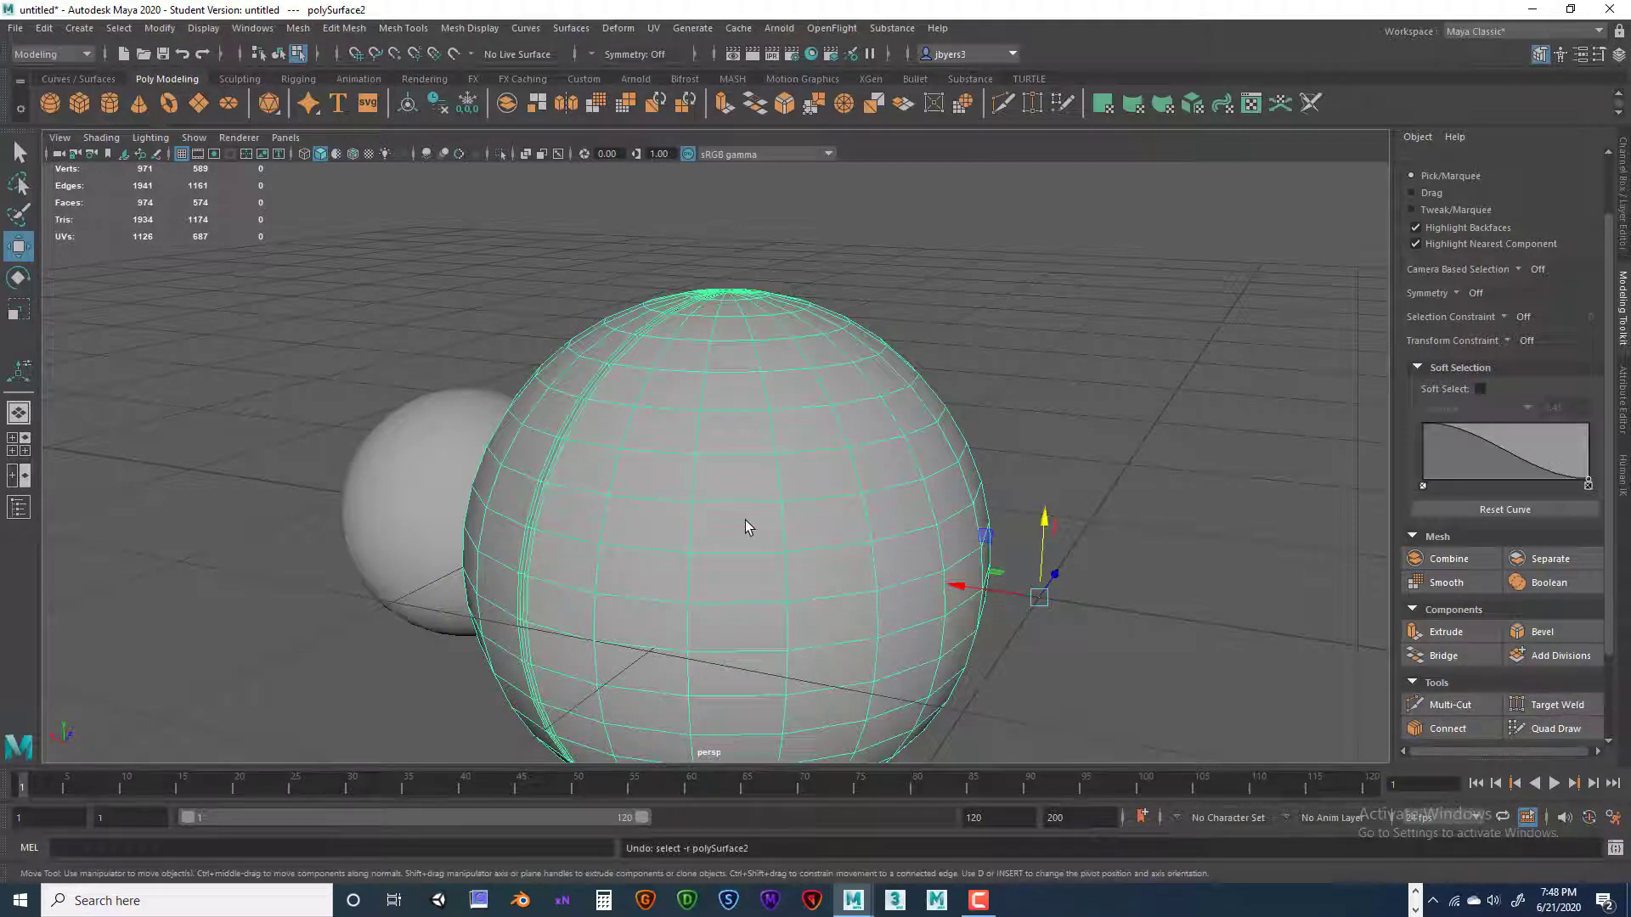
Use Target Weld in vertex mode to merge neighbouring vertices on the large sphere's side, and undo the last weld
right_click(779, 433)
click(1555, 705)
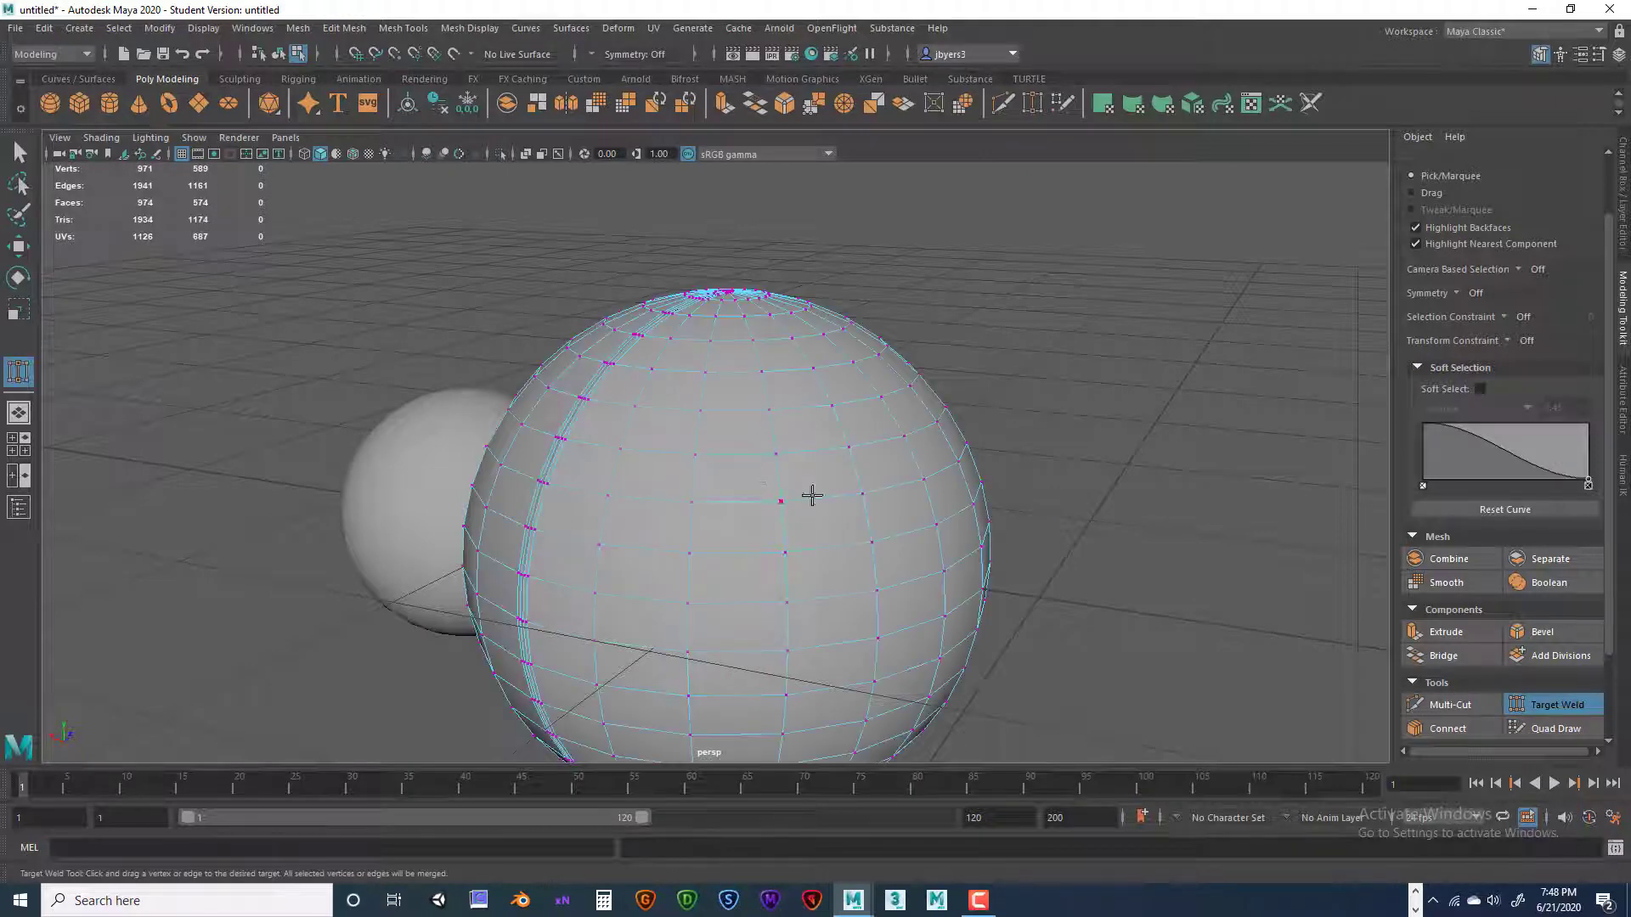
alt+drag(823, 470, 798, 491)
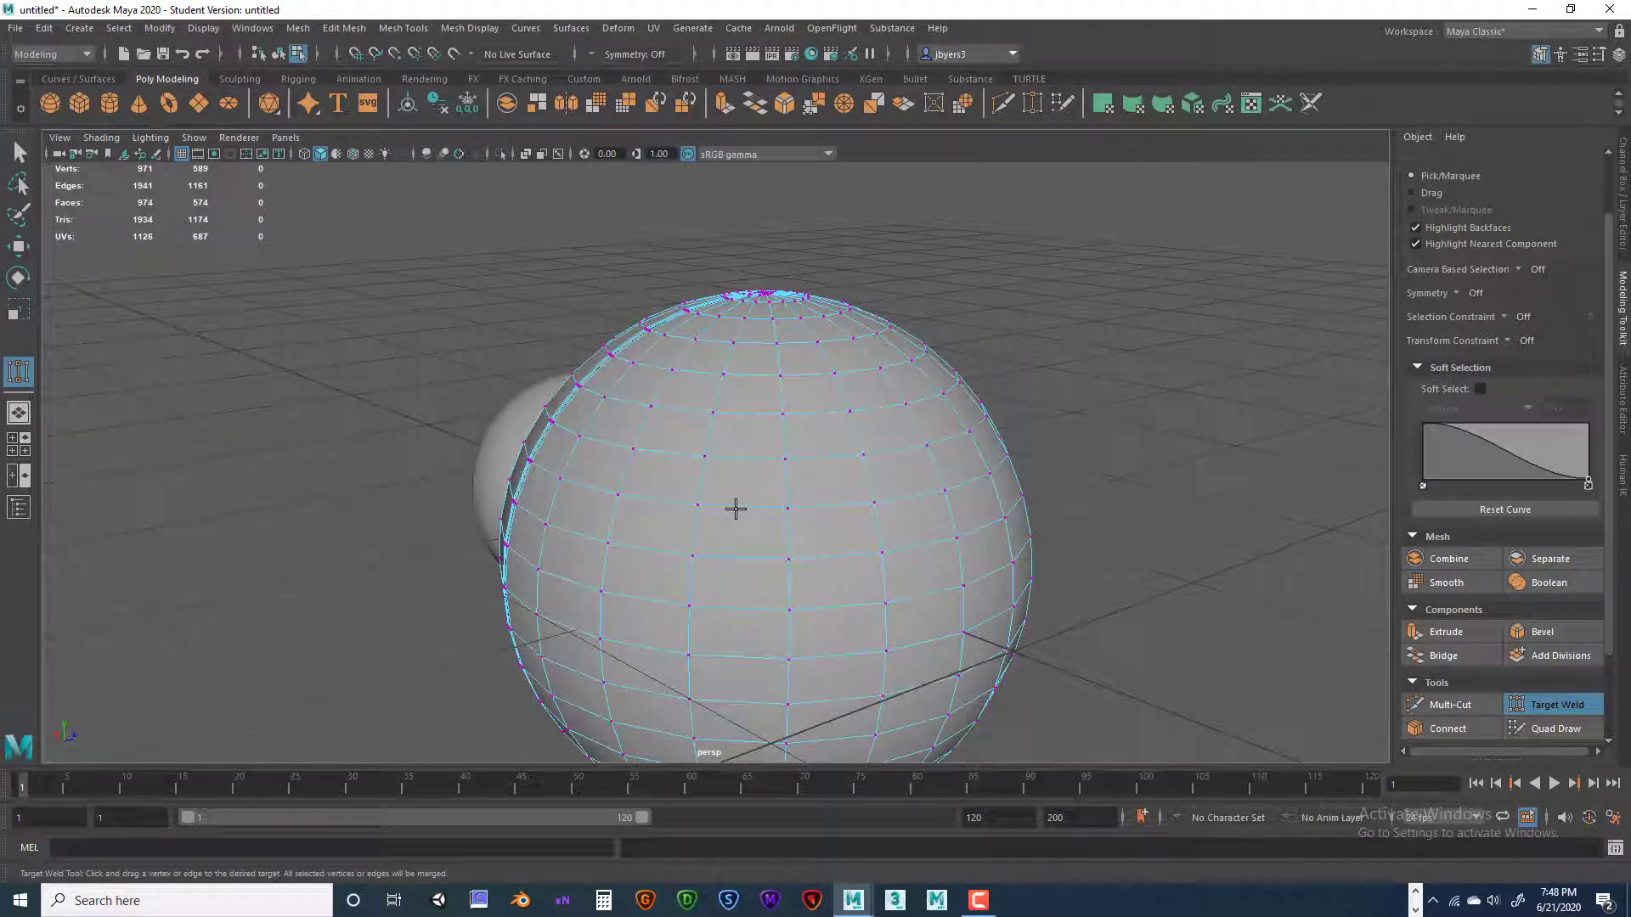
scroll(736, 510, up, 2)
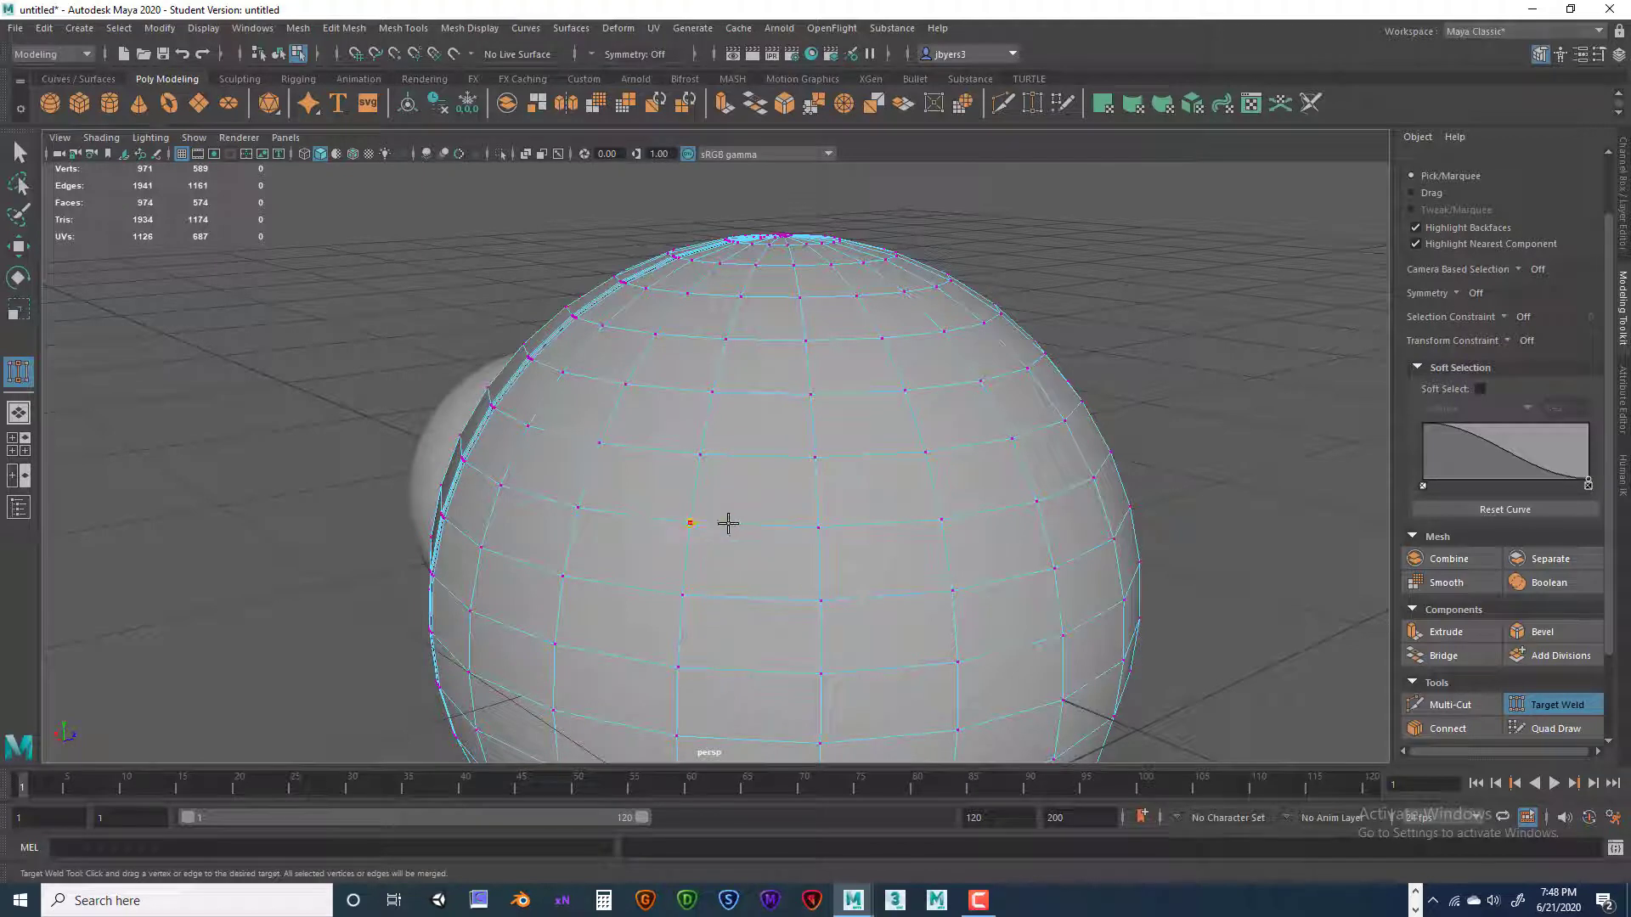
mouse_move(706, 512)
mouse_down()
mouse_move(801, 459)
mouse_move(700, 508)
mouse_up()
mouse_move(795, 457)
mouse_down()
mouse_move(815, 451)
mouse_move(668, 538)
mouse_move(805, 459)
mouse_up()
key(ctrl+z)
Target-weld a vertex on the large sphere's side onto the one diagonally below it, and undo the welding
drag(818, 527, 682, 595)
key(ctrl+z)
key(ctrl+z)
key(ctrl+z)
key(ctrl+z)
key(ctrl+z)
key(ctrl+z)
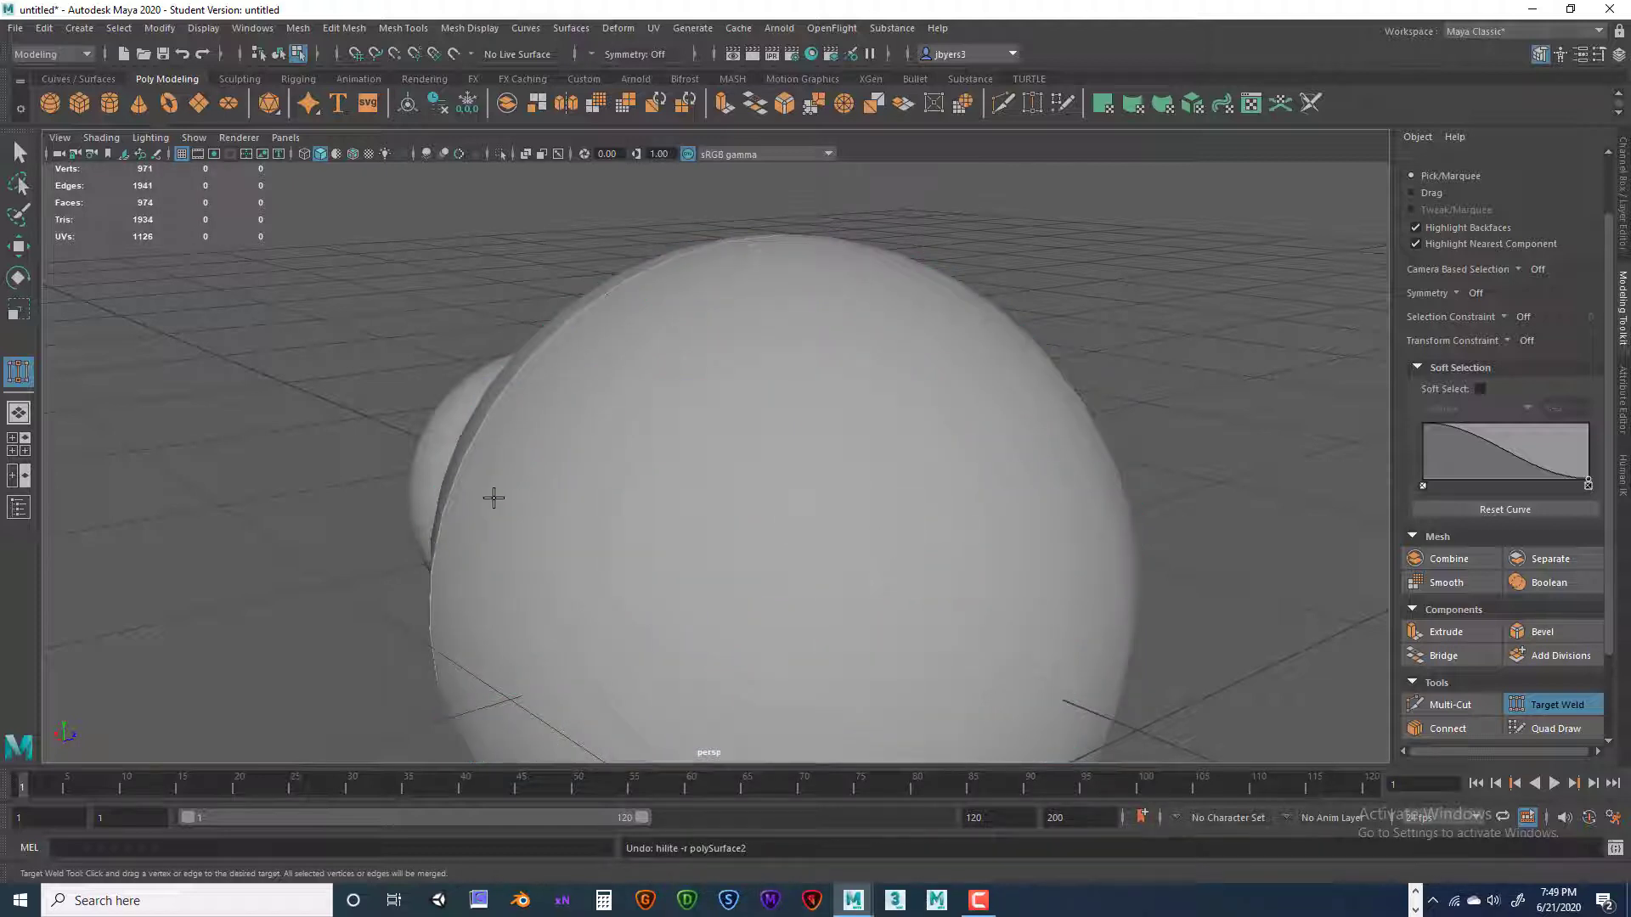
Leave Target Weld and select the large sphere in object mode
key(q)
click(686, 483)
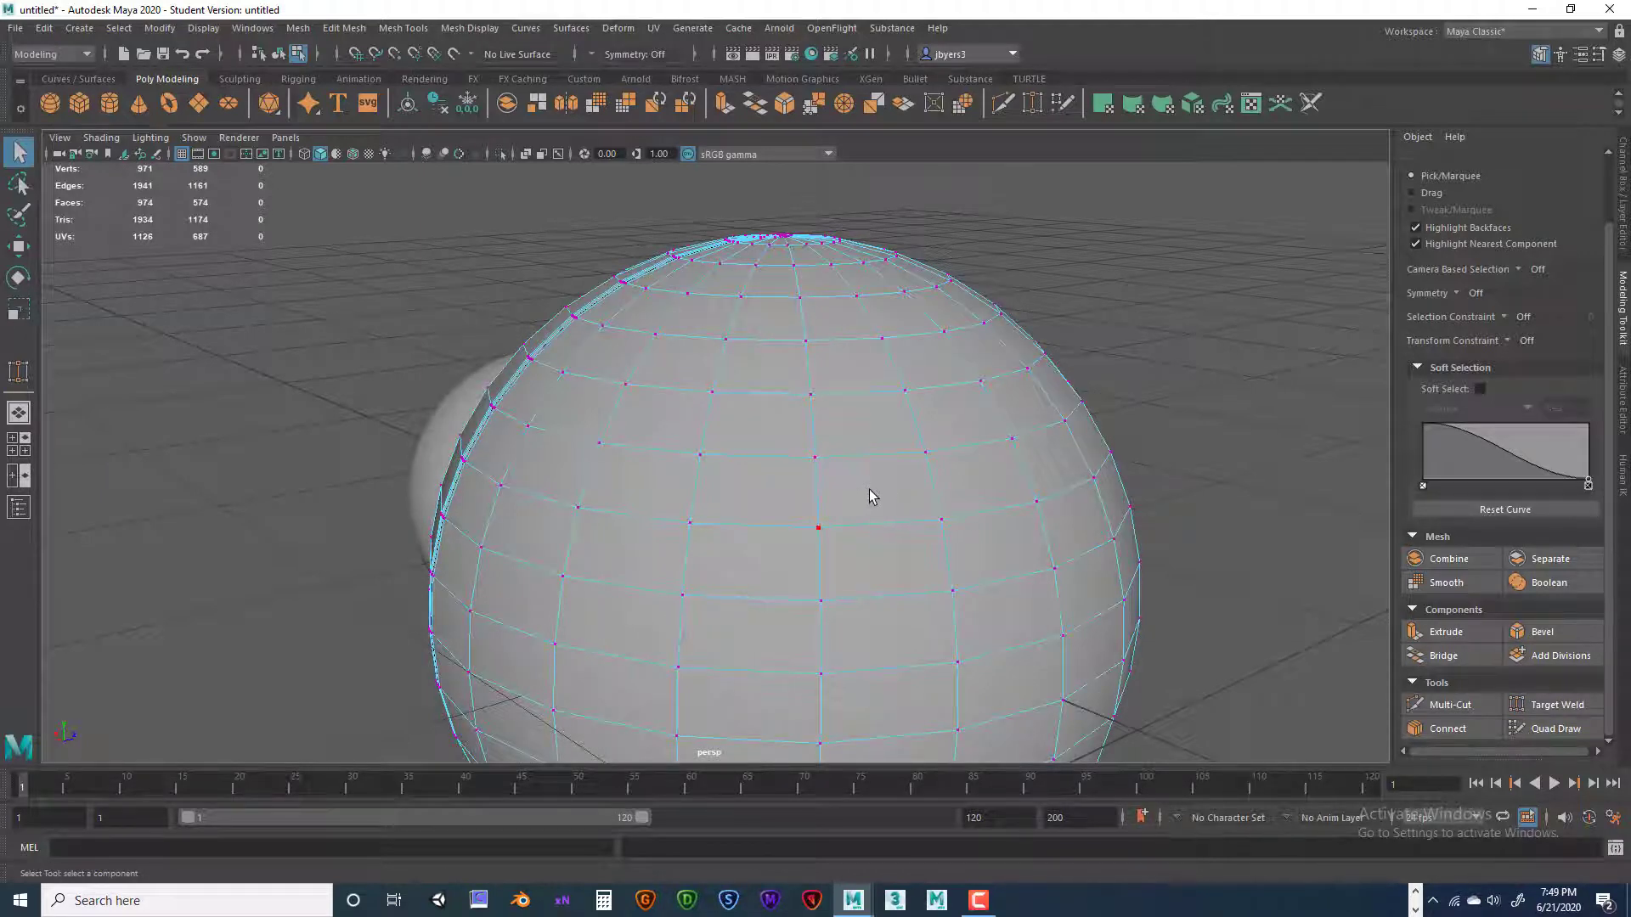
scroll(869, 489, down, 3)
alt+middle_drag(882, 496, 861, 404)
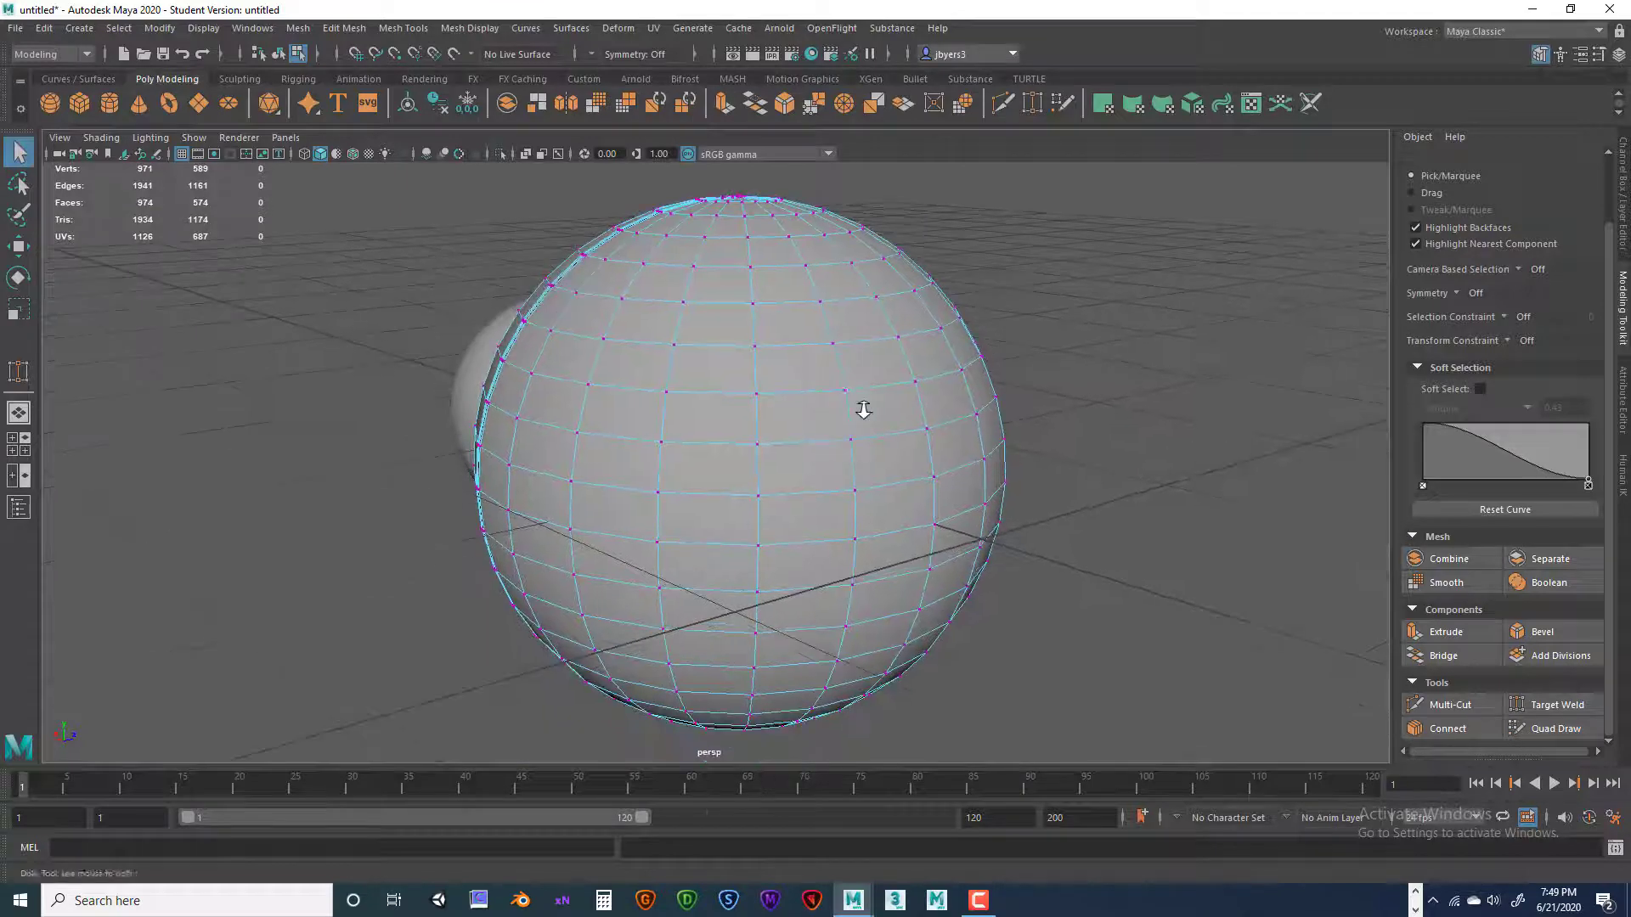
alt+drag(875, 437, 833, 426)
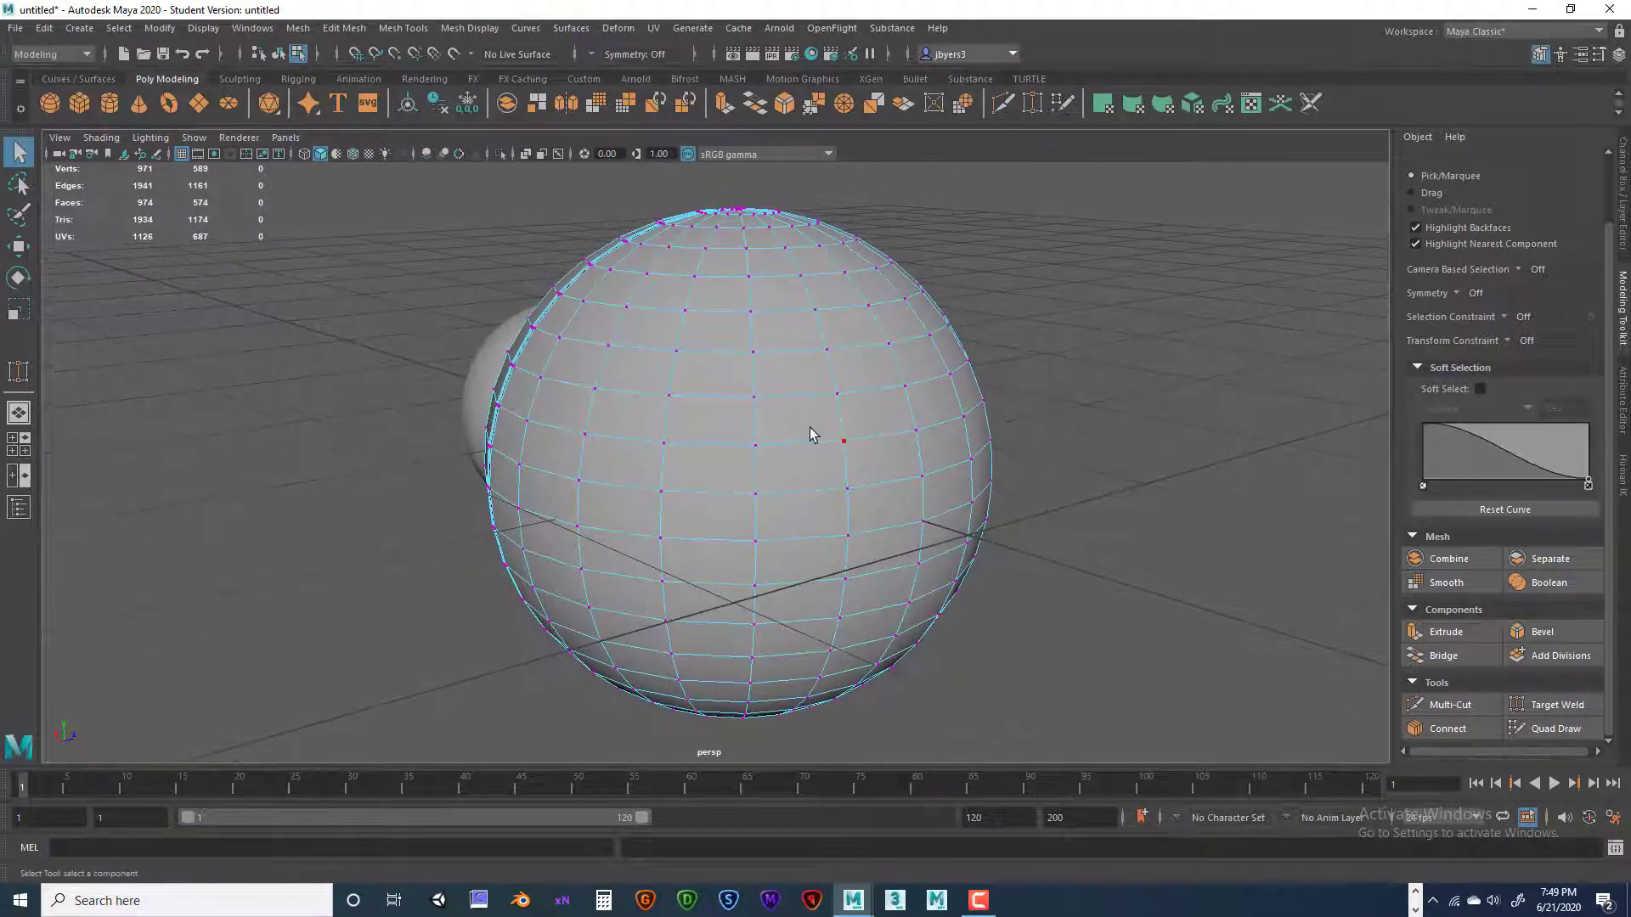
right_drag(809, 427, 816, 533)
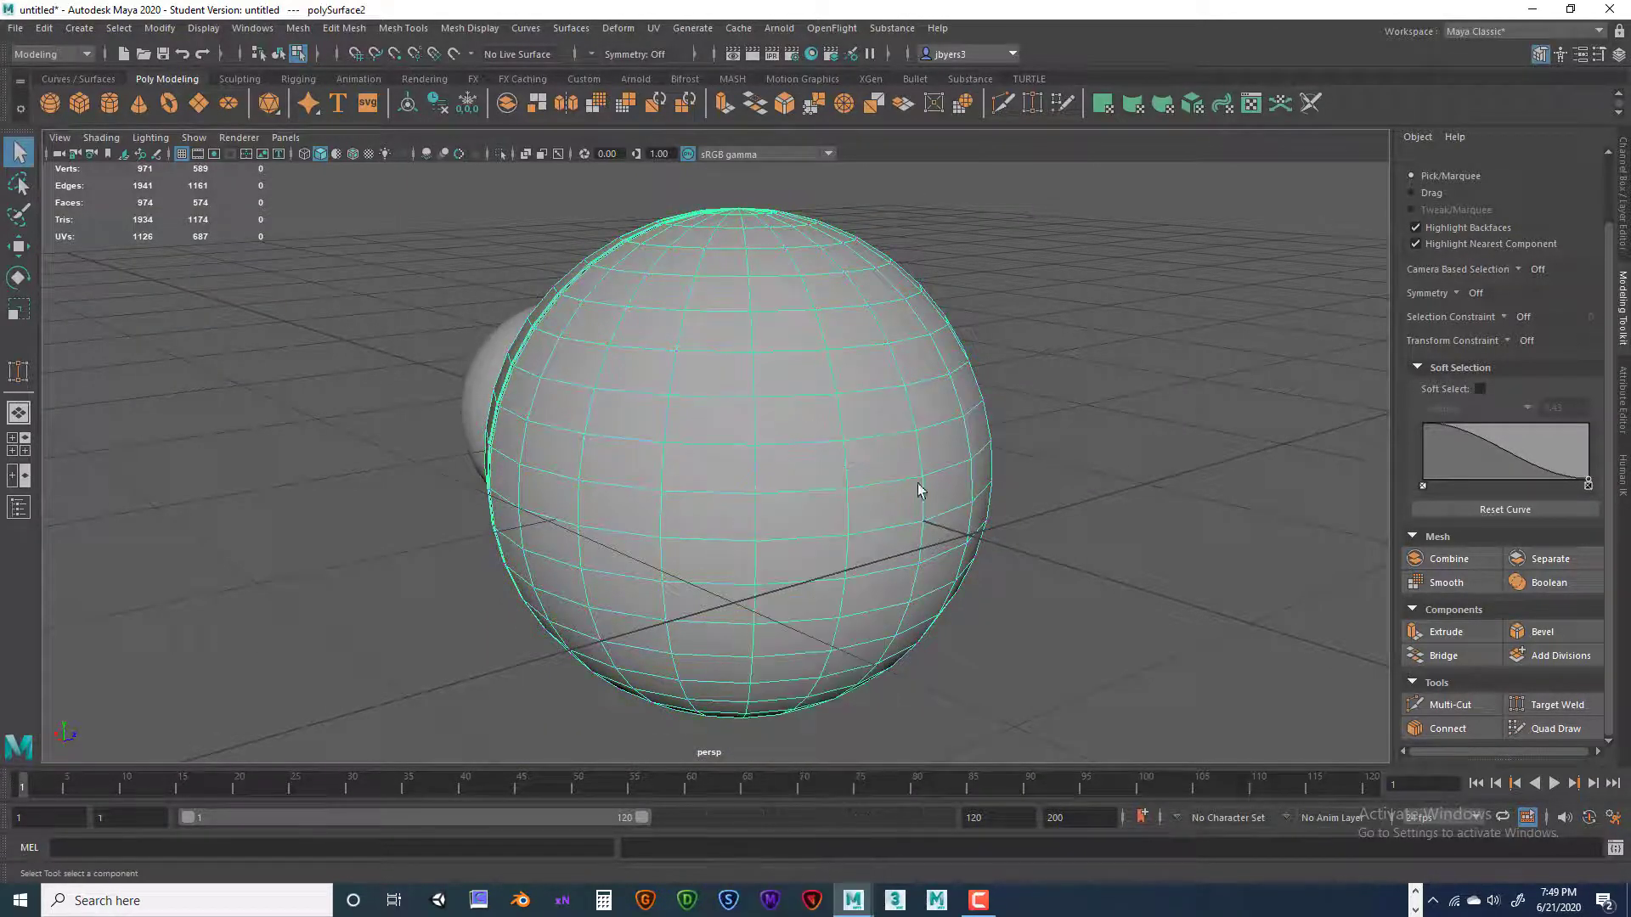
Make the large sphere a live surface and switch the viewport to wireframe display
alt+drag(830, 462, 790, 463)
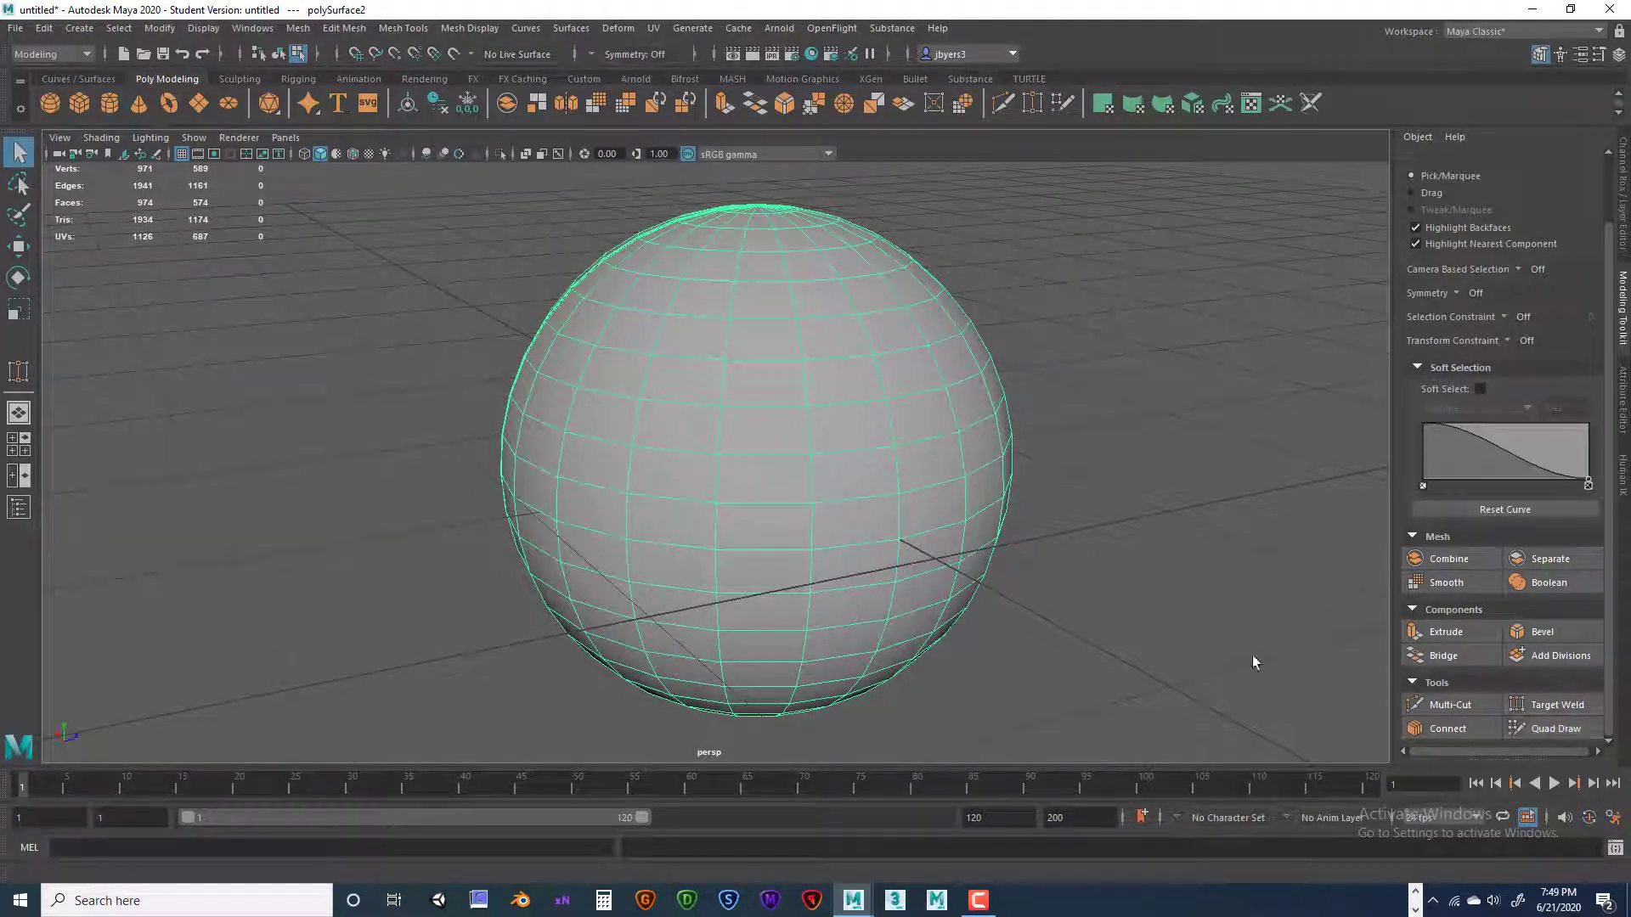
alt+middle_drag(761, 379, 676, 407)
alt+drag(676, 408, 858, 460)
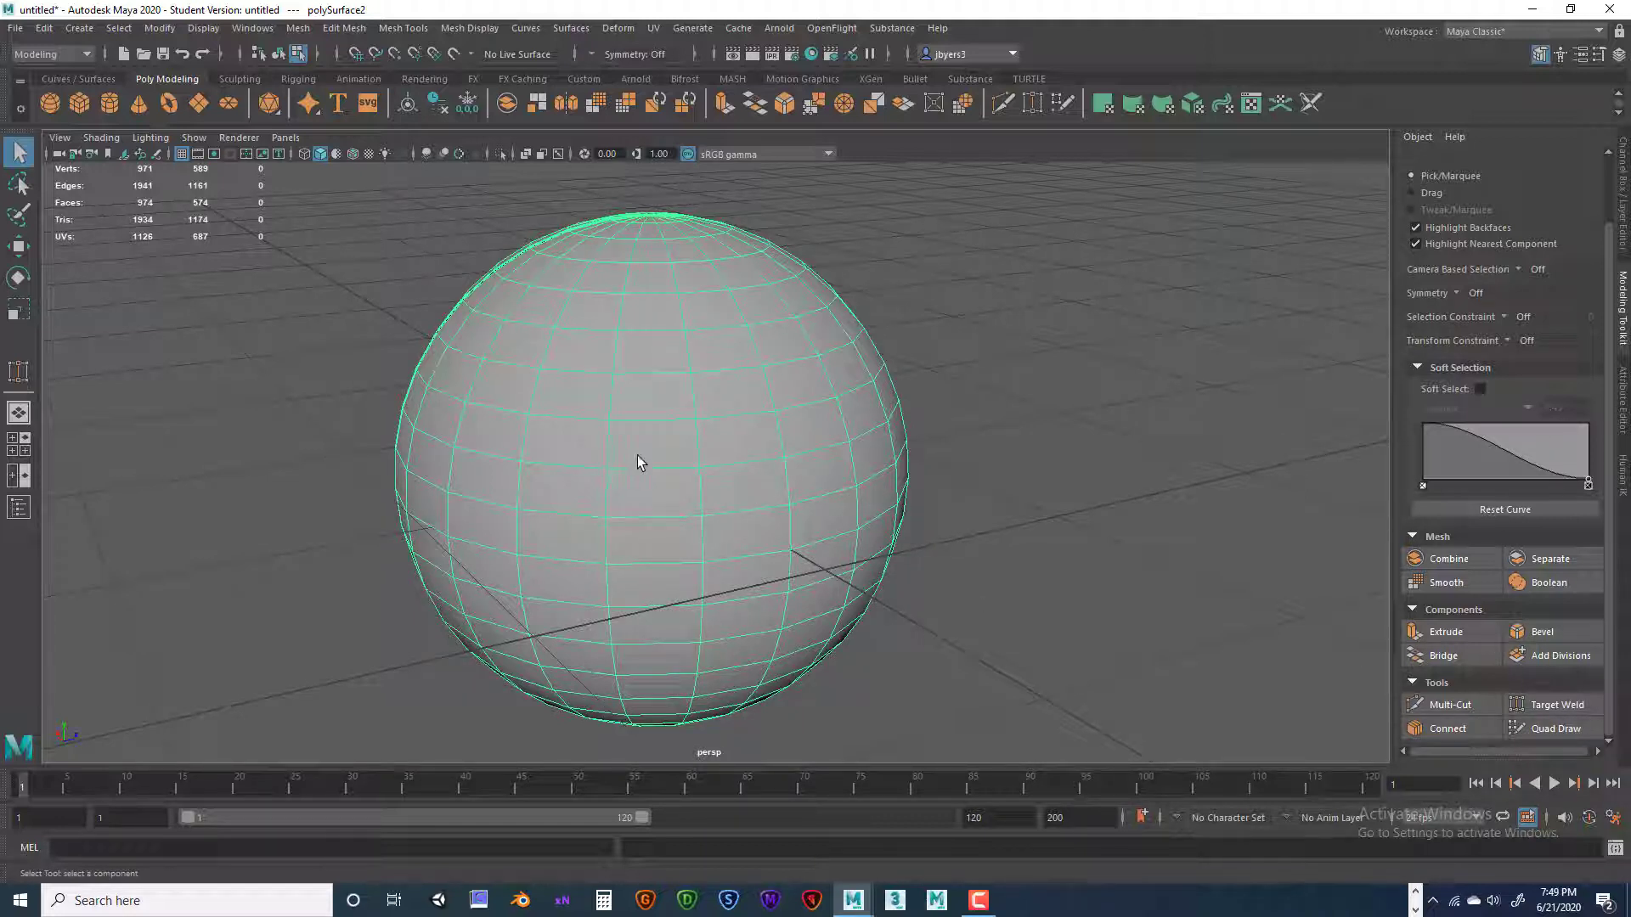
alt+drag(848, 403, 827, 441)
alt+middle_drag(827, 441, 900, 459)
alt+drag(900, 459, 902, 455)
alt+middle_drag(906, 451, 911, 428)
alt+drag(914, 450, 967, 490)
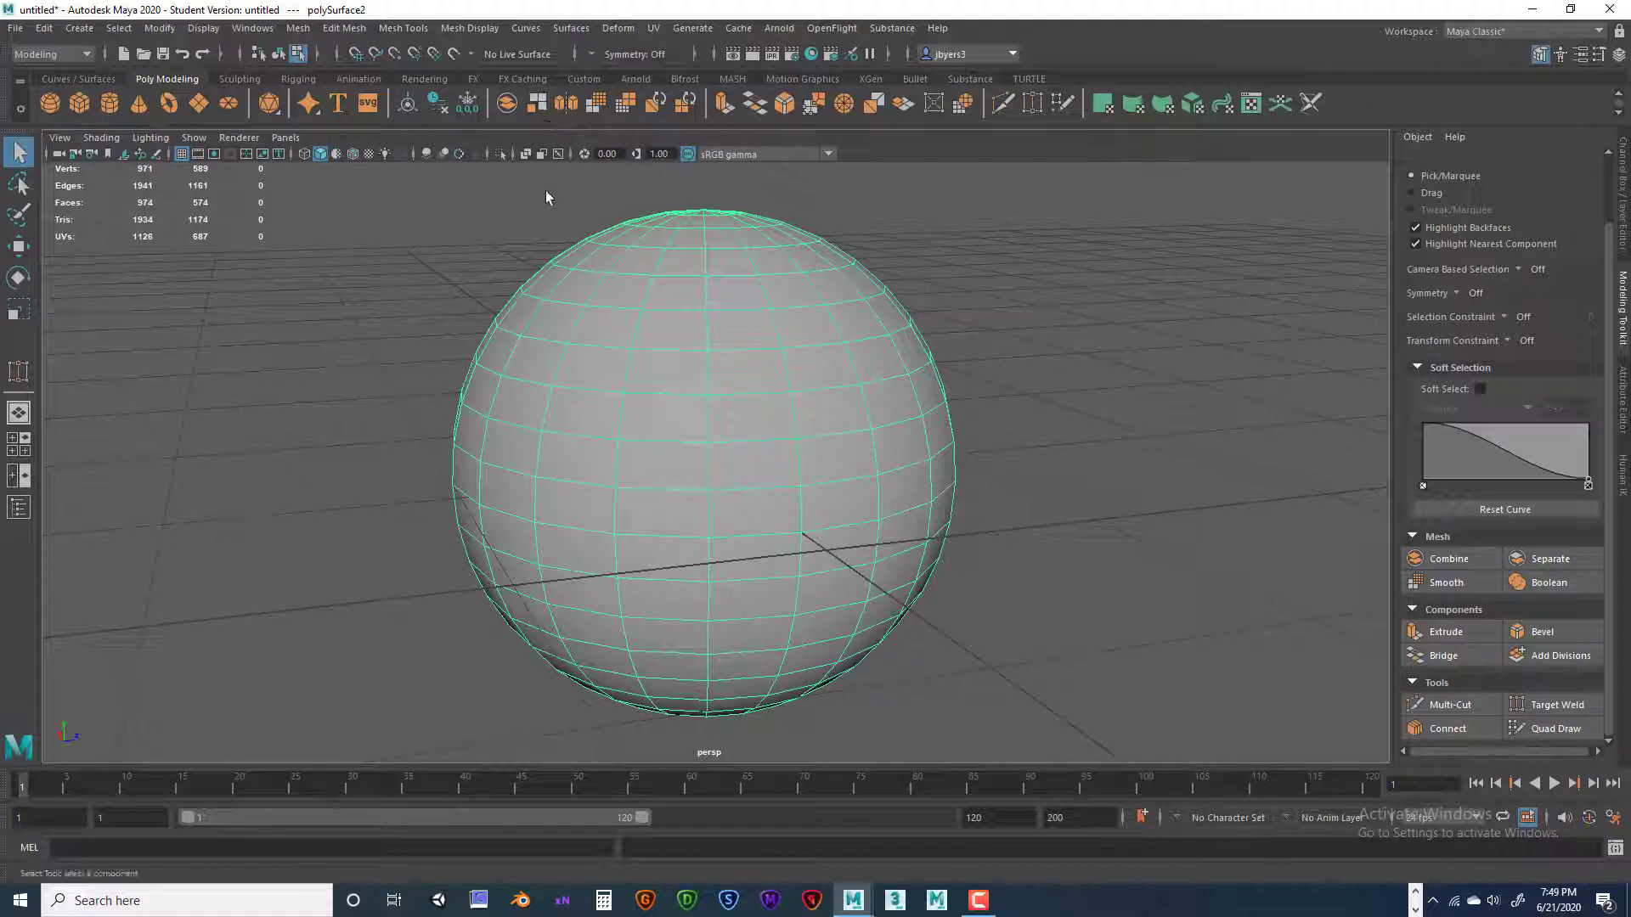
click(454, 53)
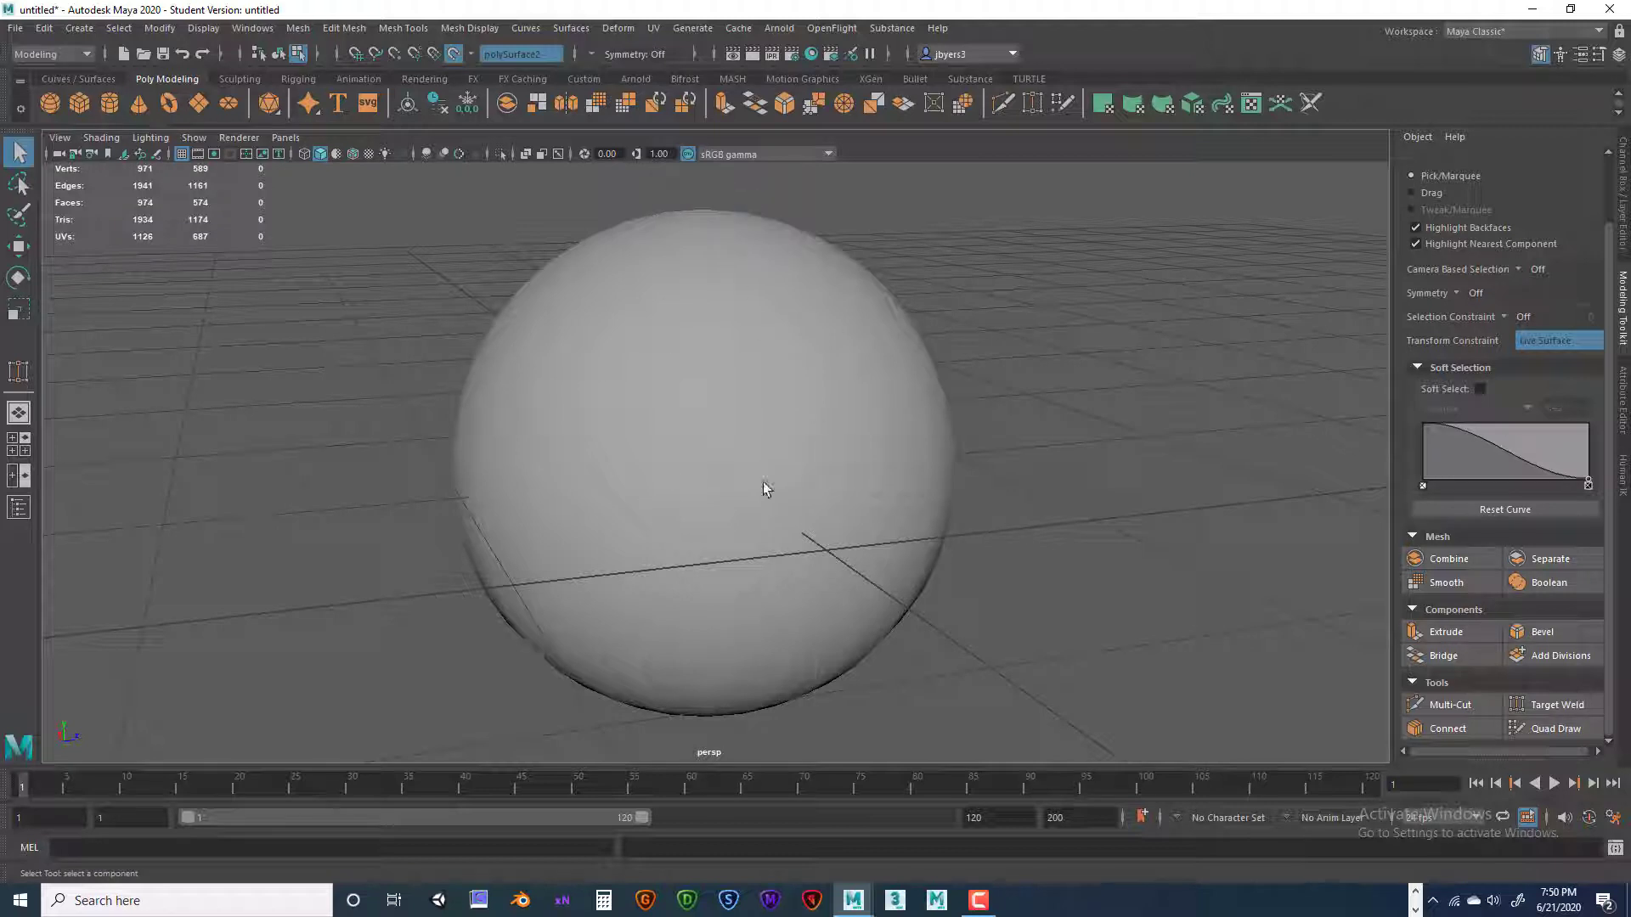
key(4)
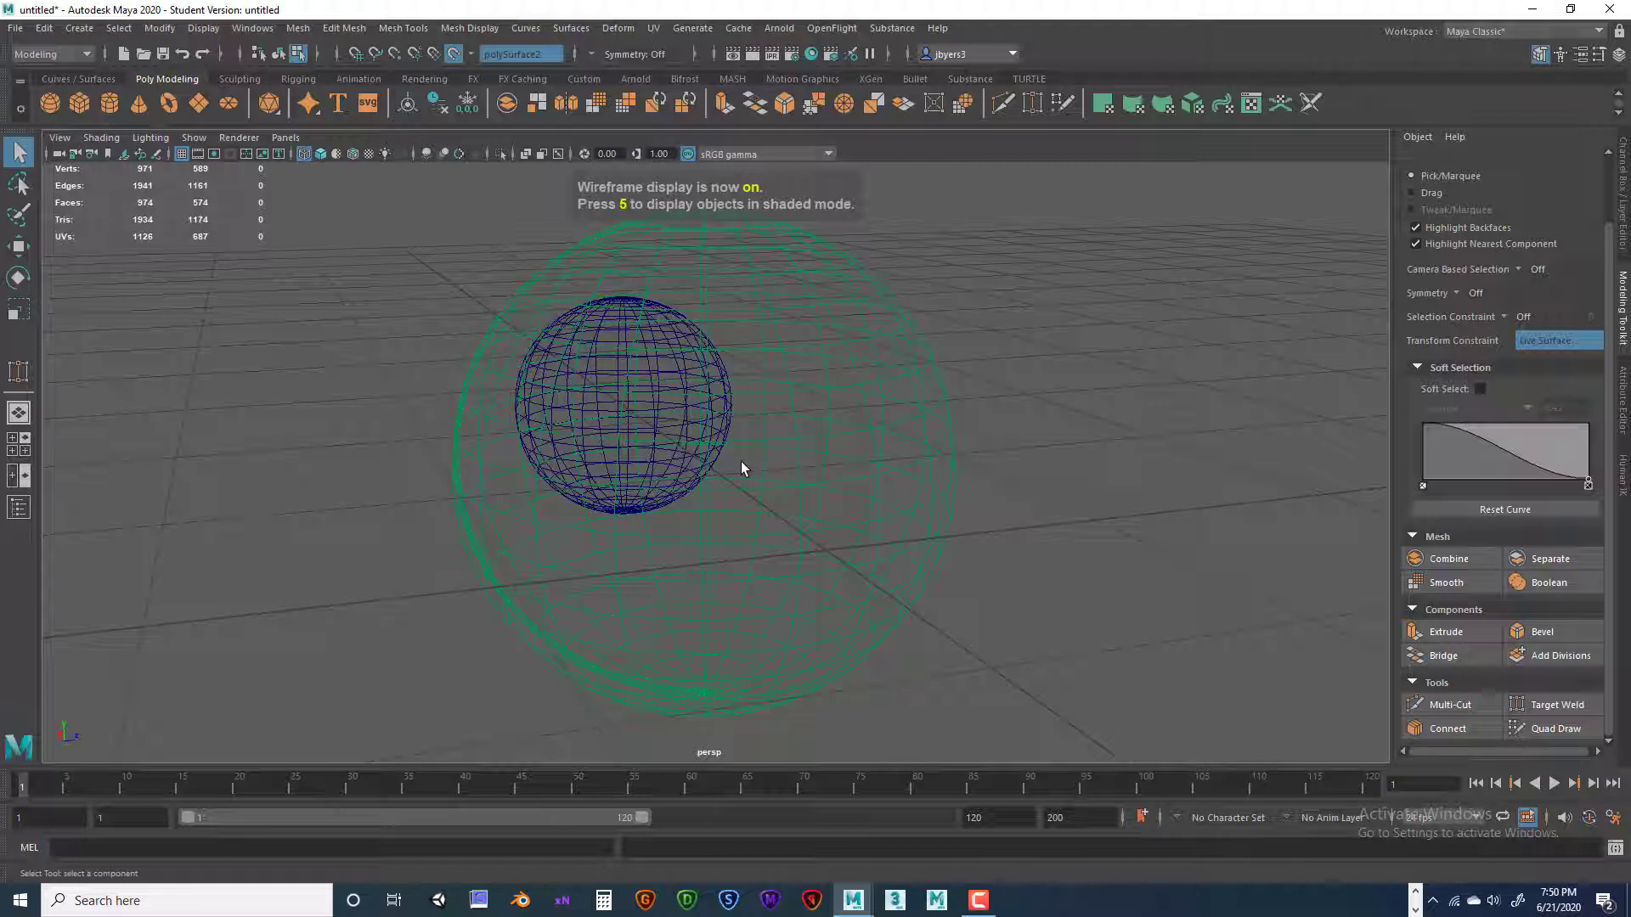
Return the viewport to shaded display and turn on the wireframe overlay to show the live sphere's edges
key(5)
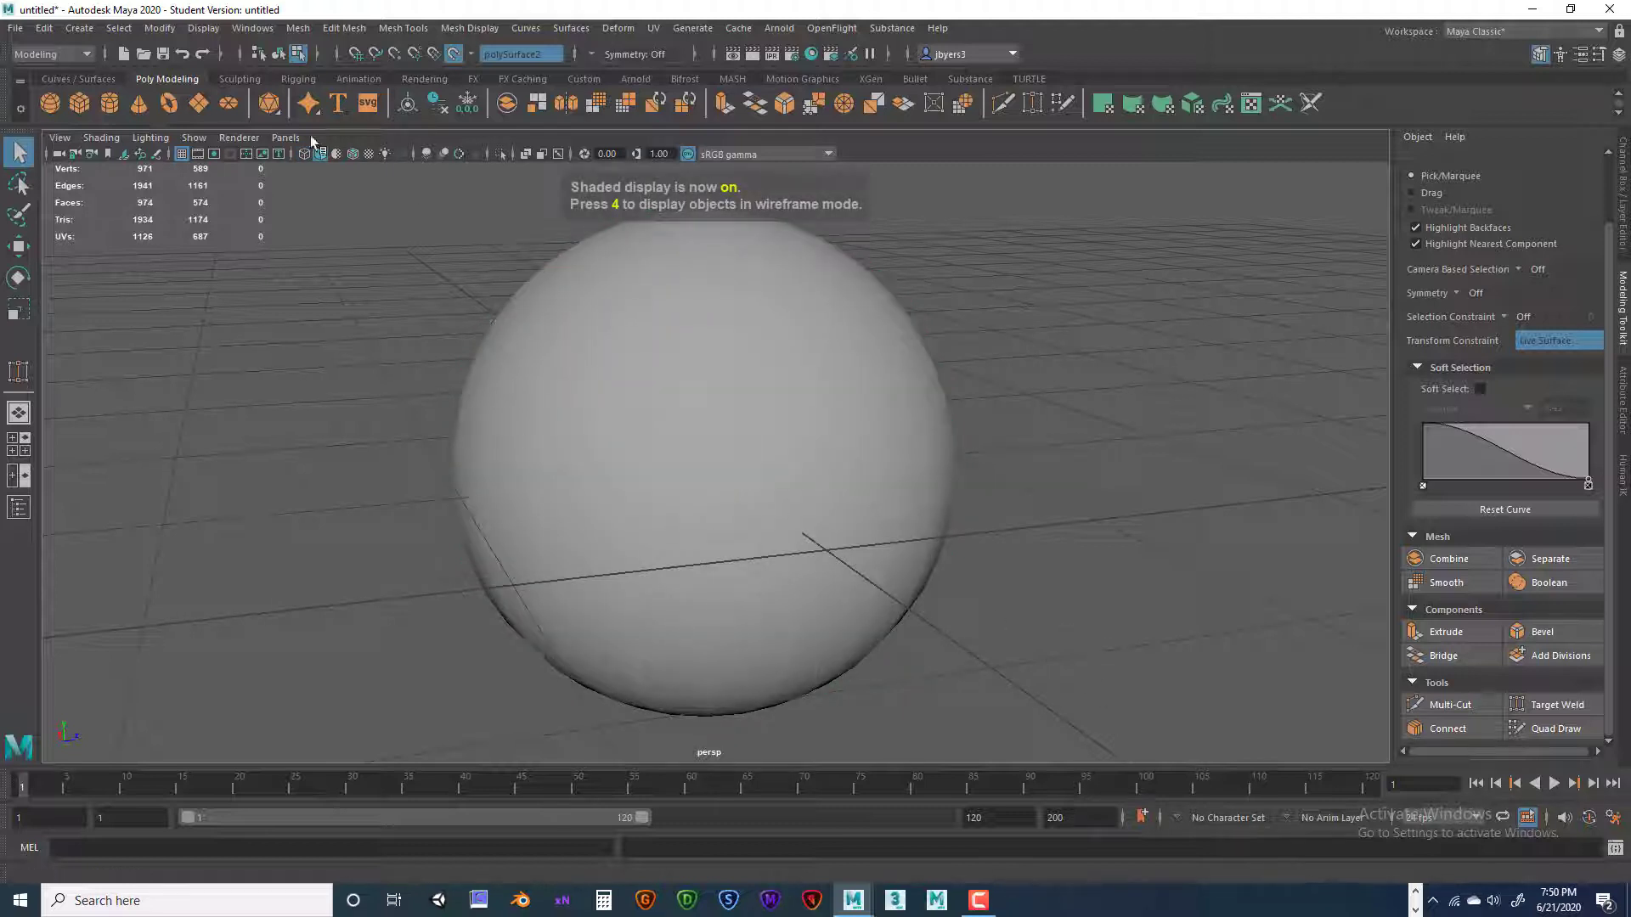
click(349, 155)
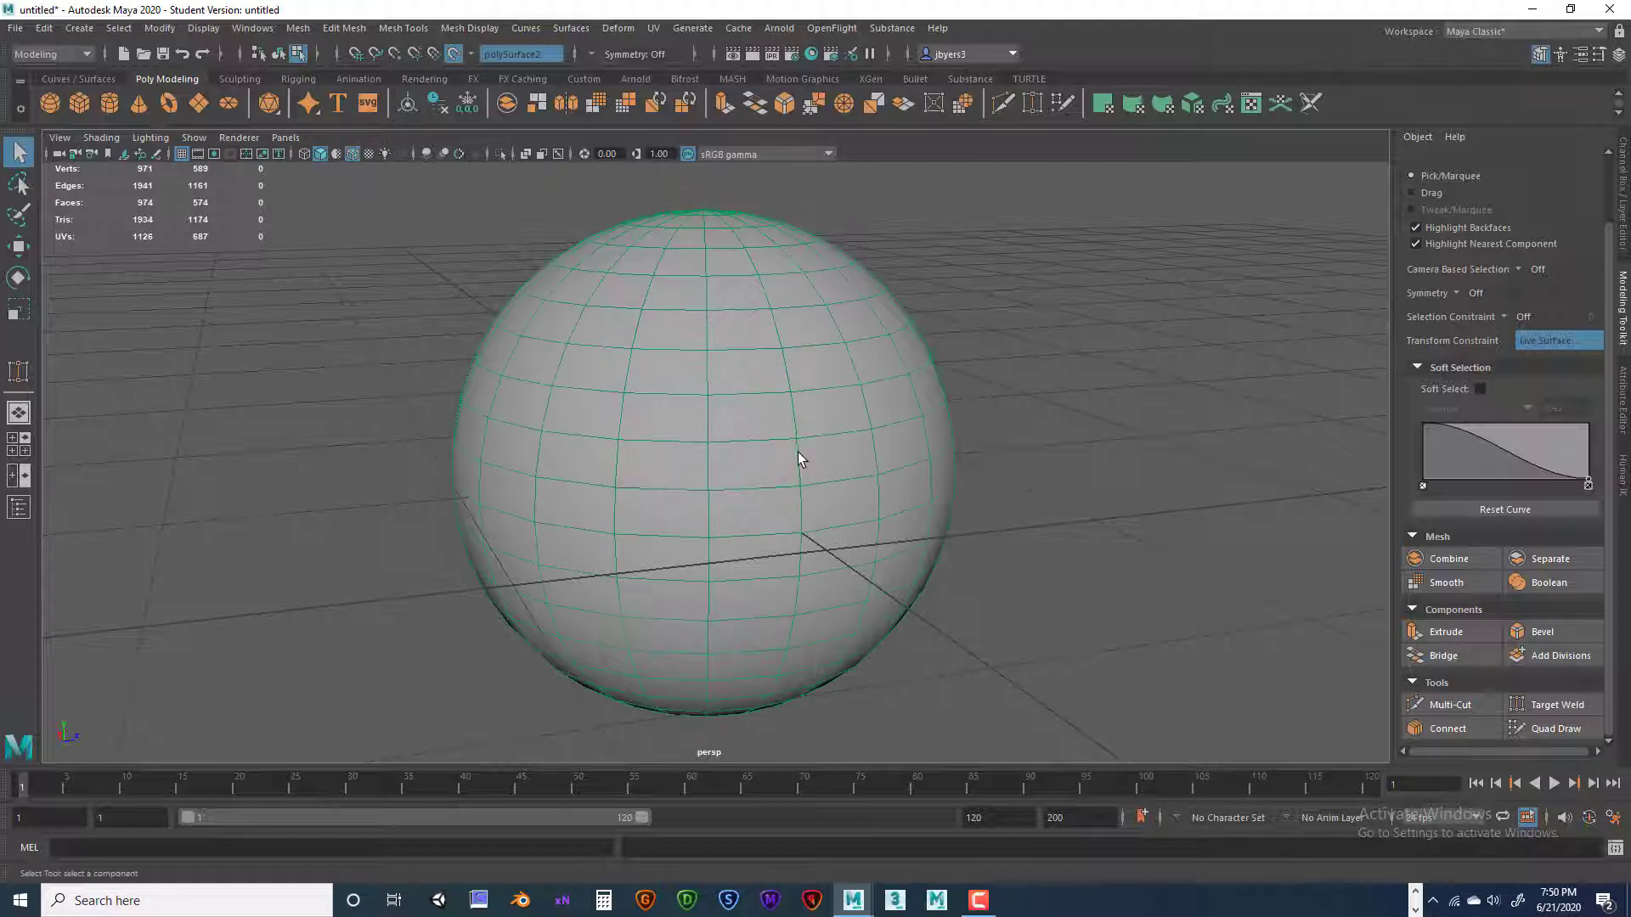
alt+drag(797, 452, 854, 463)
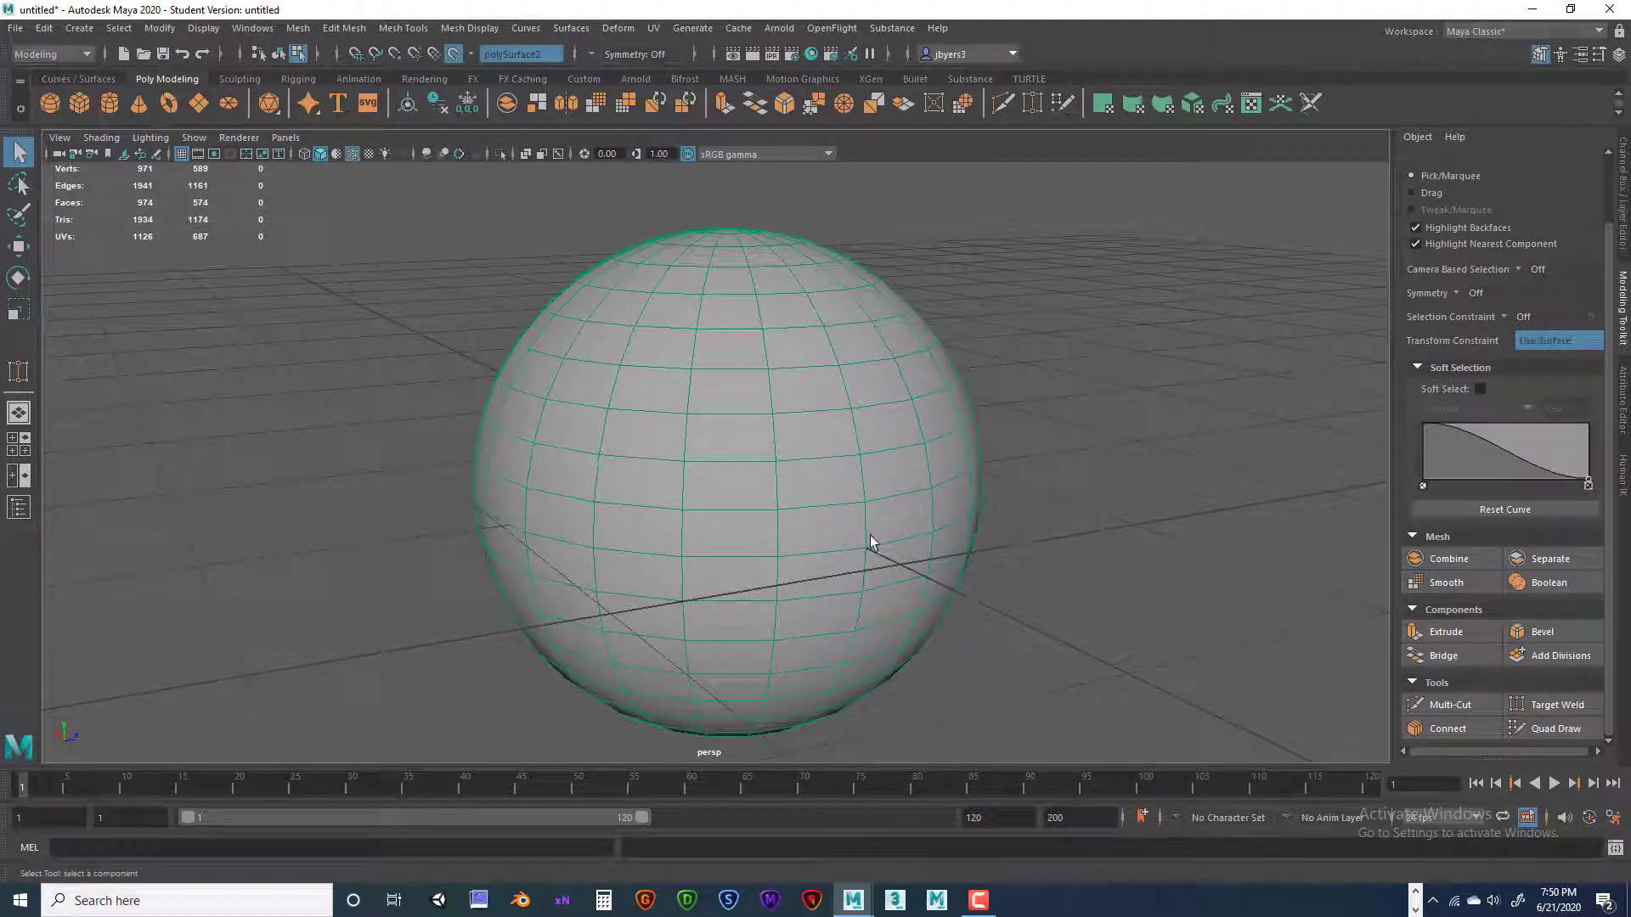
alt+drag(758, 504, 803, 499)
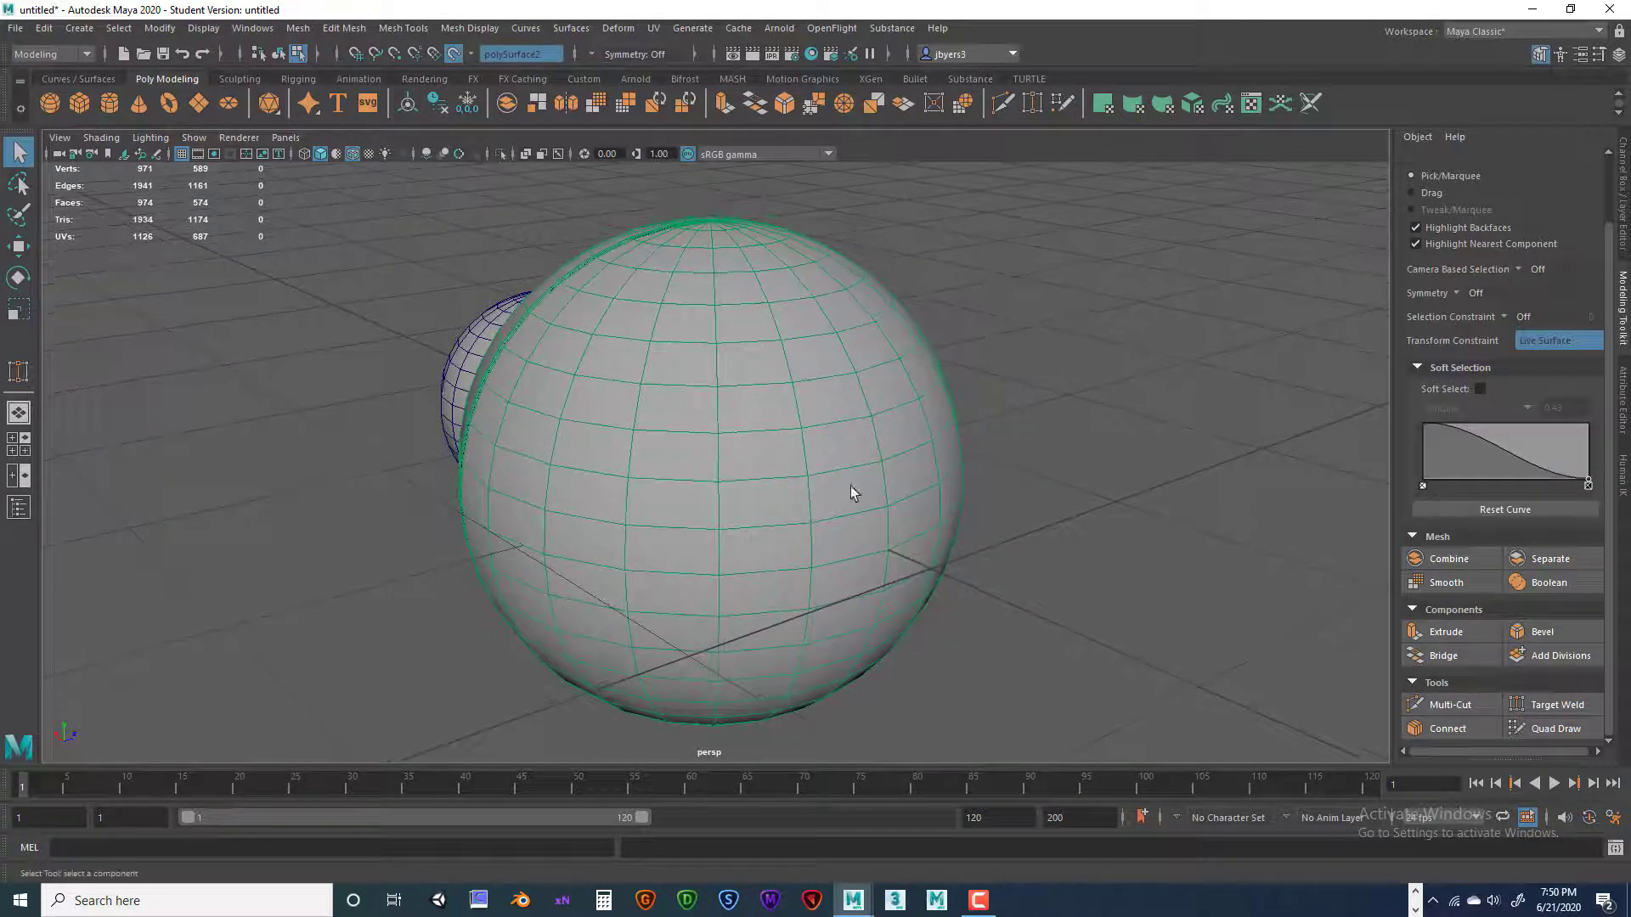
mouse_move(754, 548)
alt+mouse_down()
mouse_move(772, 513)
mouse_move(770, 528)
alt+mouse_up()
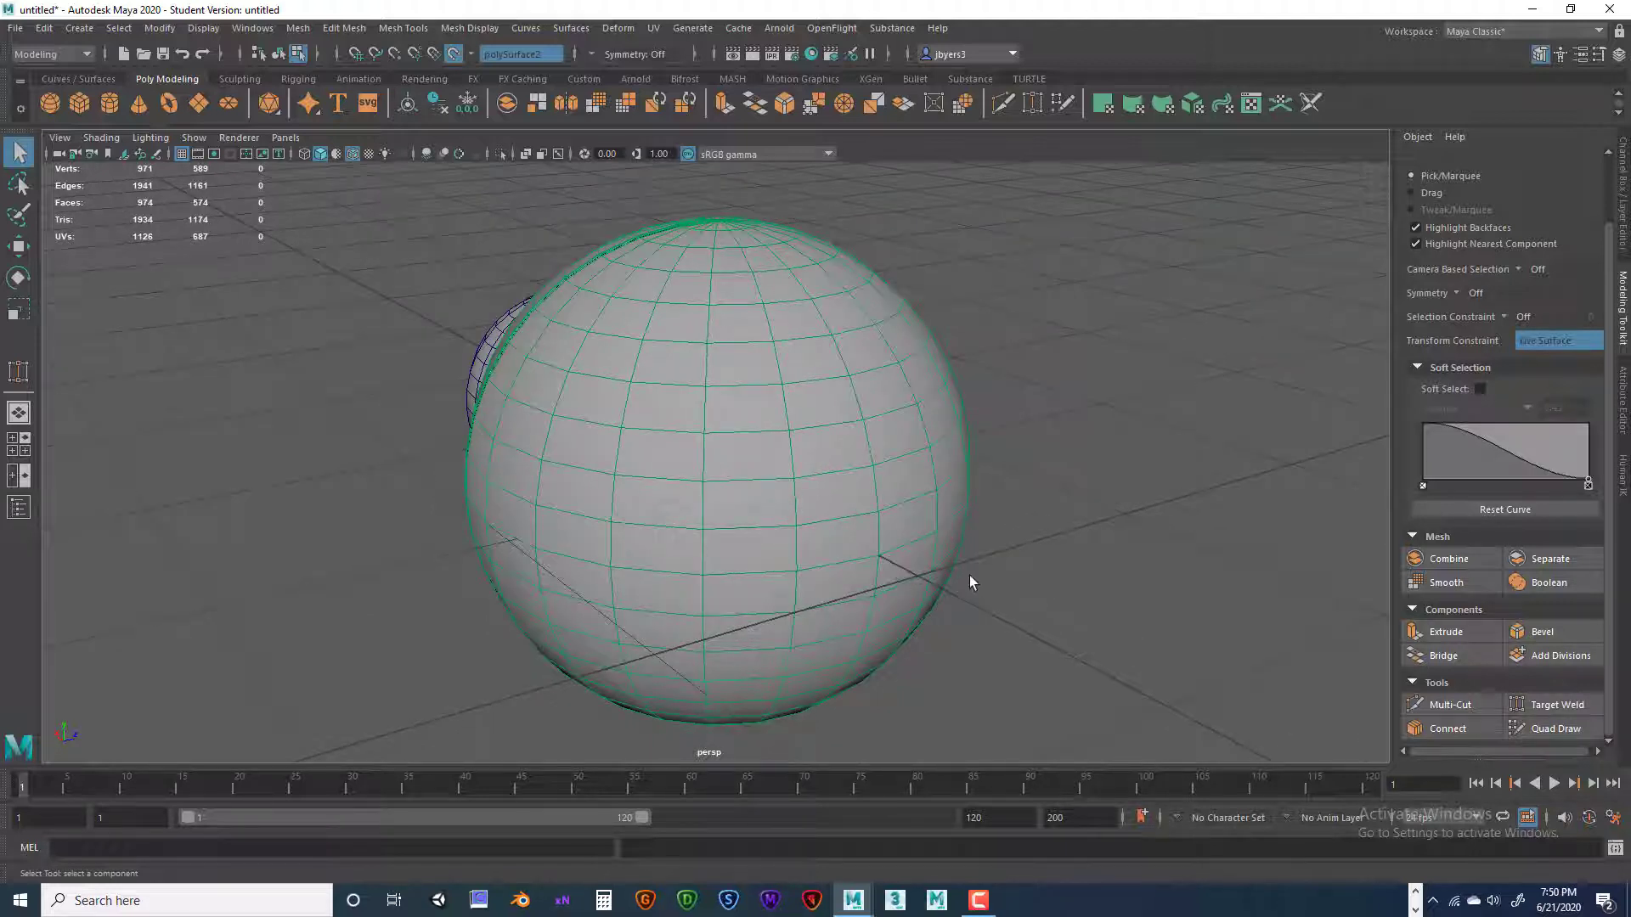
Use Quad Draw to place twelve dots on the live sphere, outlining a curved strip from its centre towards its upper side
click(1548, 730)
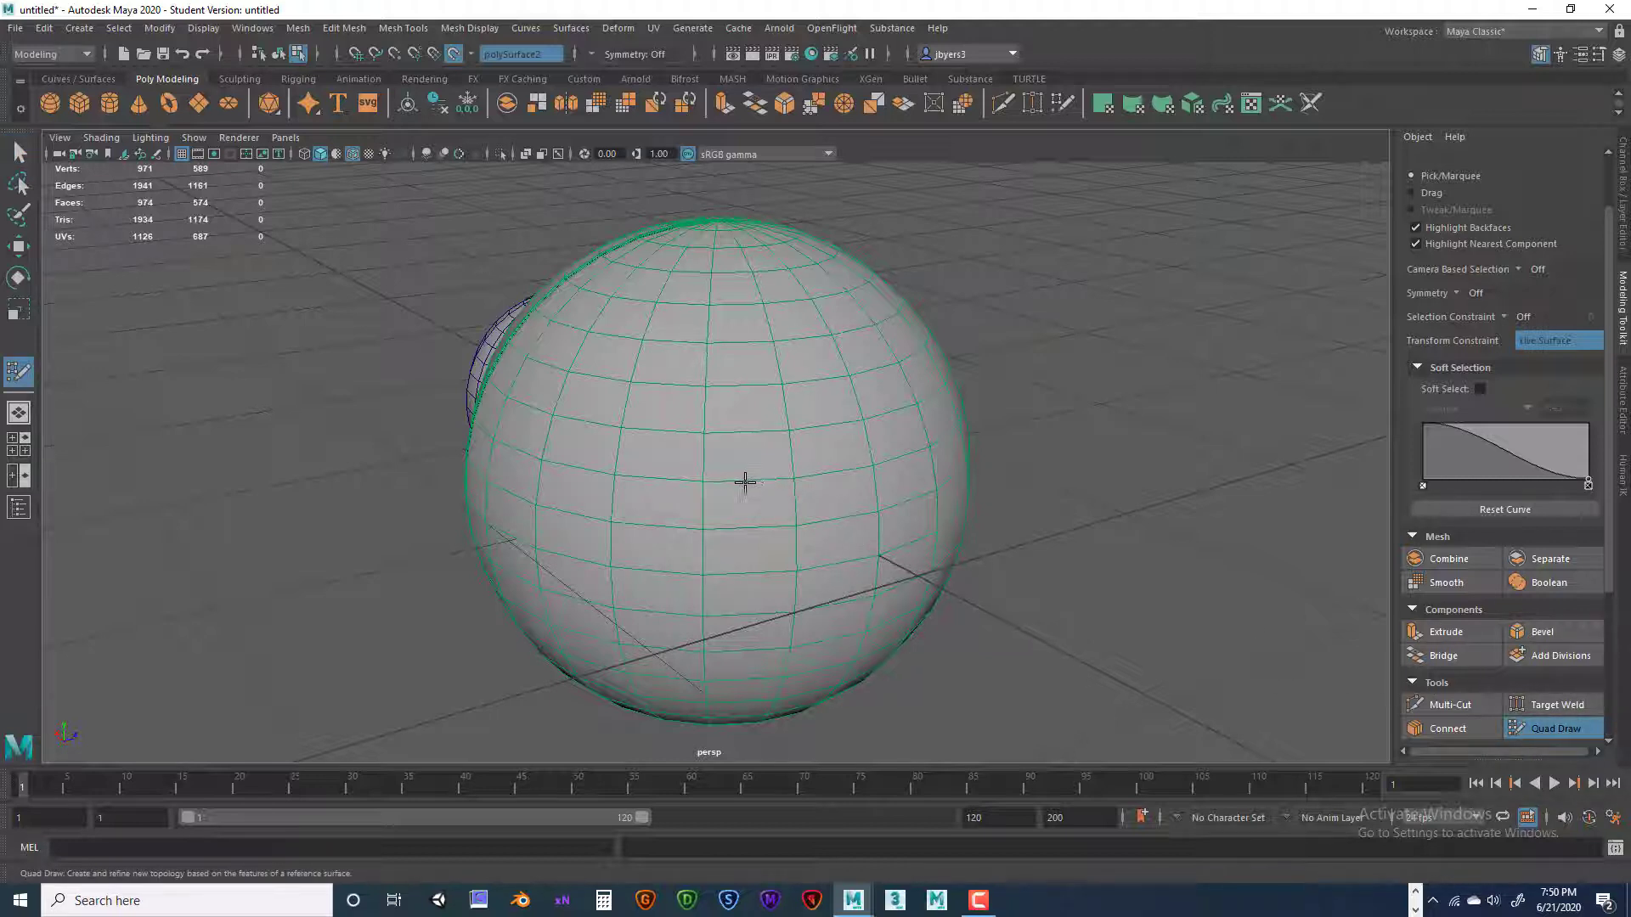
click(705, 481)
click(792, 481)
click(794, 527)
click(827, 459)
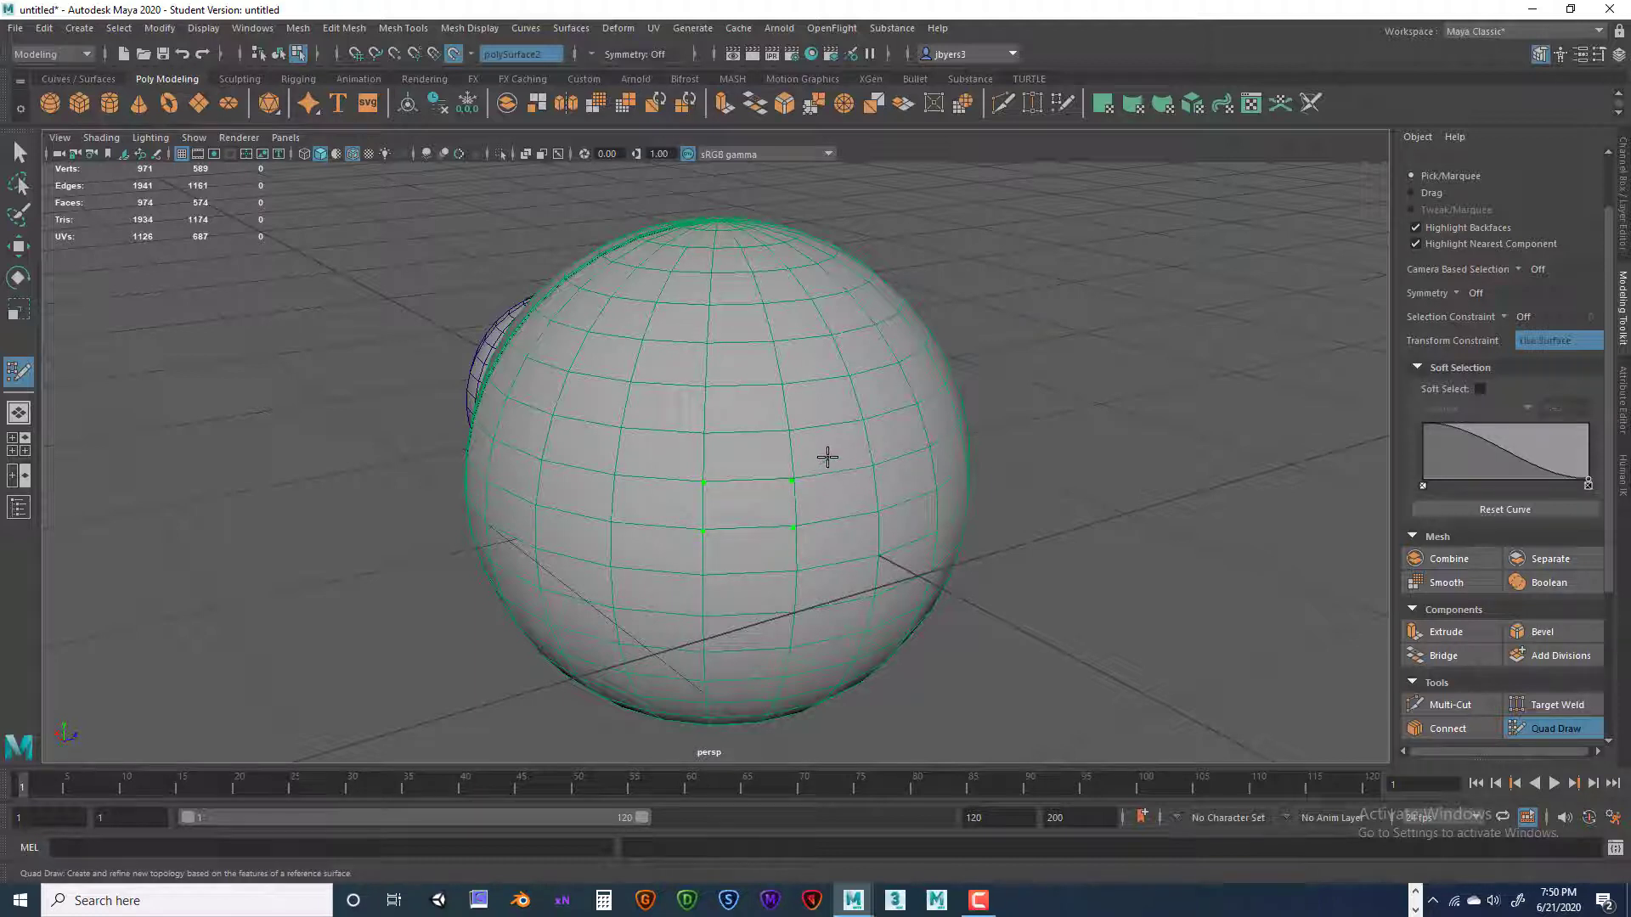
click(862, 422)
click(899, 485)
click(858, 511)
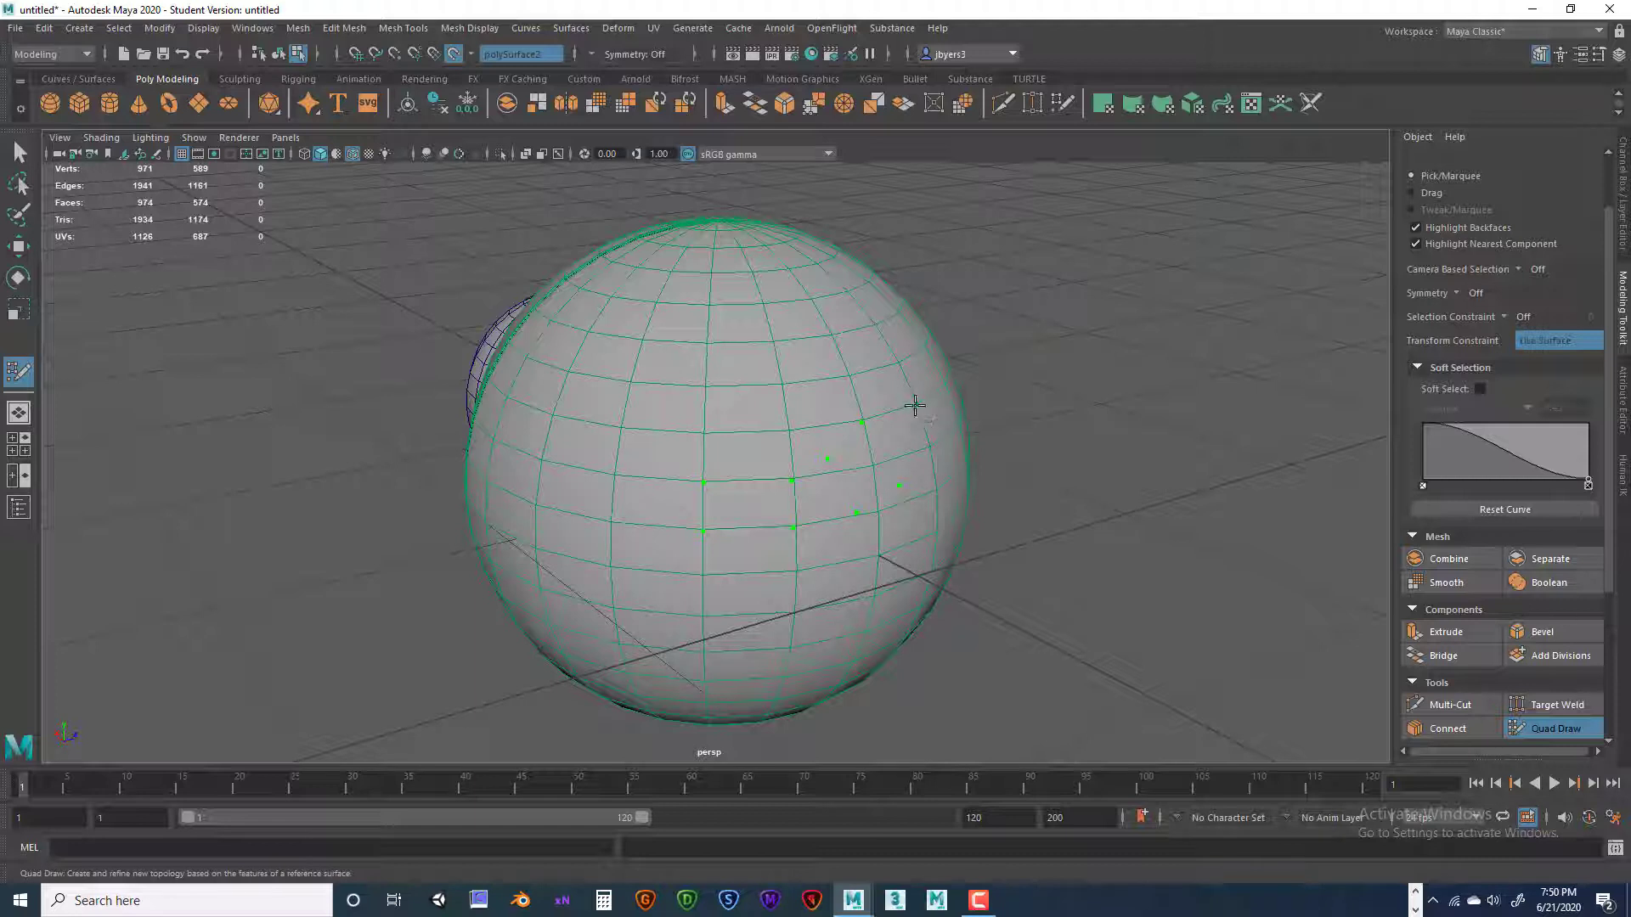
click(854, 379)
click(838, 336)
click(873, 322)
click(903, 369)
Fill the spaces between the Quad Draw dots with quads to form one continuous curved strip, and insert an edge loop through it
shift+click(744, 506)
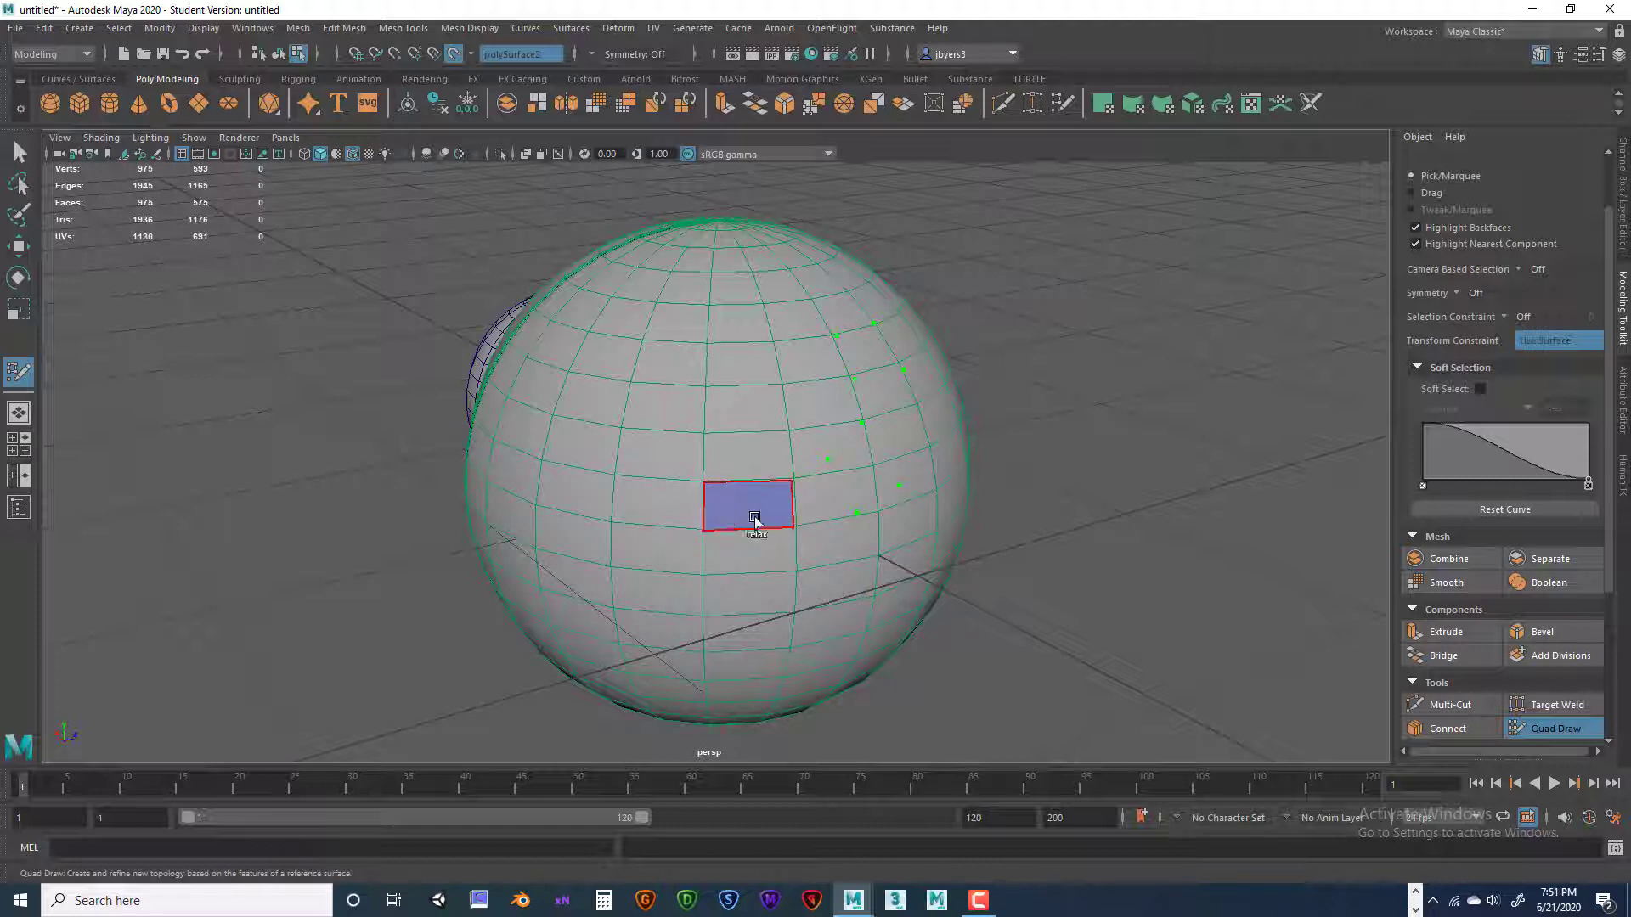
shift+click(820, 492)
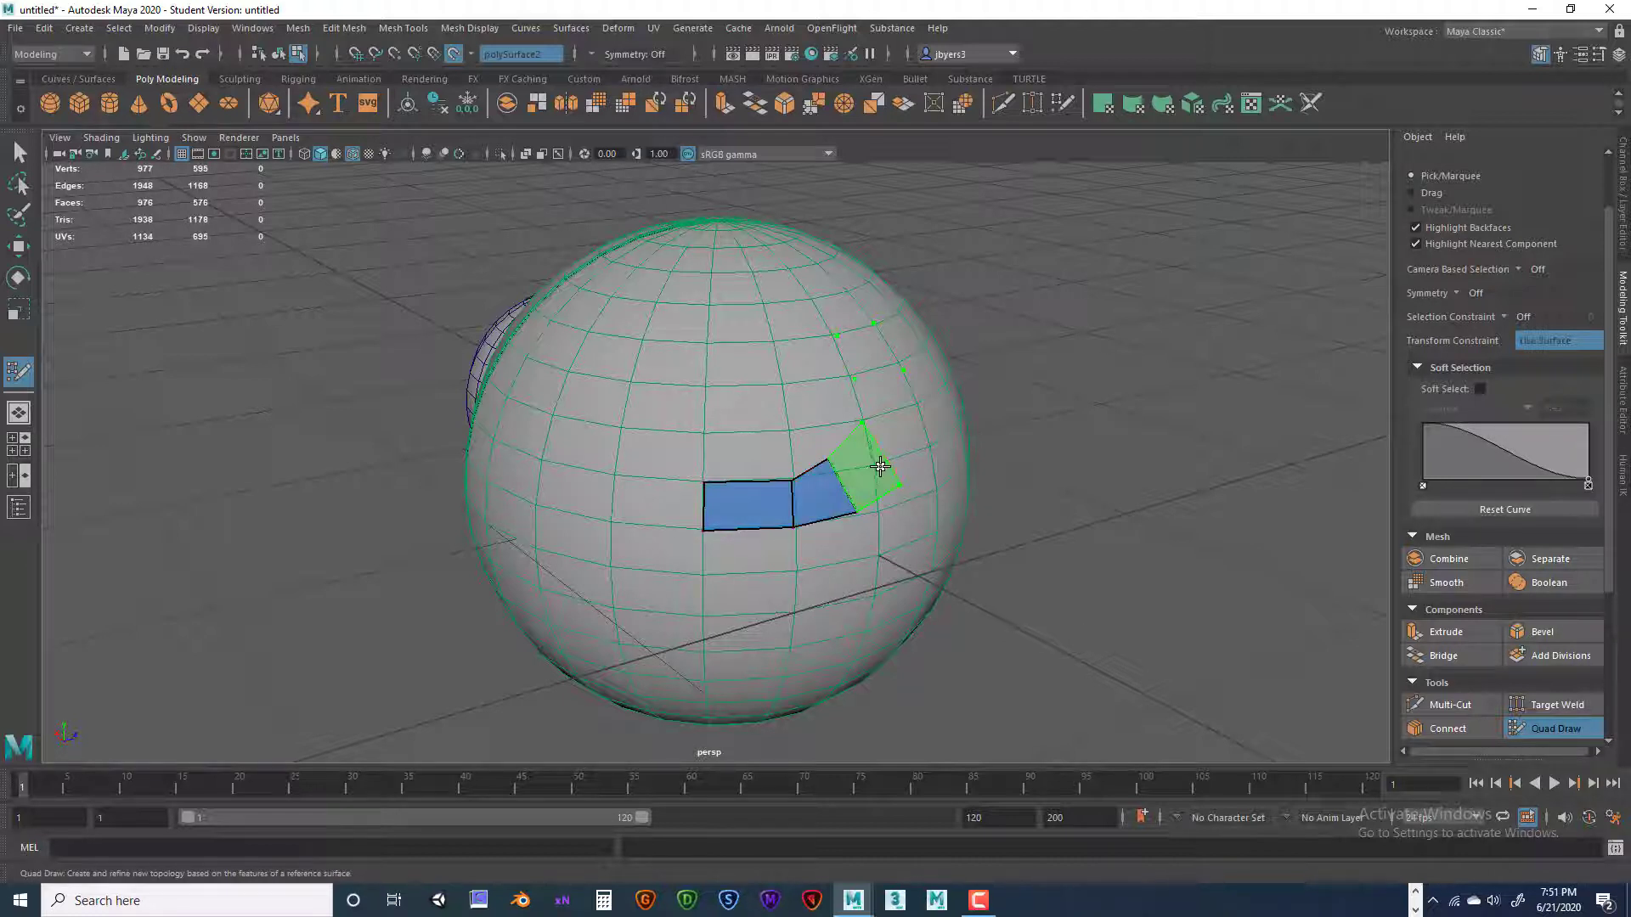
shift+click(868, 460)
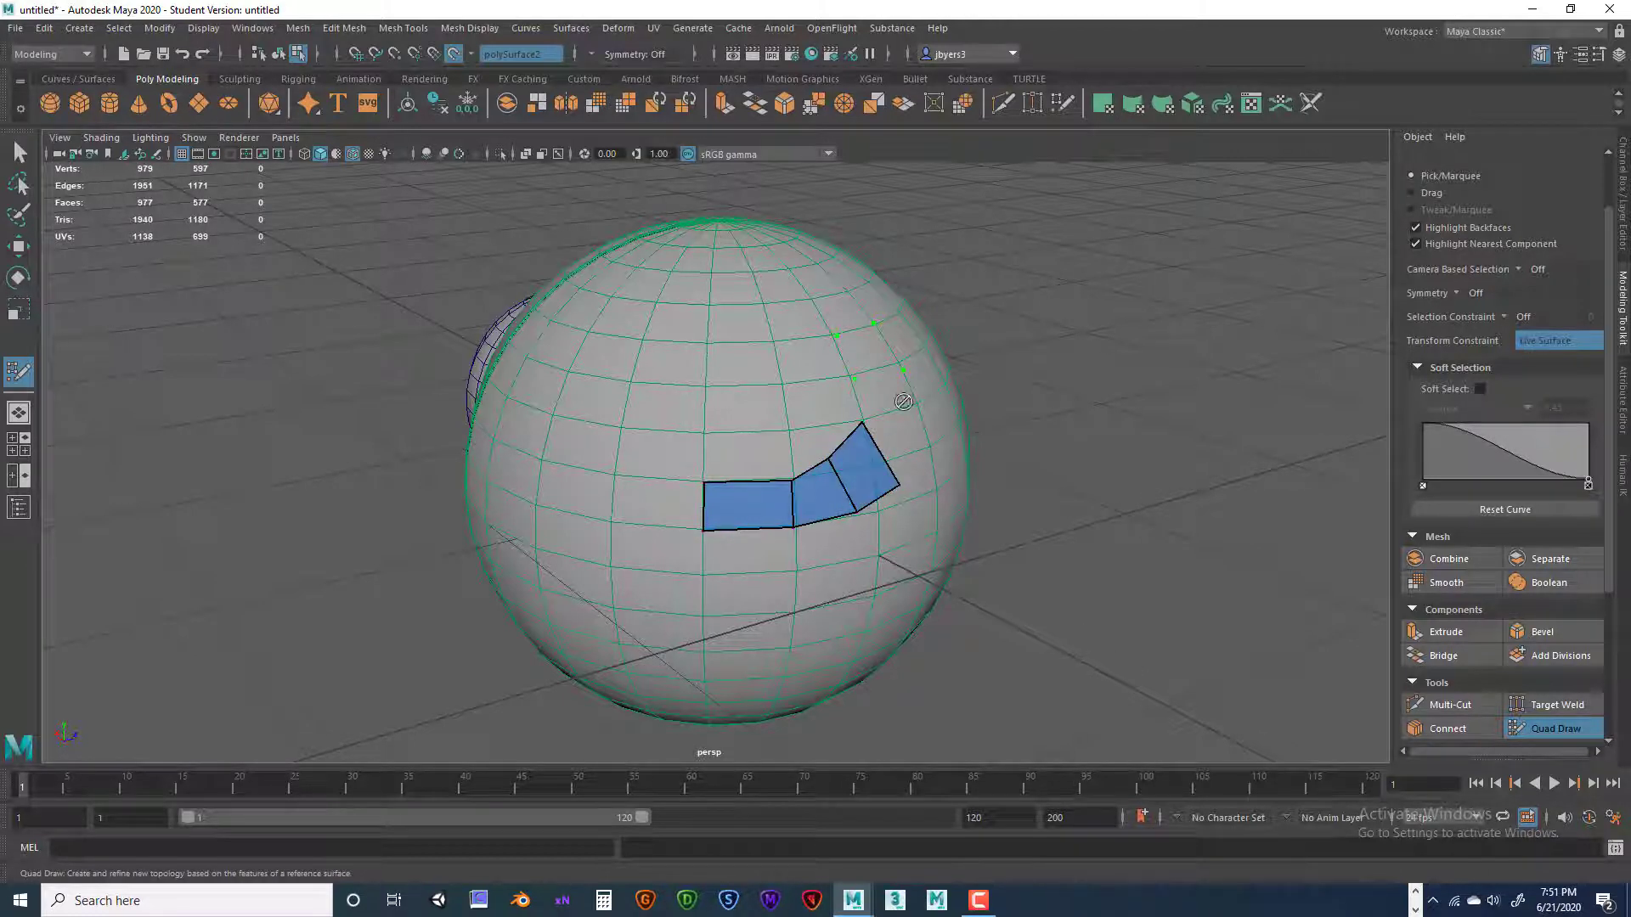
shift+click(873, 358)
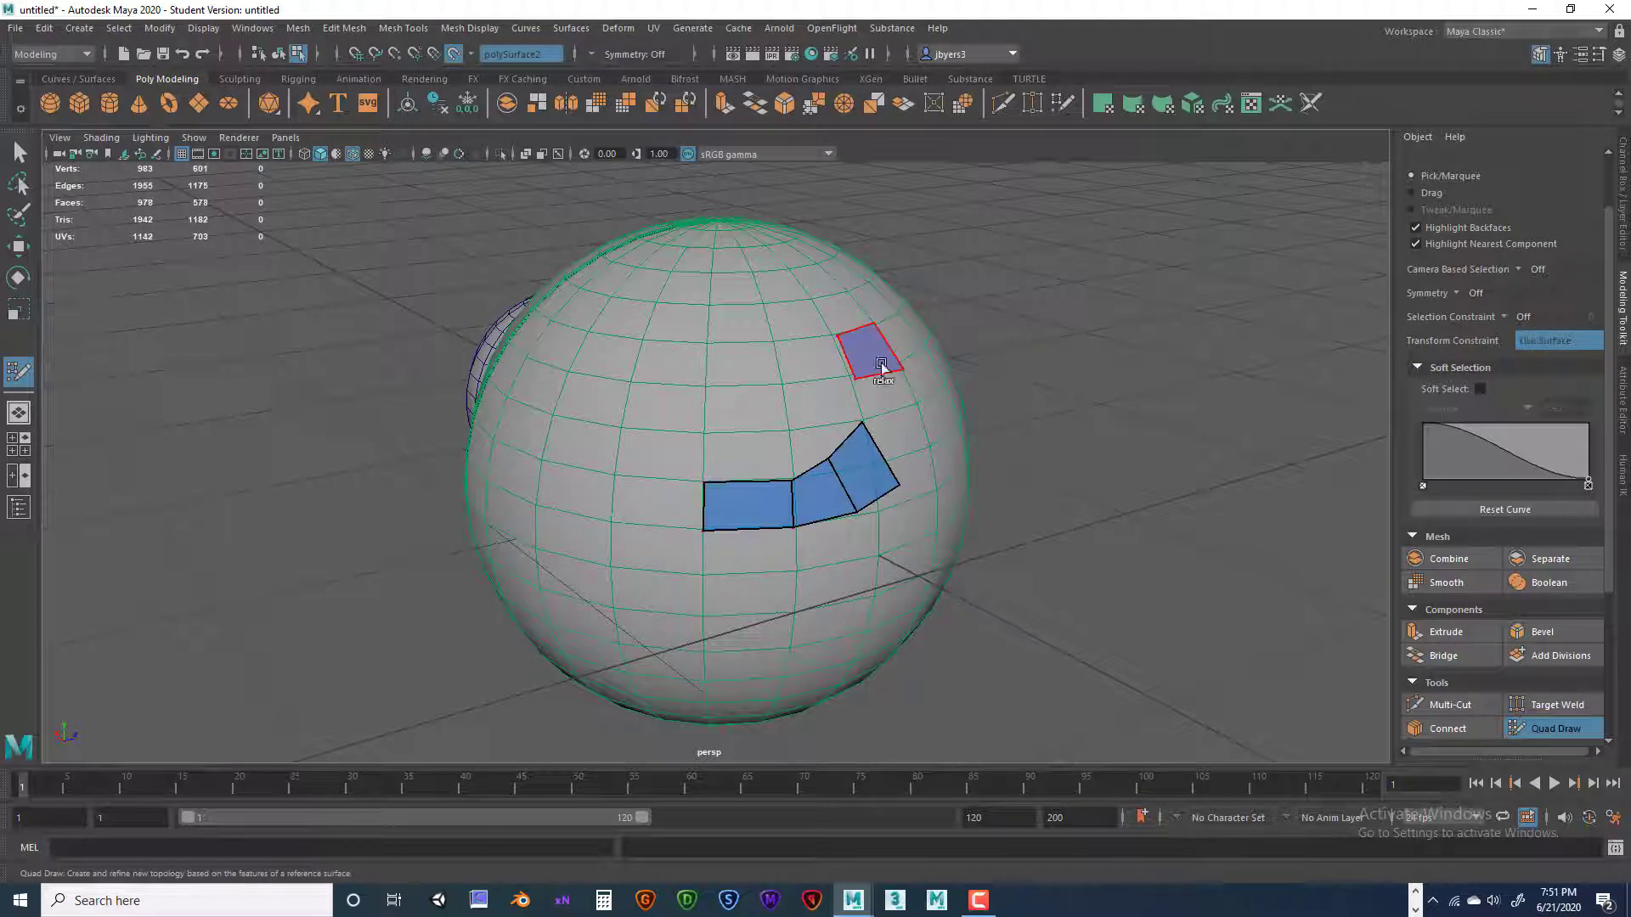
shift+click(874, 416)
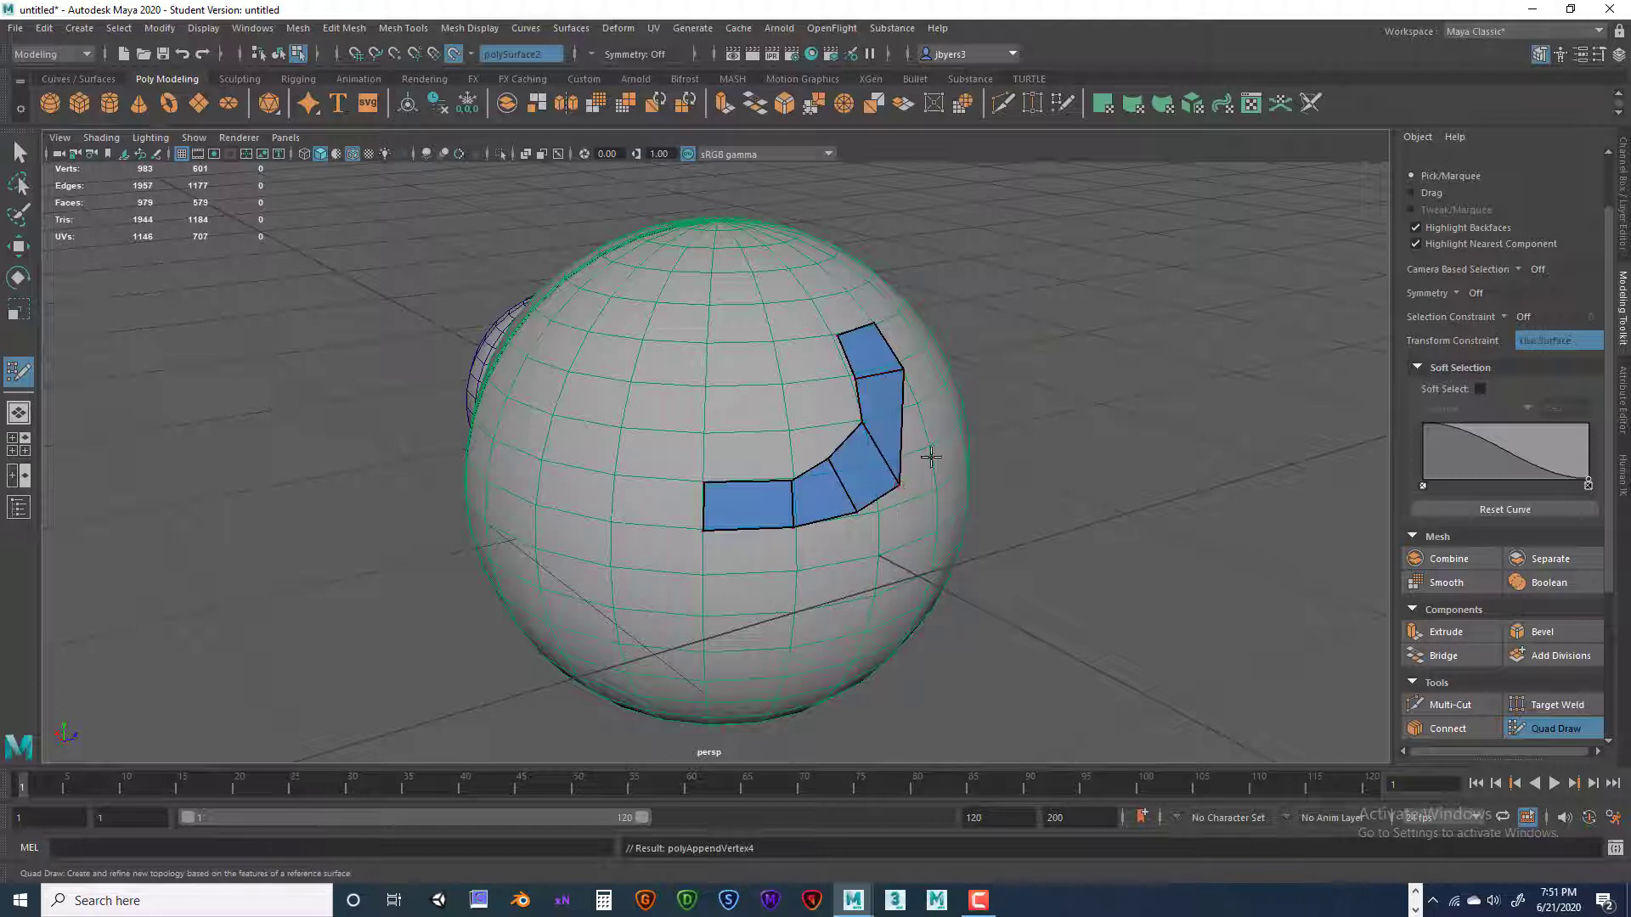
ctrl+click(882, 371)
alt+drag(968, 564, 1078, 590)
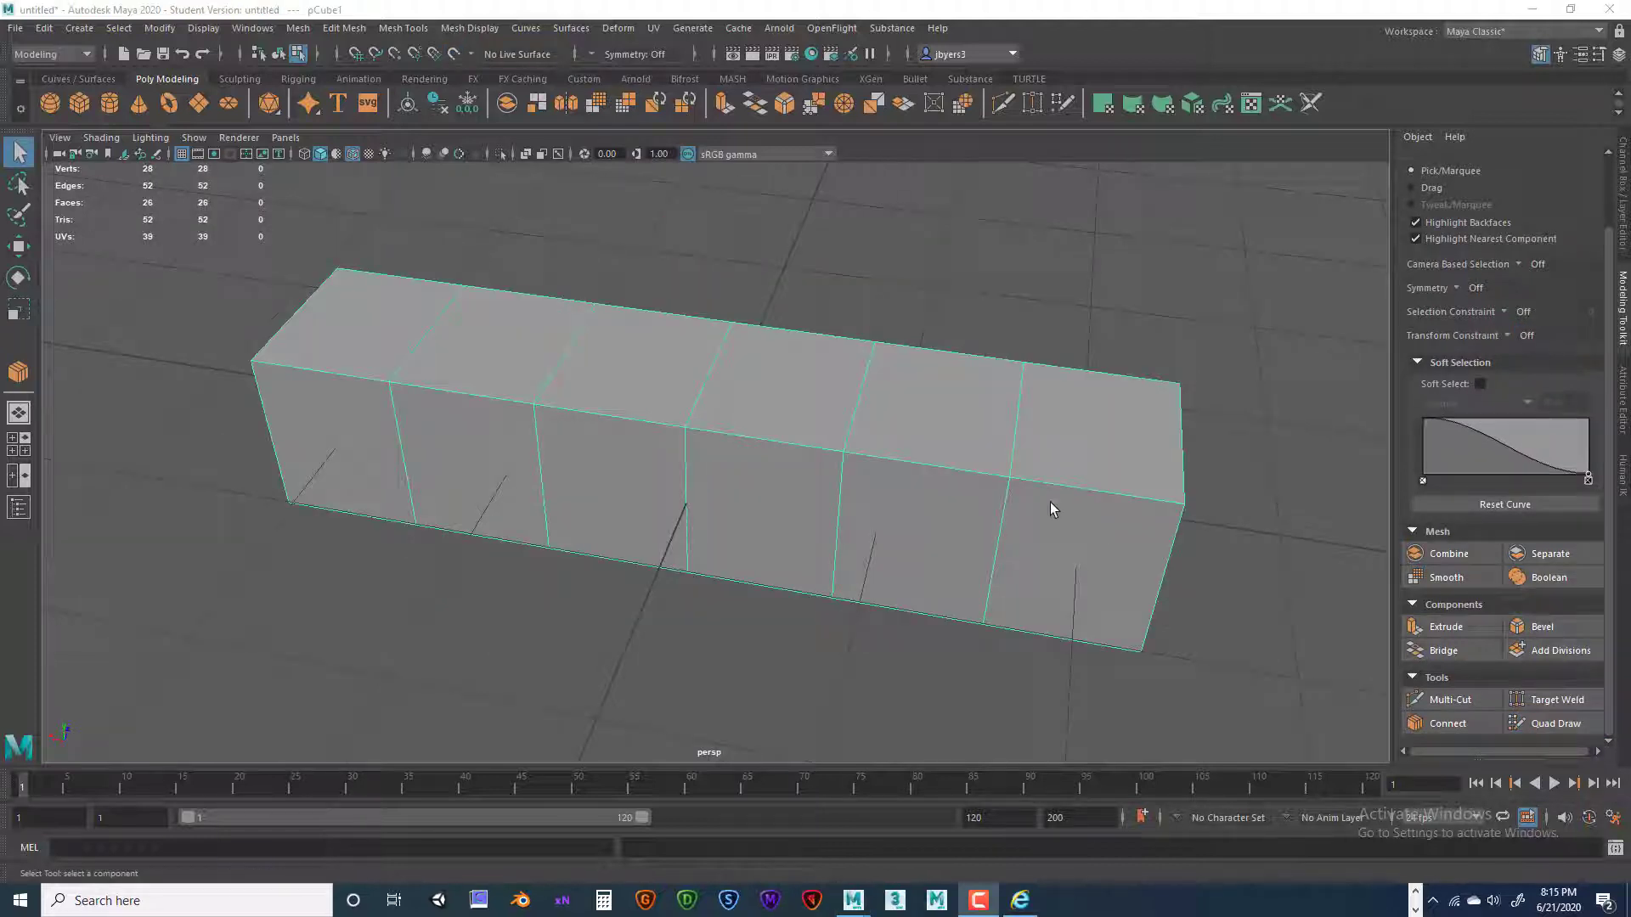
In face mode, select the long box's near end face, all its top faces and the last front face at the far end
alt+drag(1000, 492, 1116, 578)
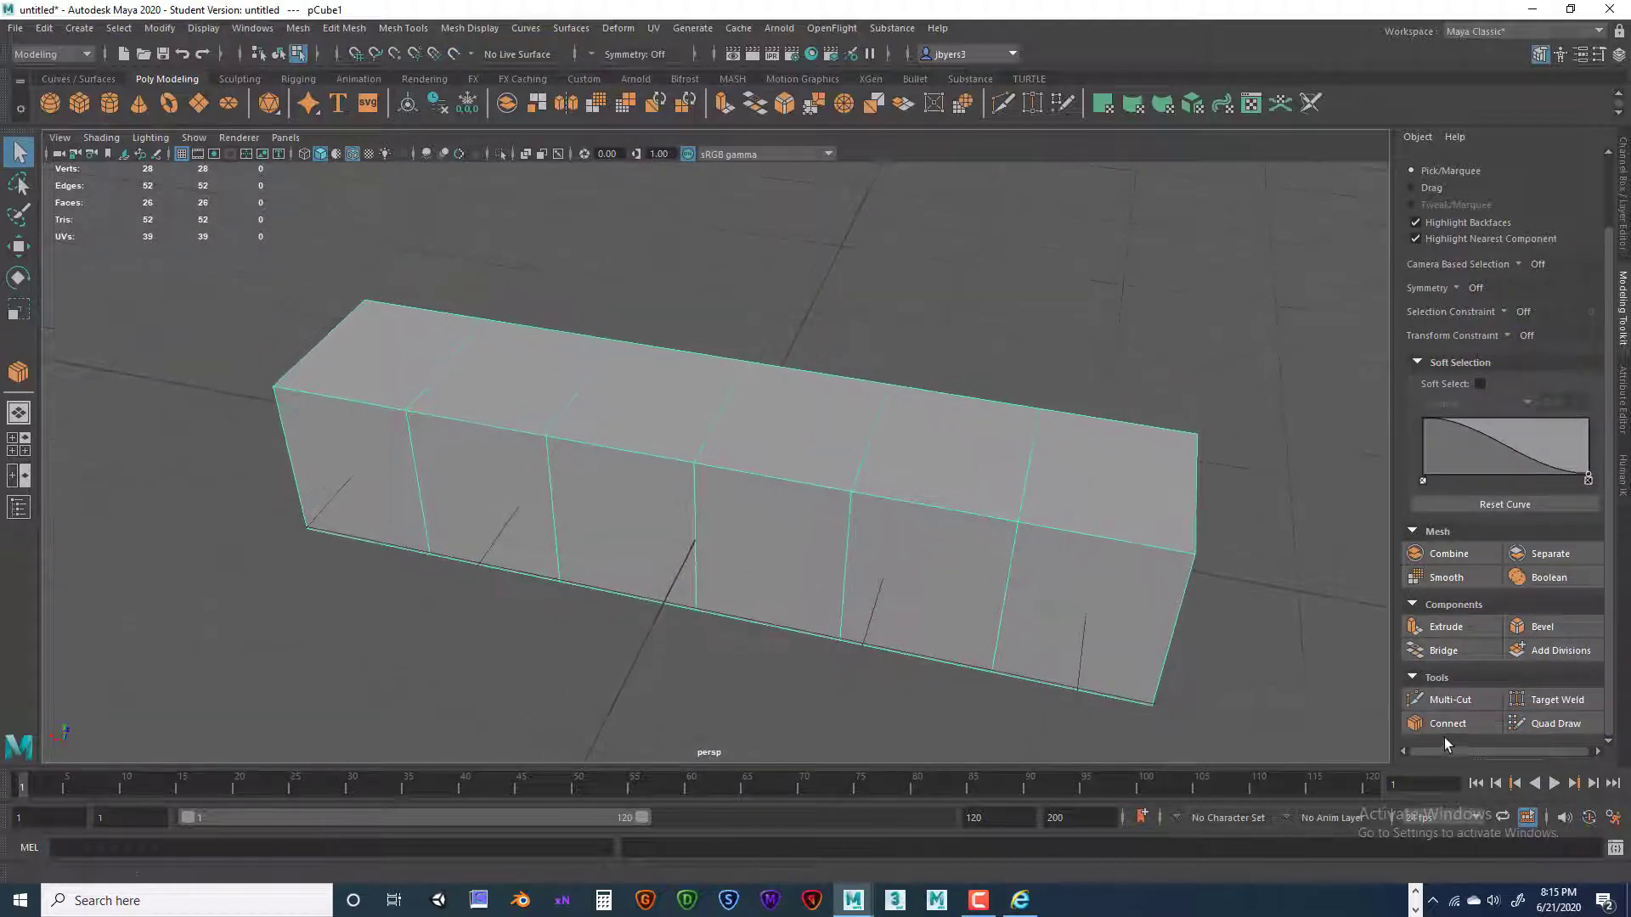
alt+drag(931, 567, 1099, 513)
right_drag(391, 431, 389, 481)
click(360, 554)
shift+click(451, 464)
shift+click(581, 432)
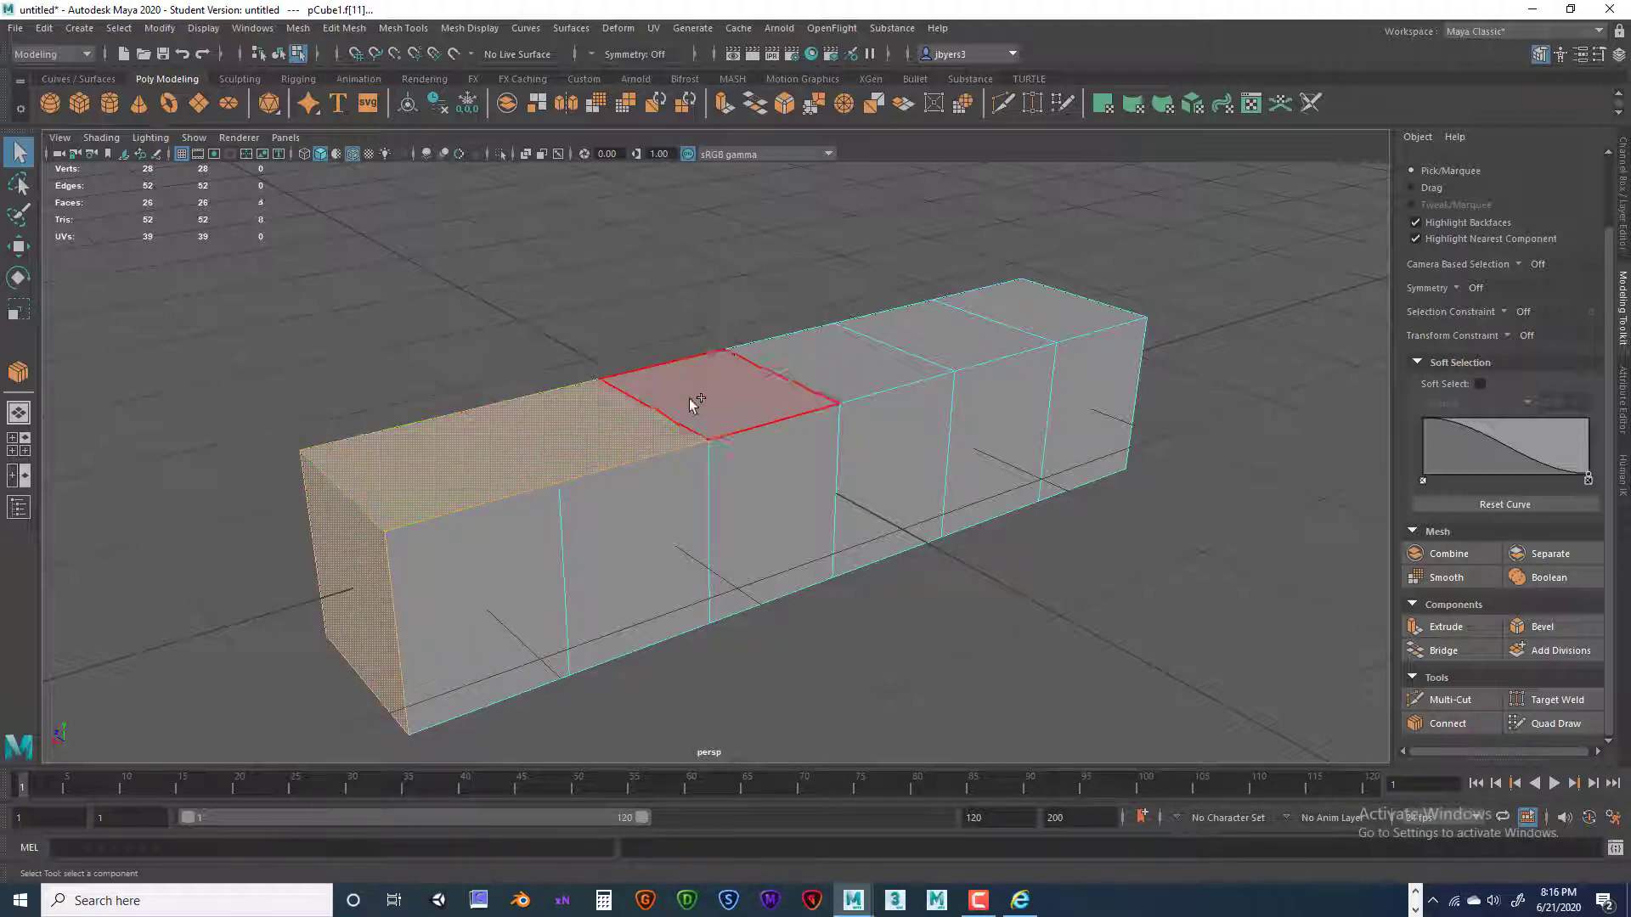
shift+click(698, 399)
shift+click(828, 370)
alt+drag(915, 459, 836, 501)
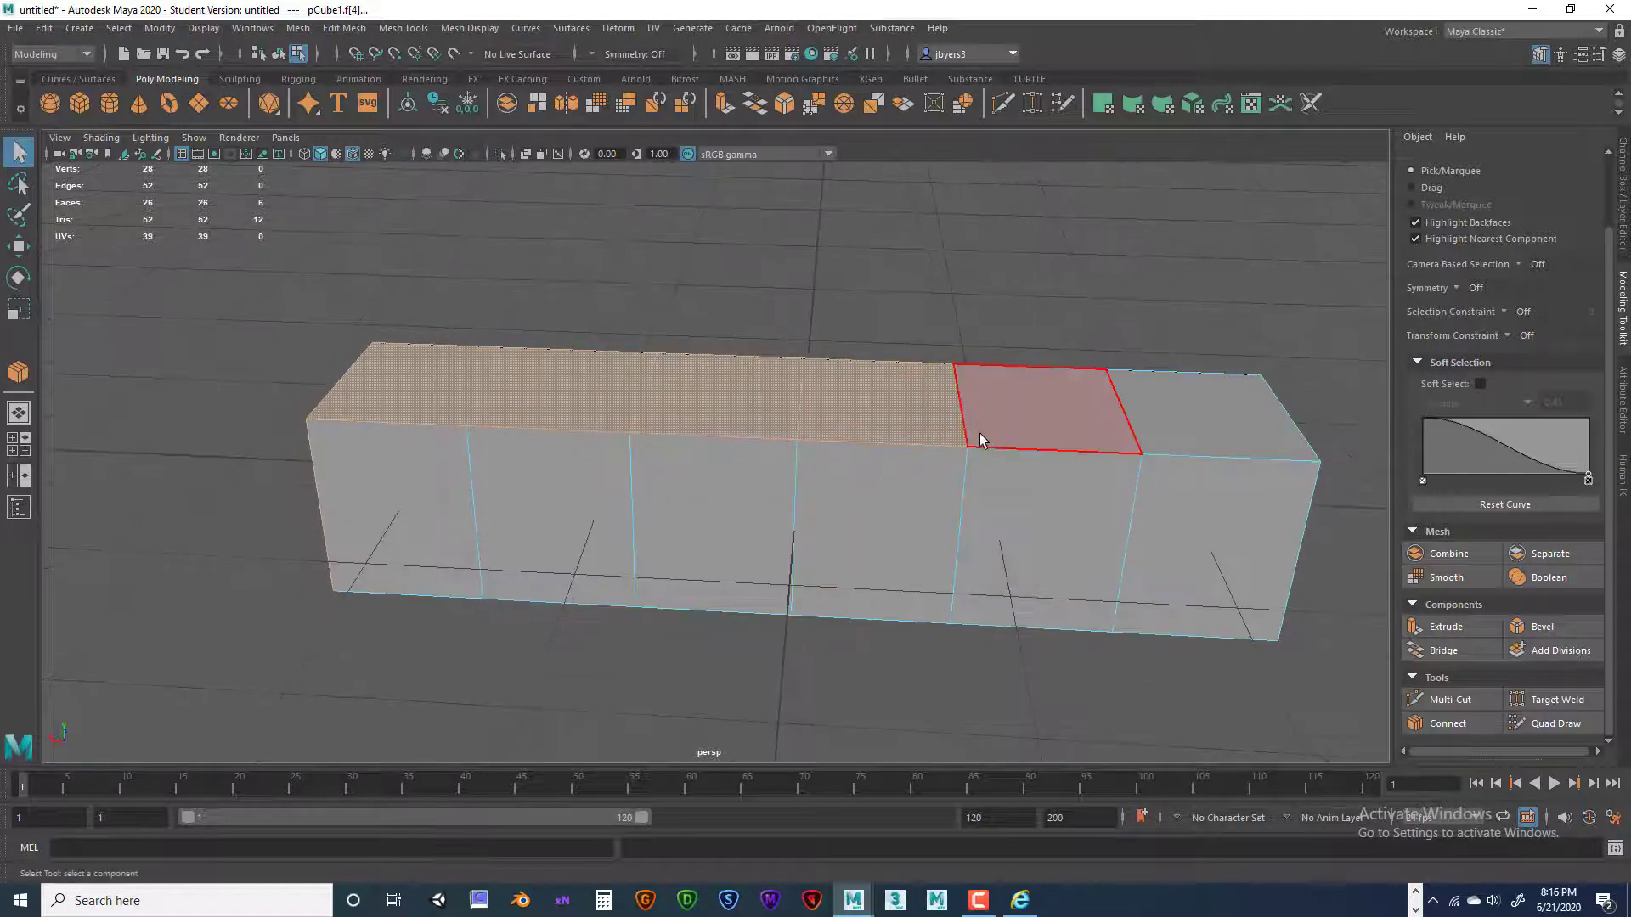
shift+click(994, 430)
shift+click(1175, 425)
shift+click(1176, 424)
alt+drag(797, 562, 865, 521)
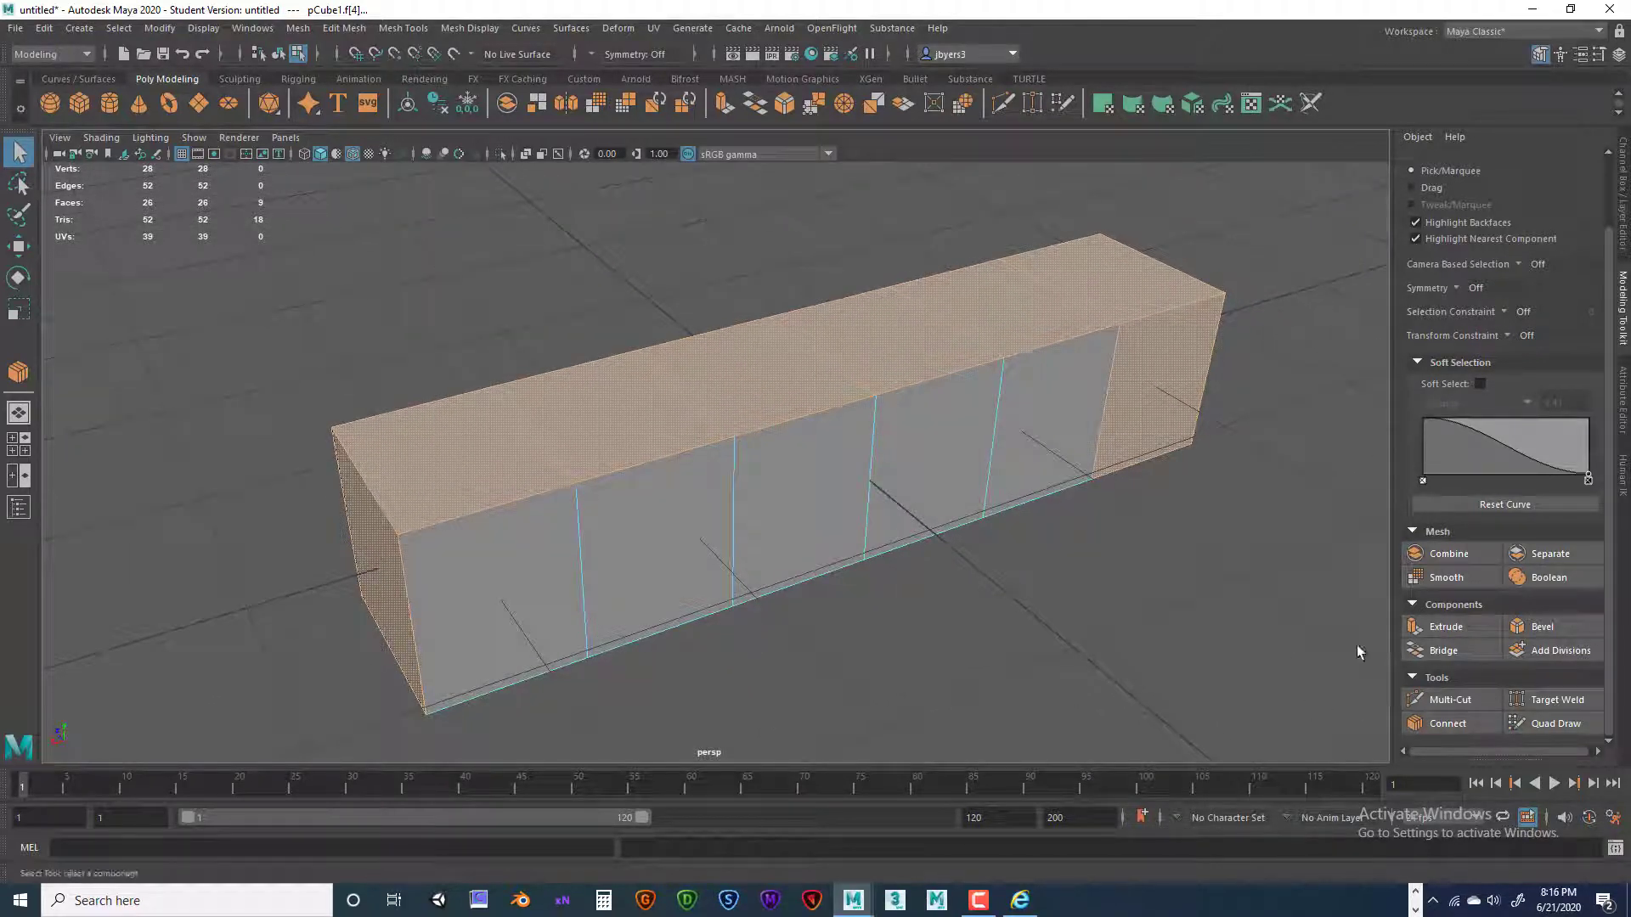
Start the Connect tool on the selected faces and deselect the stray face on the box's long side
click(1445, 723)
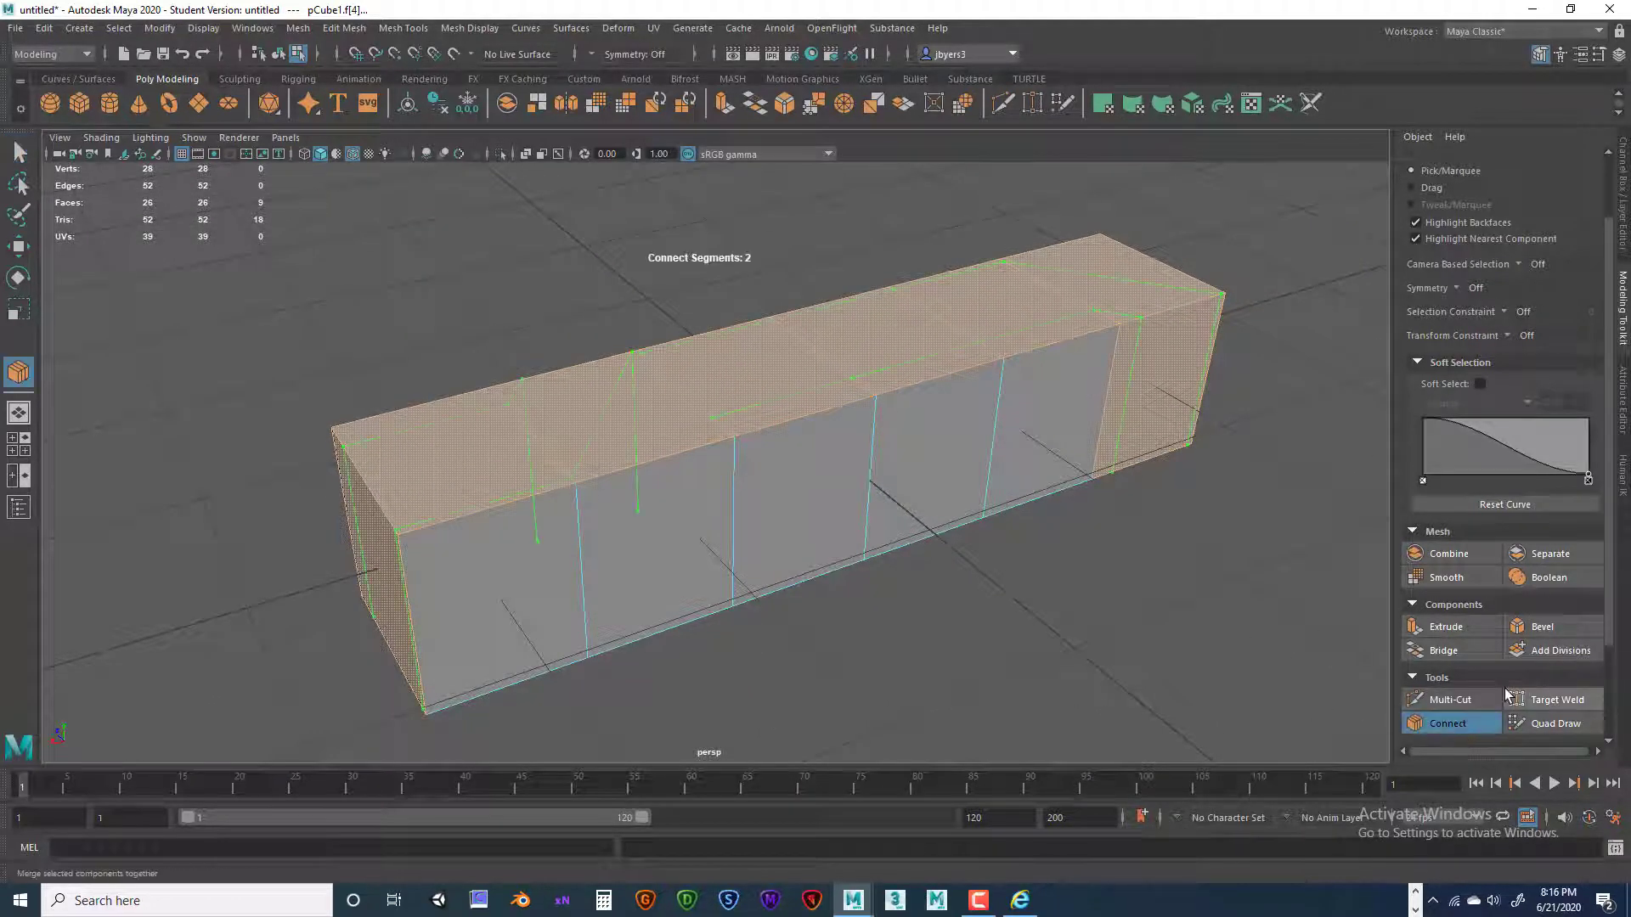
alt+drag(889, 561, 1028, 551)
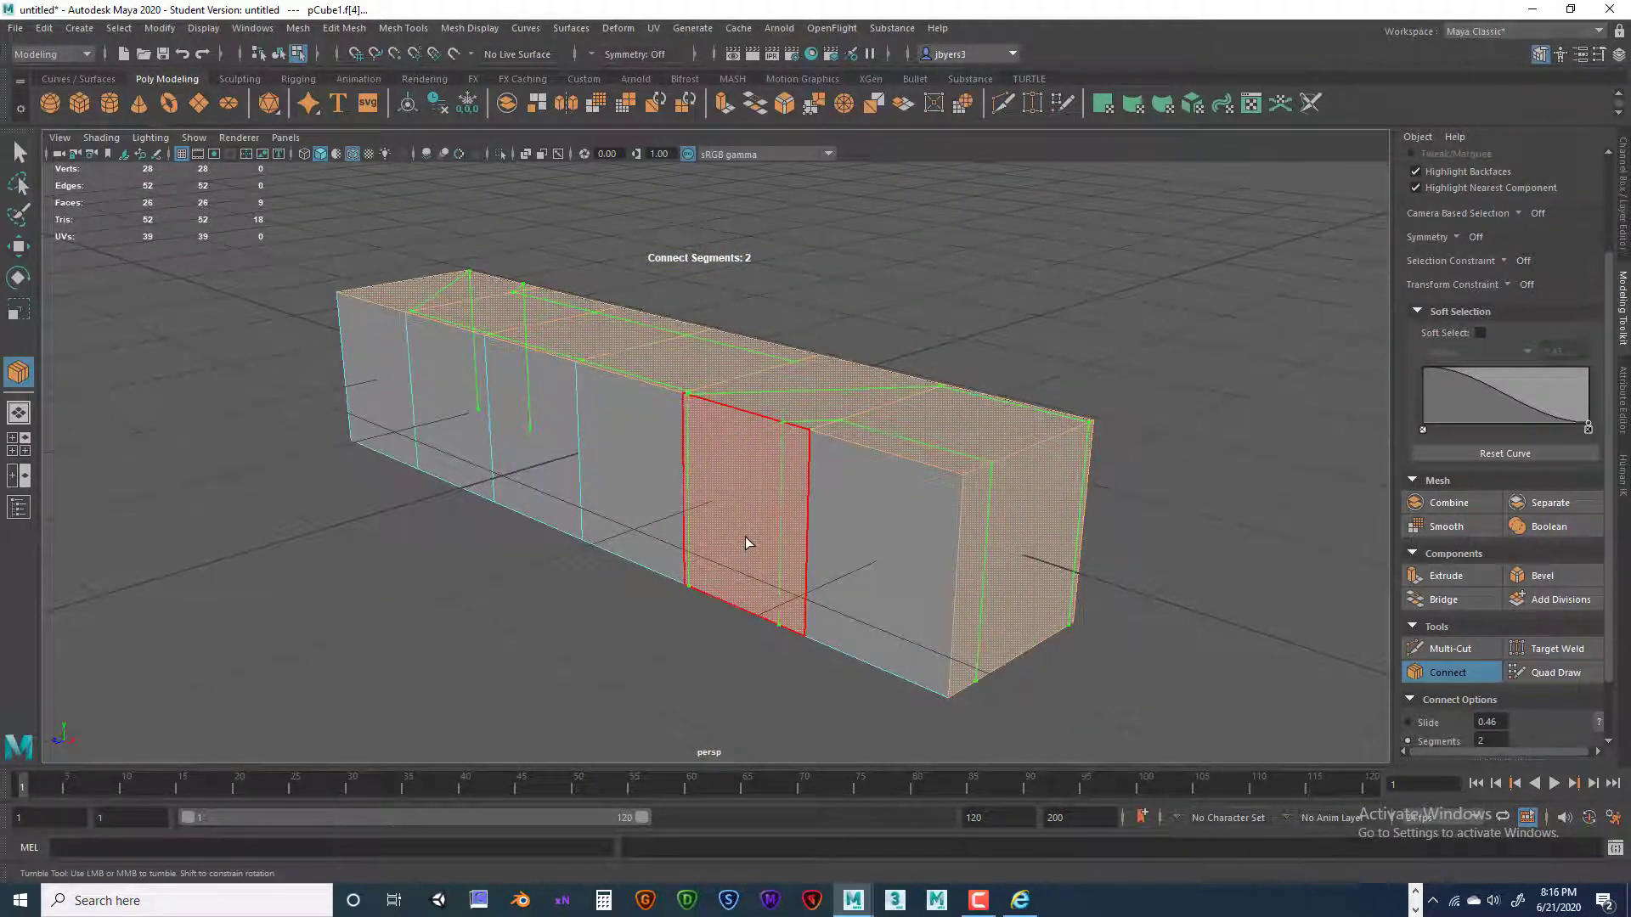
shift+click(741, 488)
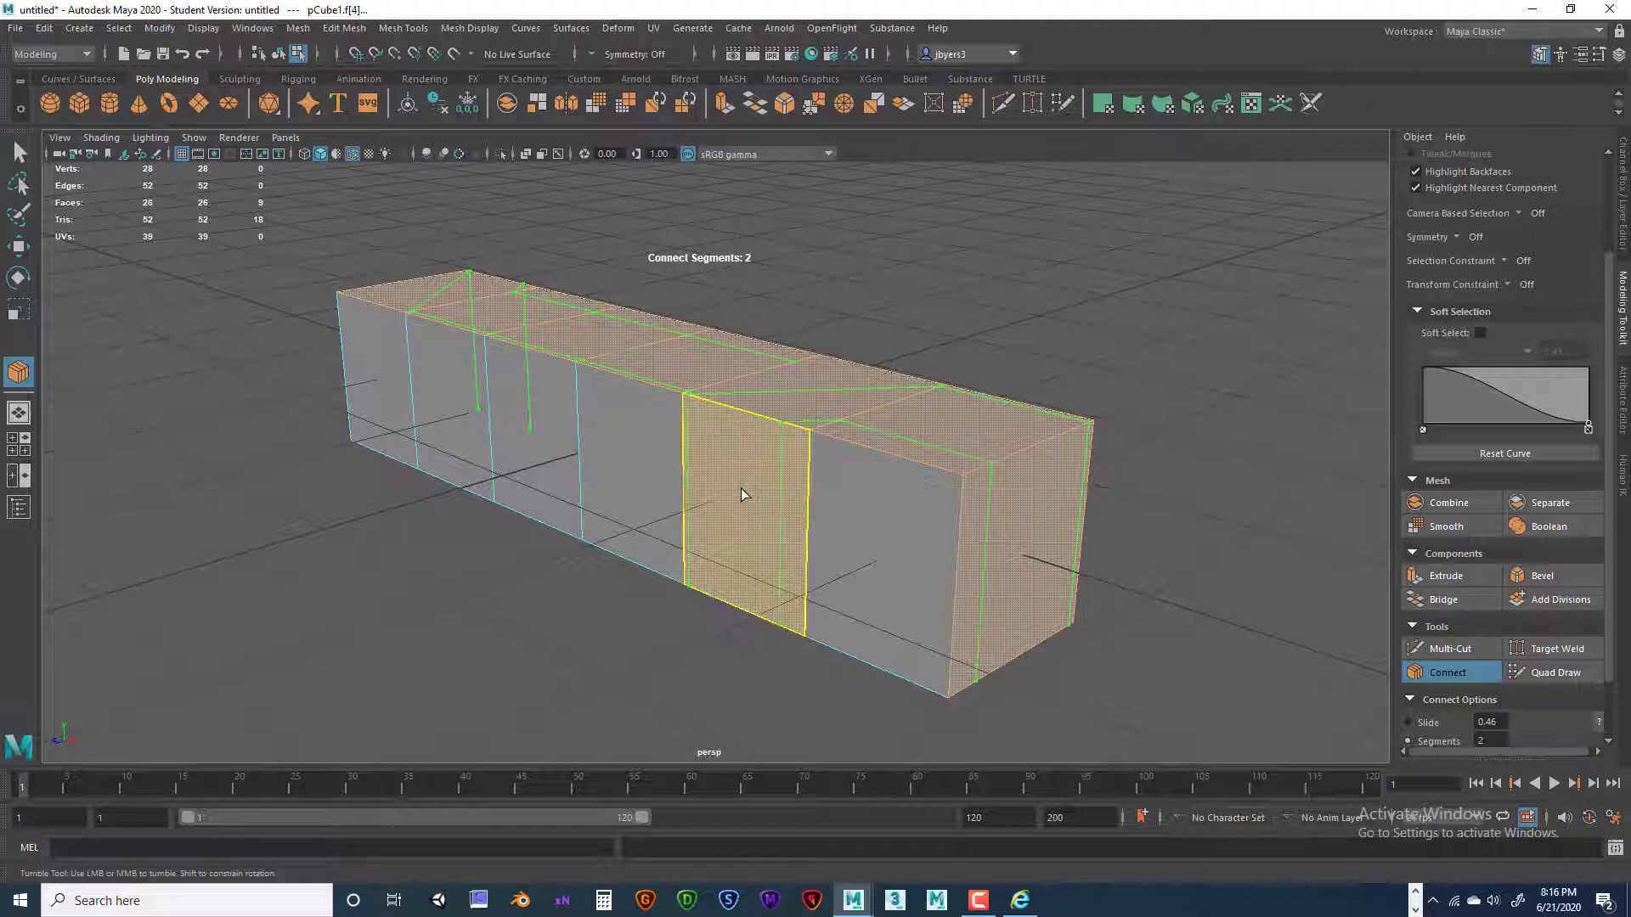
alt+drag(960, 621, 1053, 518)
alt+middle_drag(1053, 518, 1022, 502)
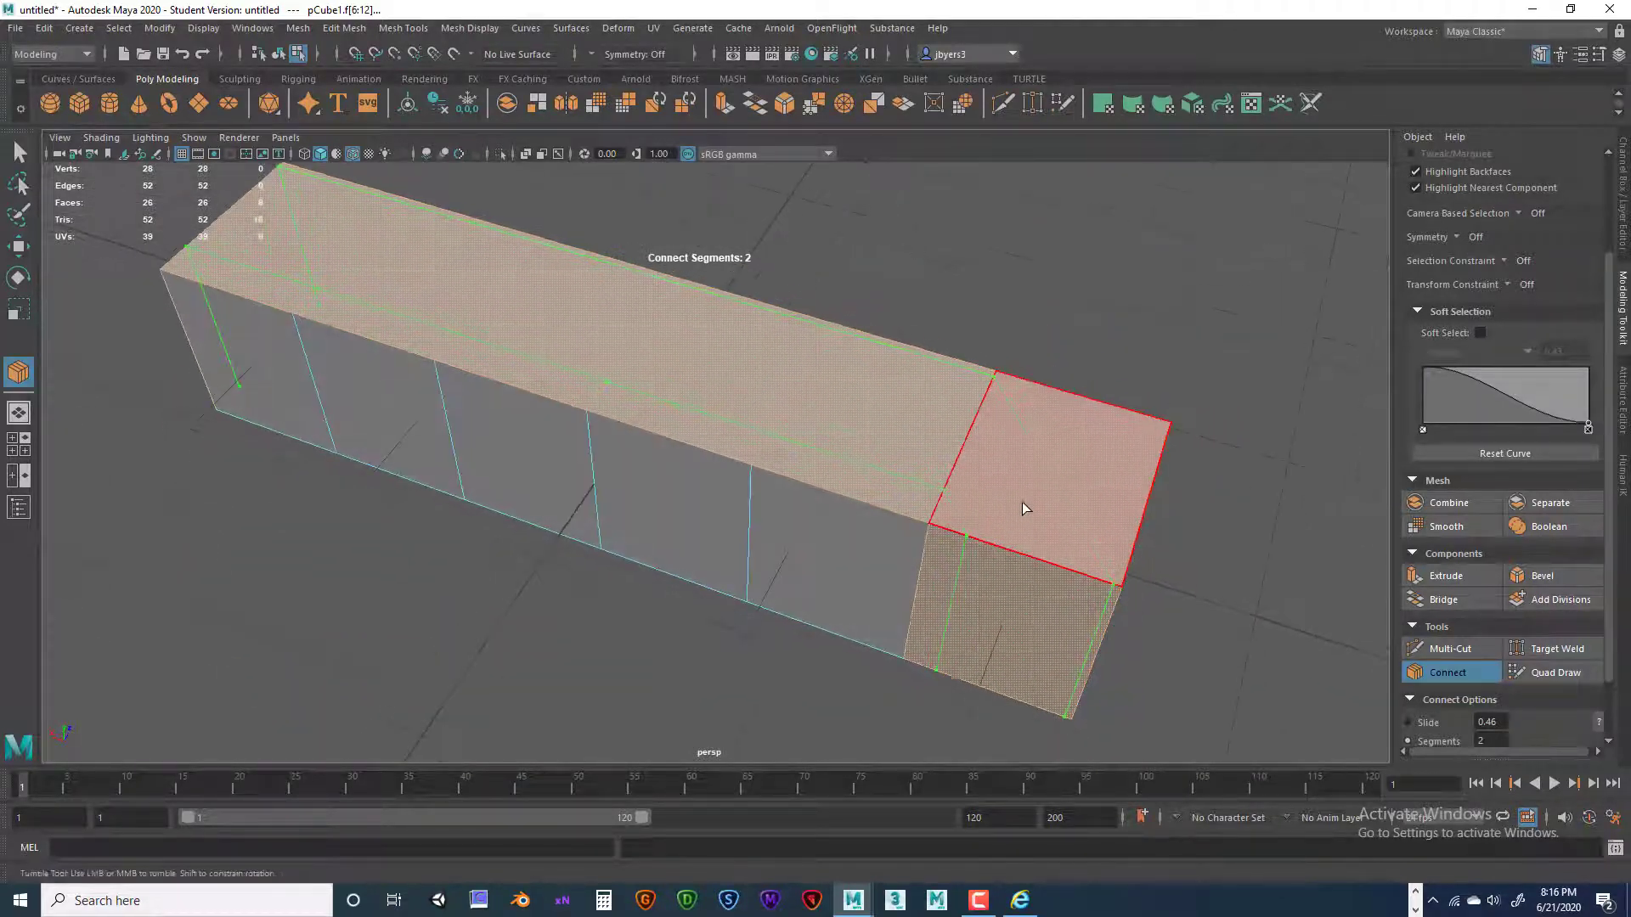
alt+drag(1056, 558, 1060, 550)
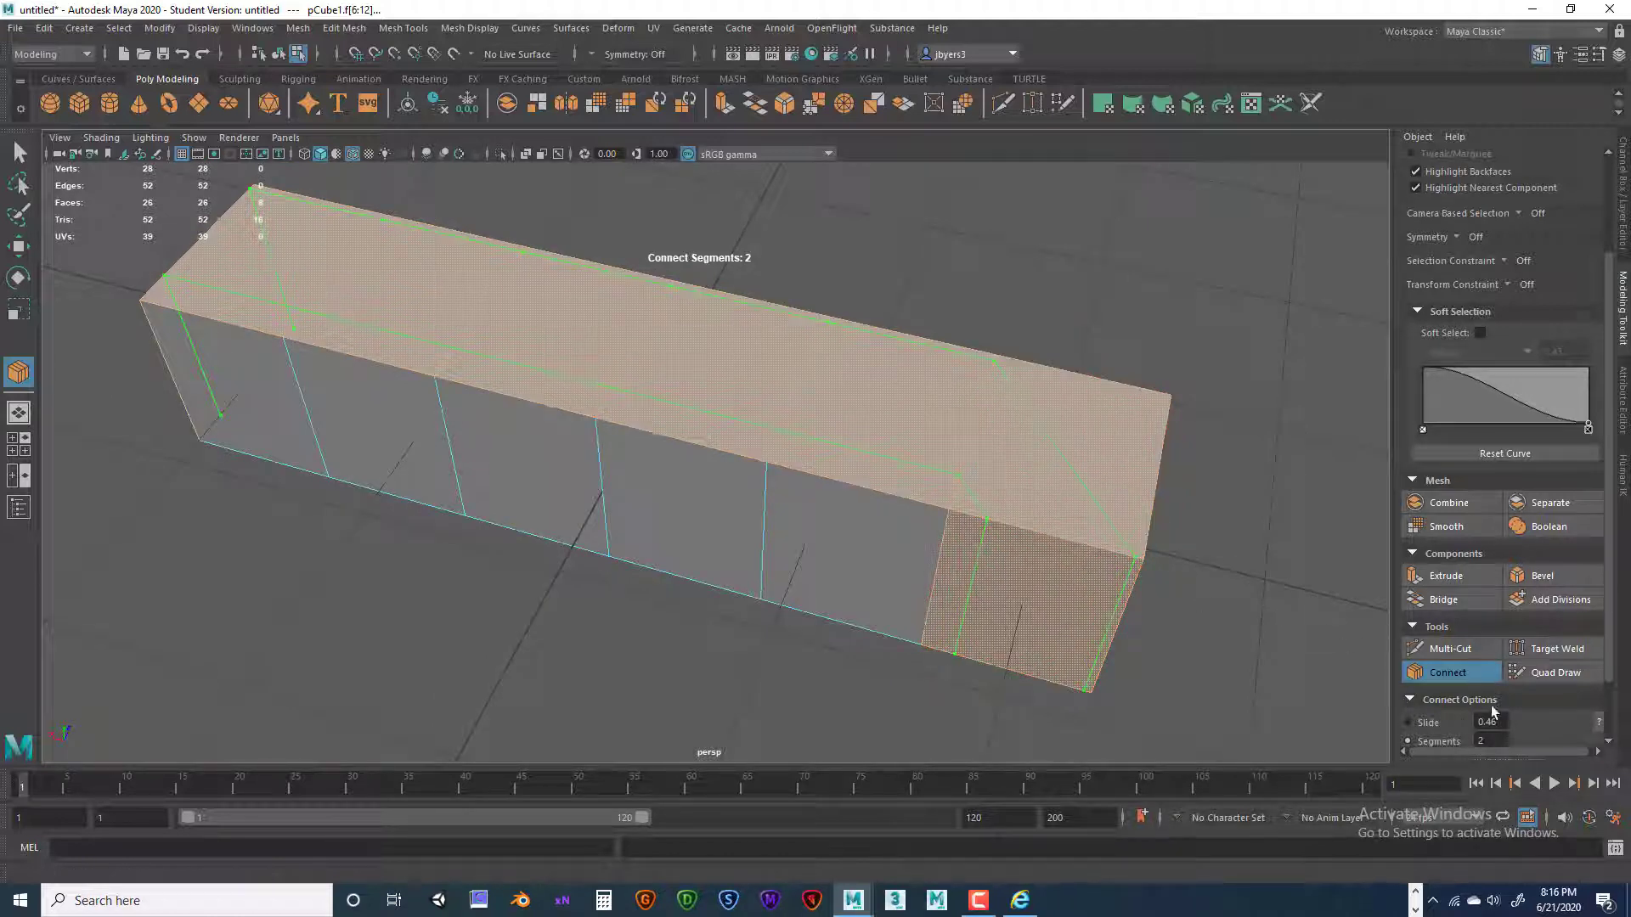
Adjust the Connect options interactively to a slide of about 0.51 and 3 segments
scroll(1478, 671, down, 2)
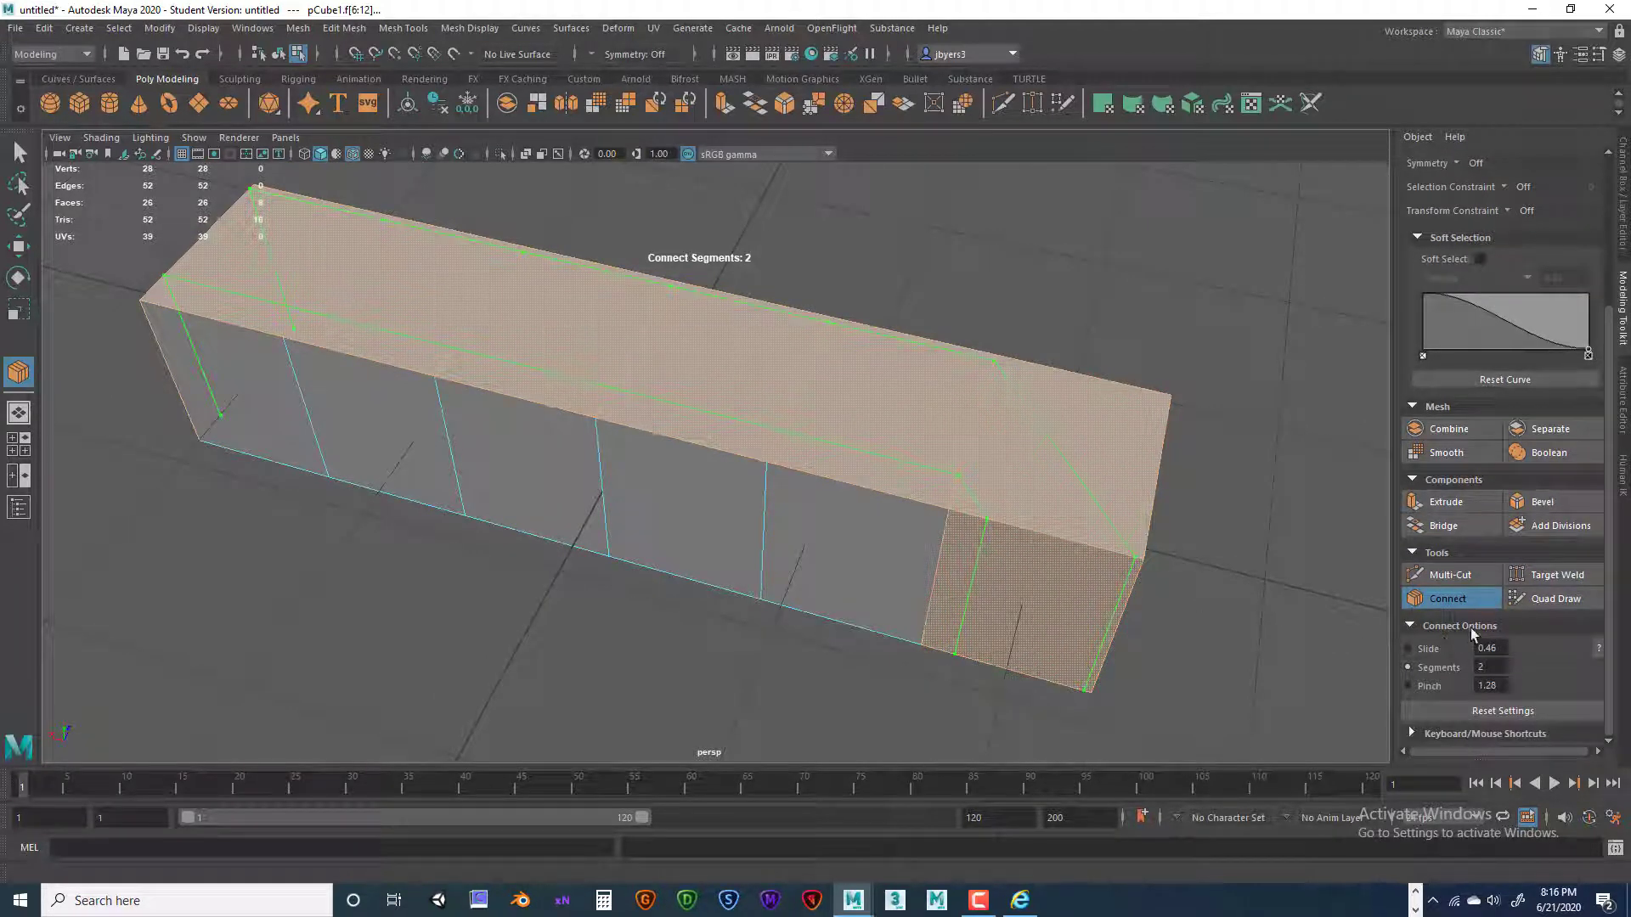
click(1408, 649)
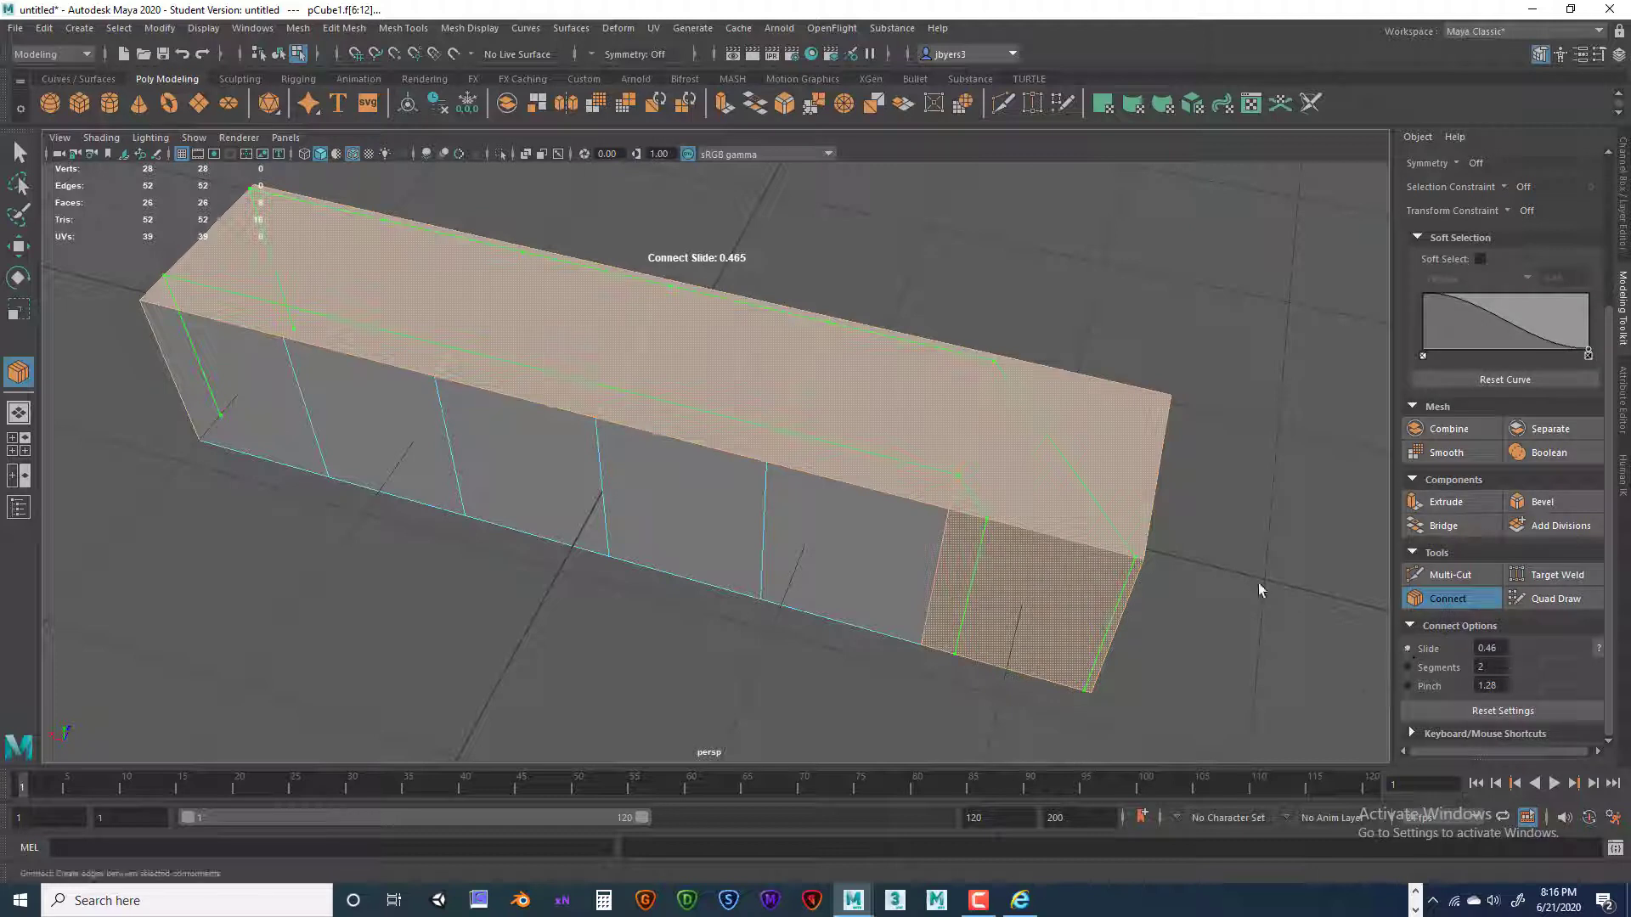
middle_drag(1257, 583, 1217, 554)
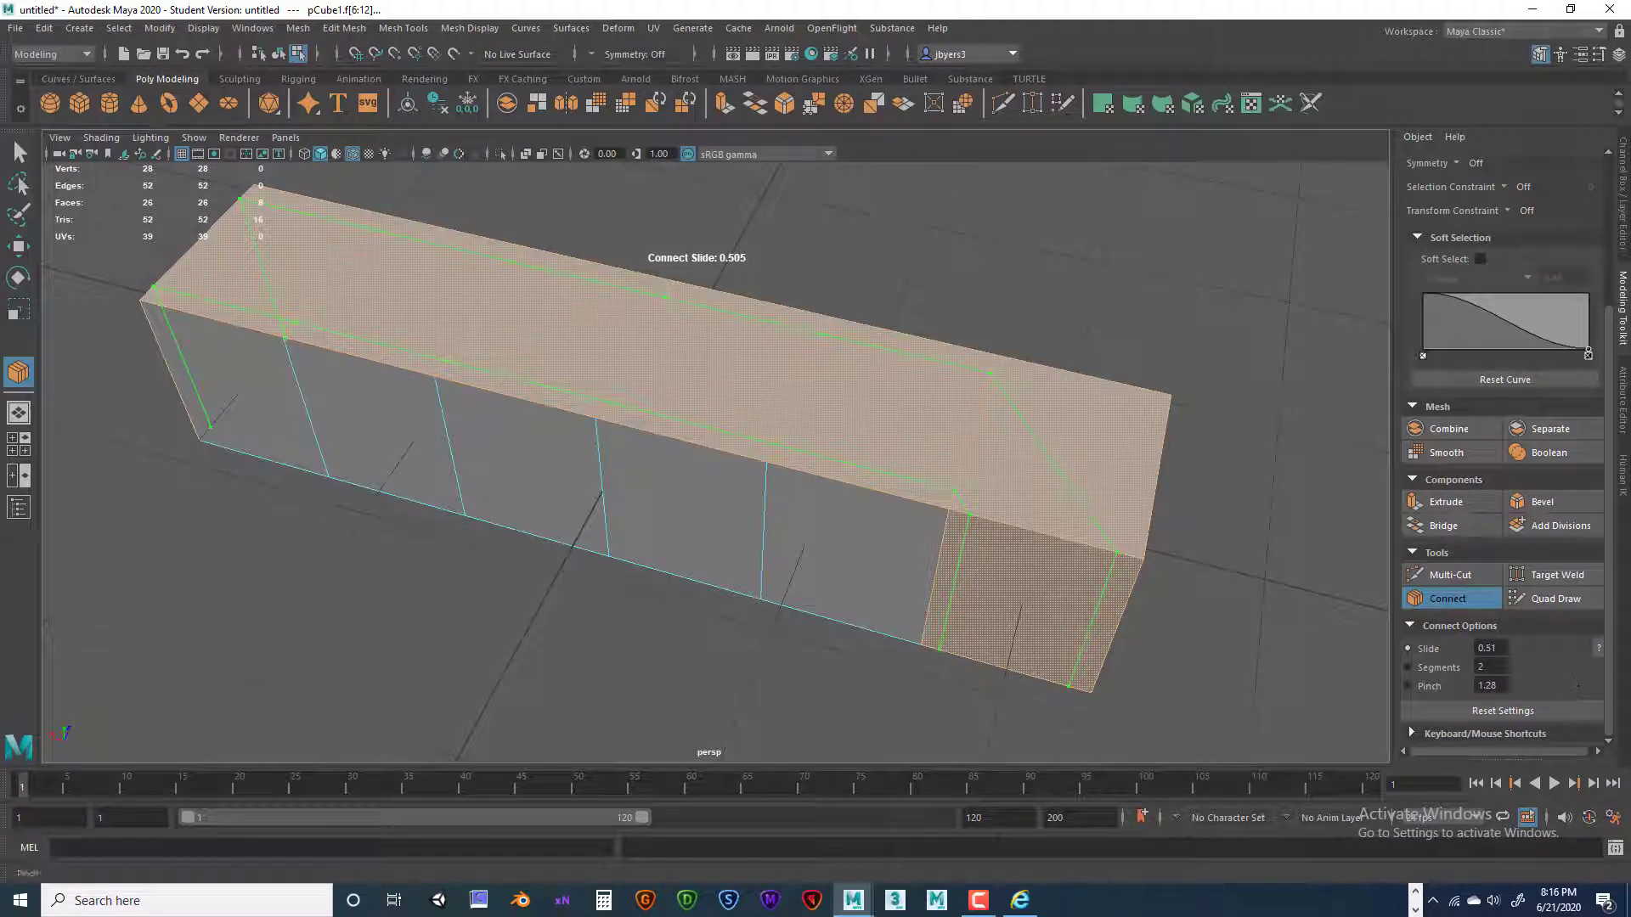
click(1408, 667)
middle_drag(1052, 512, 995, 520)
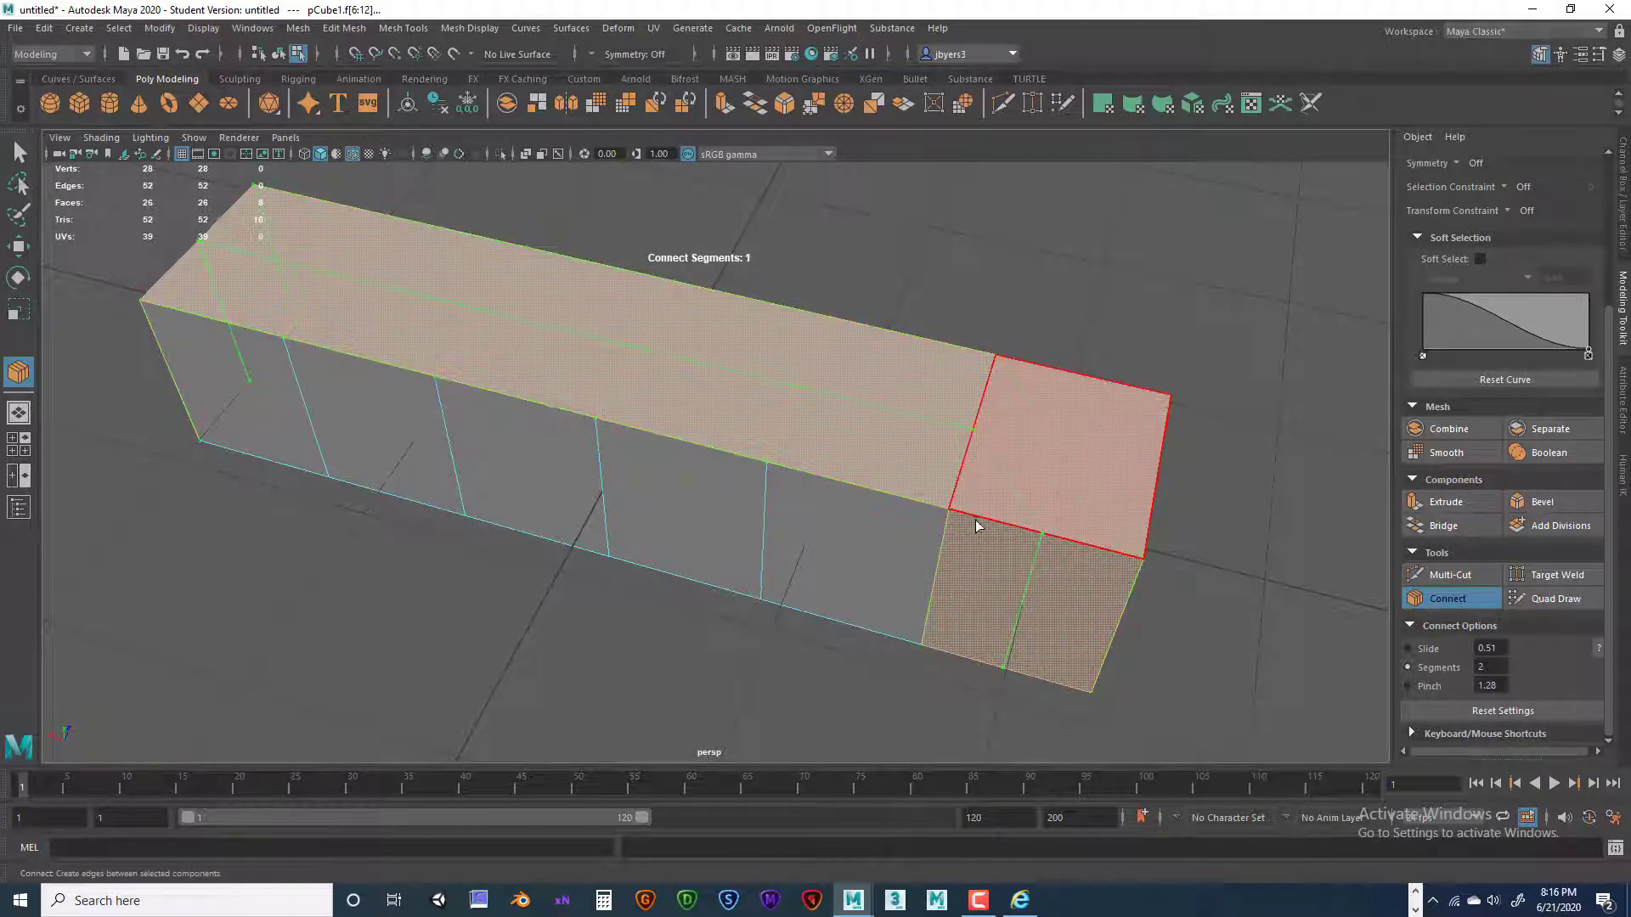
middle_drag(1191, 498, 1074, 518)
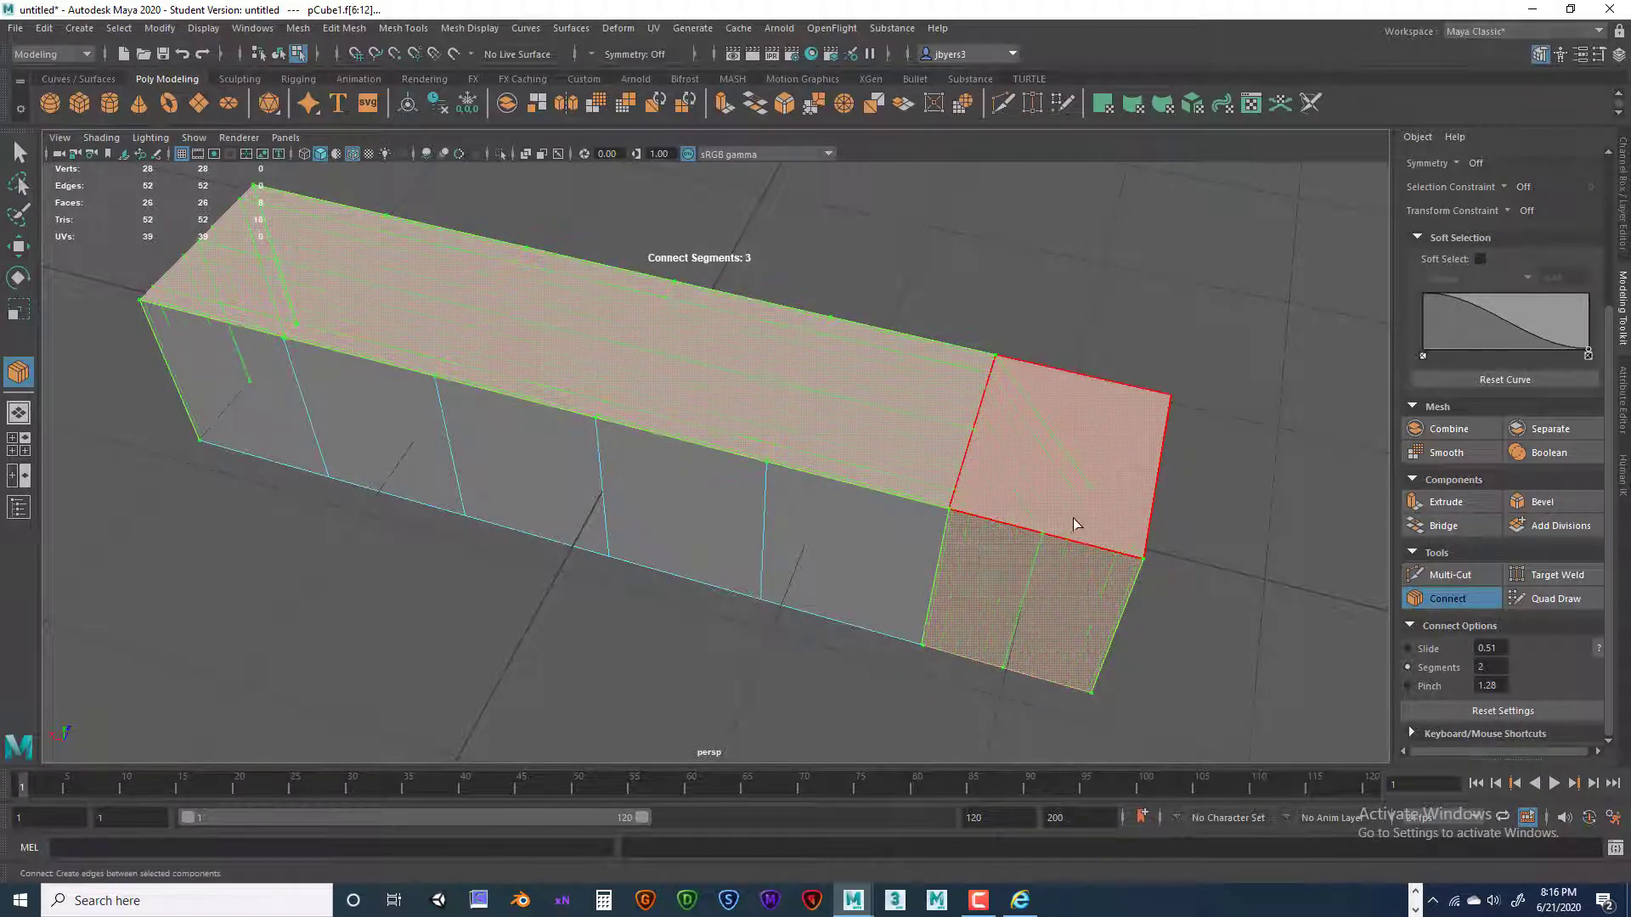
Set the Connect pinch to about -0.43 and the slide to 0.50
click(1409, 686)
middle_drag(1210, 480, 884, 484)
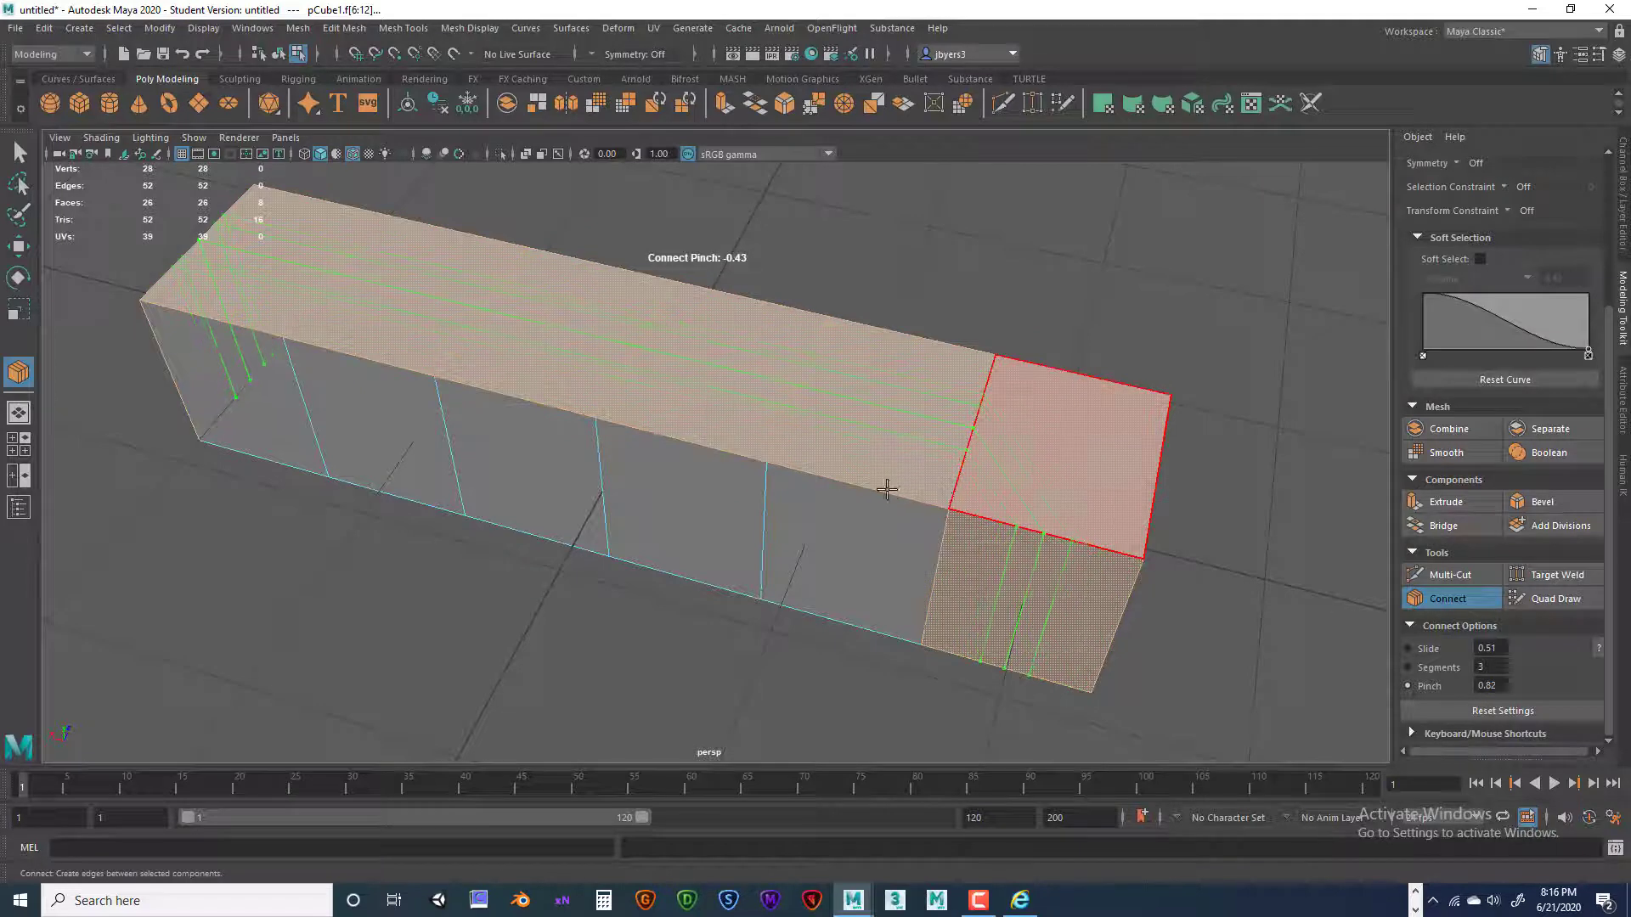
click(1408, 649)
middle_drag(1074, 515, 1023, 506)
middle_drag(1022, 515, 1043, 513)
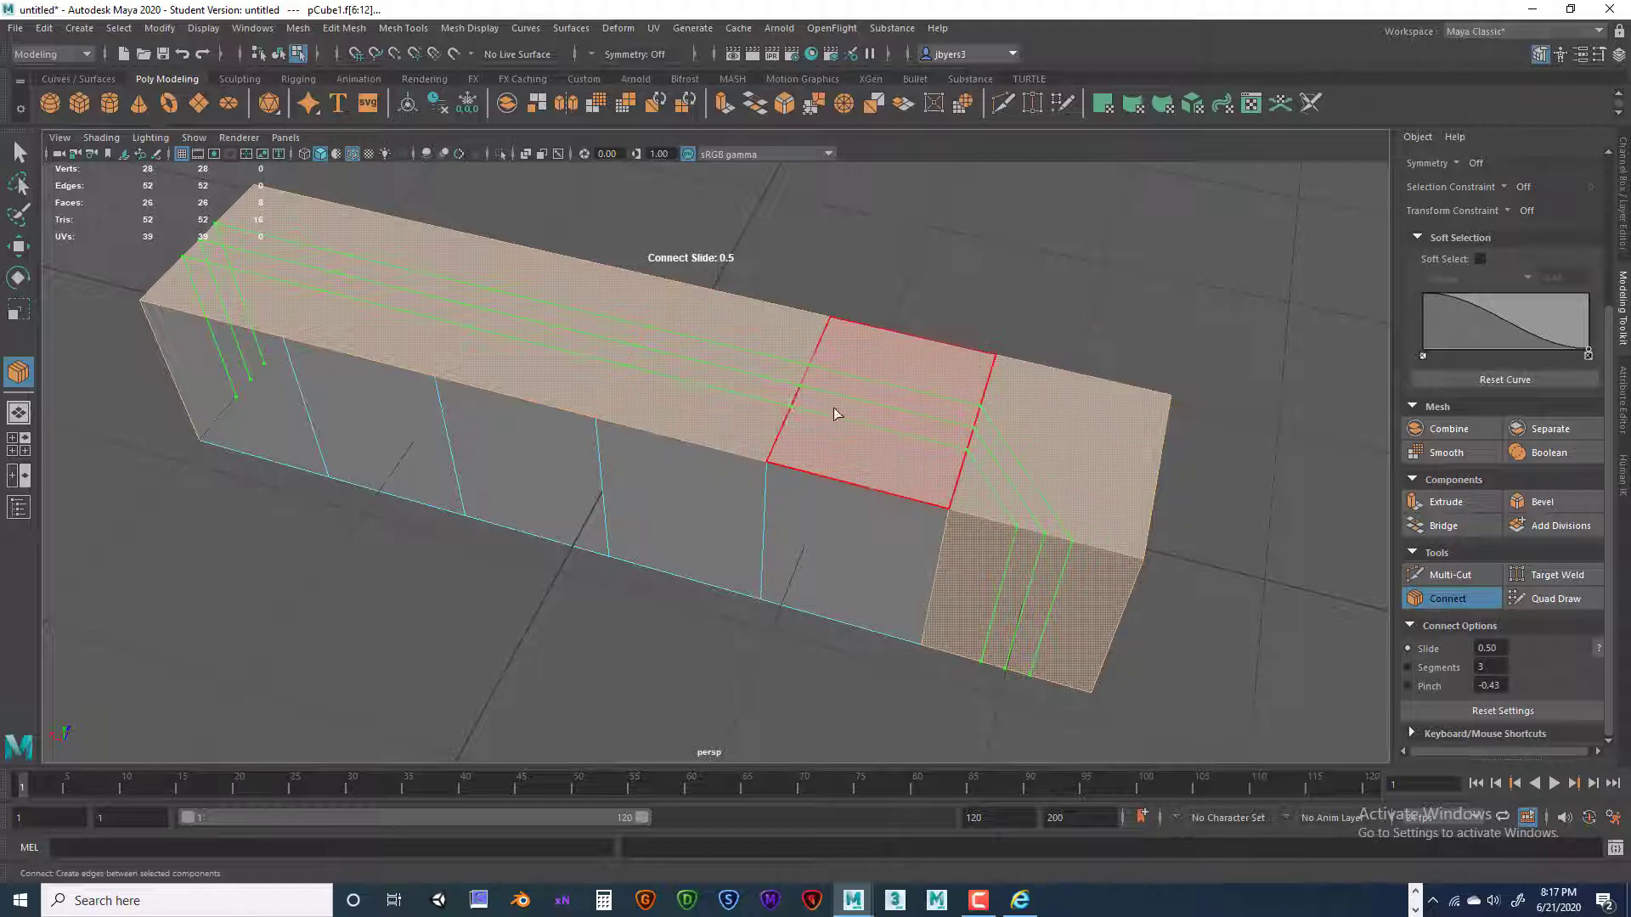
Reduce the Connect segments to 1 and set the slide to about 0.485
alt+drag(791, 461, 1020, 373)
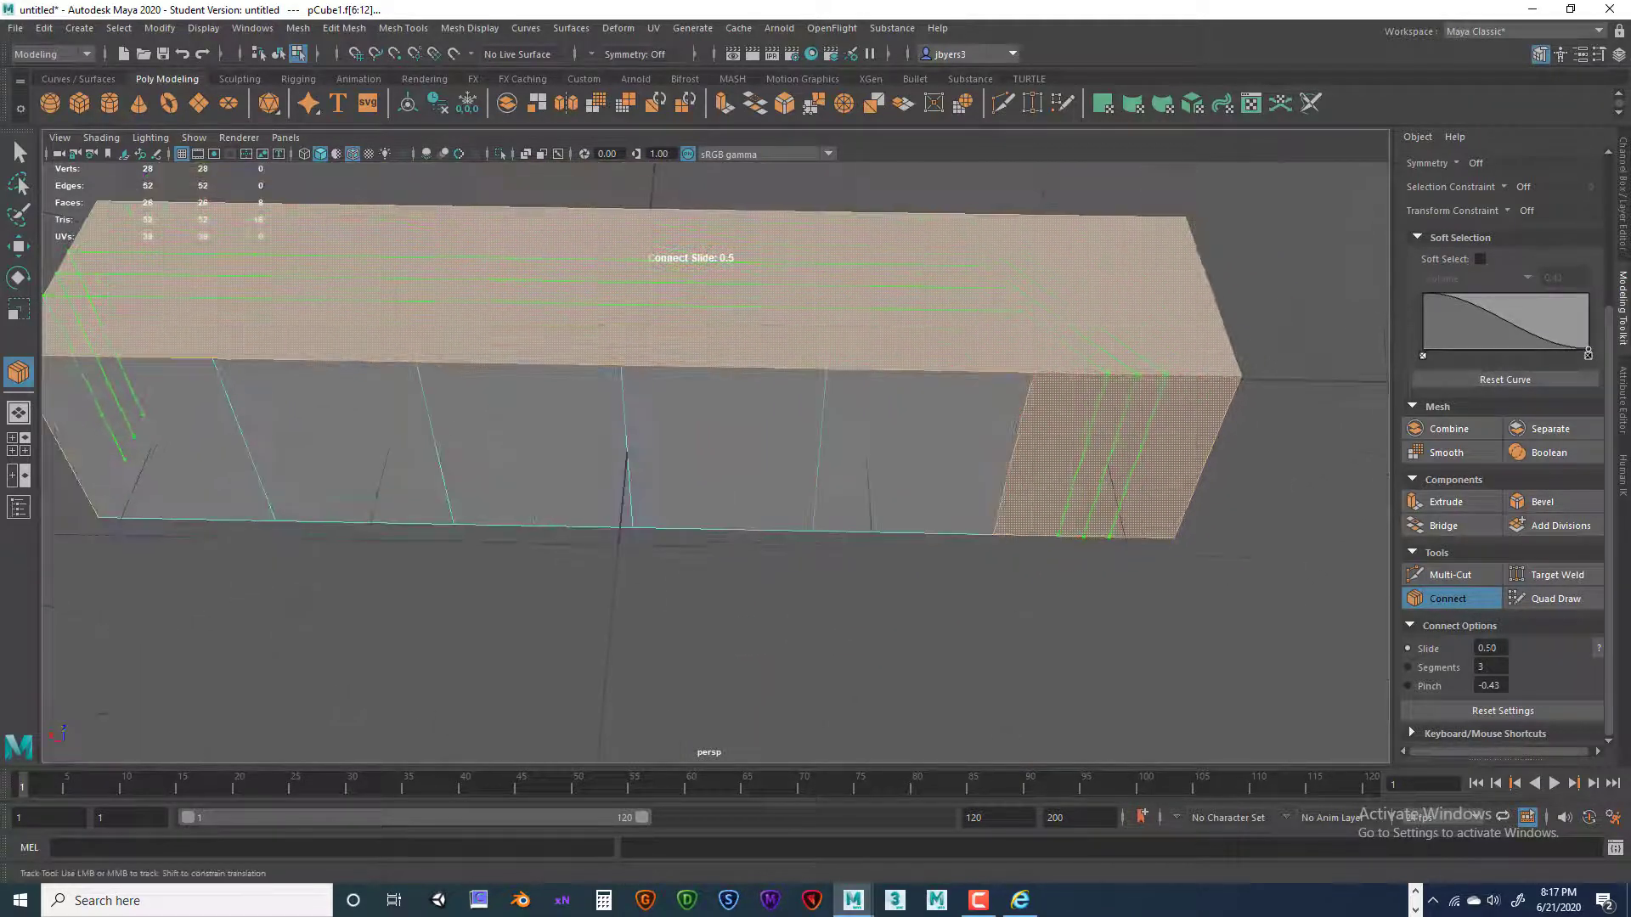
click(1477, 666)
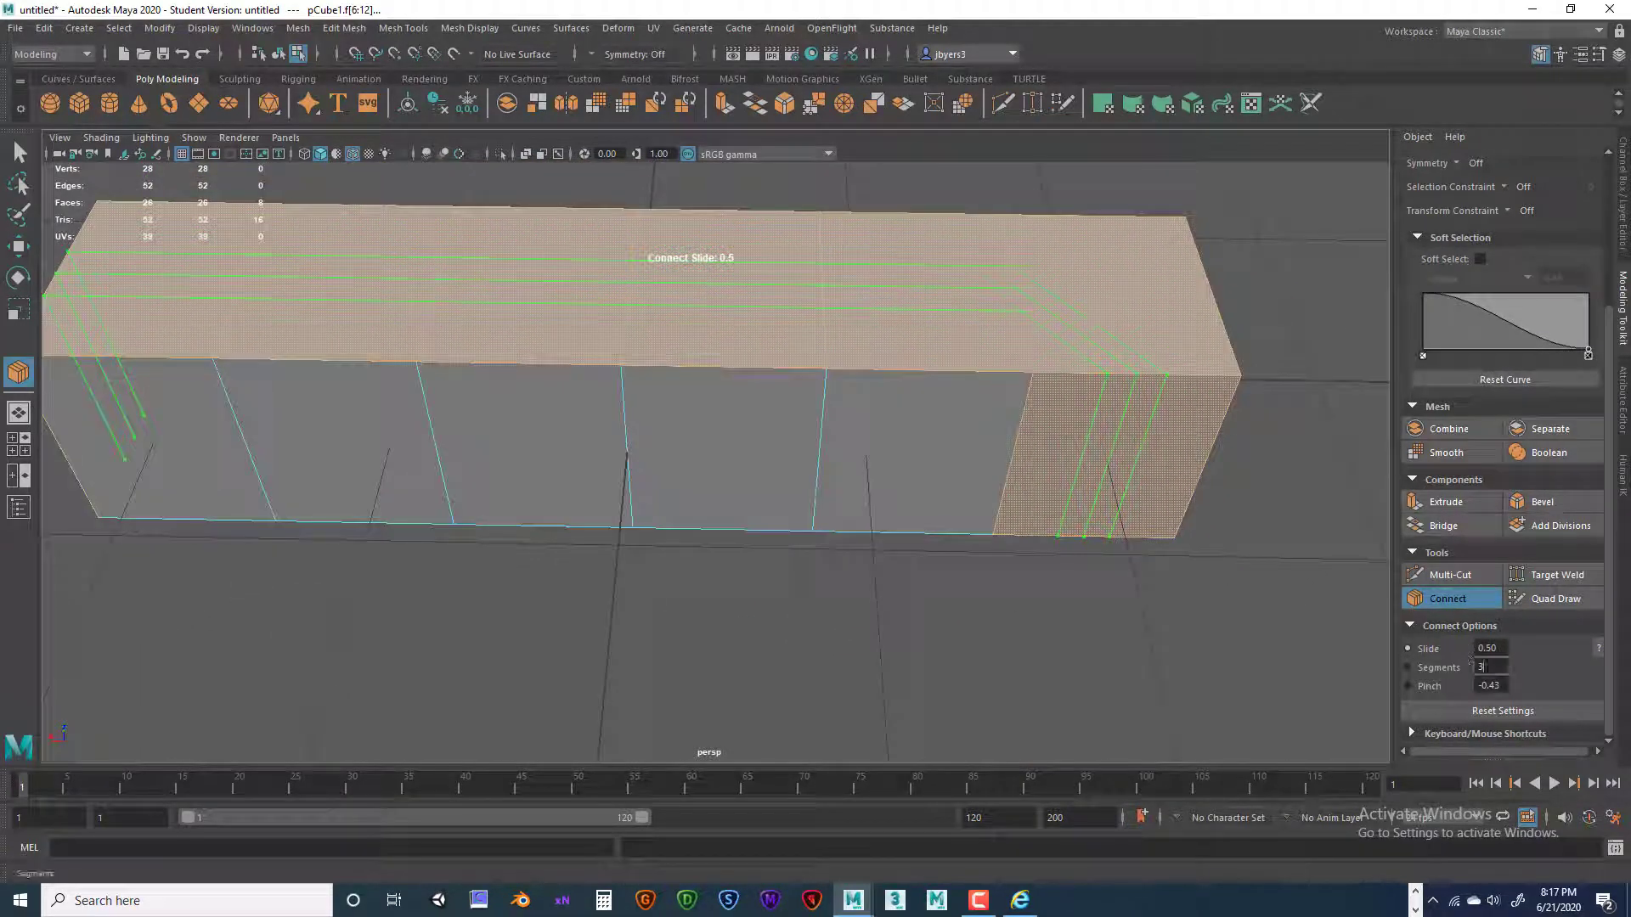
click(1409, 667)
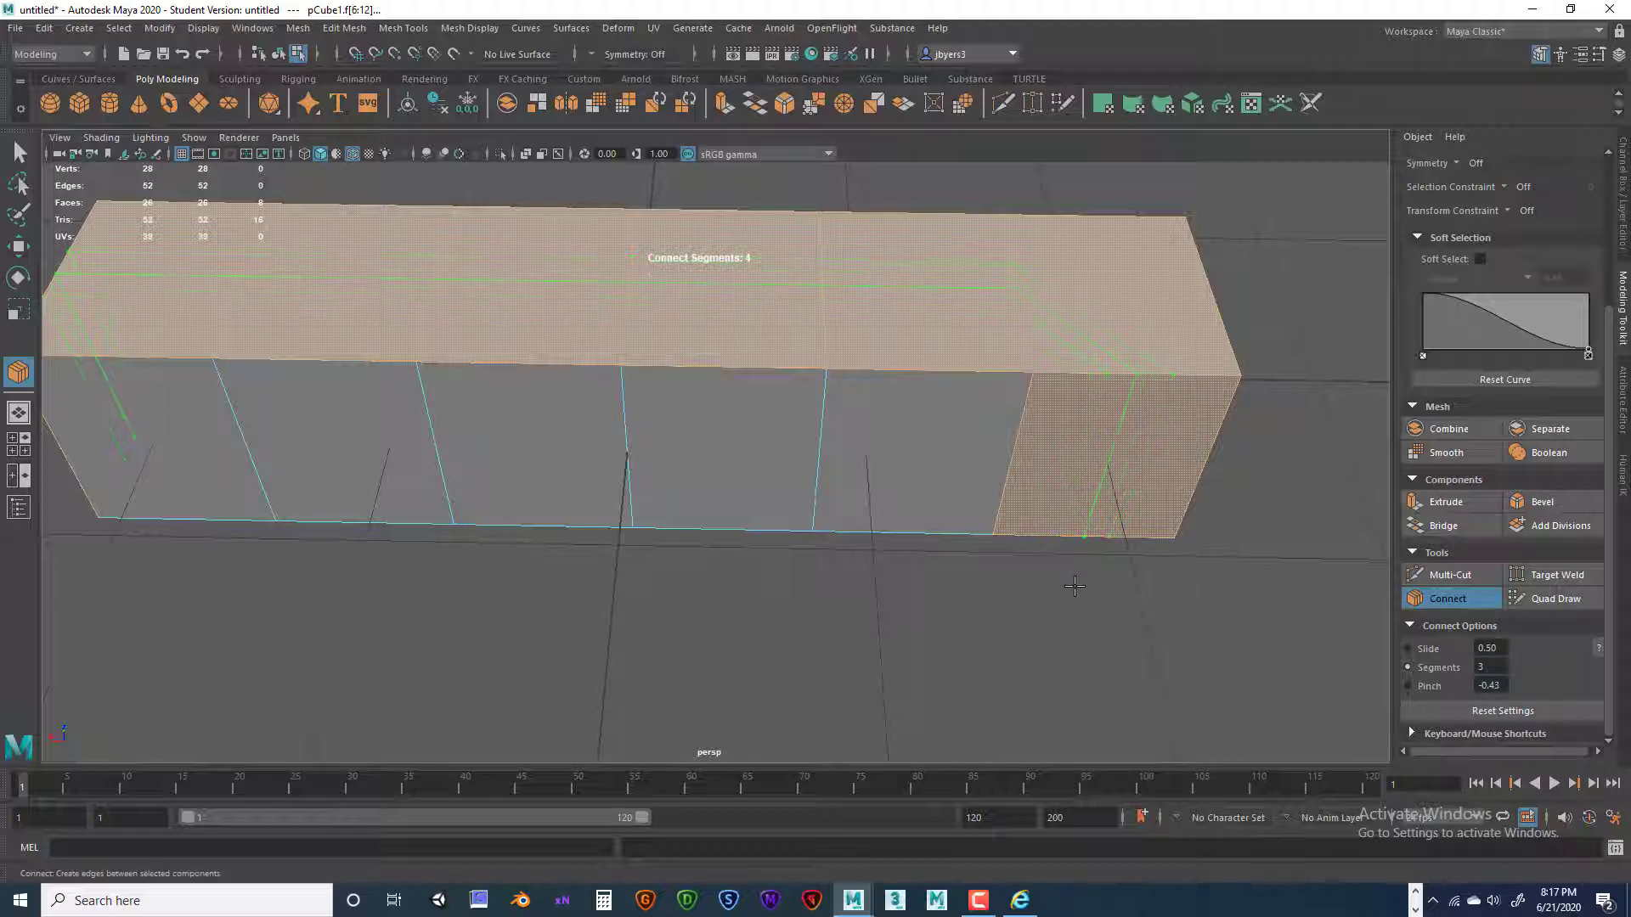
middle_drag(1061, 587, 928, 575)
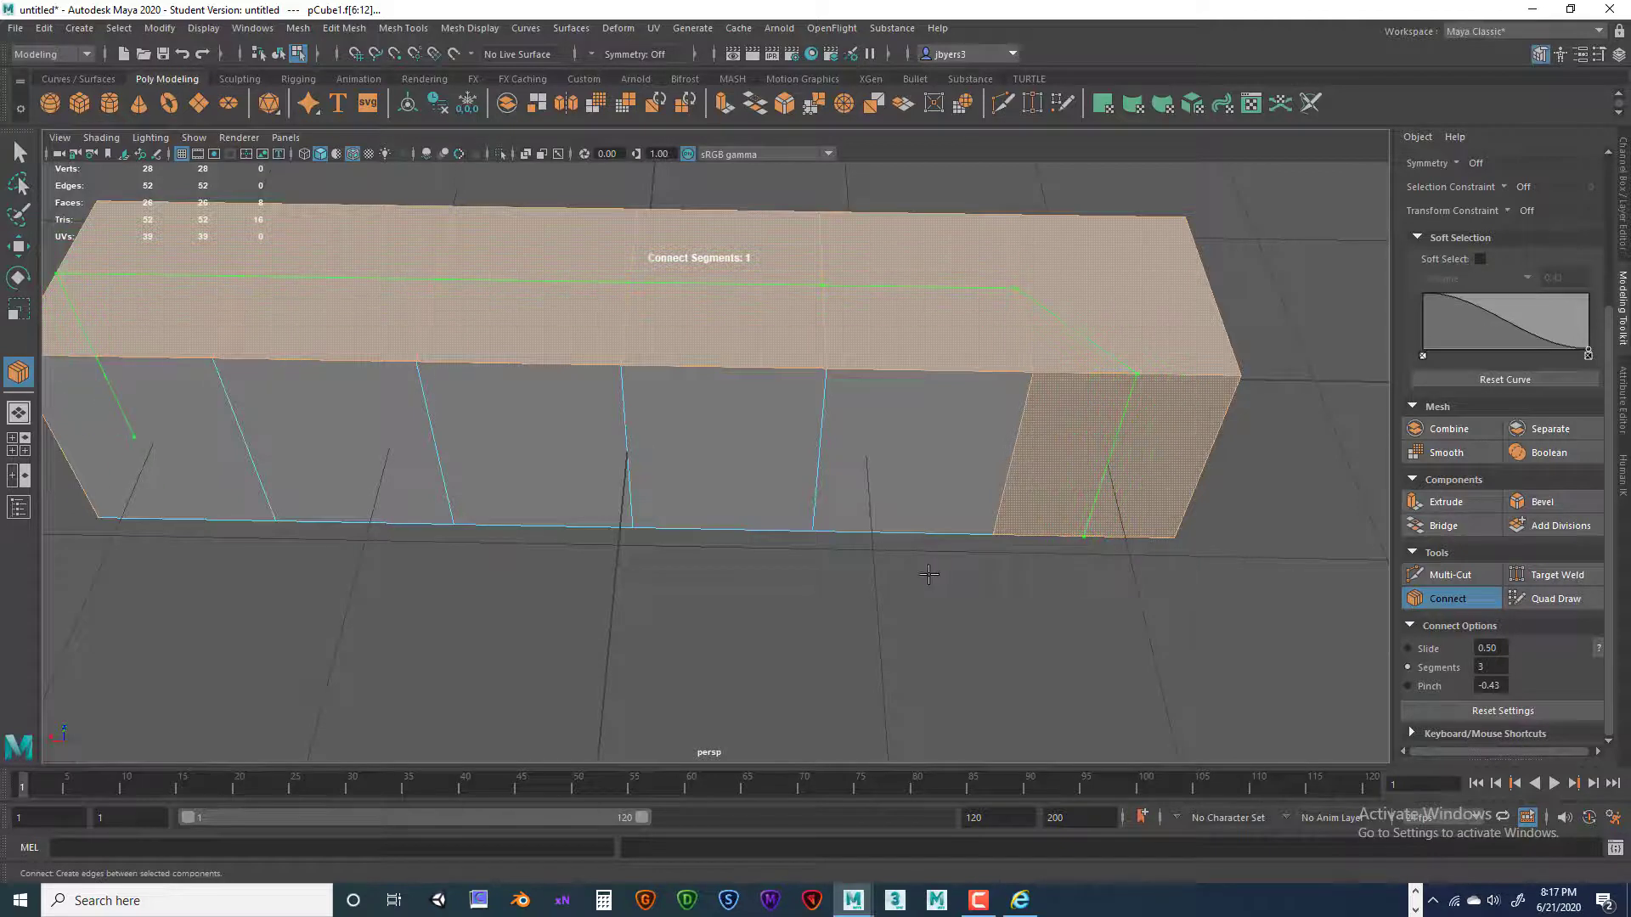
click(1408, 649)
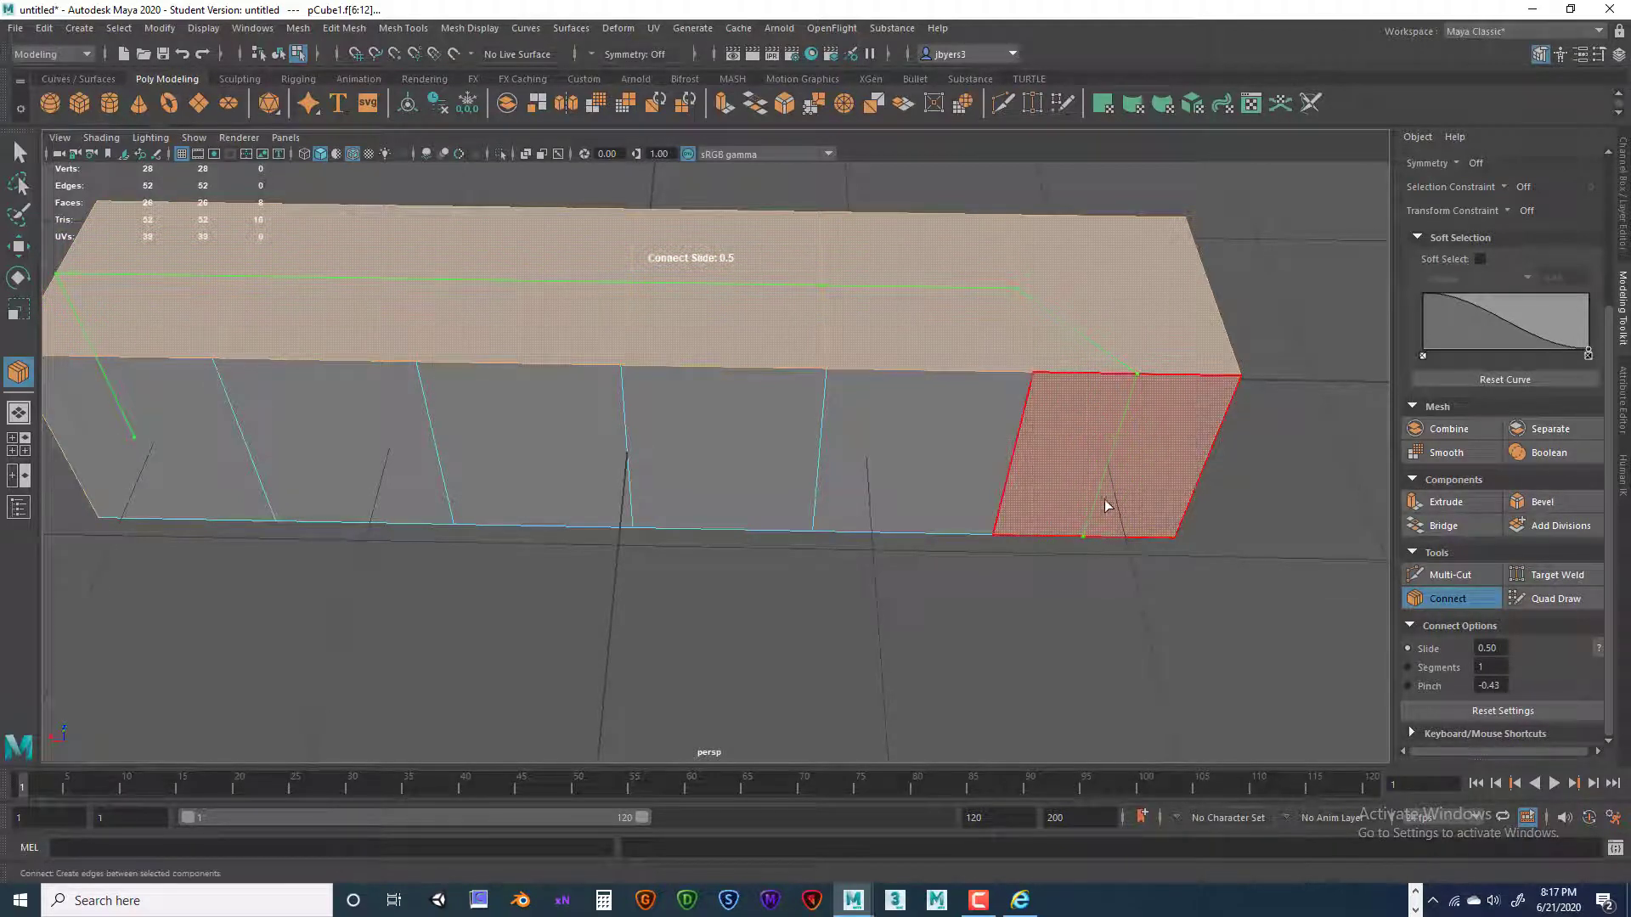
mouse_move(1107, 507)
middle_down()
mouse_move(1140, 496)
mouse_move(1036, 512)
mouse_move(1105, 509)
middle_up()
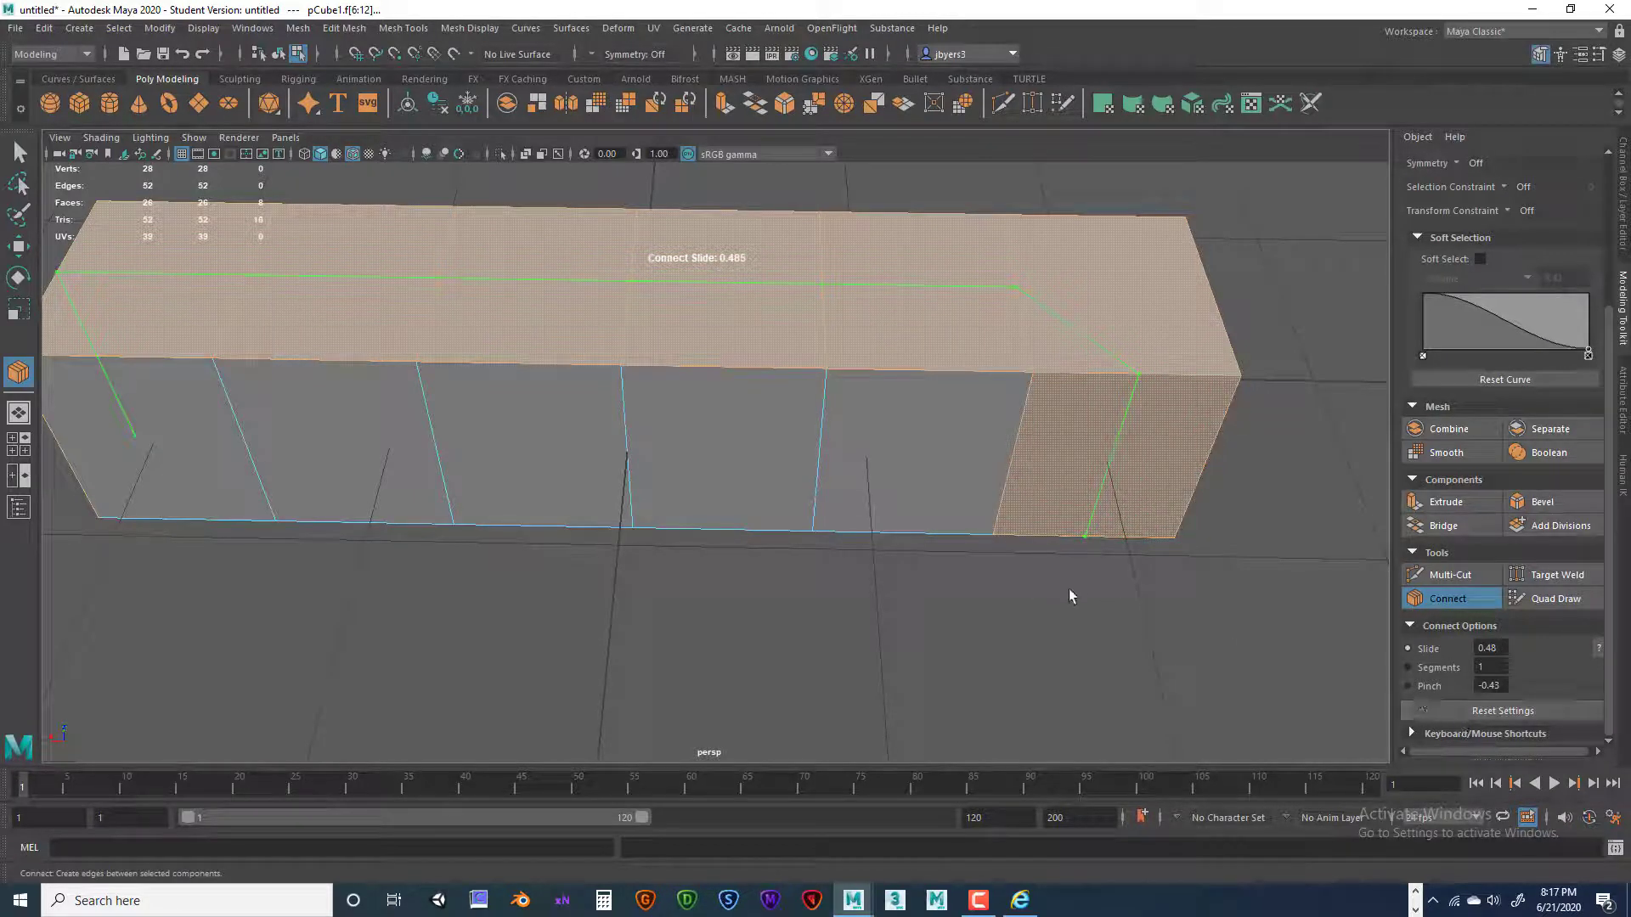
Deselect the box's last front face and add the adjoining end face, so the connecting line runs down the box's end
alt+drag(1069, 595, 1032, 524)
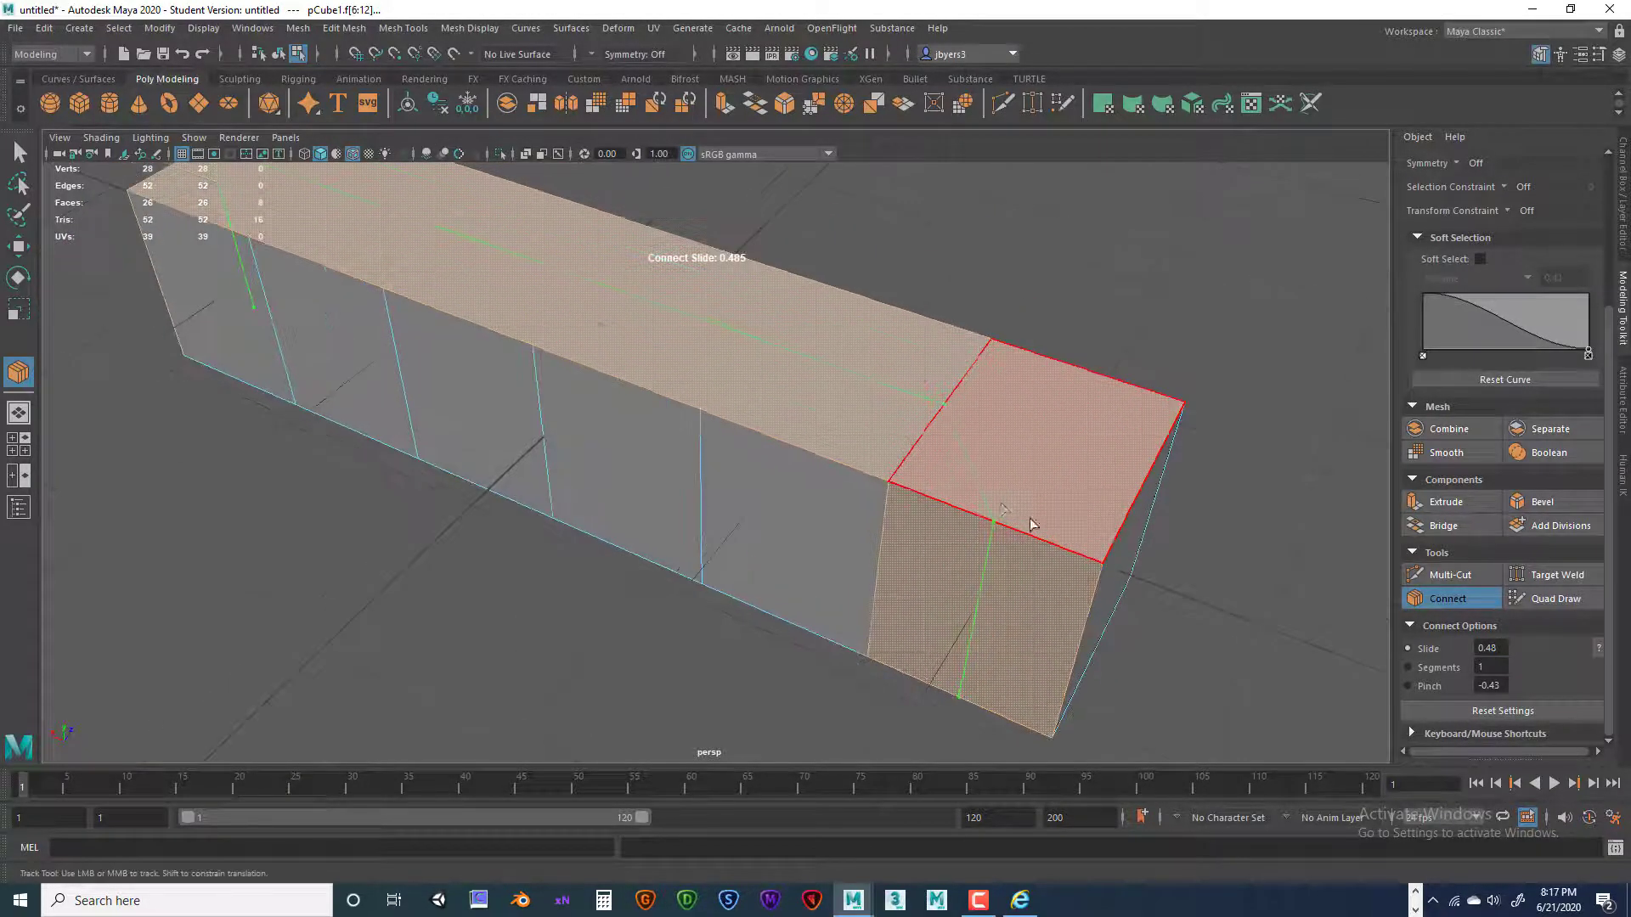
ctrl+click(1045, 585)
mouse_move(1077, 599)
alt+mouse_down()
mouse_move(993, 579)
mouse_move(907, 593)
mouse_move(1118, 568)
mouse_move(1110, 589)
mouse_move(932, 594)
mouse_move(926, 505)
mouse_move(976, 608)
mouse_move(1068, 610)
alt+mouse_up()
shift+click(897, 586)
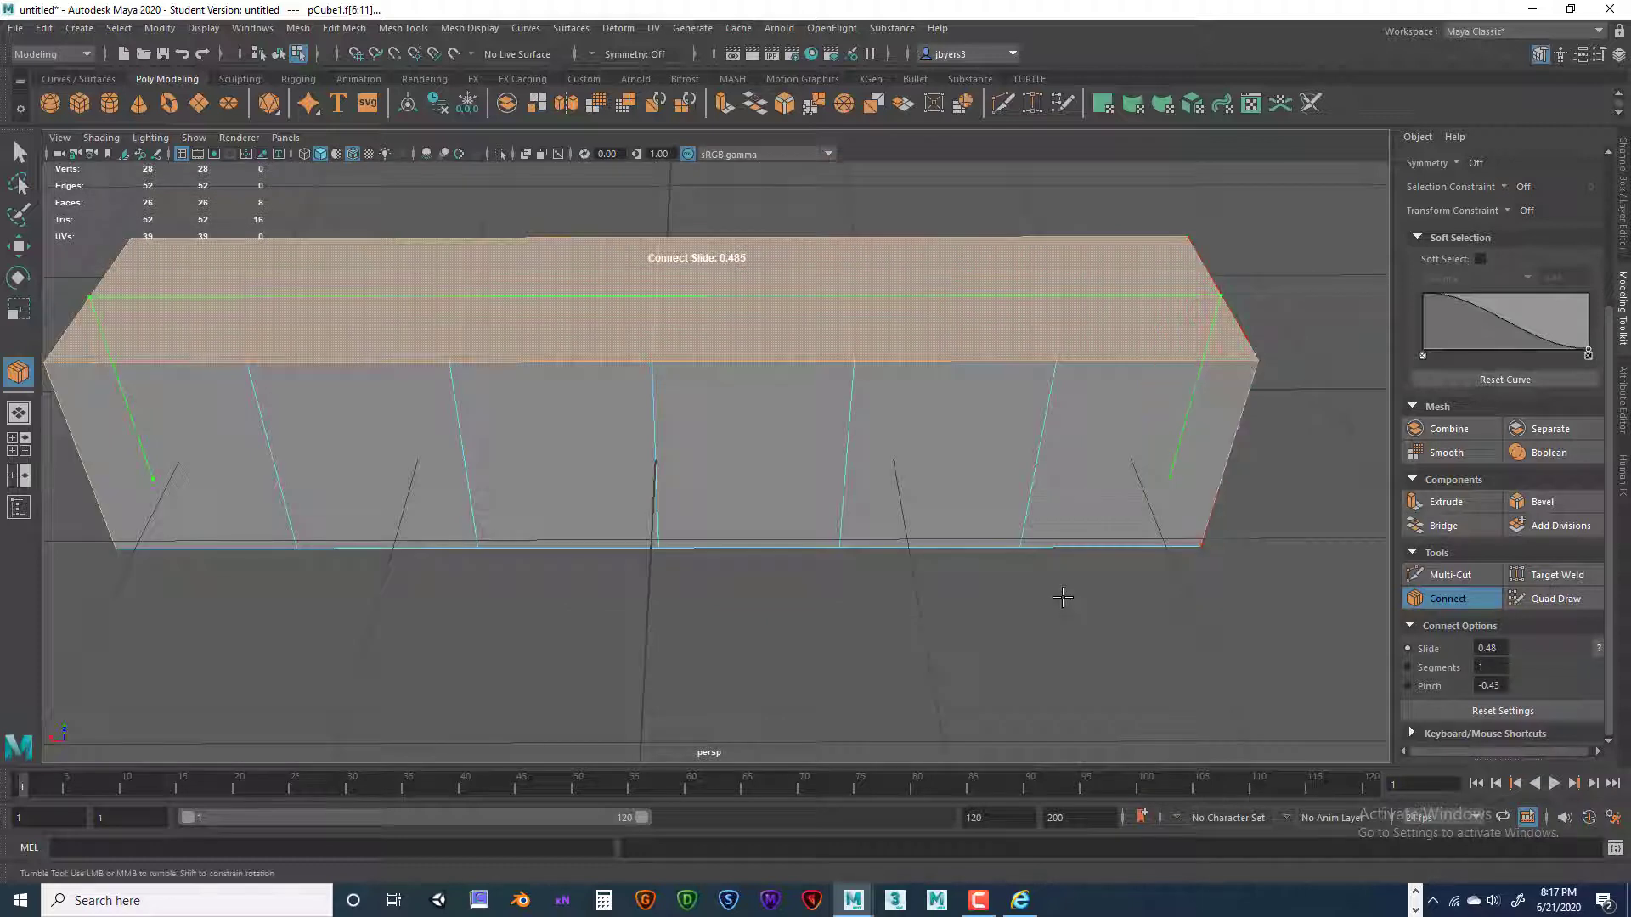
Leave Connect to commit the new edges, and return the box to object mode
key(q)
alt+drag(960, 582, 832, 510)
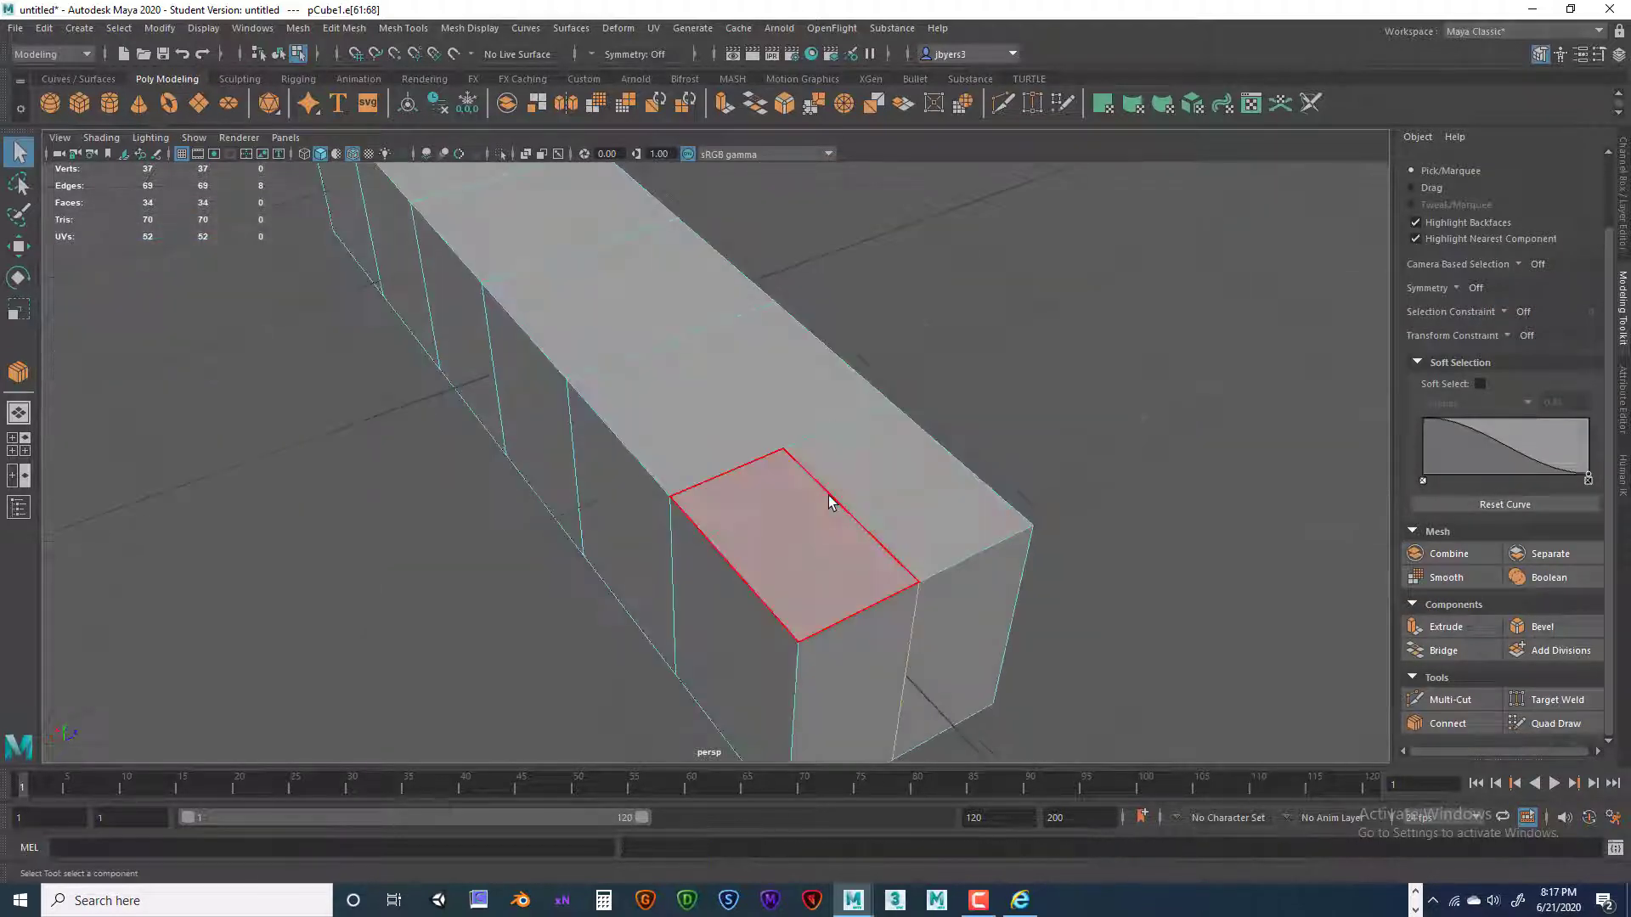
right_drag(829, 497, 820, 542)
scroll(896, 570, down, 4)
alt+drag(896, 576, 935, 558)
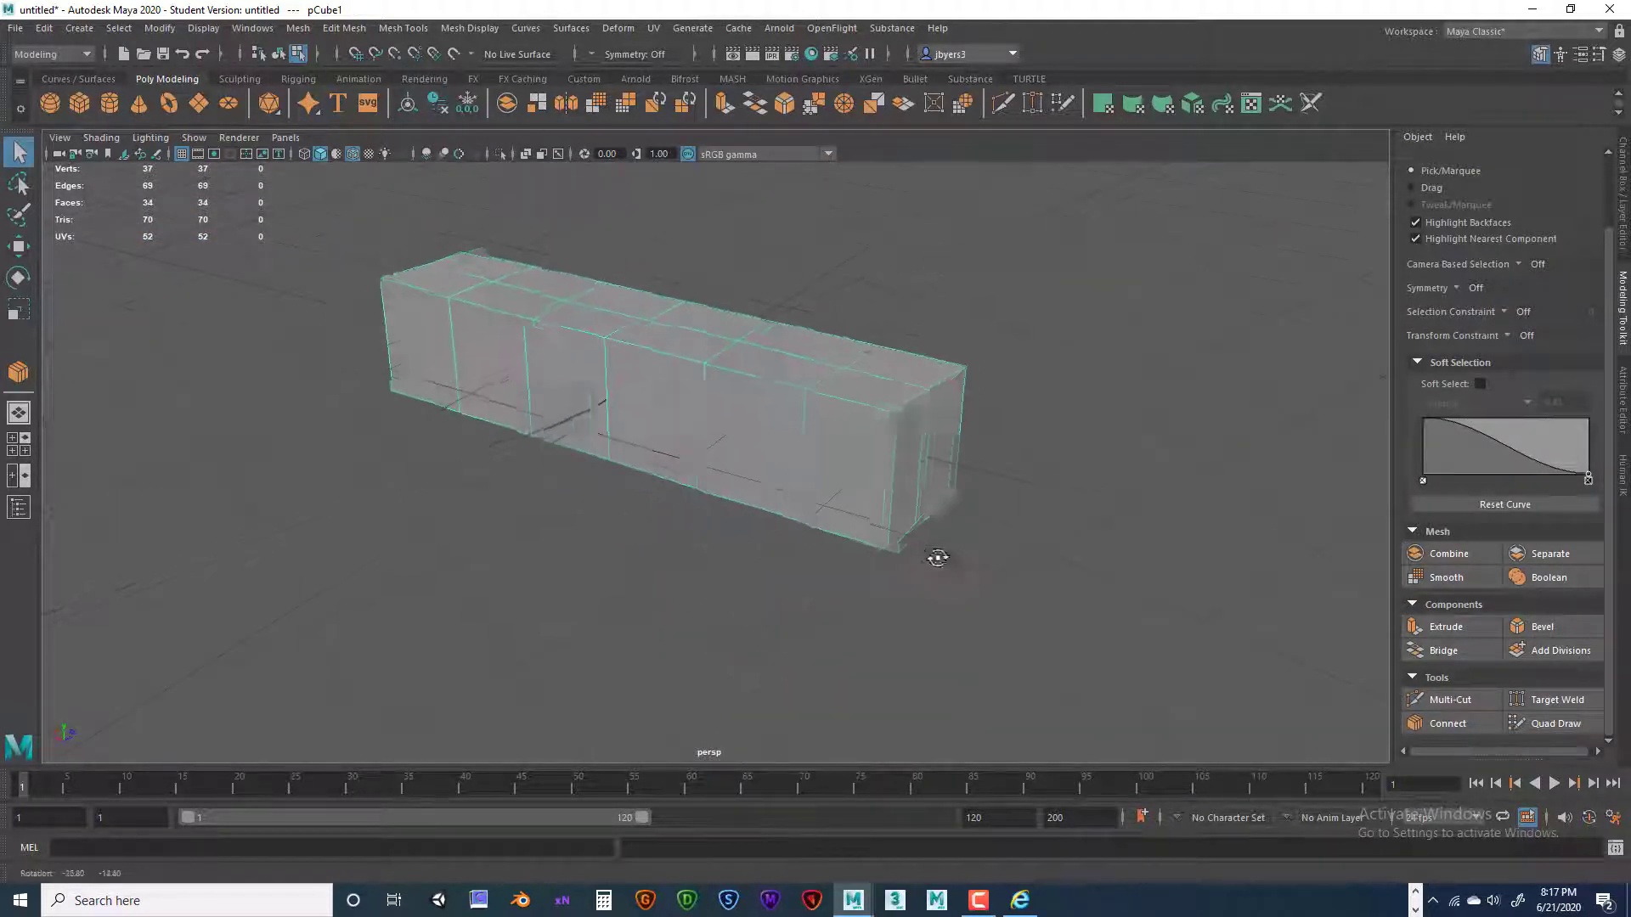